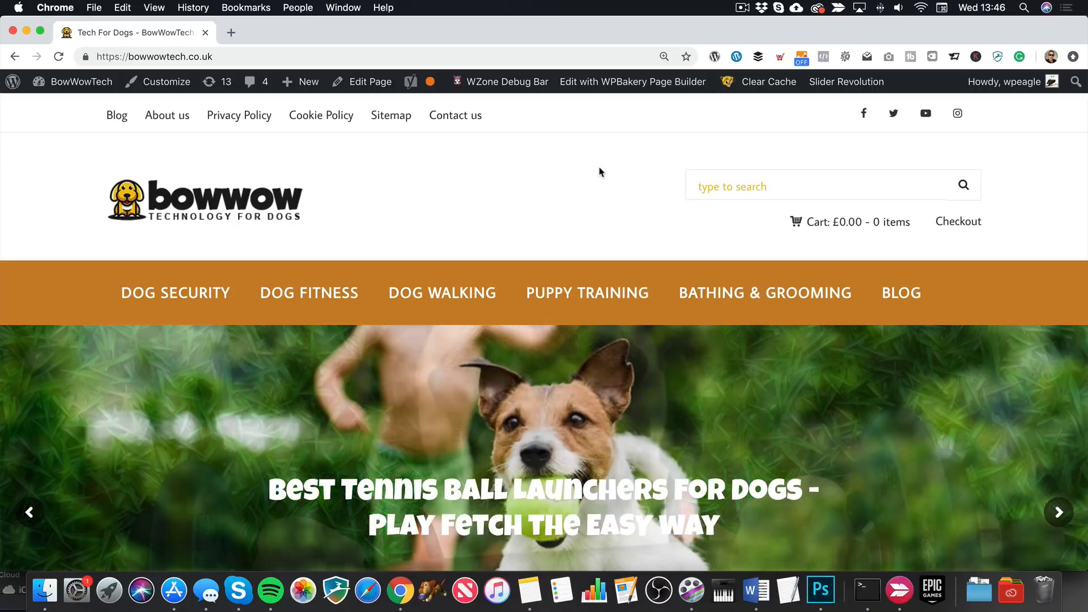
# Step: Switch to Word and find the start of Article 5, "What Should I Feed My Dog to Keep it as Healthy as Possible?"
pyautogui.click(756, 590)
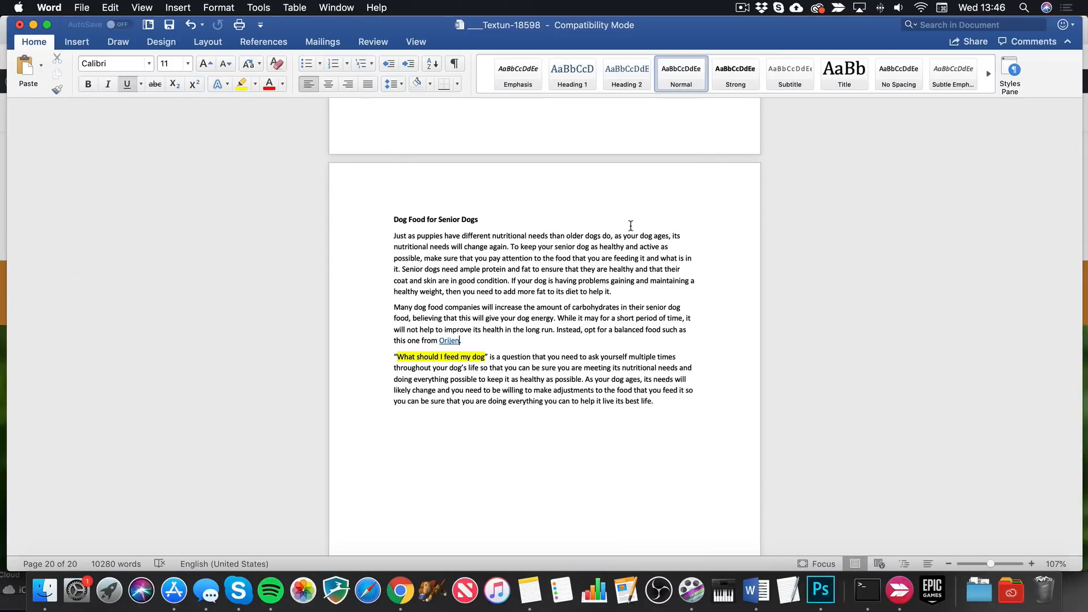
pyautogui.scroll(15, 605, 270)
pyautogui.scroll(20, 605, 268)
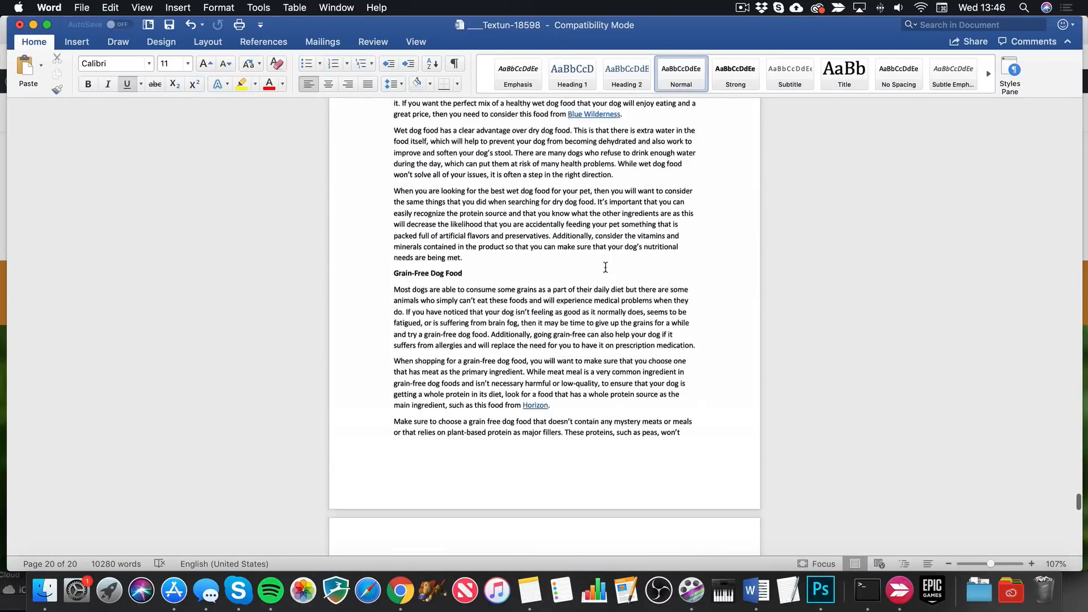
pyautogui.scroll(10, 605, 267)
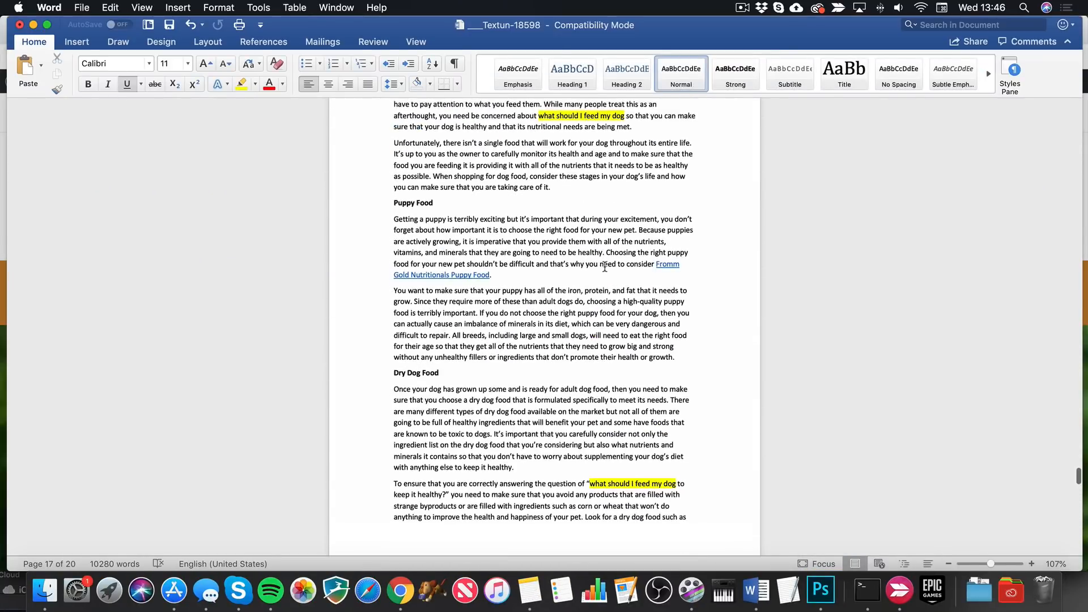
pyautogui.scroll(-3, 604, 268)
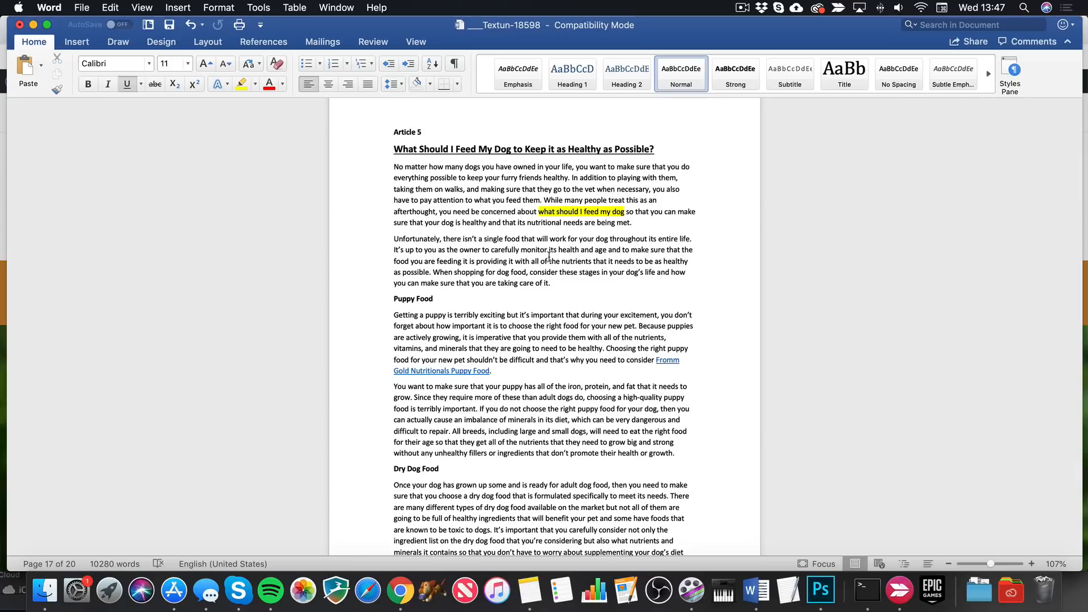
# Step: Look through Article 5's body text and section headings, from the introduction and Puppy Food to Dog Food for Senior Dogs
pyautogui.moveTo(394, 167); pyautogui.dragTo(646, 518)
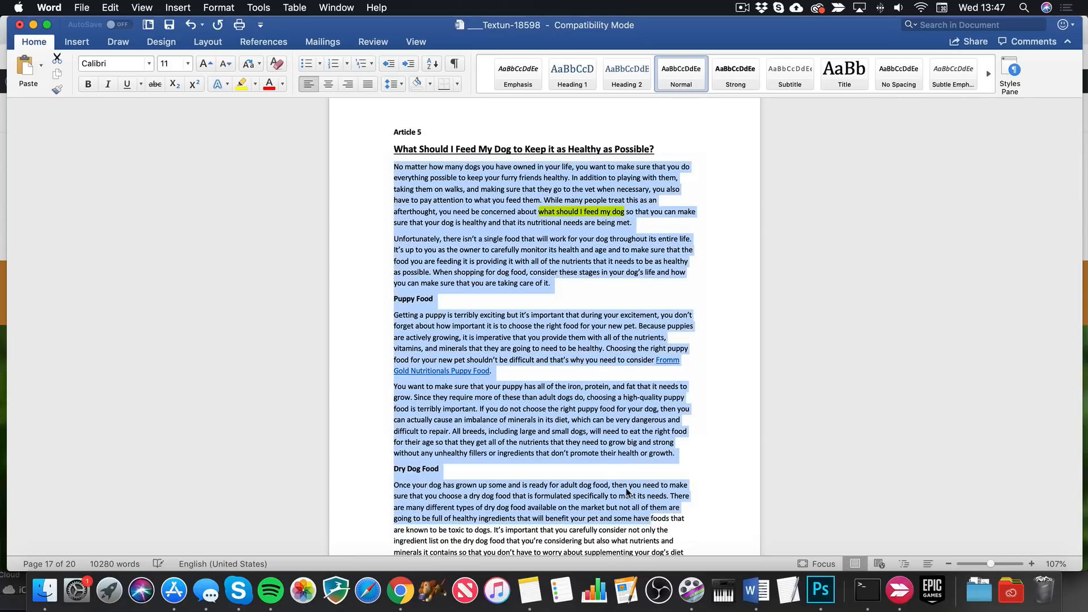
pyautogui.click(519, 443)
pyautogui.scroll(-10, 454, 268)
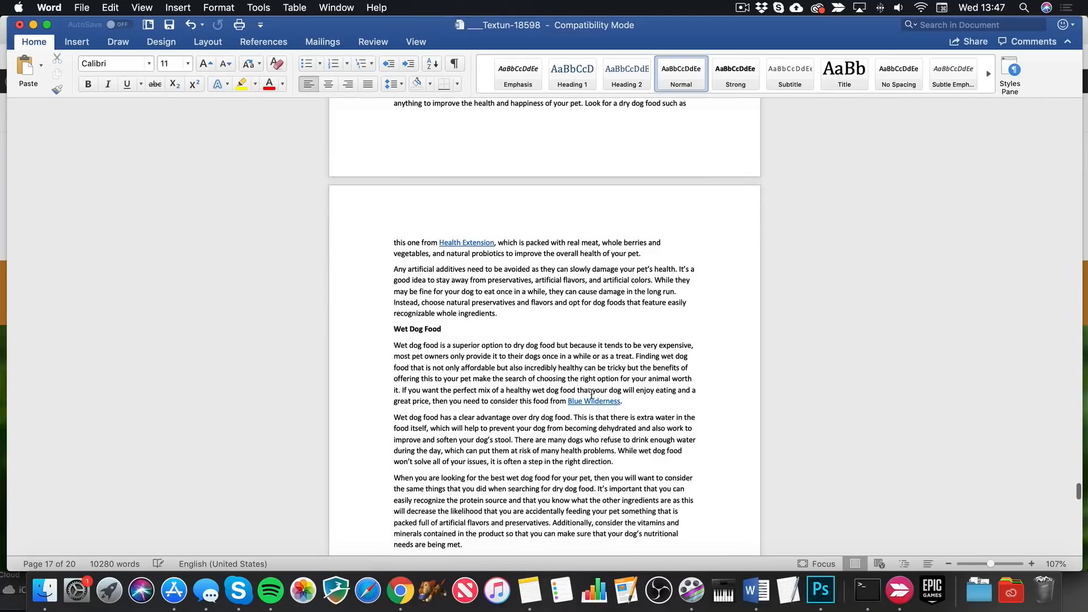
pyautogui.scroll(-10, 583, 411)
pyautogui.scroll(-3, 581, 408)
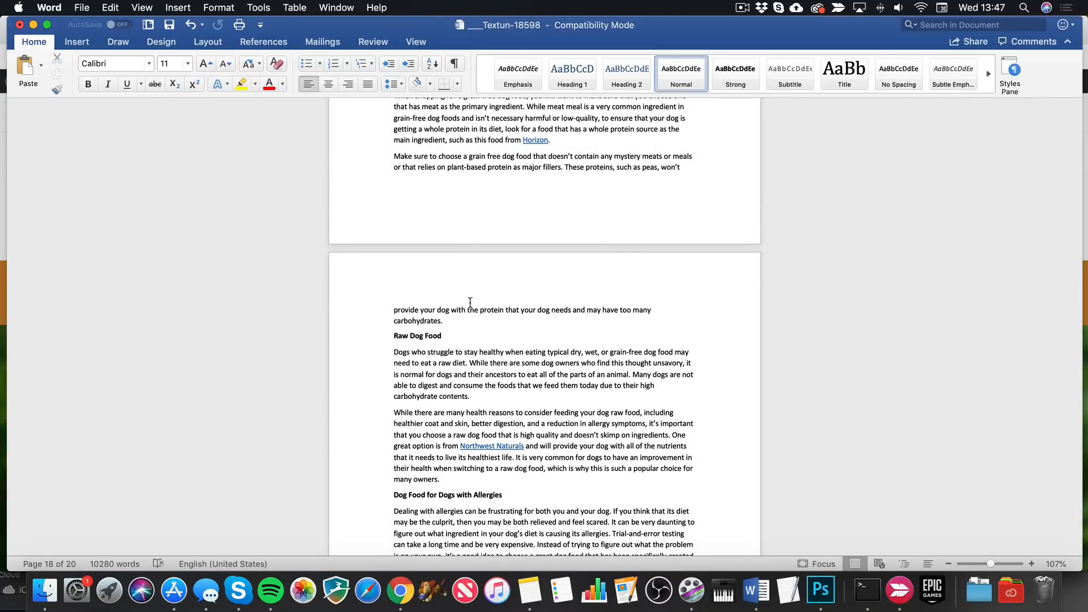
pyautogui.scroll(-6, 469, 303)
pyautogui.scroll(-10, 468, 302)
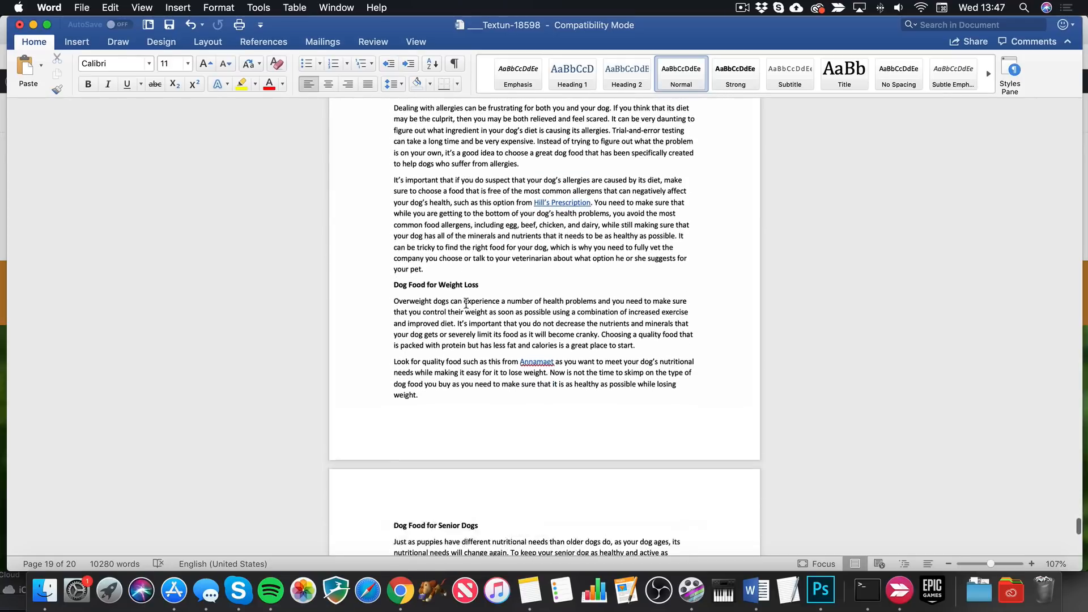
pyautogui.click(468, 287)
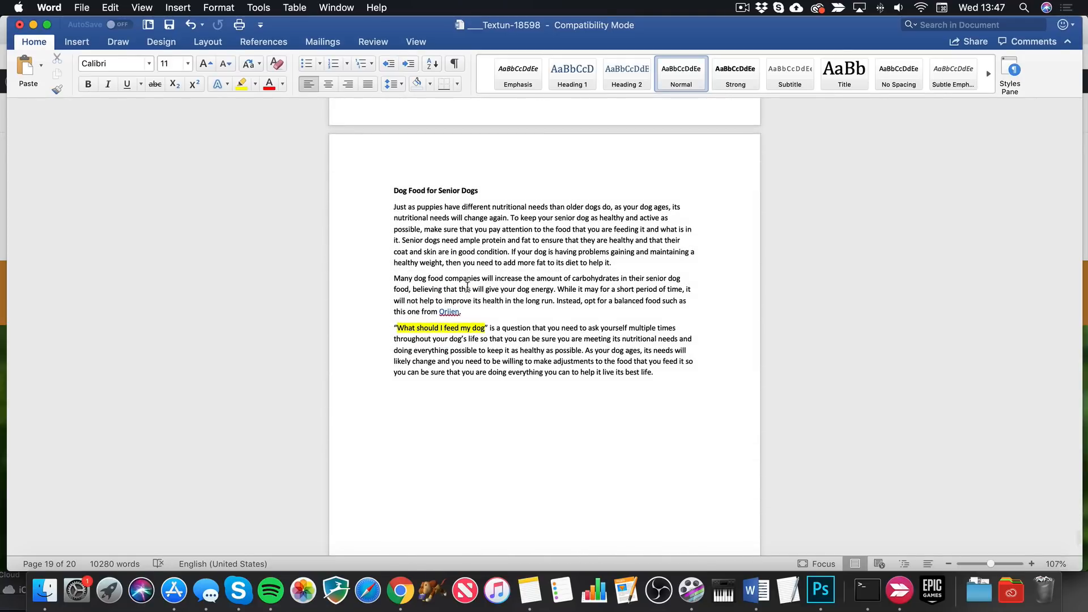
pyautogui.scroll(-4, 467, 287)
pyautogui.scroll(5, 468, 287)
pyautogui.scroll(15, 467, 287)
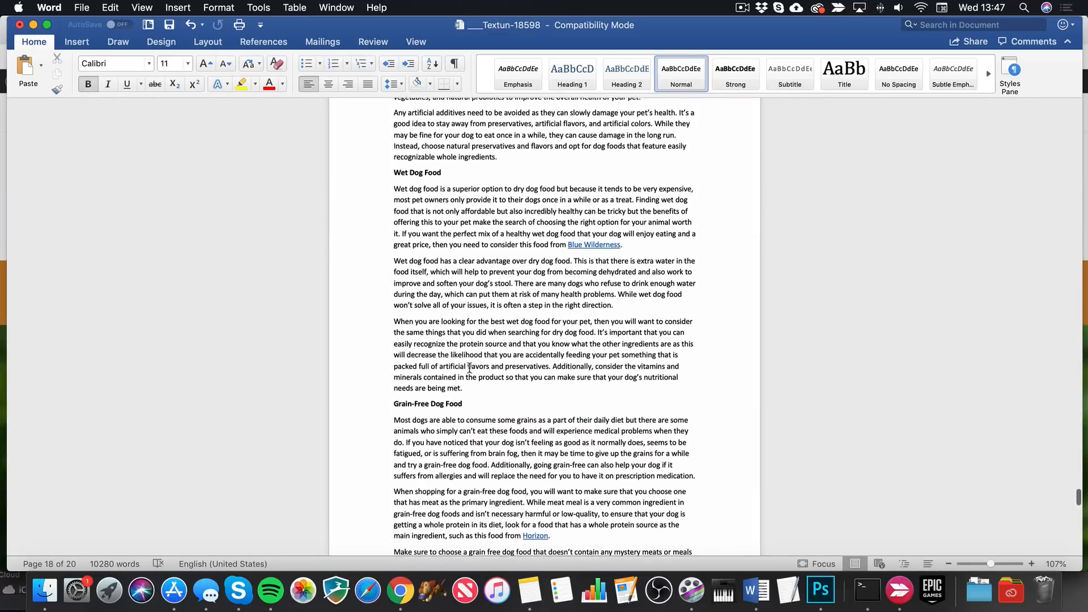
pyautogui.scroll(2, 468, 367)
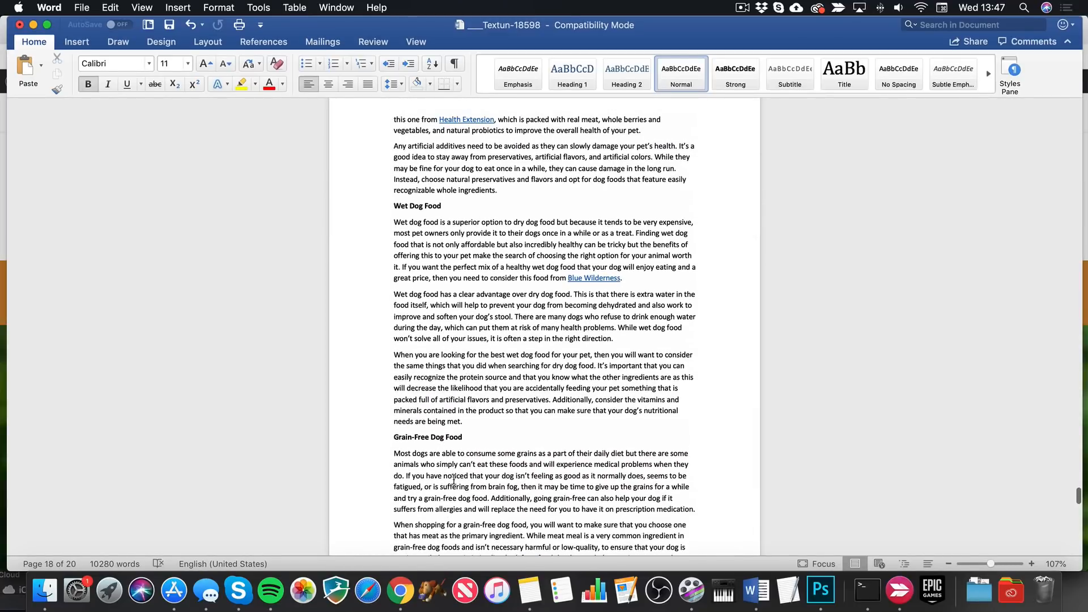
# Step: Switch to Chrome and open the WordPress dashboard of the BowWowTech site
pyautogui.click(400, 590)
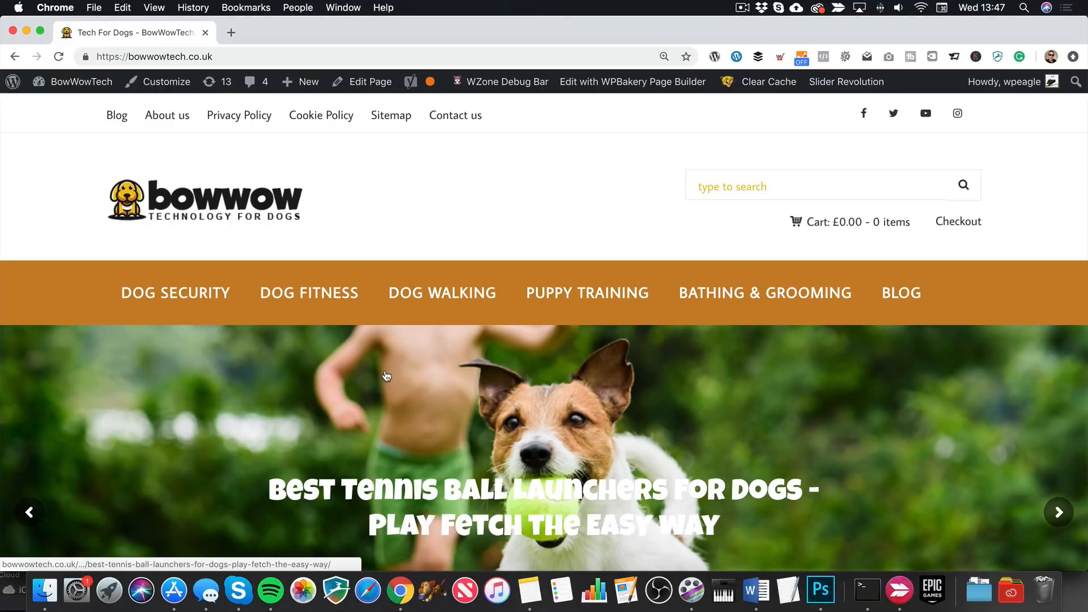
pyautogui.moveTo(79, 82)
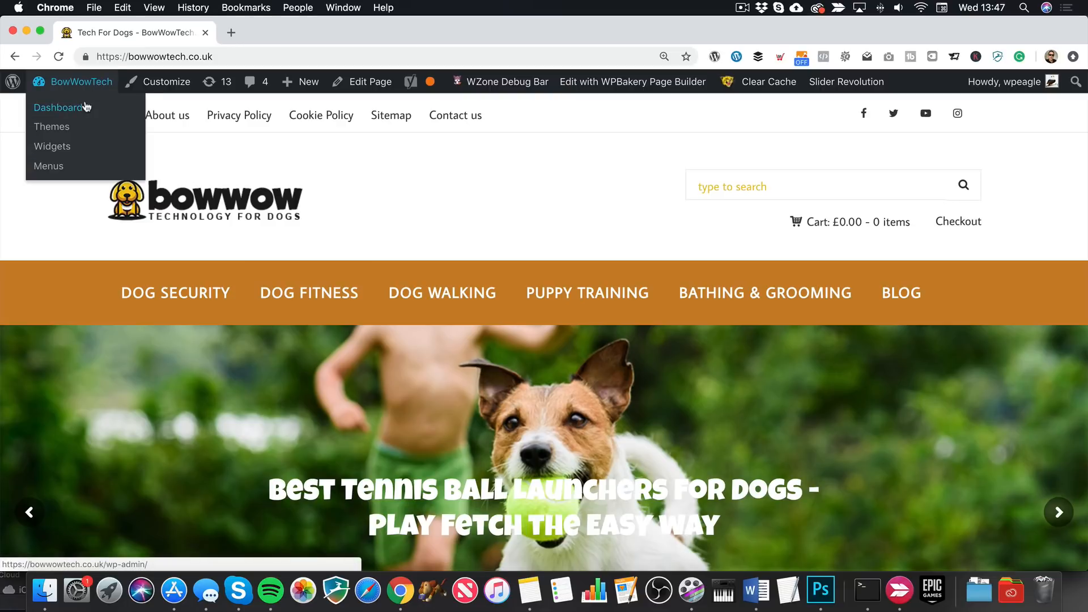
pyautogui.click(83, 105)
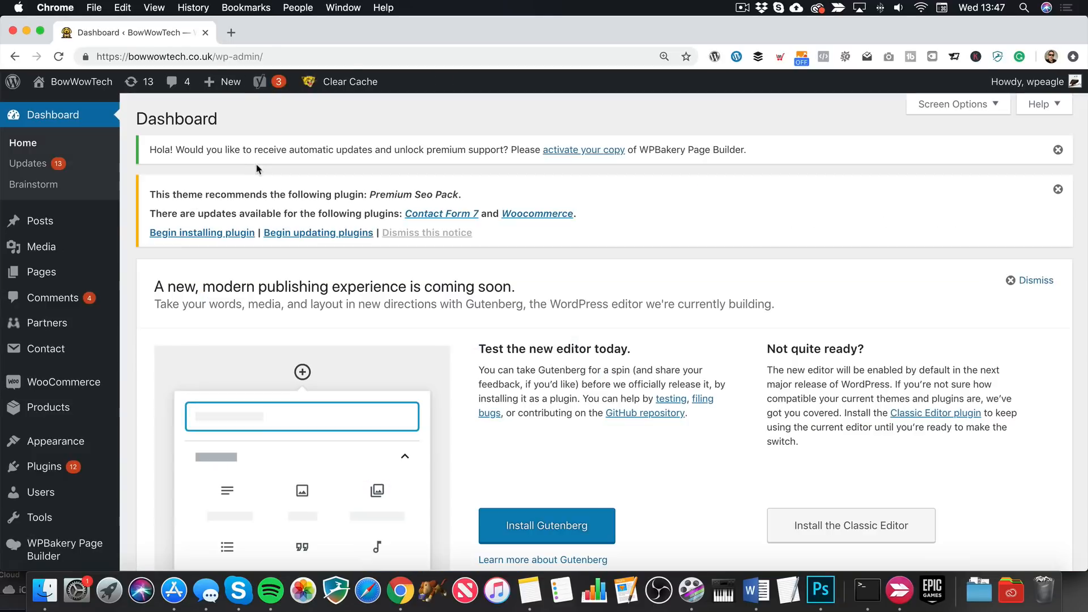
# Step: Install and activate the Gutenberg editor from the dashboard notice
pyautogui.scroll(-5, 437, 213)
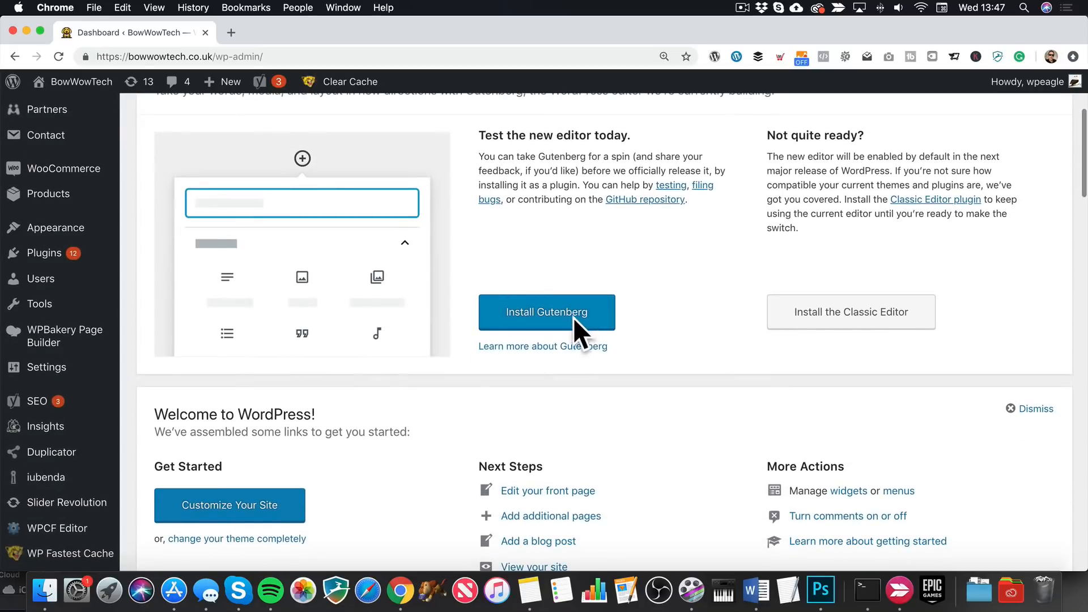
pyautogui.click(552, 321)
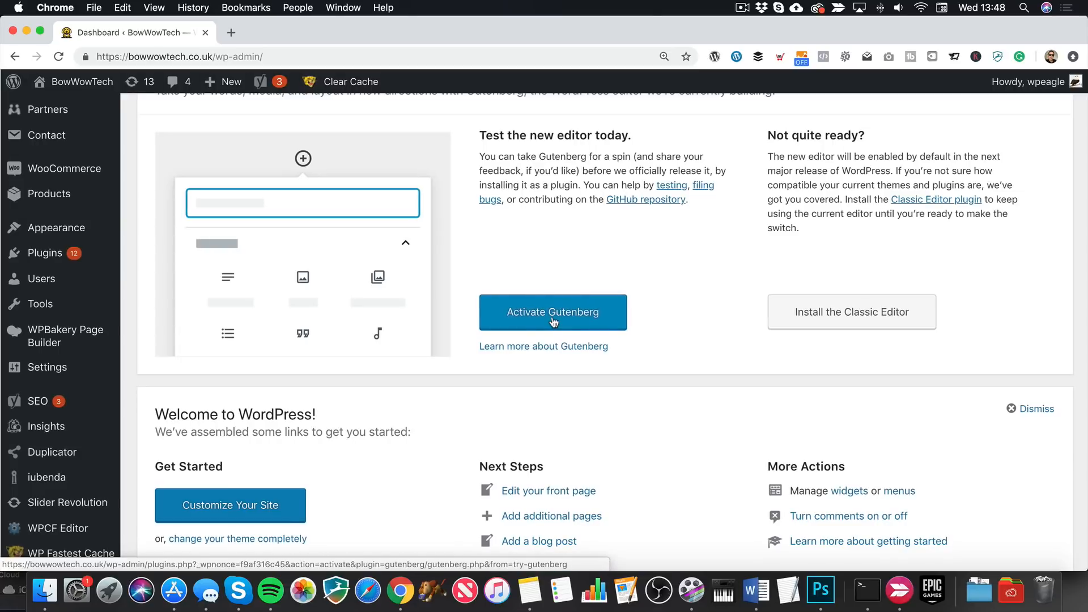
pyautogui.click(551, 315)
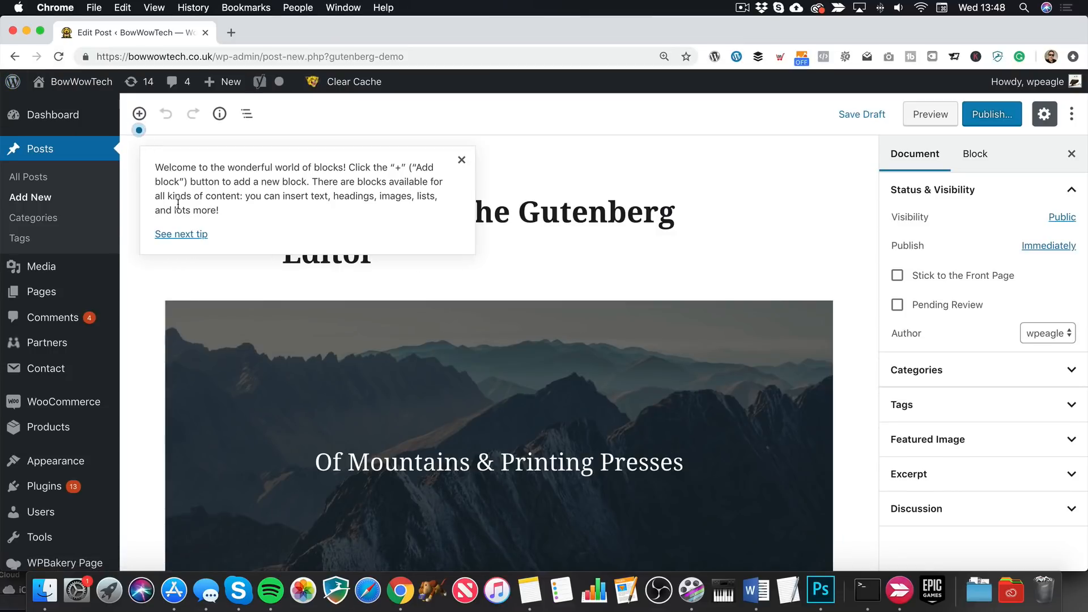
# Step: Go through the Gutenberg editor's introductory tips until they are all dismissed
pyautogui.click(182, 234)
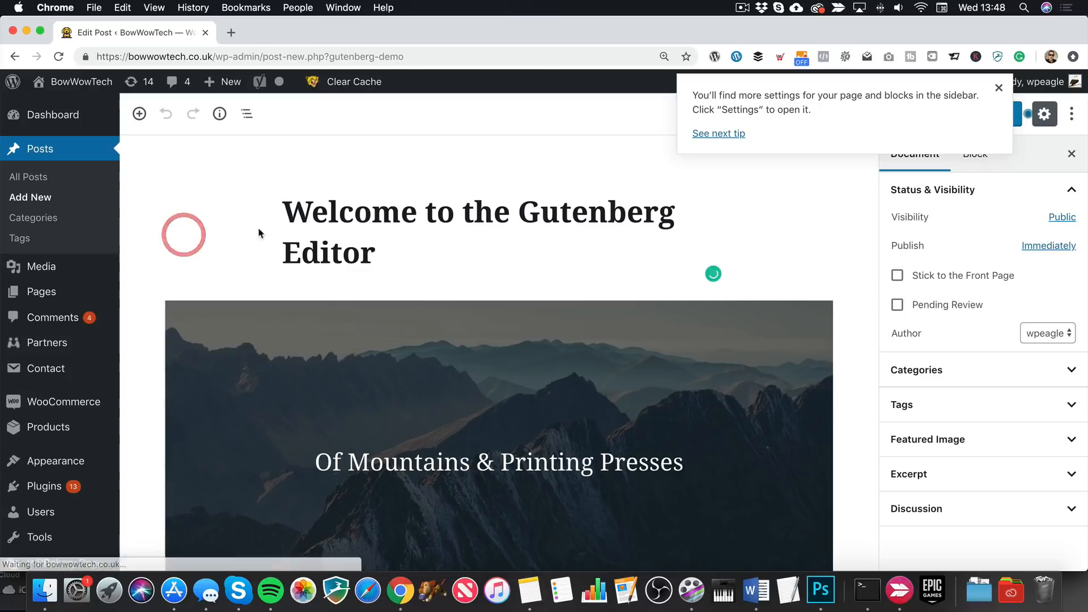
pyautogui.click(714, 134)
pyautogui.click(627, 134)
pyautogui.click(644, 135)
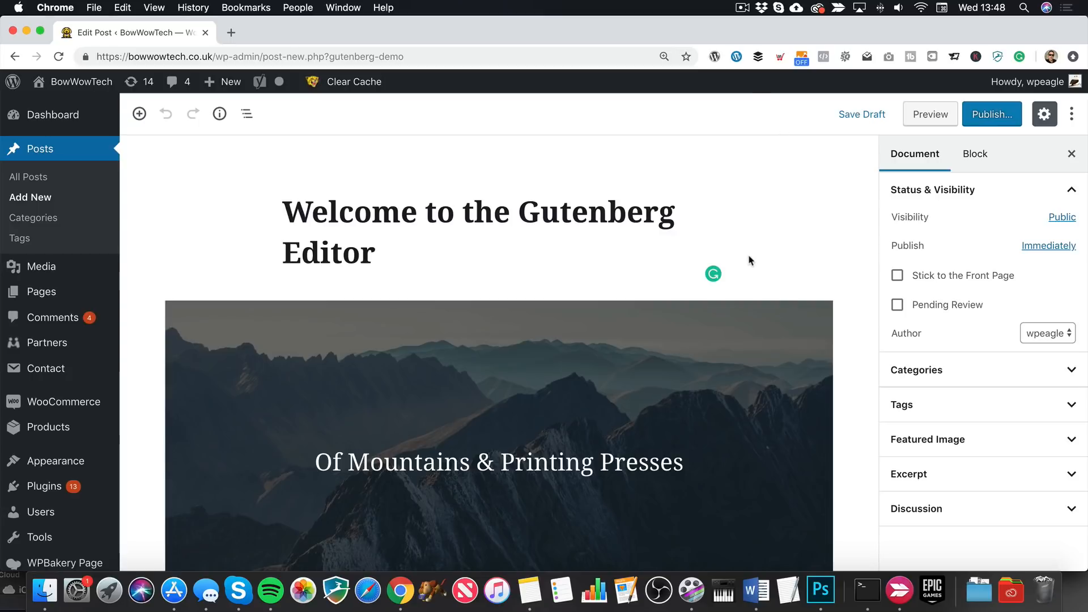
# Step: Look over the Gutenberg demo post and create a new blank post
pyautogui.scroll(-5, 494, 226)
pyautogui.scroll(-3, 495, 226)
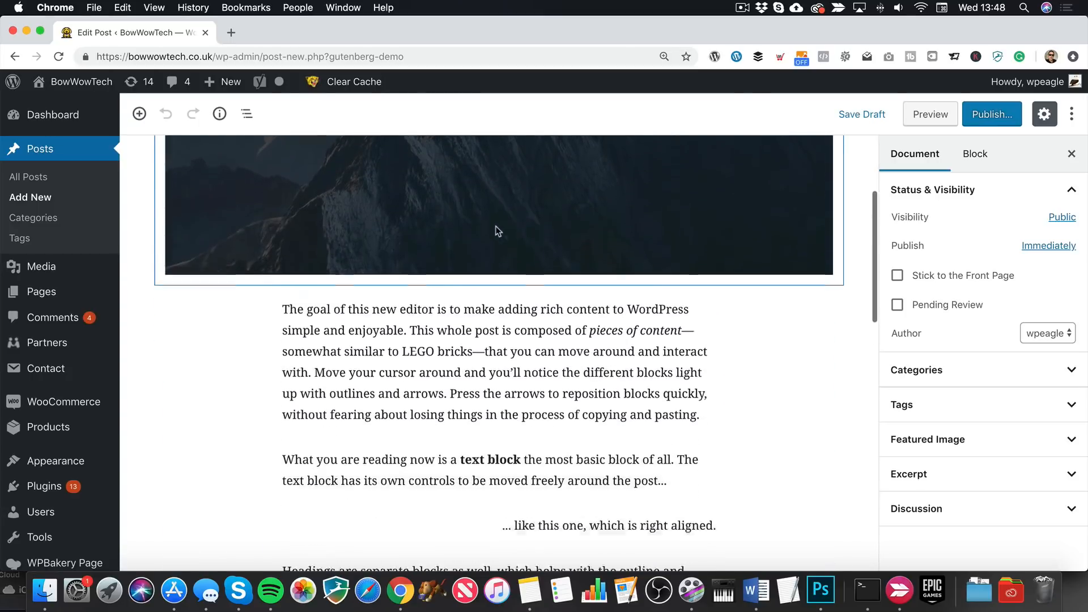
pyautogui.scroll(8, 495, 226)
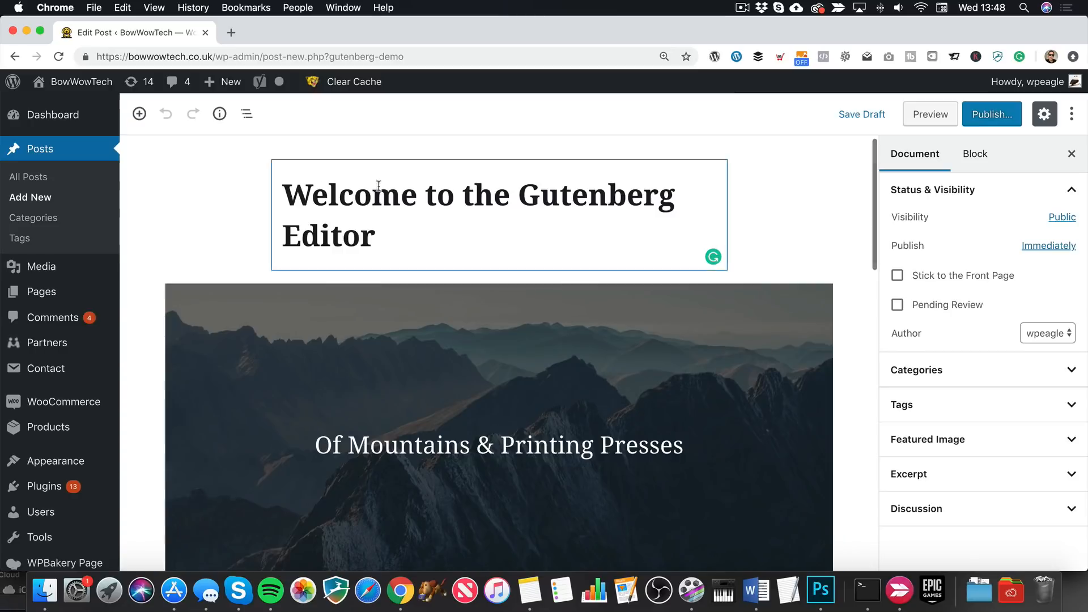
pyautogui.moveTo(229, 85)
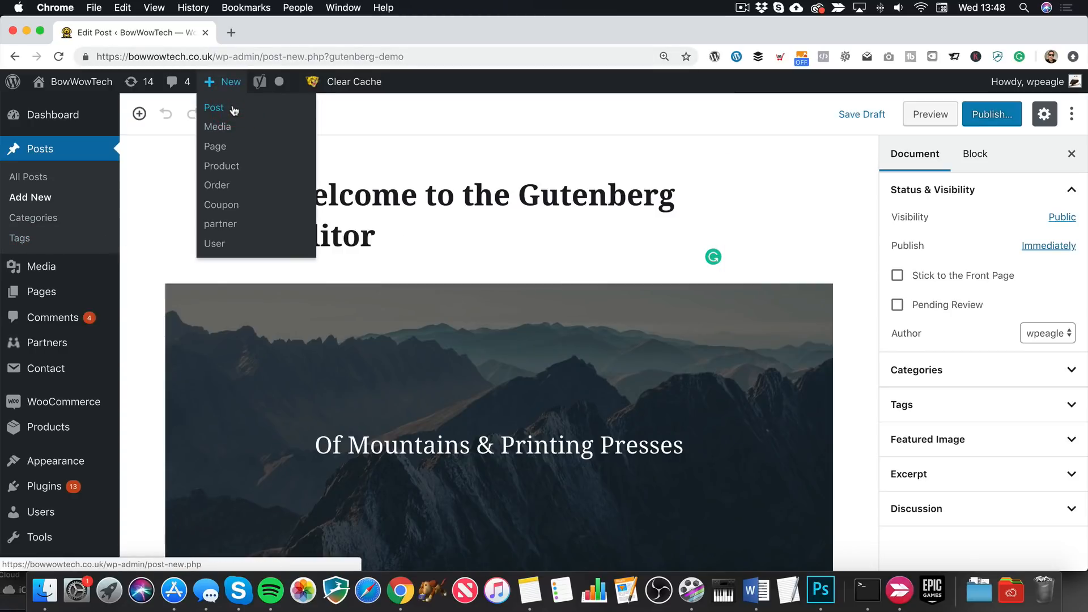
pyautogui.click(234, 111)
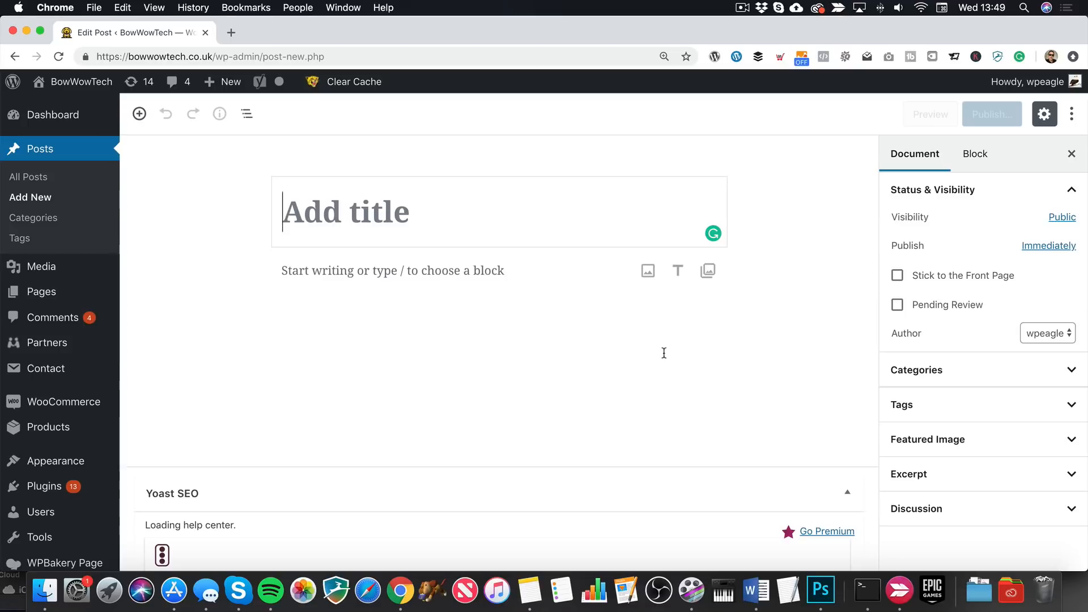
# Step: Switch to Word and copy the Article 5 heading "What Should I Feed My Dog to Keep it as Healthy as Possible?"
pyautogui.click(755, 587)
pyautogui.scroll(15, 582, 265)
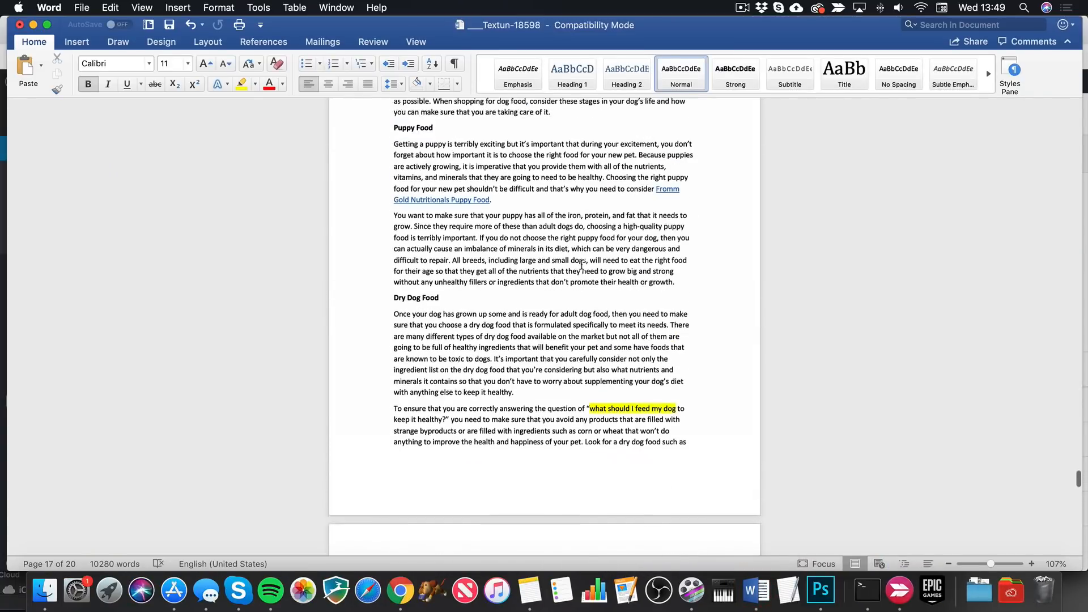
pyautogui.scroll(5, 582, 265)
pyautogui.moveTo(660, 262); pyautogui.dragTo(370, 260)
pyautogui.rightClick(424, 265)
pyautogui.click(544, 286)
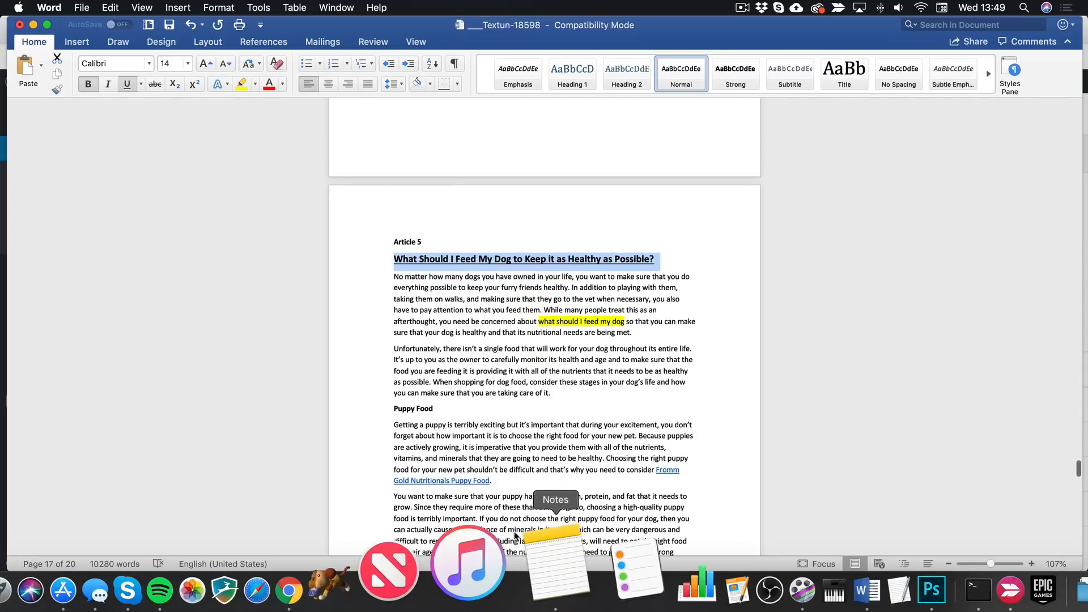
# Step: Switch to Chrome and paste the copied heading as the new post's title
pyautogui.click(400, 590)
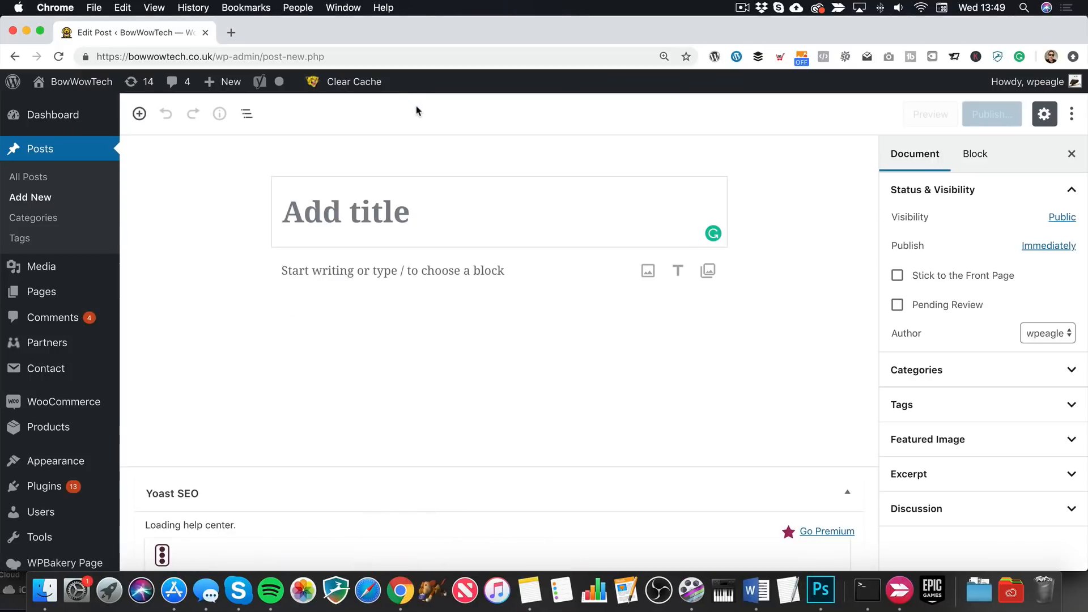
pyautogui.press('cmd+v')
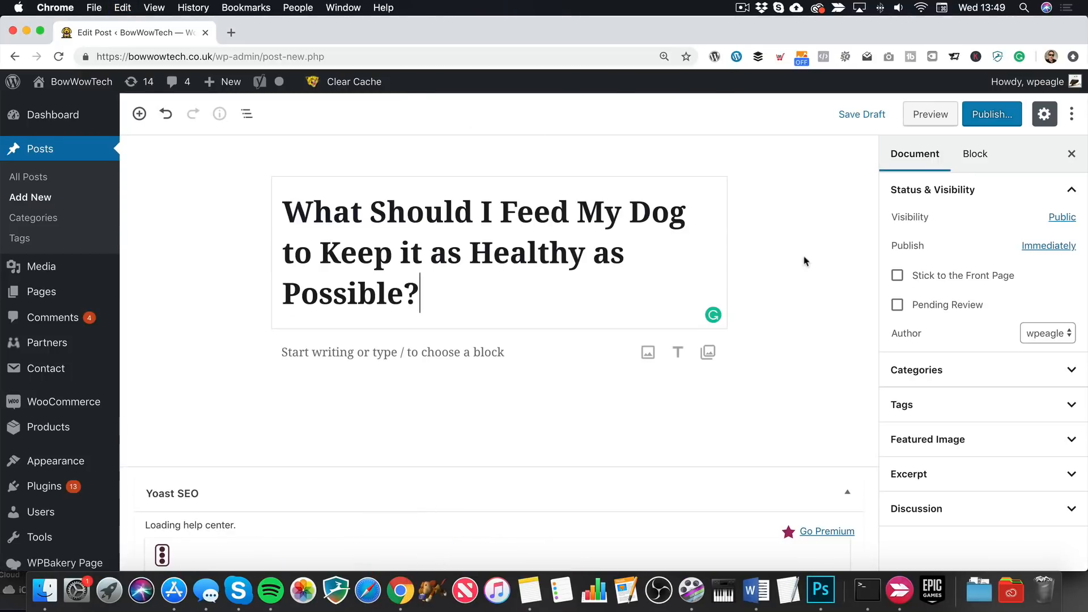
pyautogui.click(803, 257)
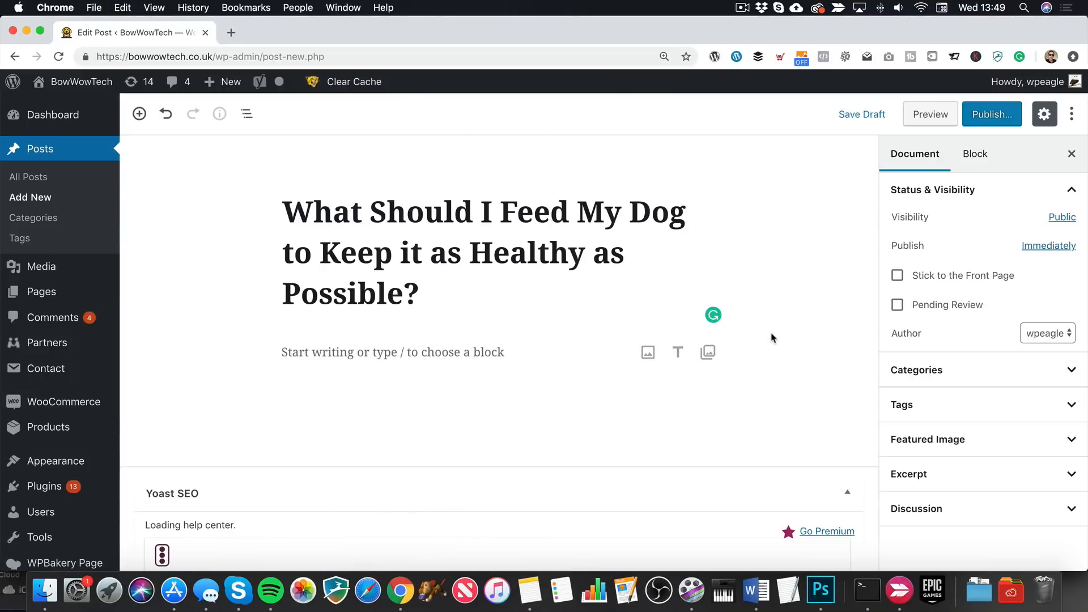
# Step: Examine the Yoast SEO and slider selection sections beneath the post's content area
pyautogui.scroll(-5, 747, 212)
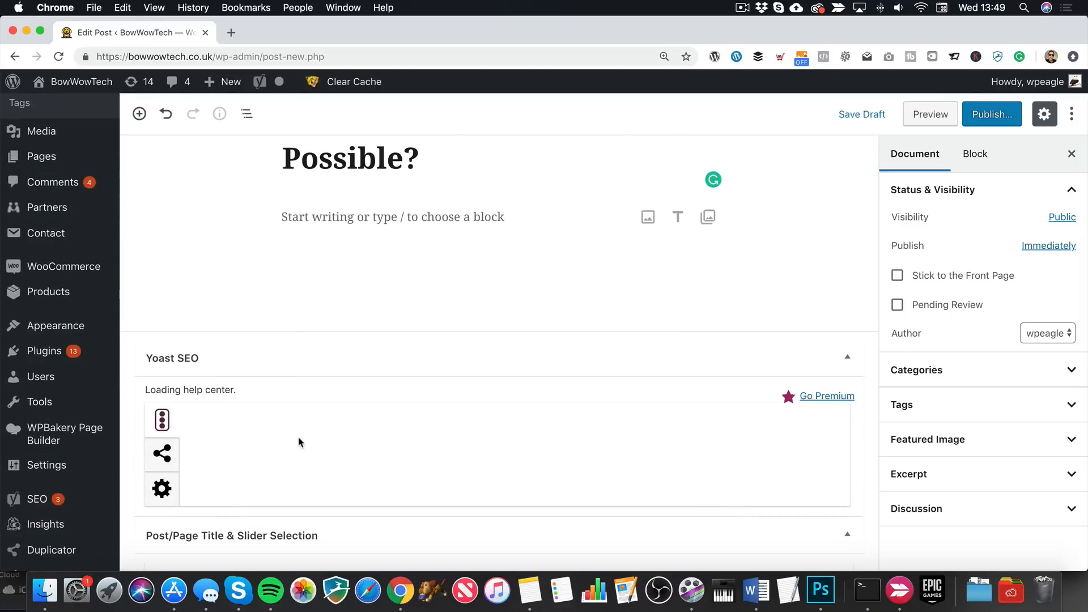
pyautogui.scroll(-3, 300, 441)
pyautogui.scroll(5, 301, 440)
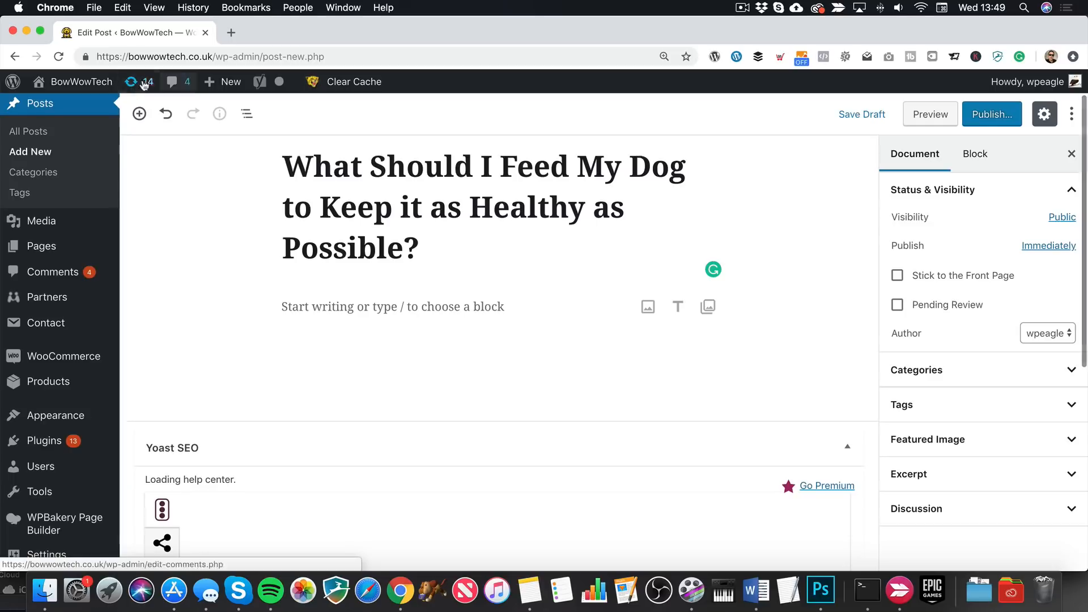
pyautogui.scroll(-4, 270, 377)
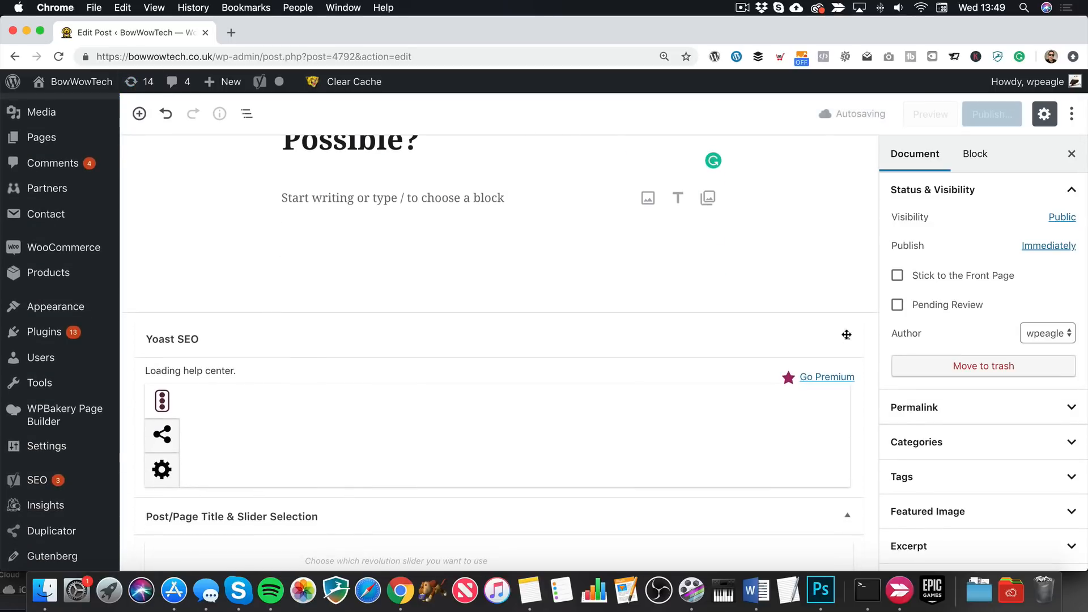
pyautogui.scroll(5, 644, 405)
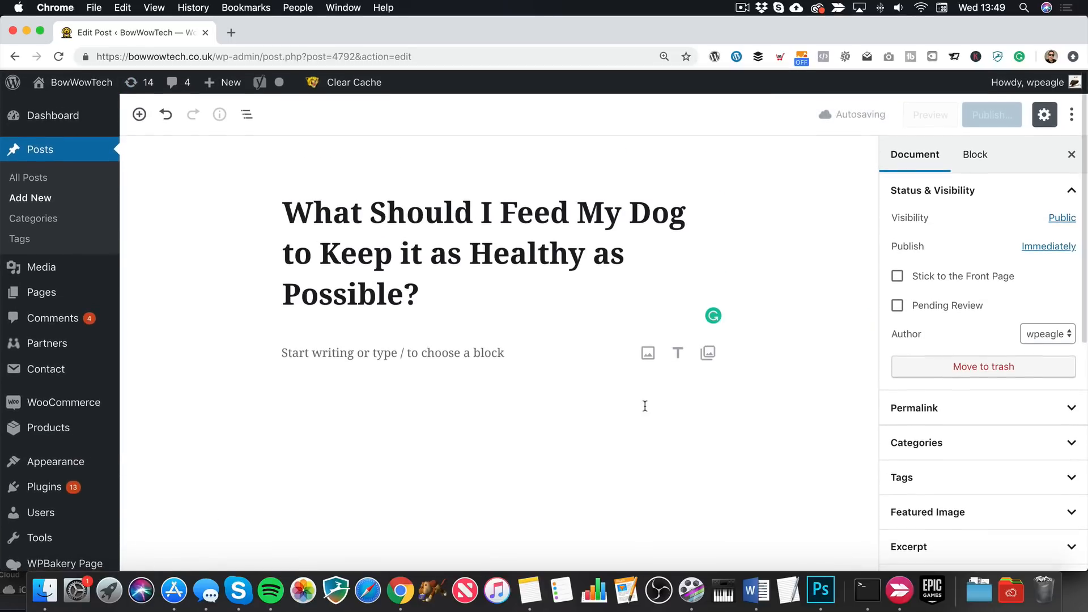
pyautogui.scroll(-10, 644, 406)
pyautogui.scroll(10, 644, 405)
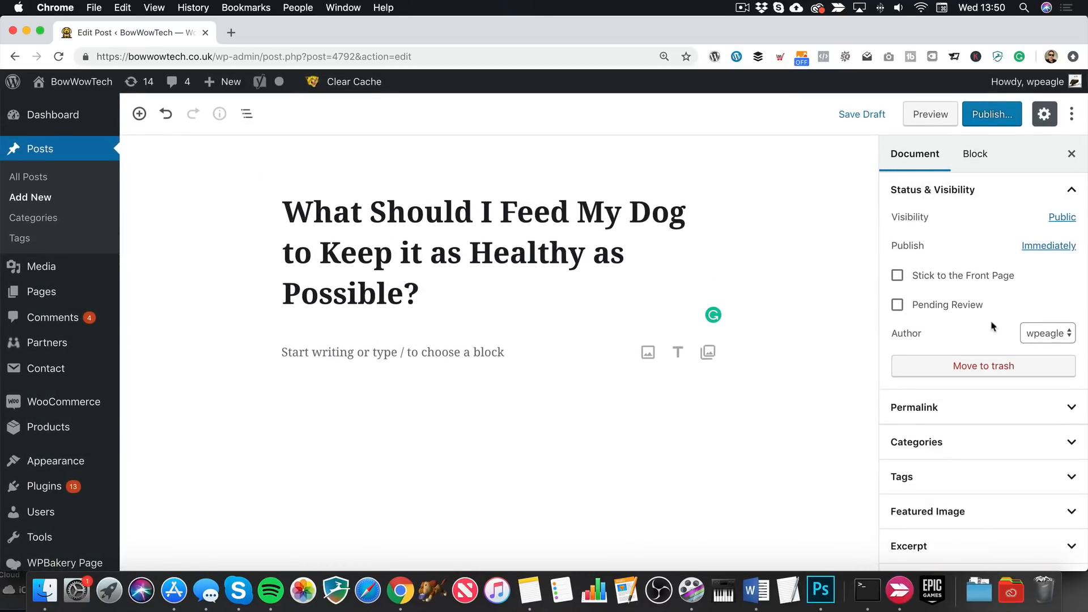
# Step: Expand the post's Permalink settings and check the preview address
pyautogui.click(1035, 409)
pyautogui.scroll(-1, 1020, 419)
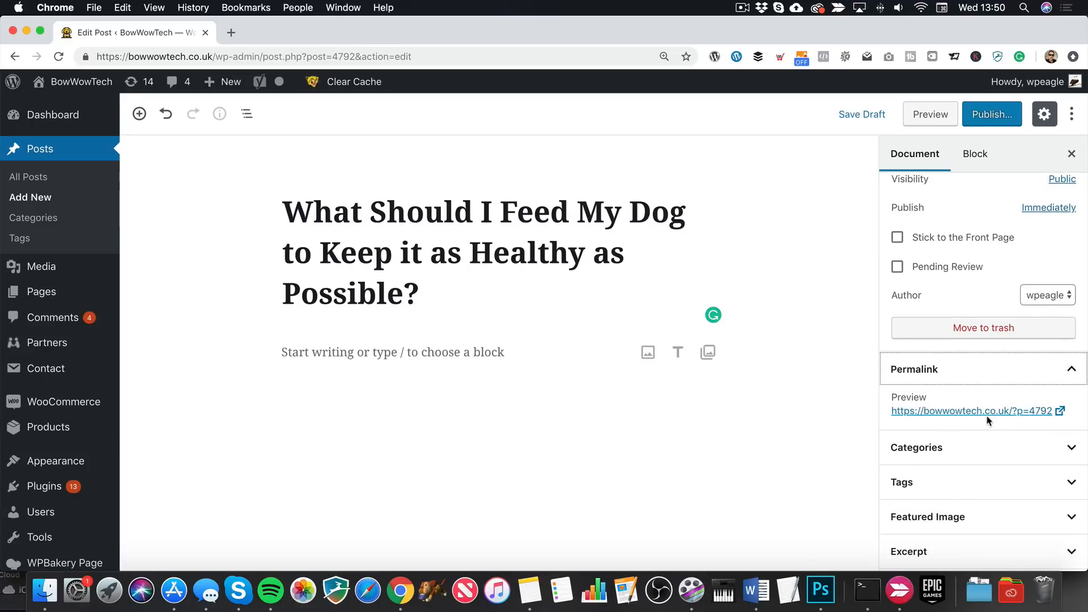
pyautogui.scroll(2, 941, 365)
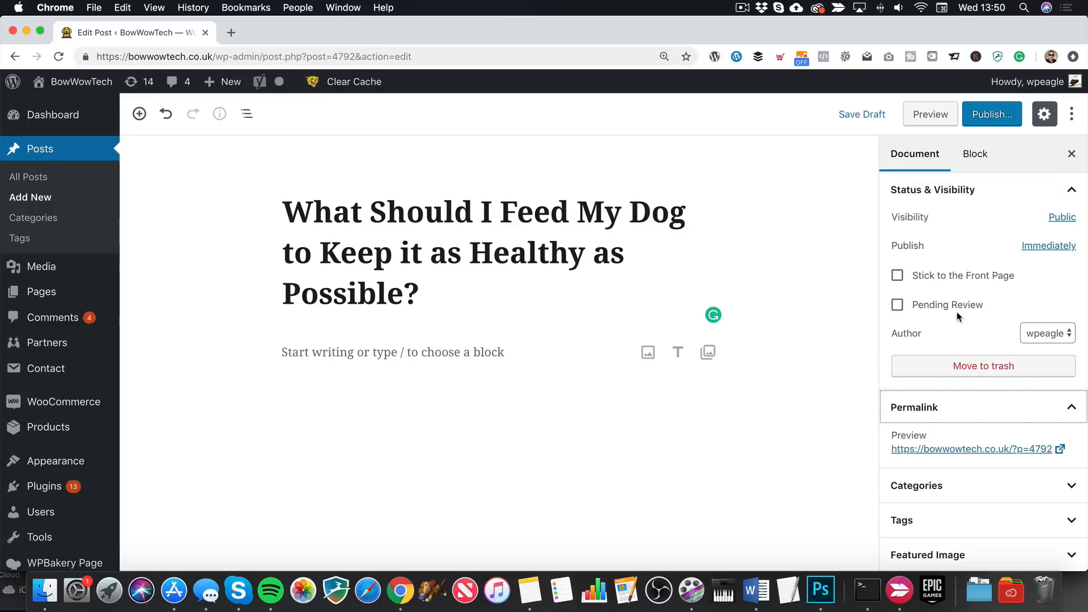
# Step: Look at the front-page sticking option and the block settings, and return to the document settings
pyautogui.click(897, 276)
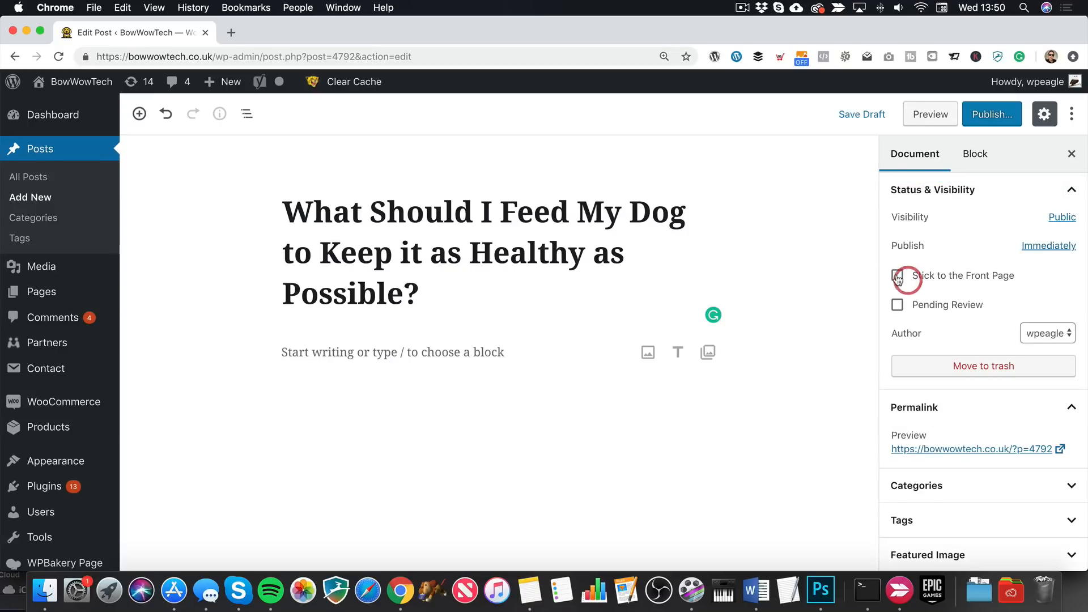
pyautogui.click(976, 156)
pyautogui.click(921, 154)
# Step: Expand the post's Categories and assign the post to How-To Guides
pyautogui.scroll(-1, 963, 238)
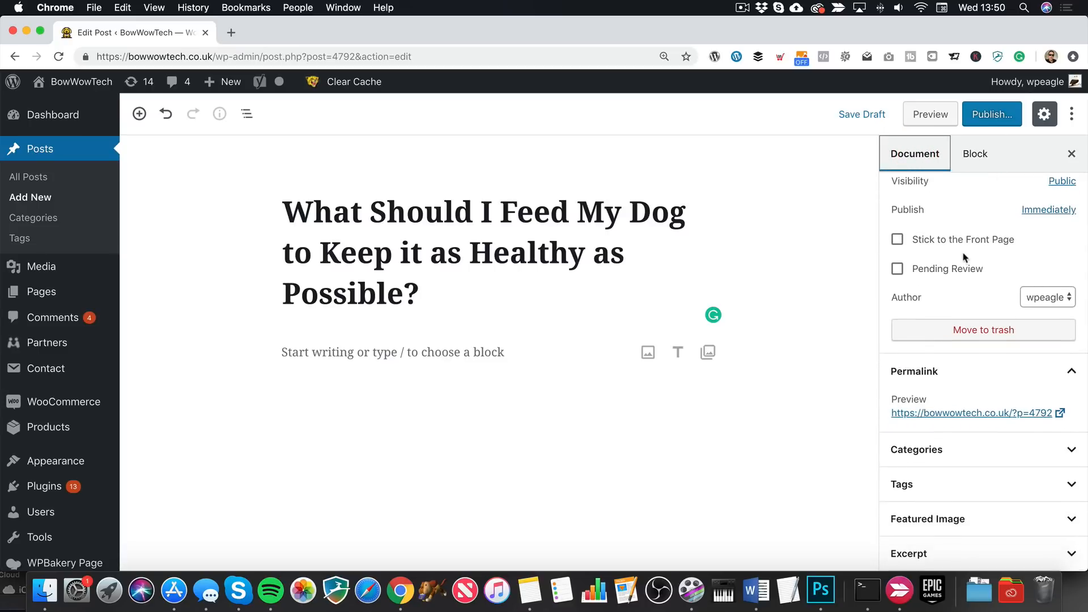
pyautogui.scroll(-1, 961, 257)
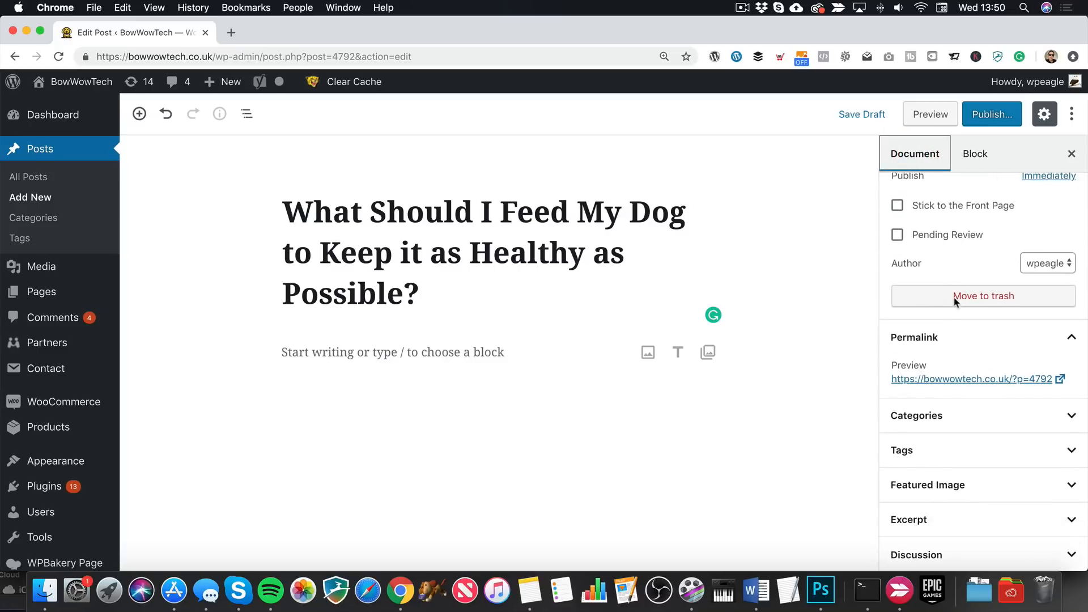
pyautogui.click(995, 413)
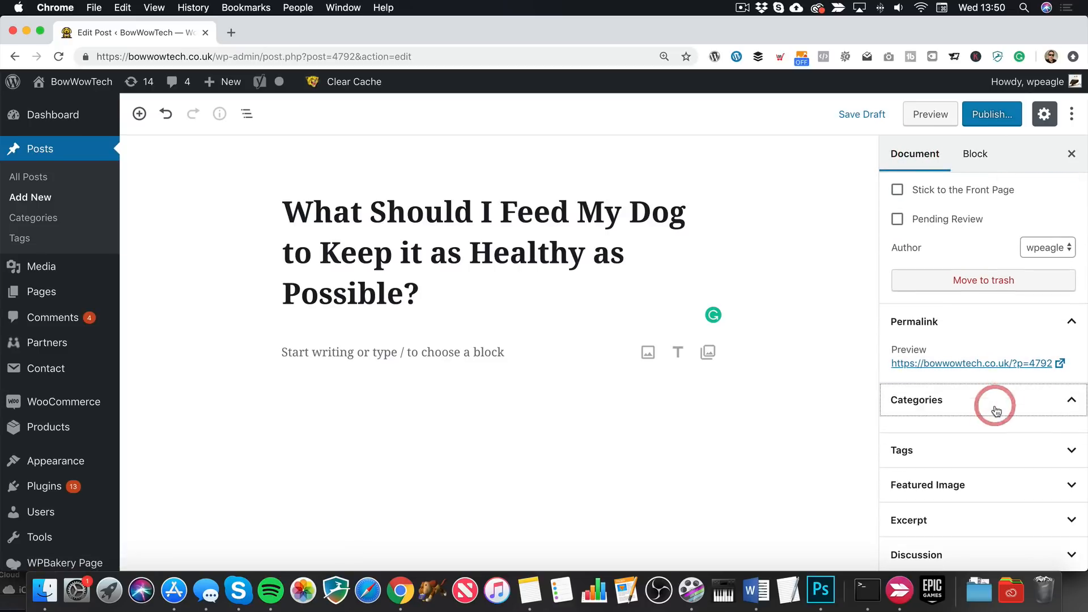
pyautogui.click(996, 412)
pyautogui.click(998, 414)
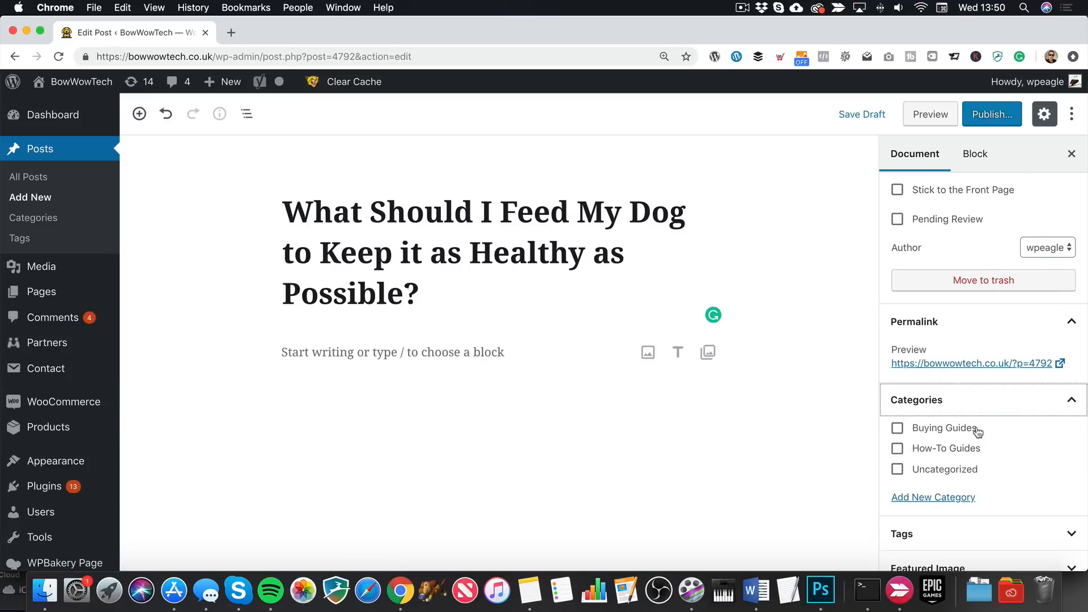
pyautogui.scroll(-1, 988, 448)
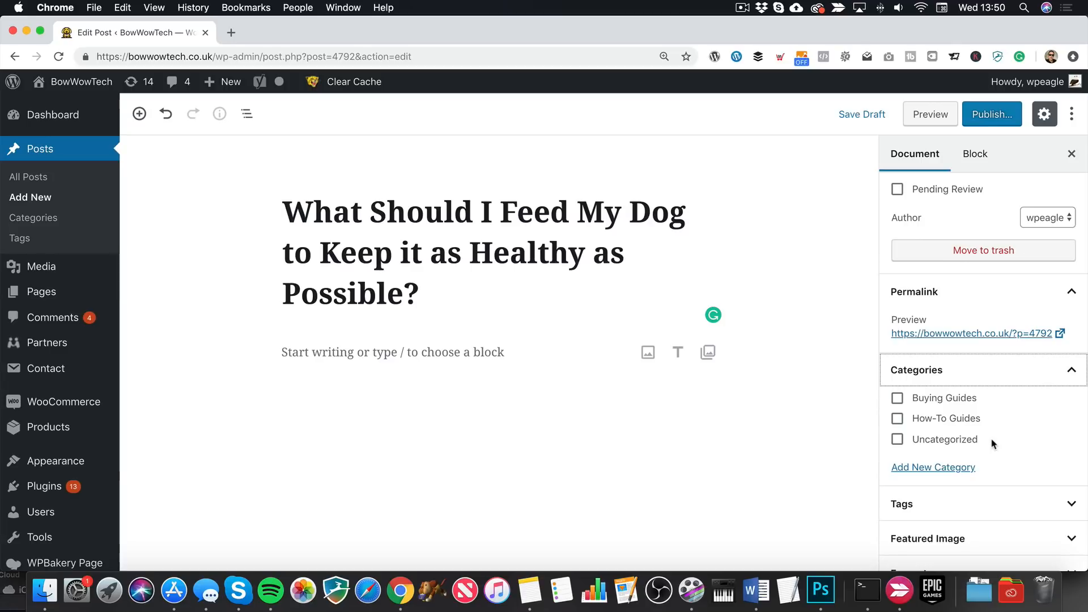
pyautogui.click(897, 419)
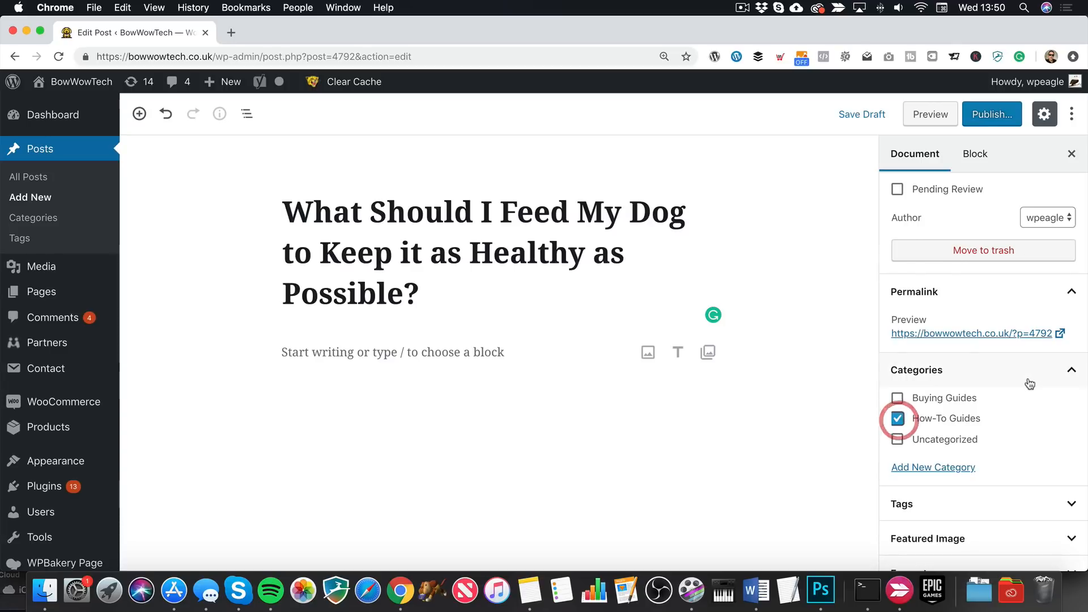
# Step: Expand the Tags, Featured Image, Excerpt and Discussion sections of the document settings and review their options
pyautogui.scroll(-3, 1029, 382)
pyautogui.click(930, 449)
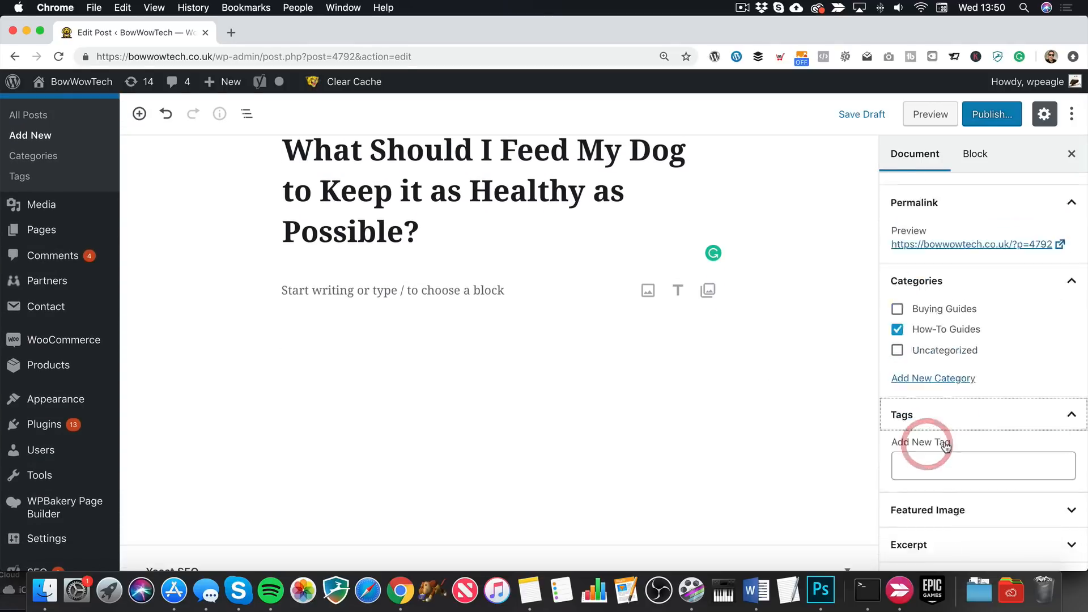
pyautogui.click(964, 483)
pyautogui.click(977, 523)
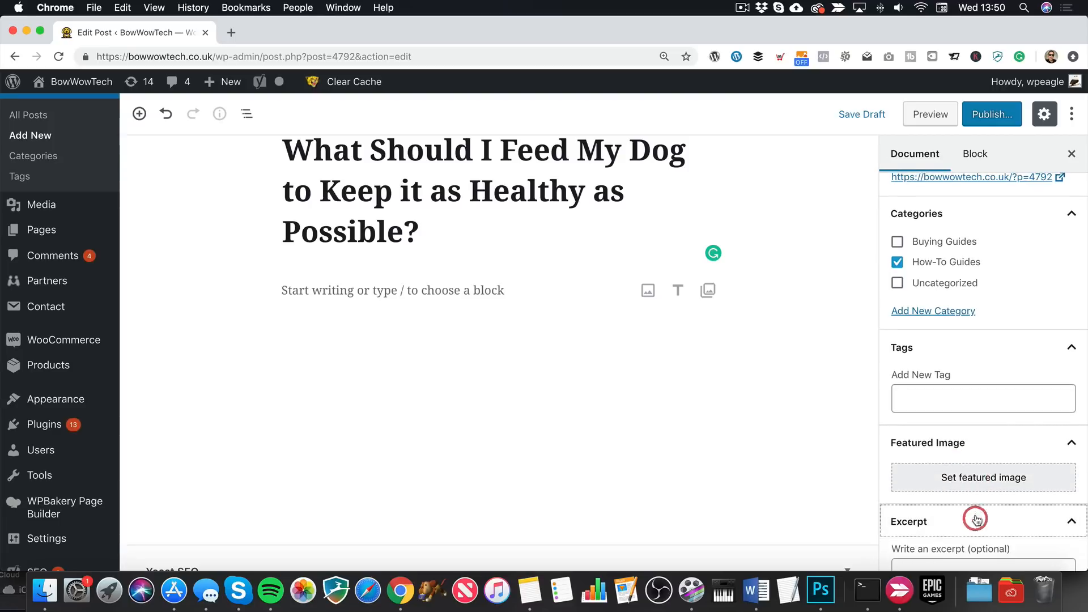
pyautogui.click(968, 552)
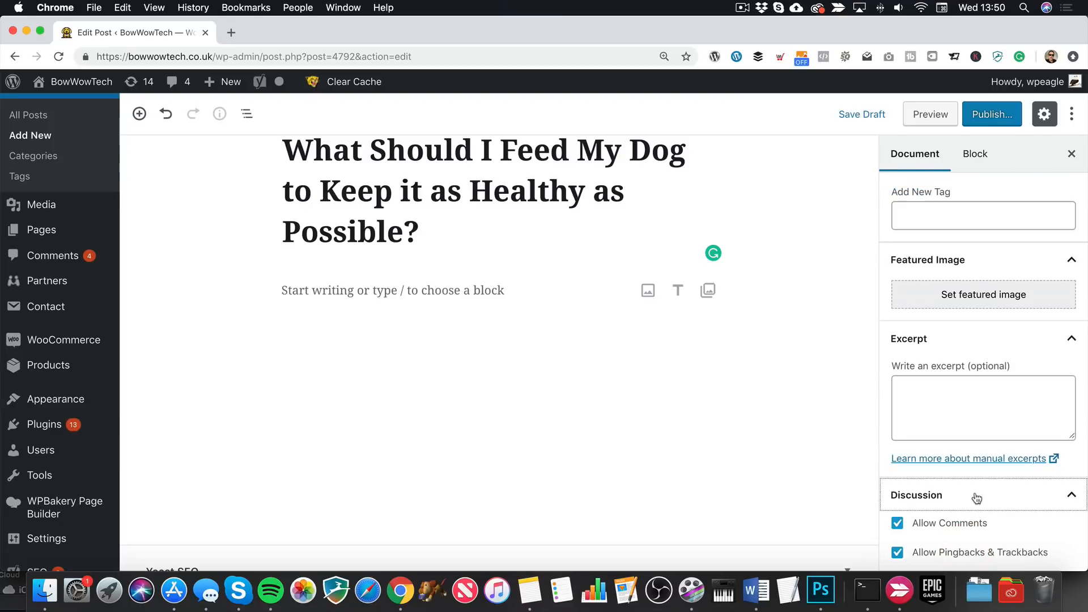
pyautogui.scroll(6, 924, 493)
pyautogui.scroll(2, 648, 357)
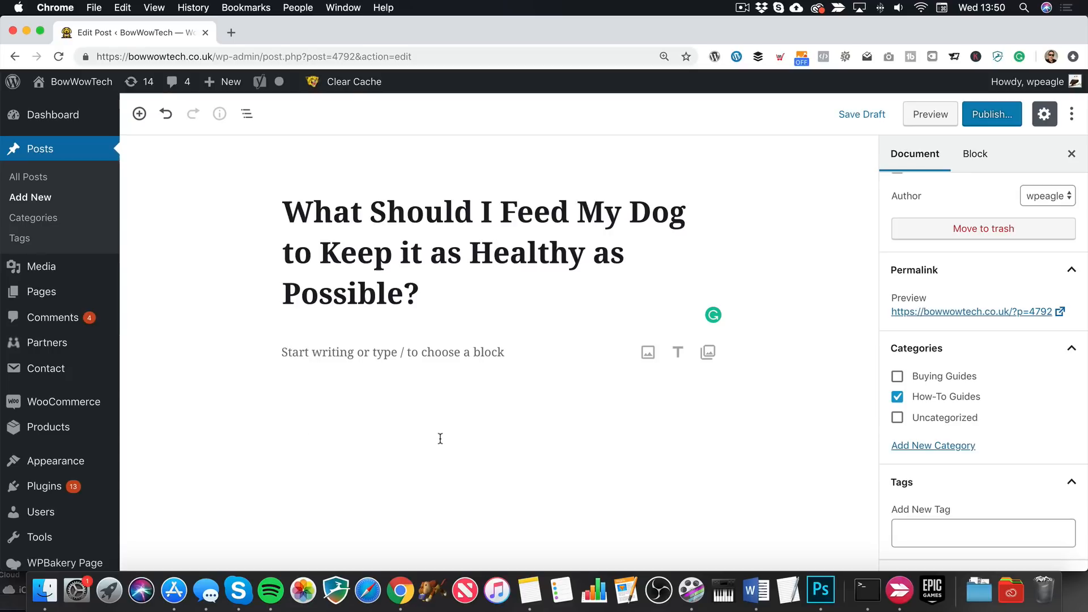
# Step: Open the list of available blocks and examine the Most Used and Common Blocks groups
pyautogui.click(138, 112)
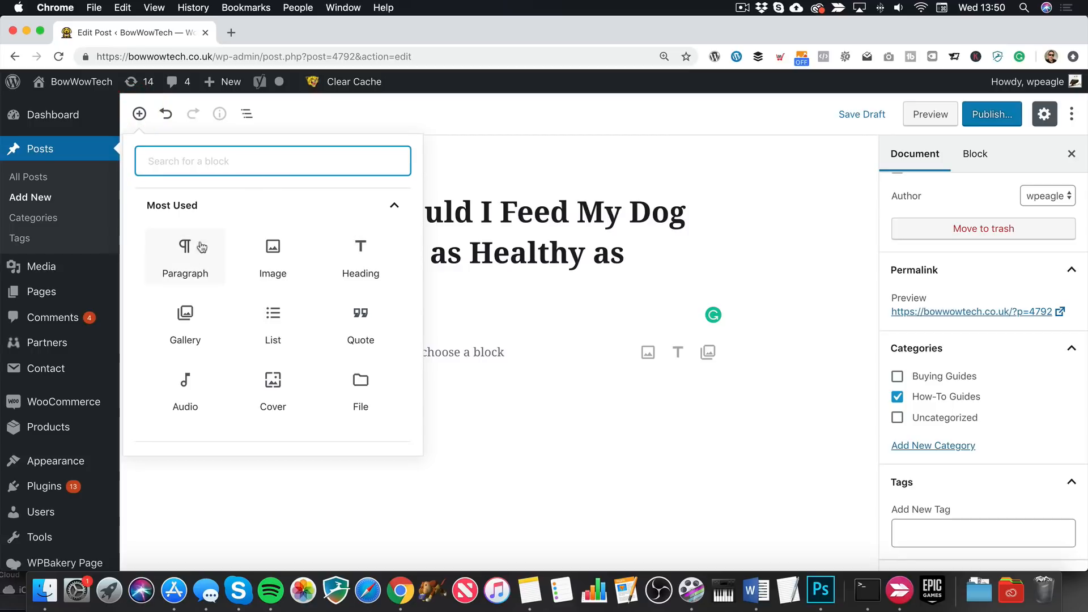
pyautogui.scroll(-4, 272, 320)
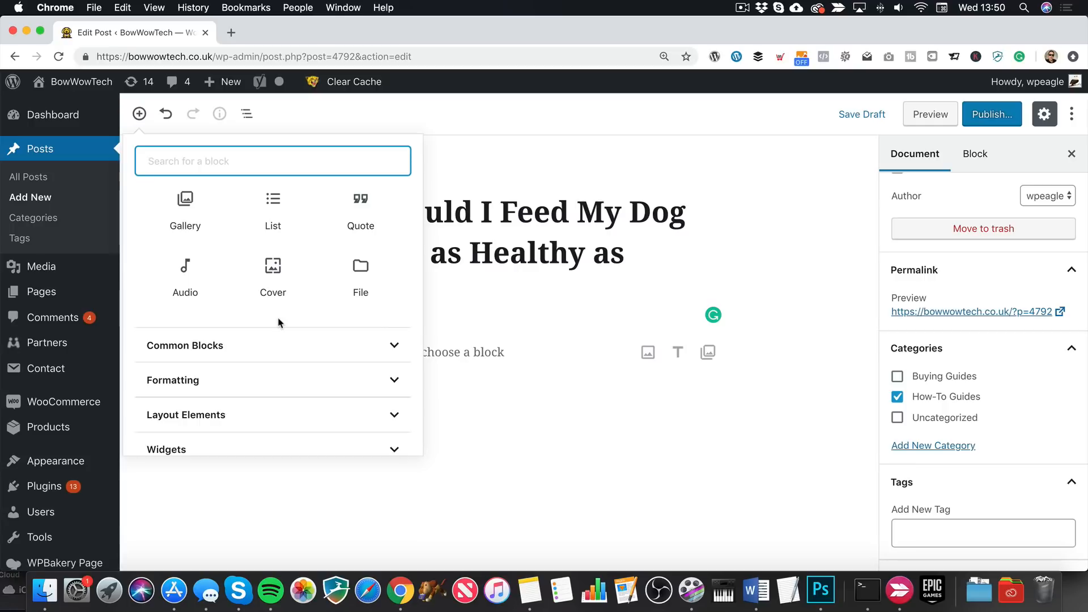
pyautogui.scroll(-2, 250, 309)
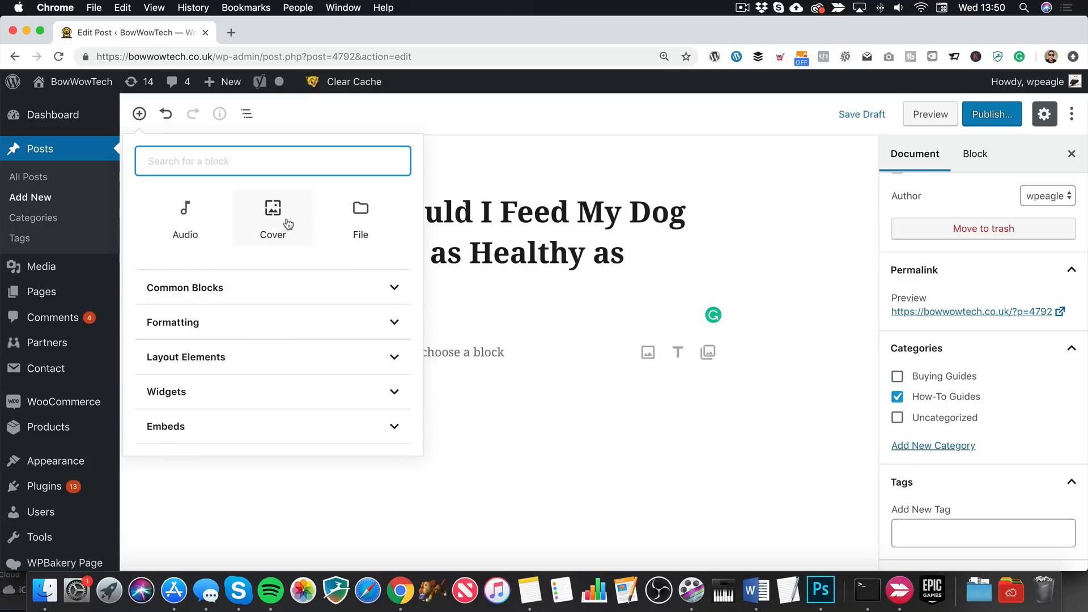
pyautogui.click(321, 279)
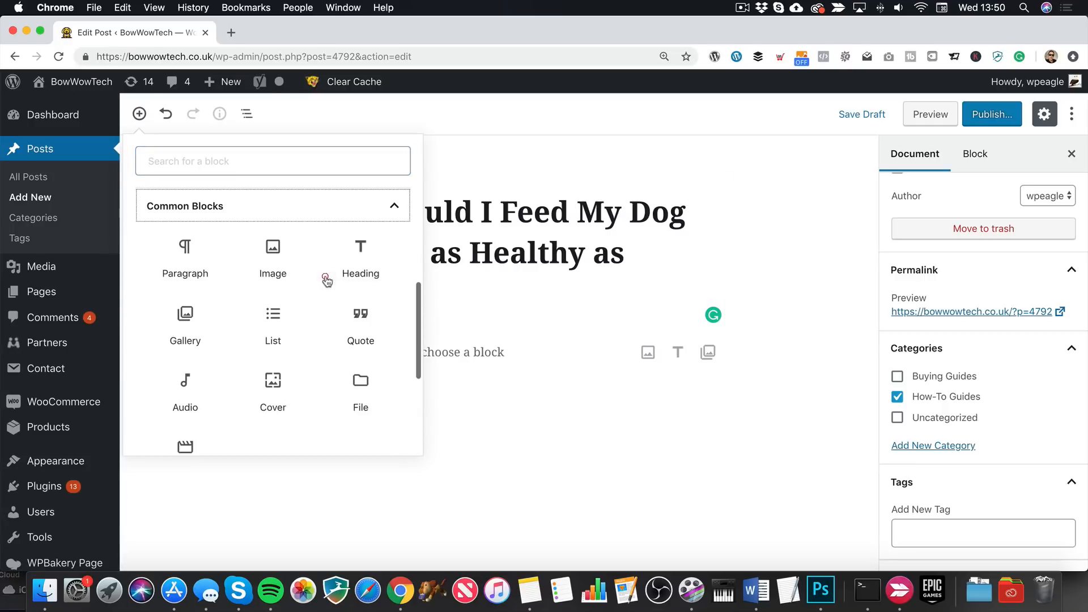
pyautogui.scroll(-4, 303, 306)
pyautogui.scroll(5, 318, 300)
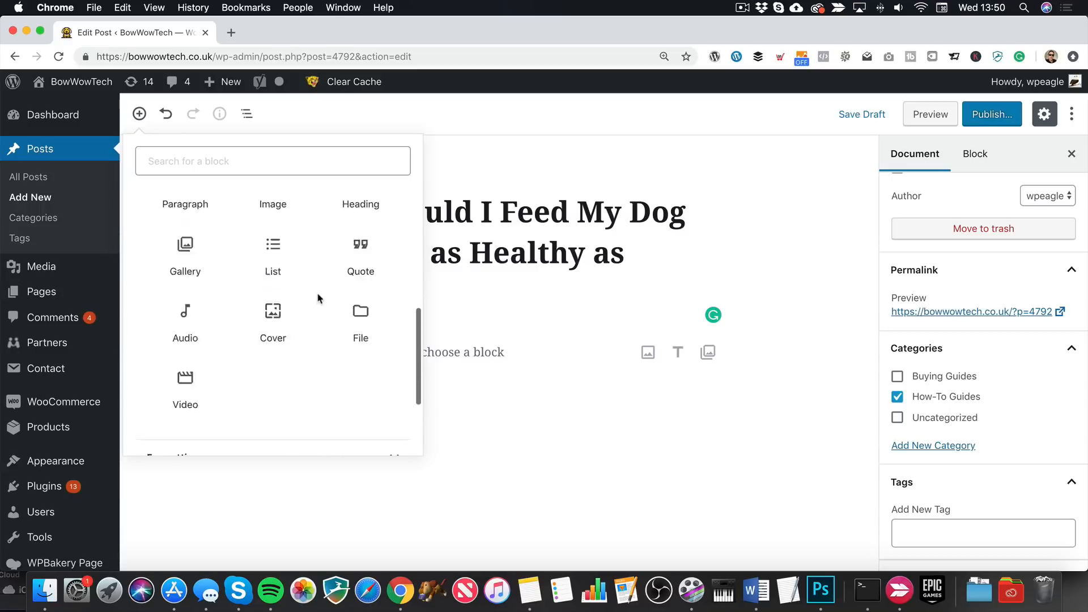
pyautogui.scroll(-6, 251, 248)
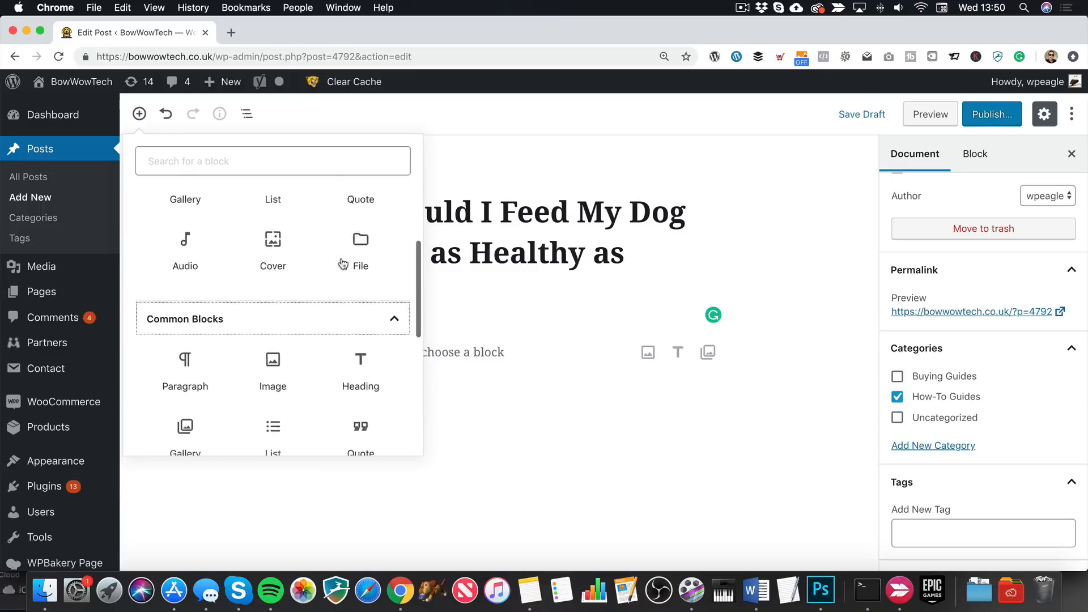
# Step: Examine the blocks offered in the Formatting and Layout Elements groups
pyautogui.click(367, 356)
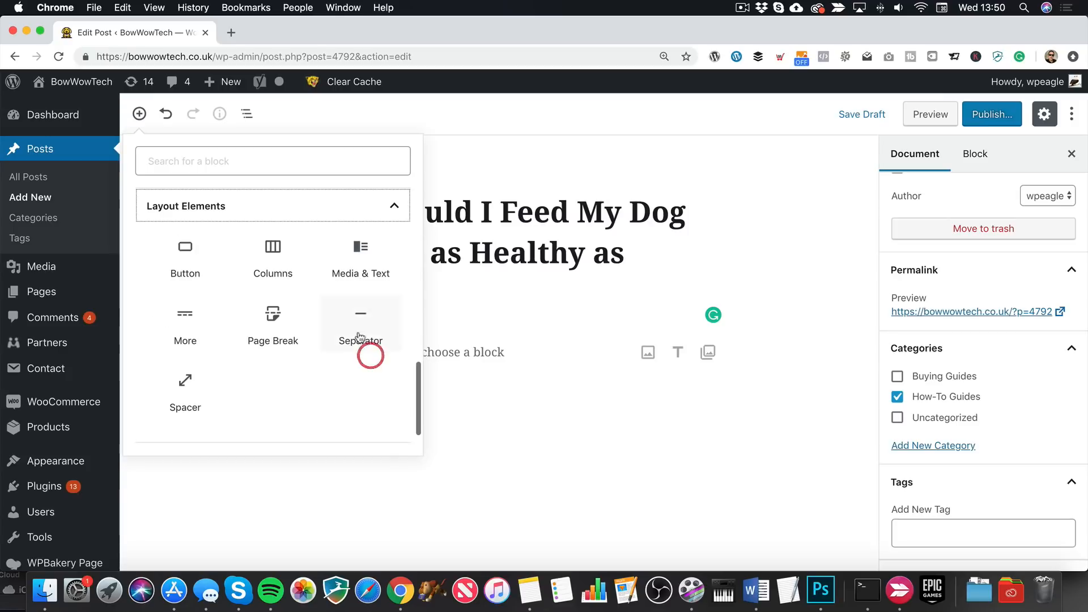
pyautogui.click(344, 213)
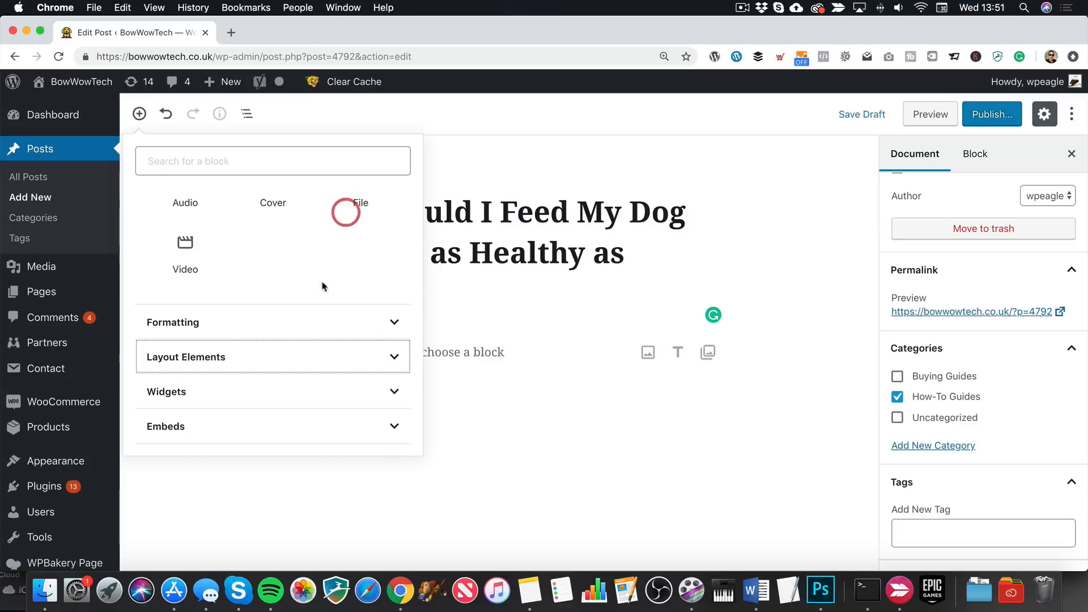
pyautogui.click(326, 328)
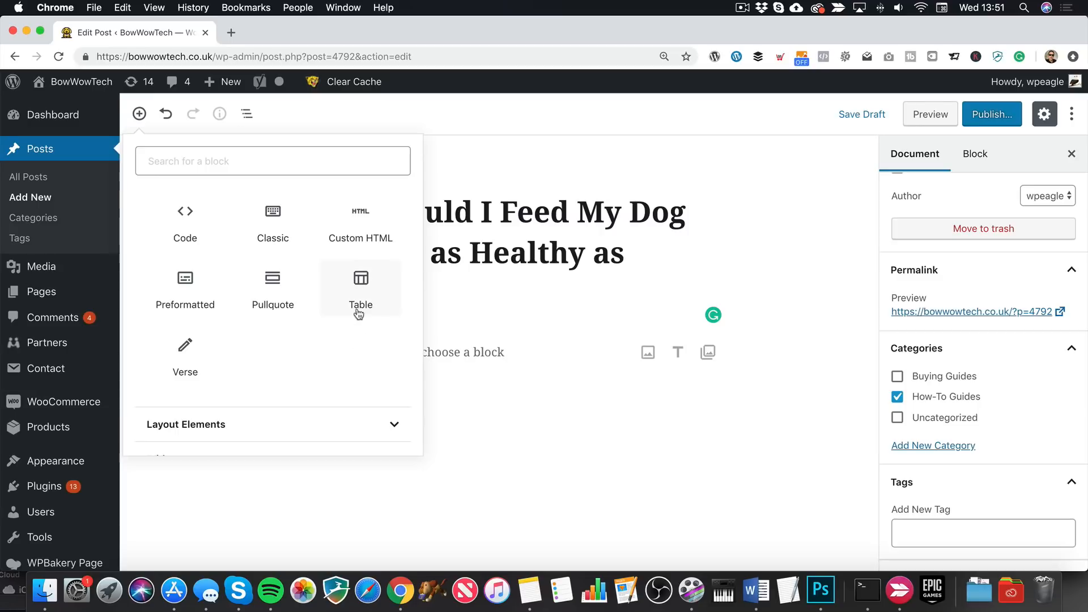
pyautogui.scroll(-6, 350, 315)
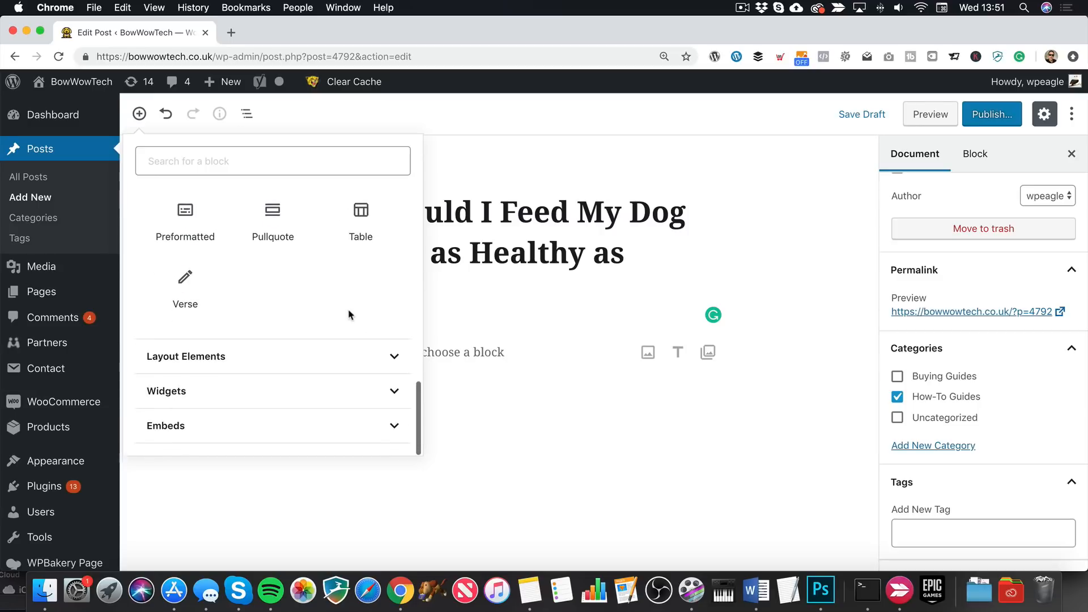
pyautogui.click(372, 355)
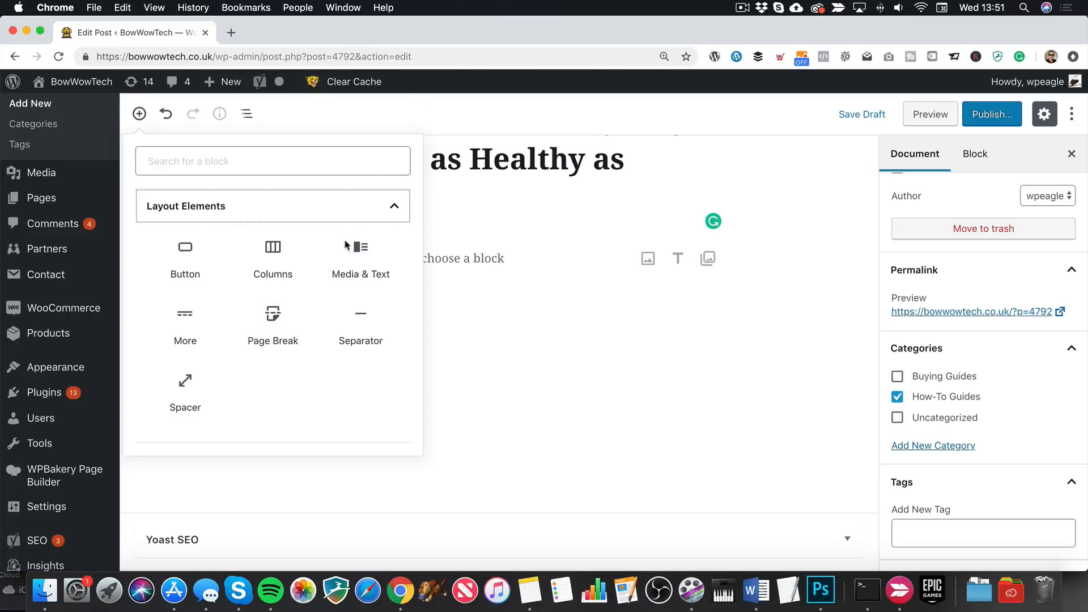
pyautogui.scroll(-3, 360, 341)
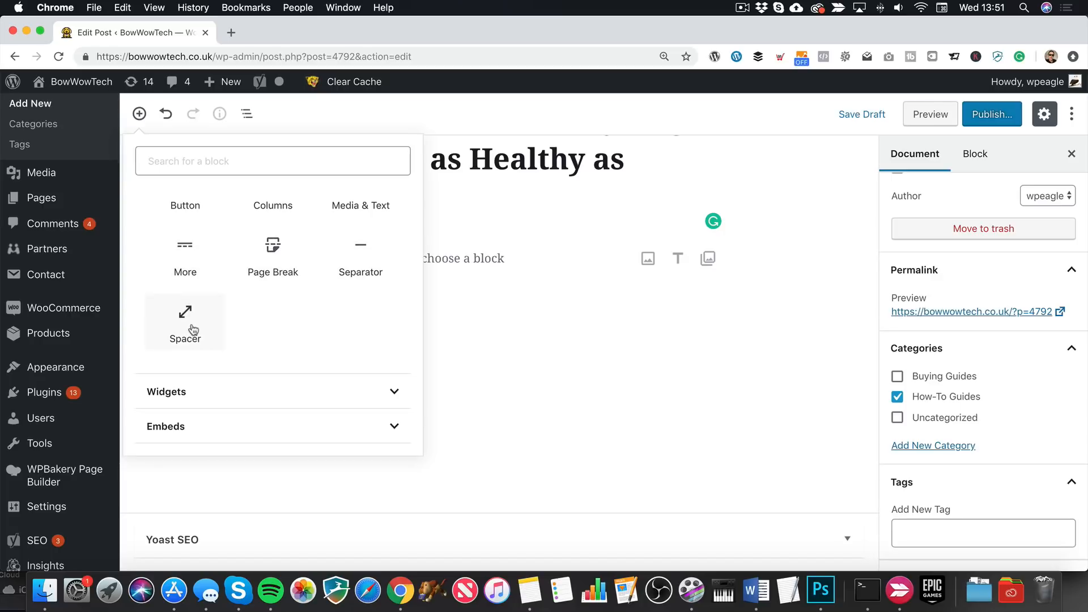
# Step: Expand the Widgets and Embeds groups and examine the blocks they offer
pyautogui.click(313, 394)
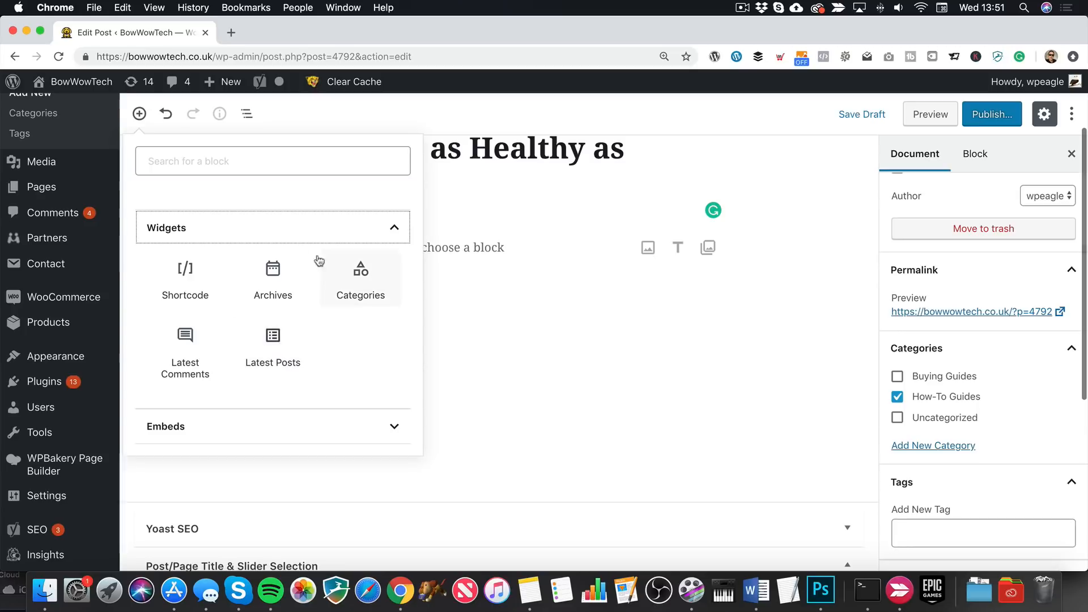
pyautogui.click(345, 426)
pyautogui.scroll(-3, 344, 397)
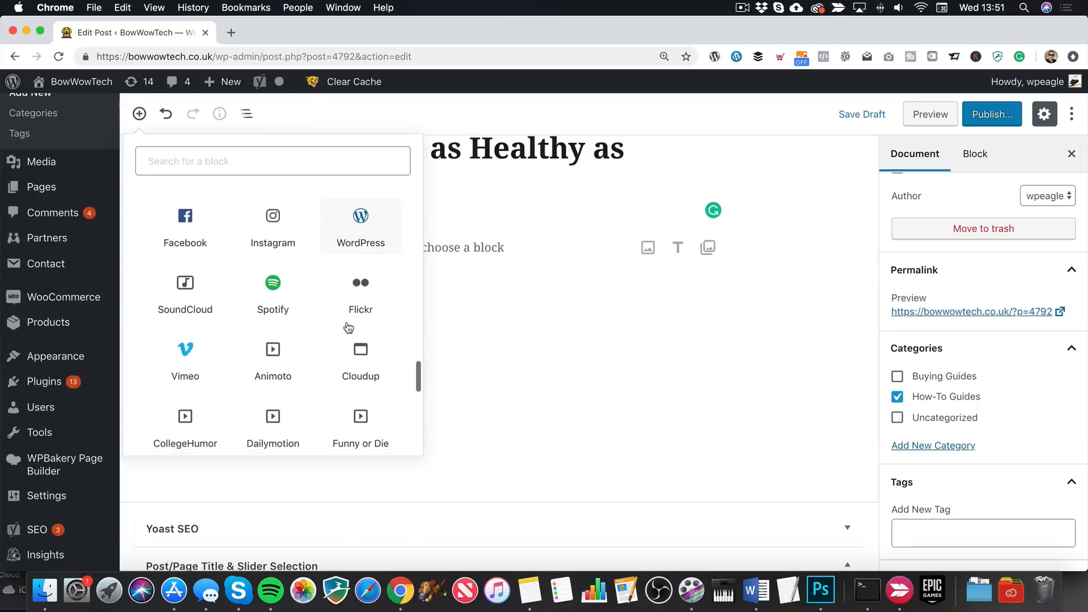
pyautogui.scroll(-8, 348, 327)
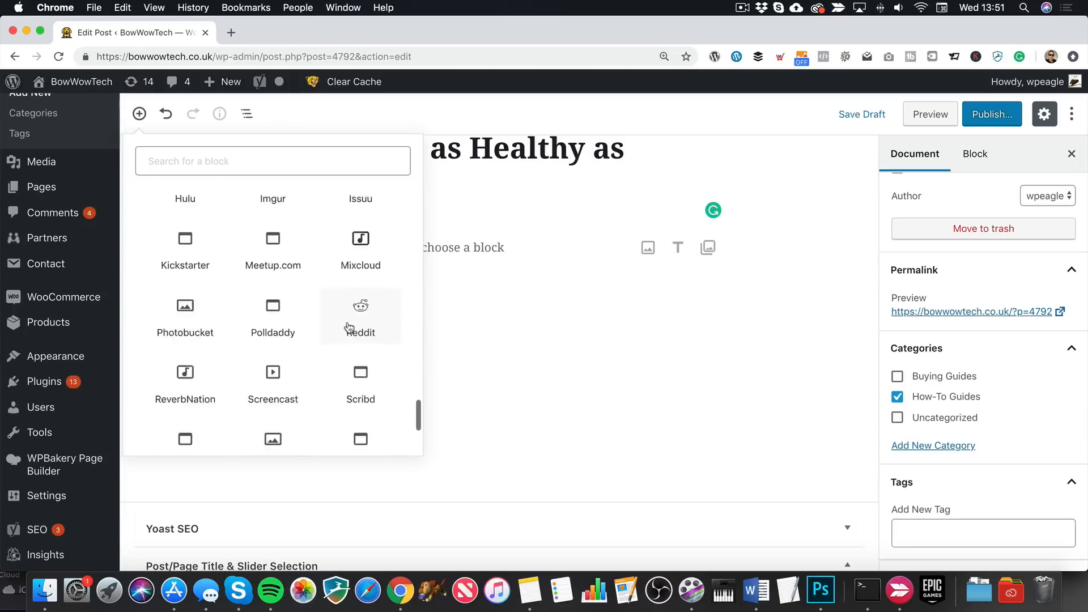
pyautogui.scroll(15, 340, 327)
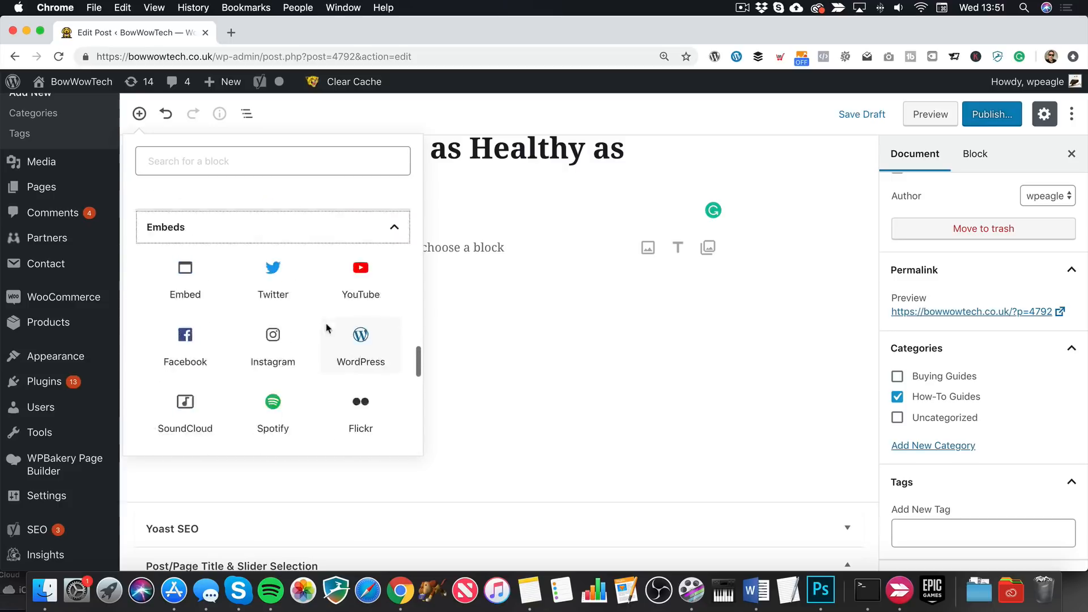
# Step: Collapse the Most Used, Common Blocks, Formatting, Layout Elements and Widgets groups, and close the block list
pyautogui.click(394, 205)
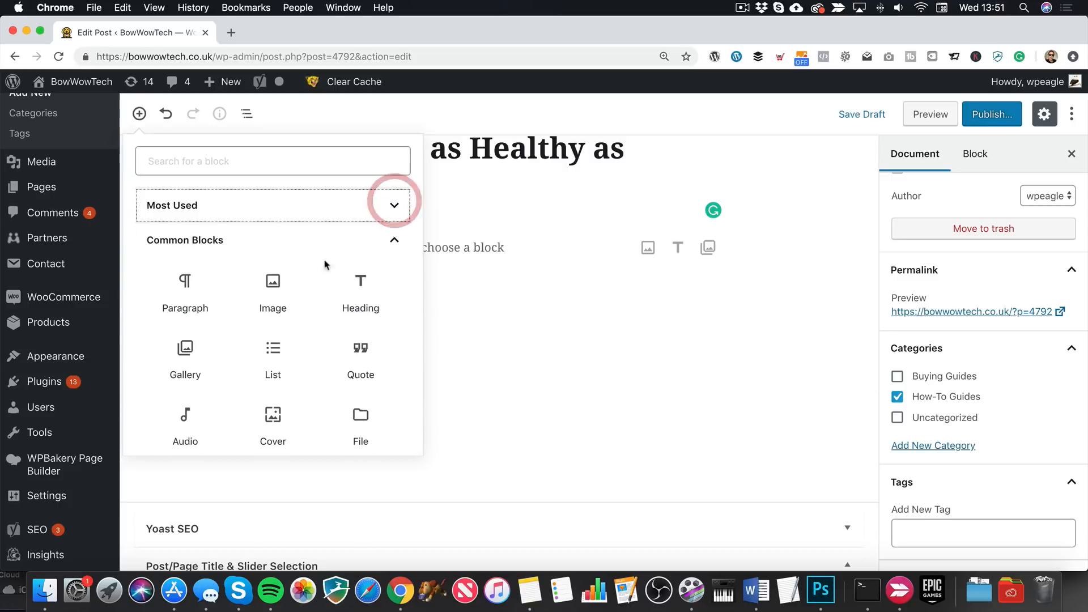
pyautogui.click(380, 255)
pyautogui.click(401, 274)
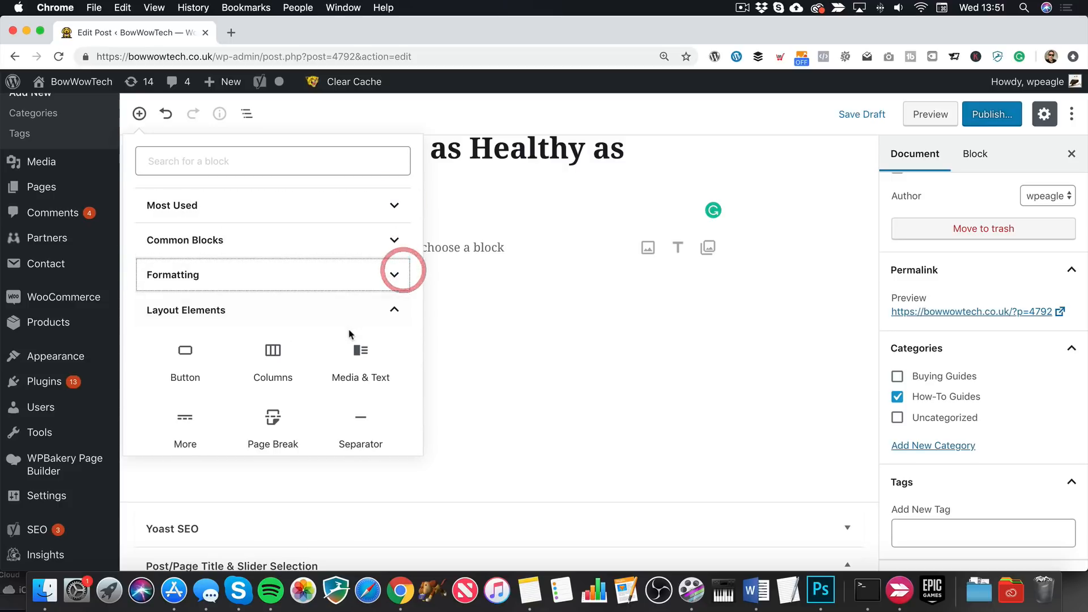
pyautogui.click(395, 312)
pyautogui.click(389, 345)
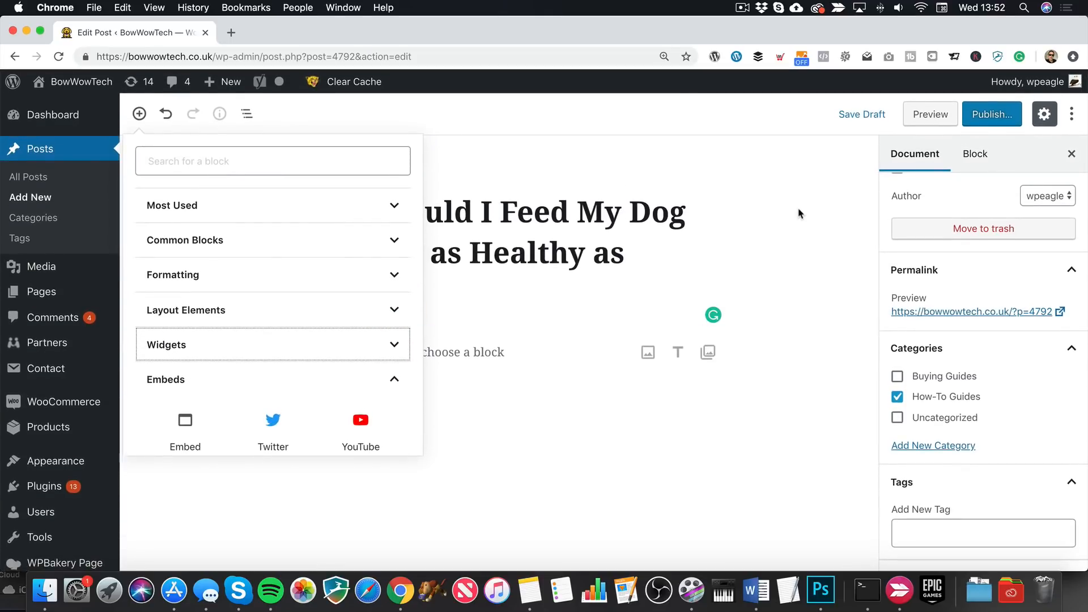
pyautogui.click(798, 209)
# Step: Switch to Word and copy the body of Article 5, from the paragraph below its title to the end of the document
pyautogui.scroll(-3, 532, 381)
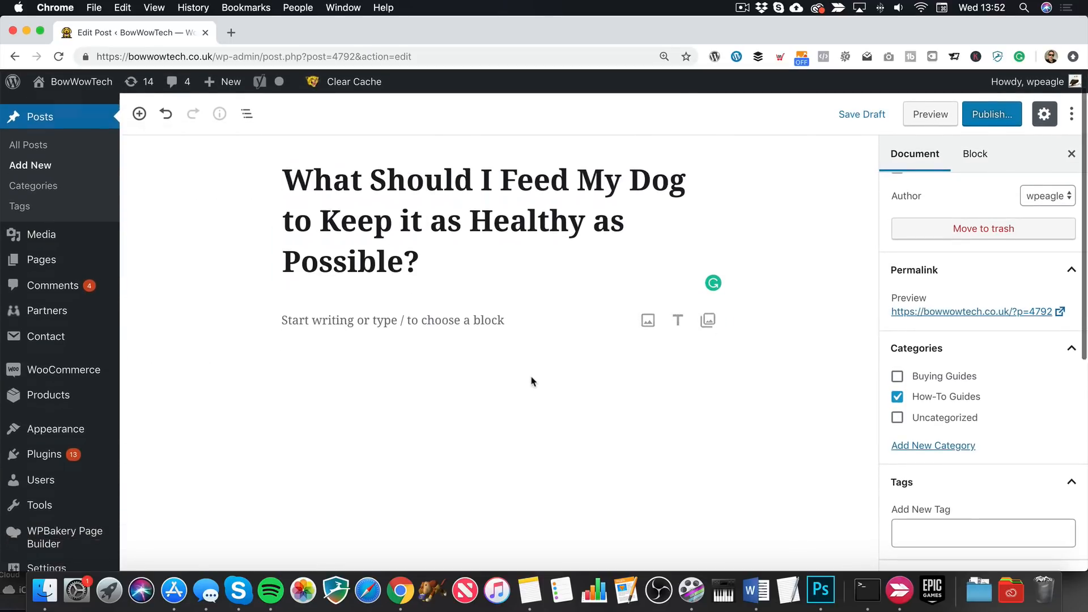
pyautogui.click(756, 590)
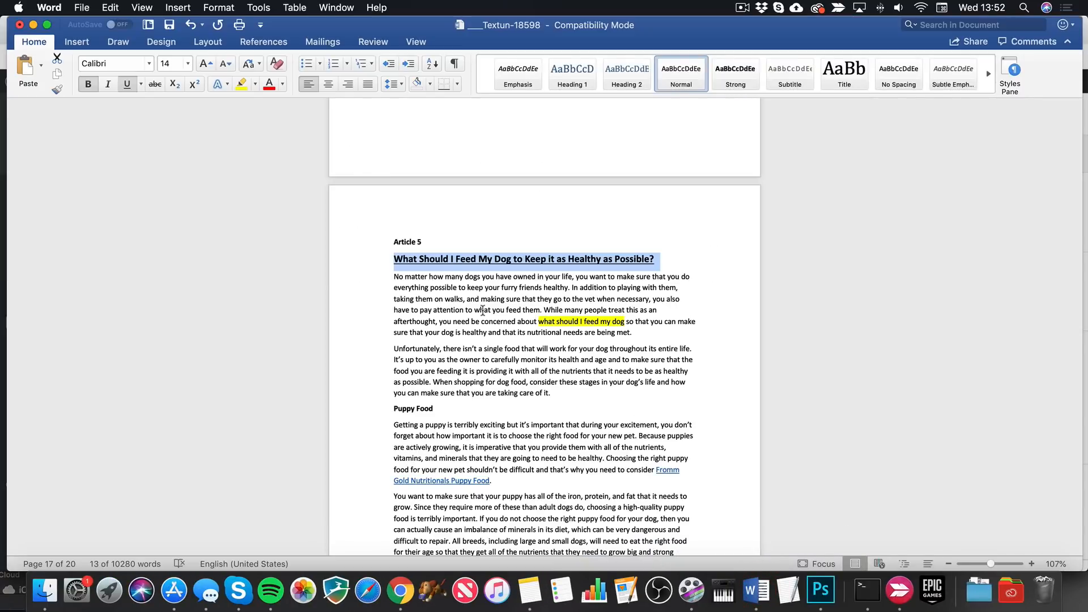
pyautogui.click(466, 316)
pyautogui.moveTo(395, 278); pyautogui.dragTo(694, 178)
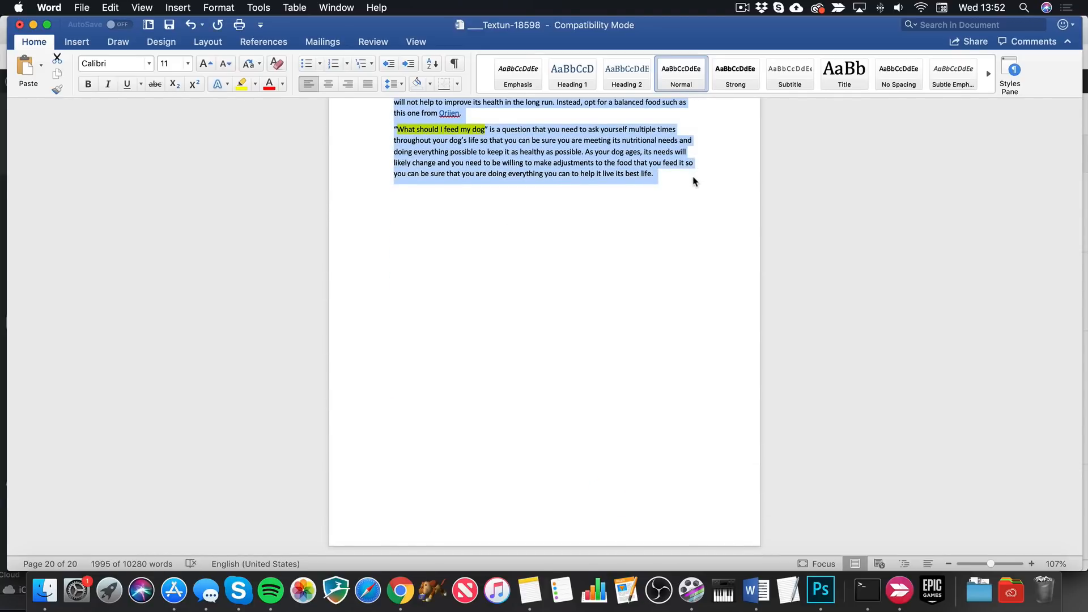
pyautogui.scroll(5, 556, 190)
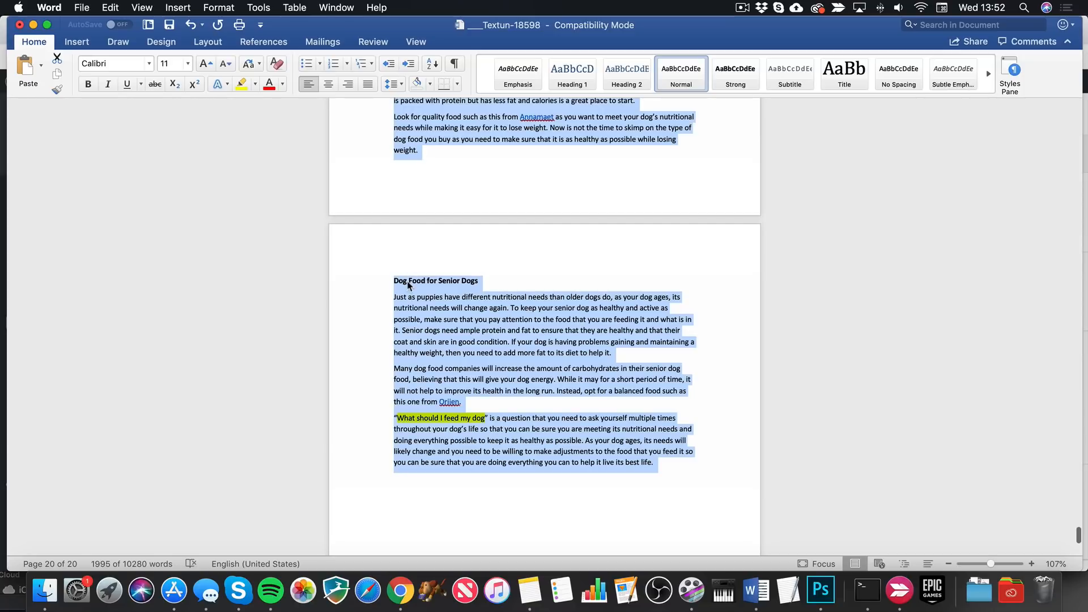
pyautogui.scroll(15, 402, 117)
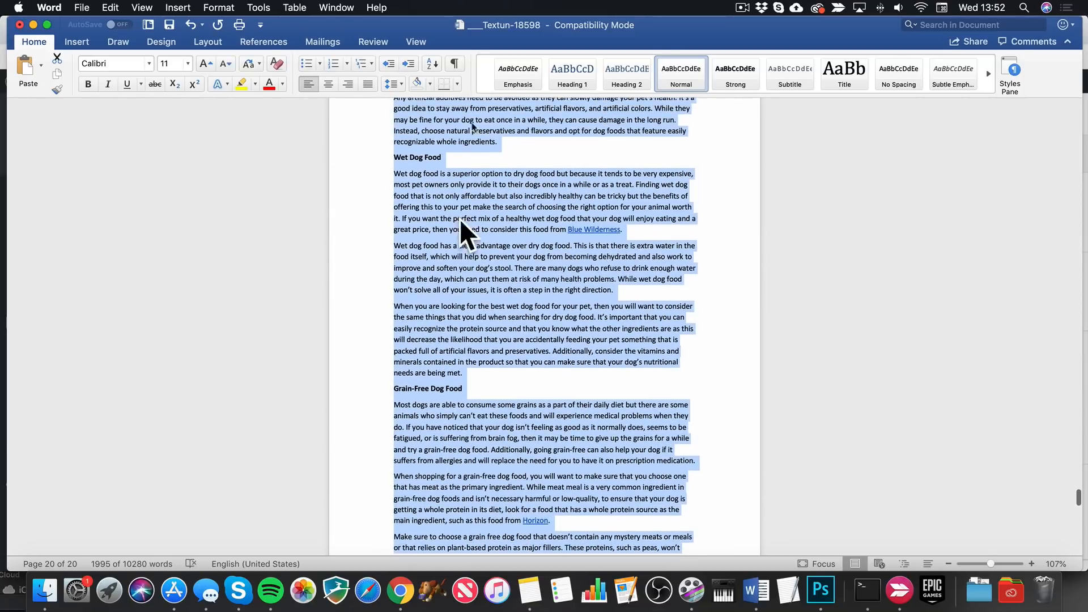
# Step: Switch to Chrome and paste the copied article body into the empty paragraph block below the post title
pyautogui.click(400, 590)
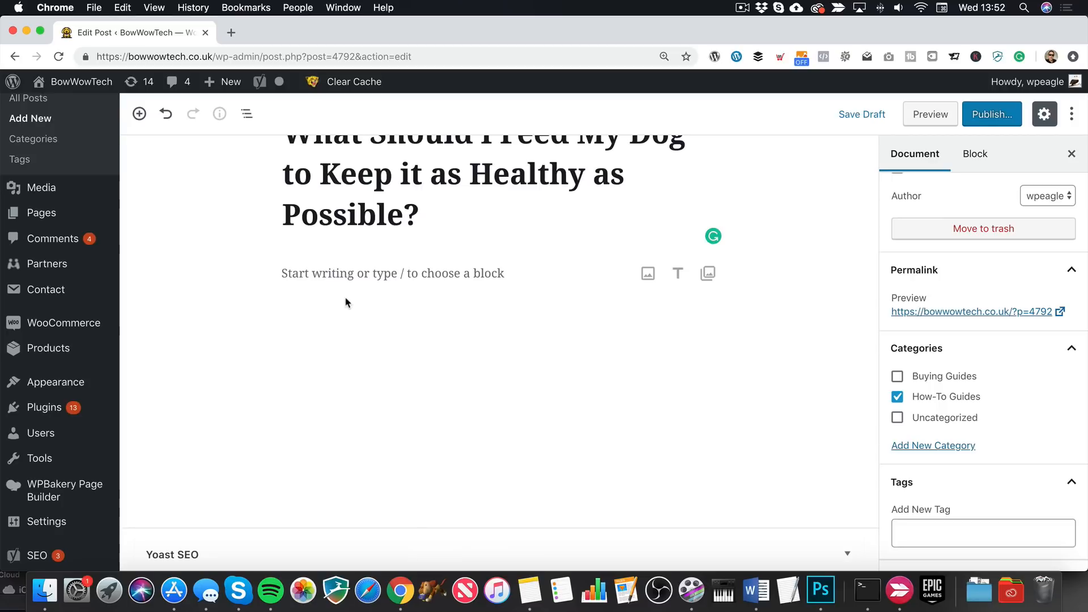
pyautogui.click(413, 274)
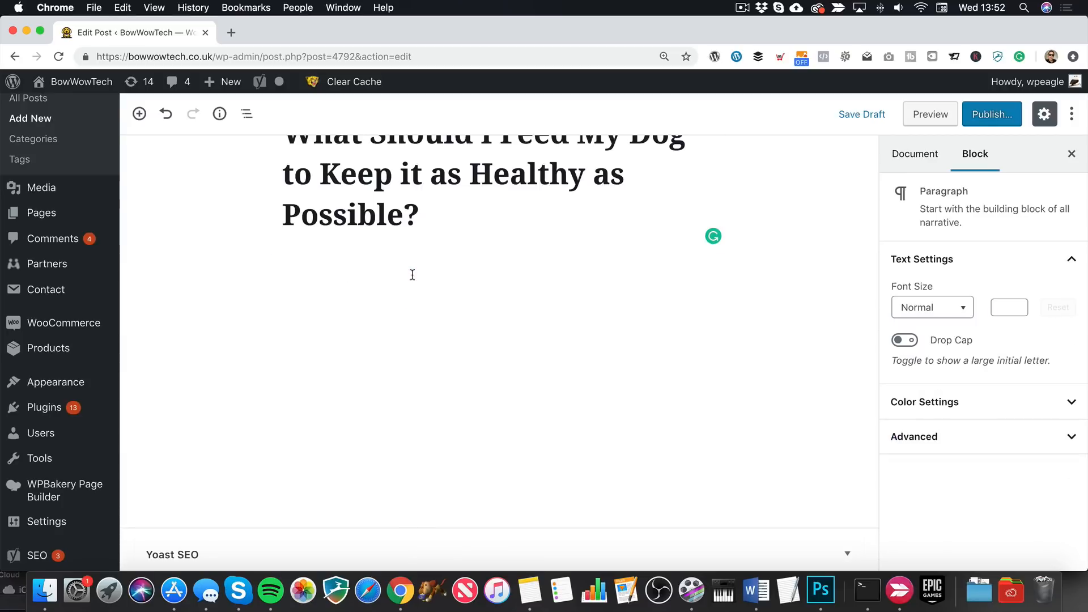
pyautogui.press('super+v')
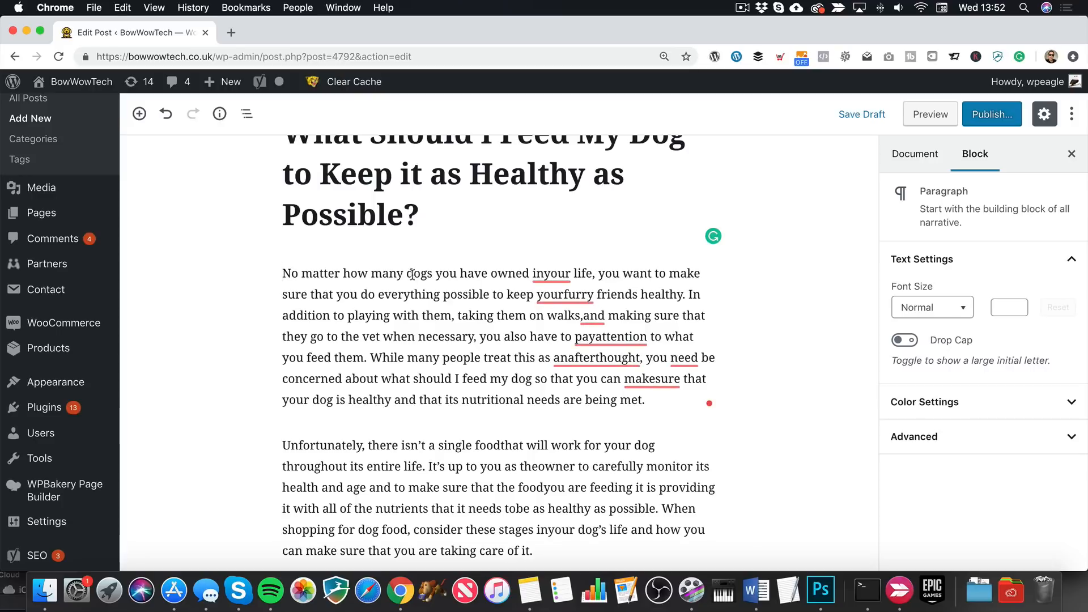
# Step: Examine the flagged words in the first pasted paragraph and the block type of the Puppy Food line
pyautogui.moveTo(544, 273)
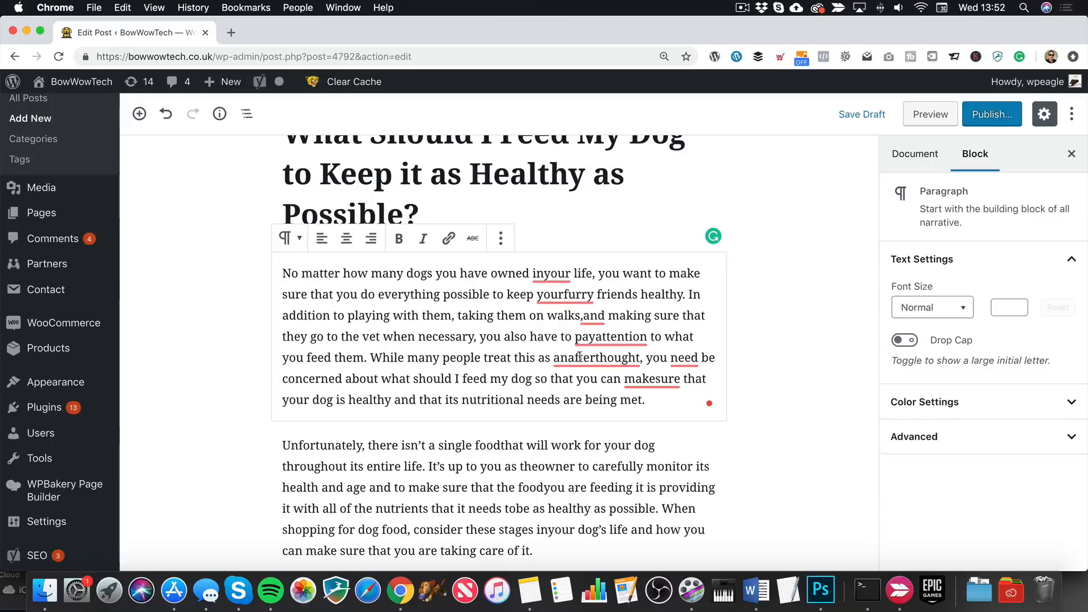
pyautogui.moveTo(614, 331)
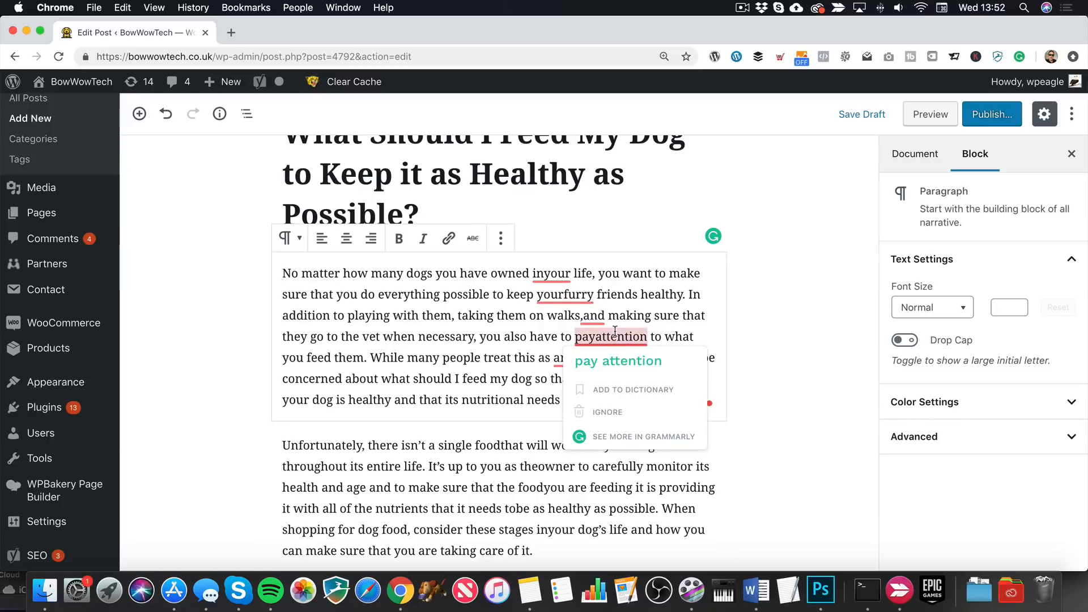
pyautogui.scroll(-10, 615, 332)
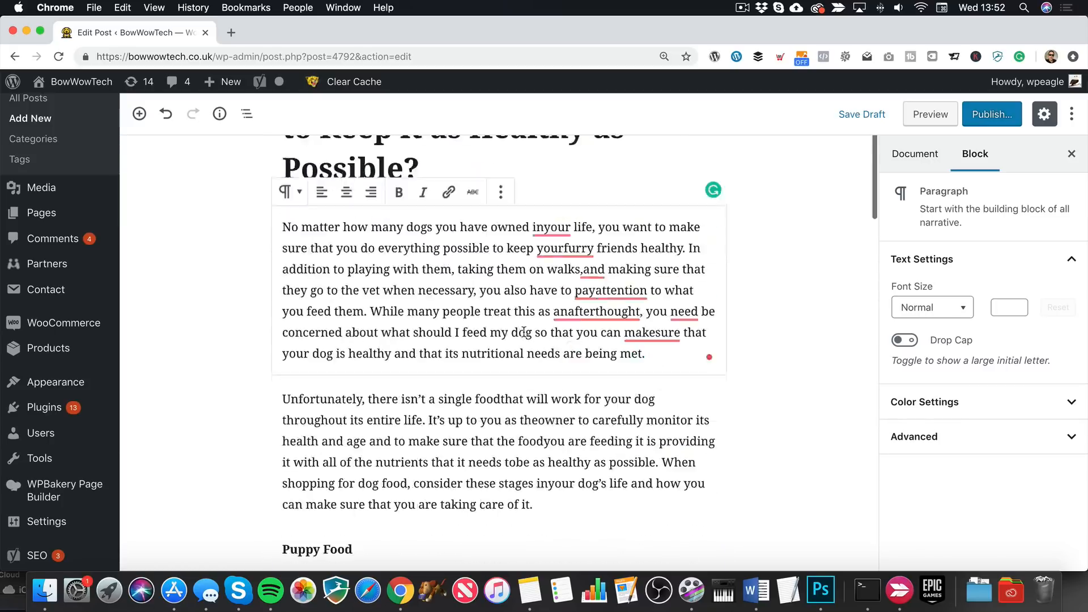
pyautogui.tripleClick(374, 219)
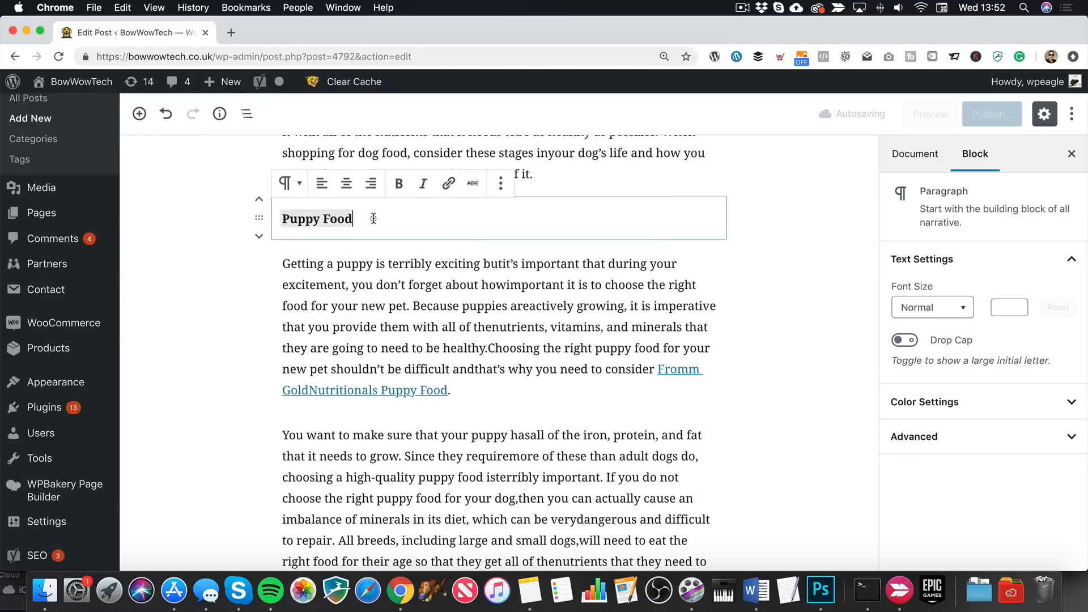
pyautogui.click(286, 215)
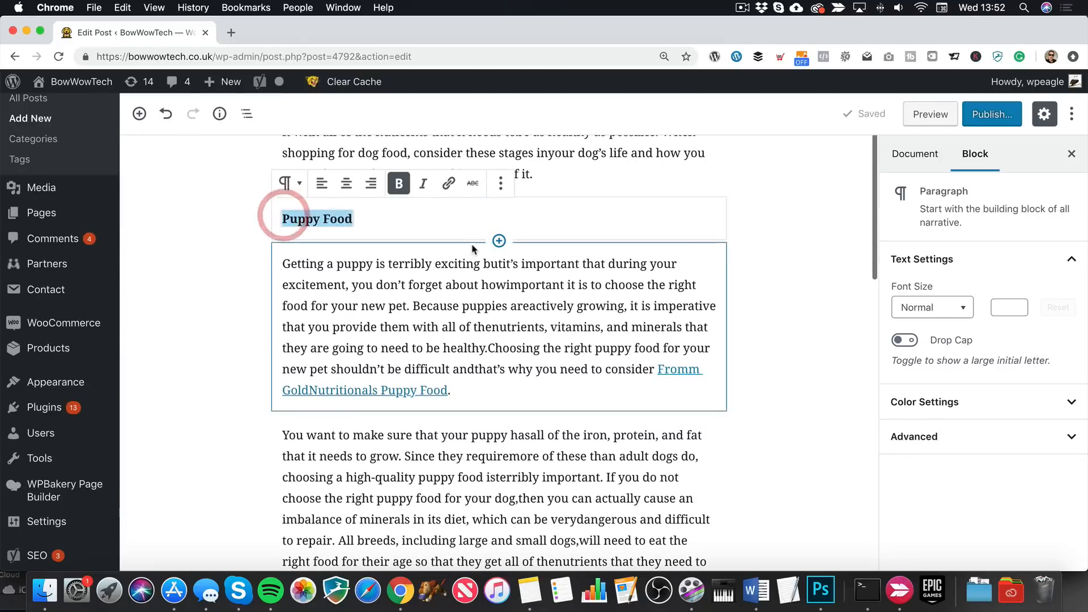
# Step: Switch to Word and apply the Heading 2 style to the Grain-Free Dog Food line
pyautogui.click(765, 608)
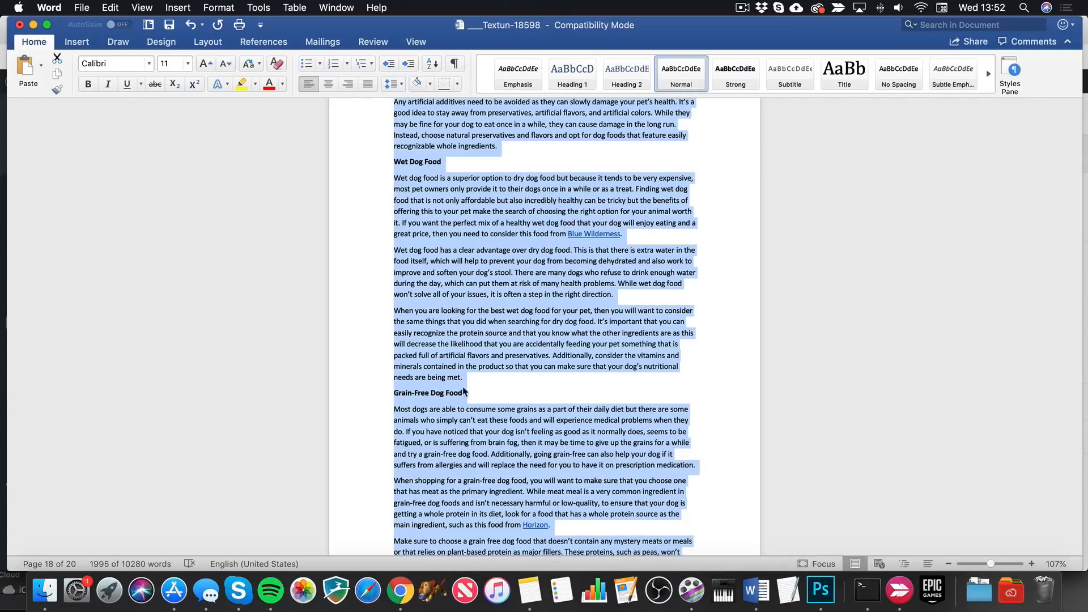
pyautogui.click(356, 393)
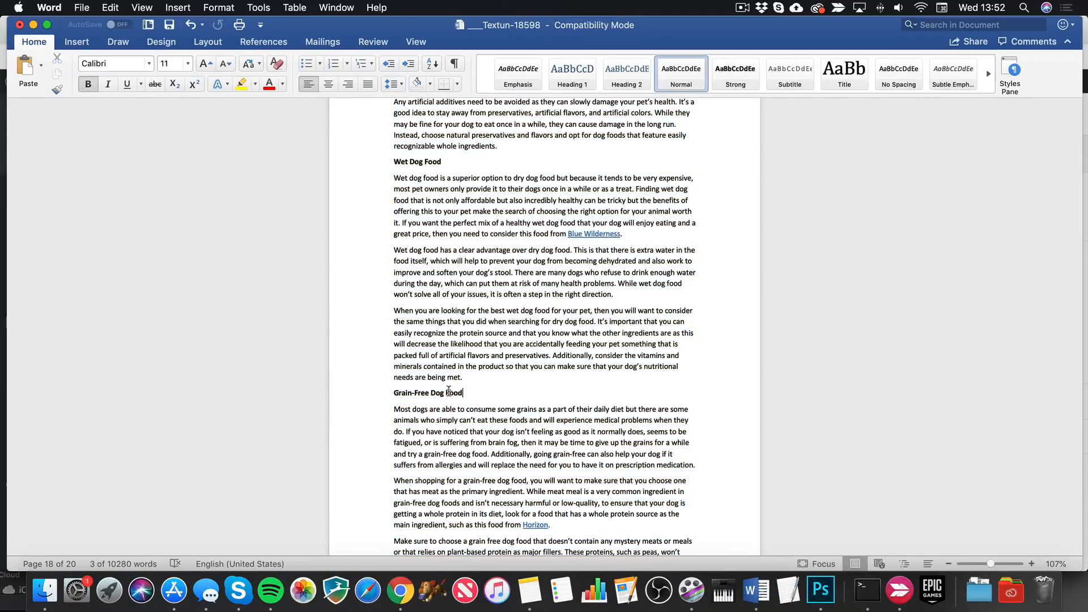
pyautogui.click(382, 388)
pyautogui.click(522, 374)
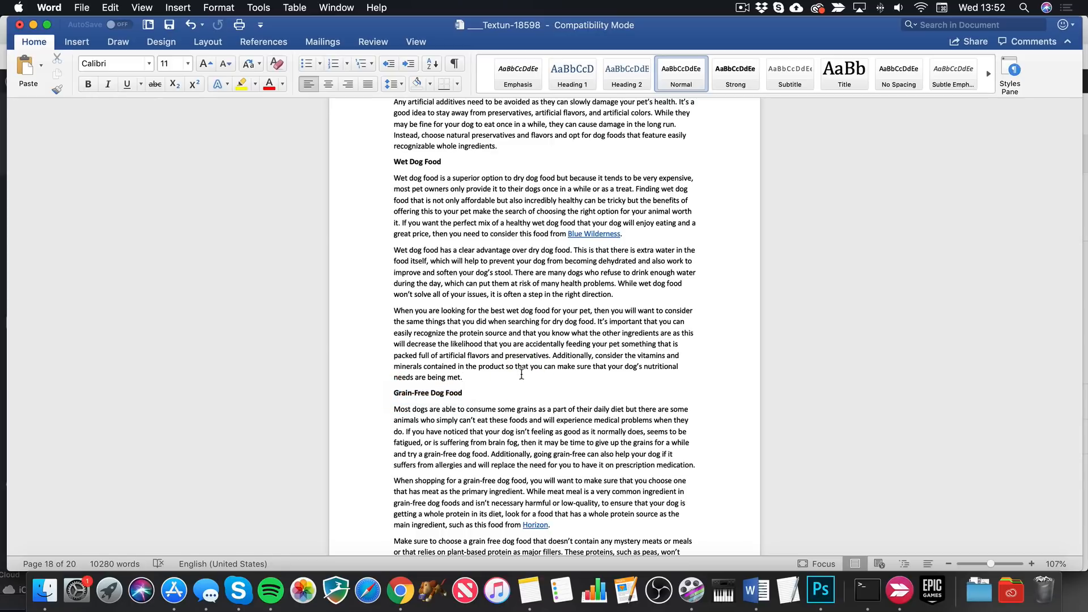
pyautogui.click(377, 394)
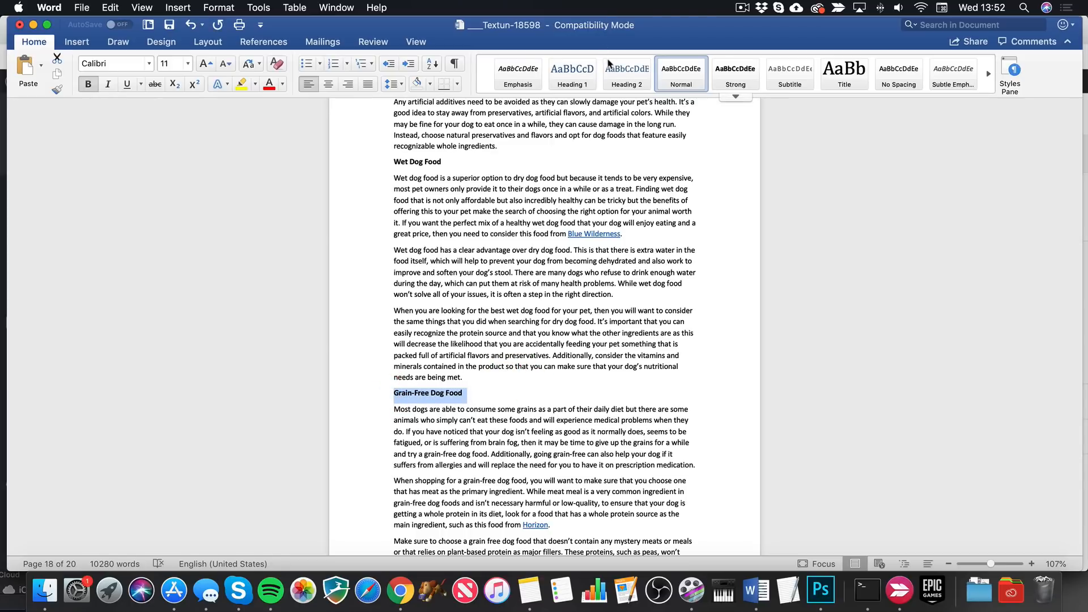
pyautogui.click(625, 71)
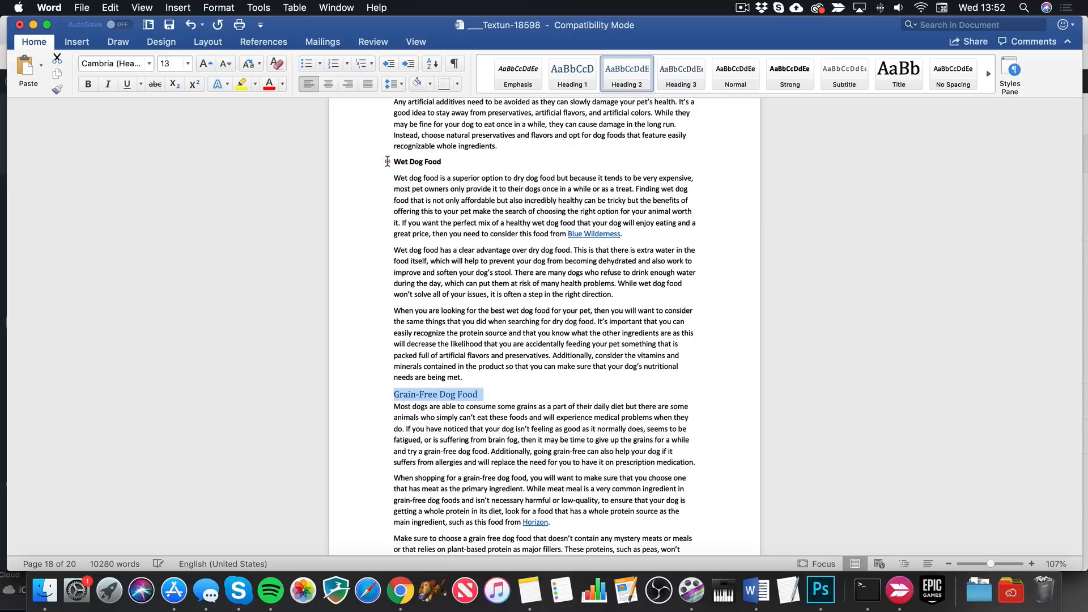
# Step: Apply the Heading 2 style to the Wet Dog Food, Dry Dog Food and Puppy Food lines
pyautogui.click(387, 162)
pyautogui.click(627, 70)
pyautogui.scroll(5, 573, 186)
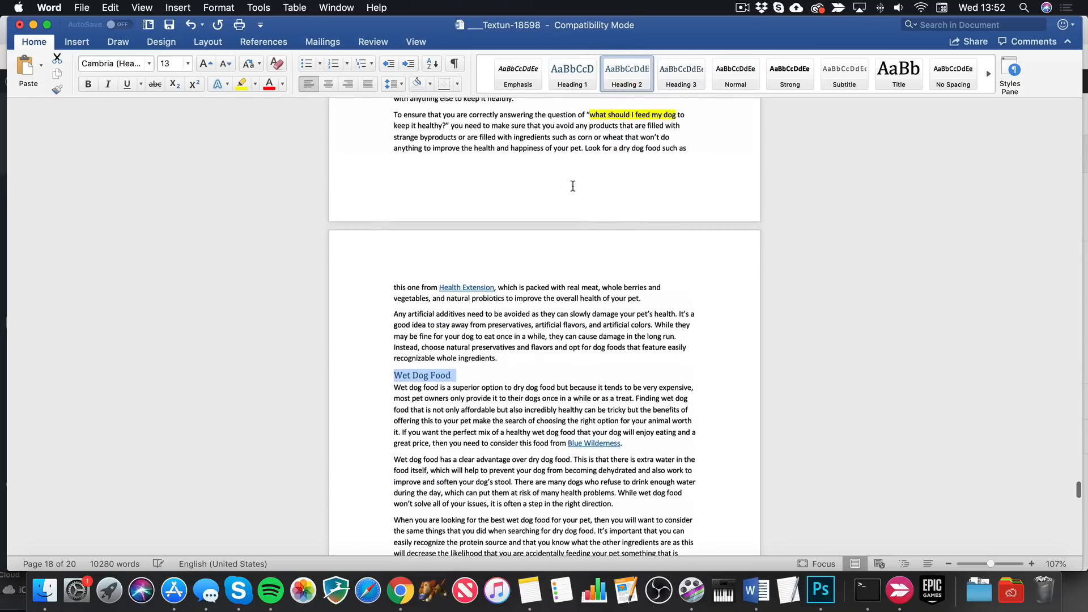
pyautogui.scroll(8, 573, 186)
pyautogui.click(366, 432)
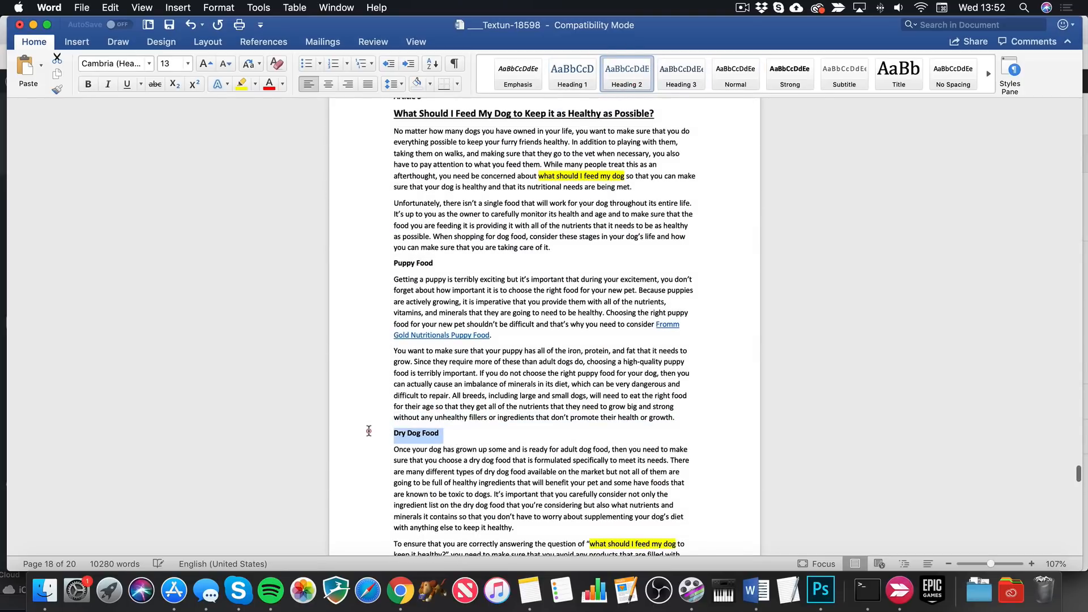
pyautogui.click(627, 71)
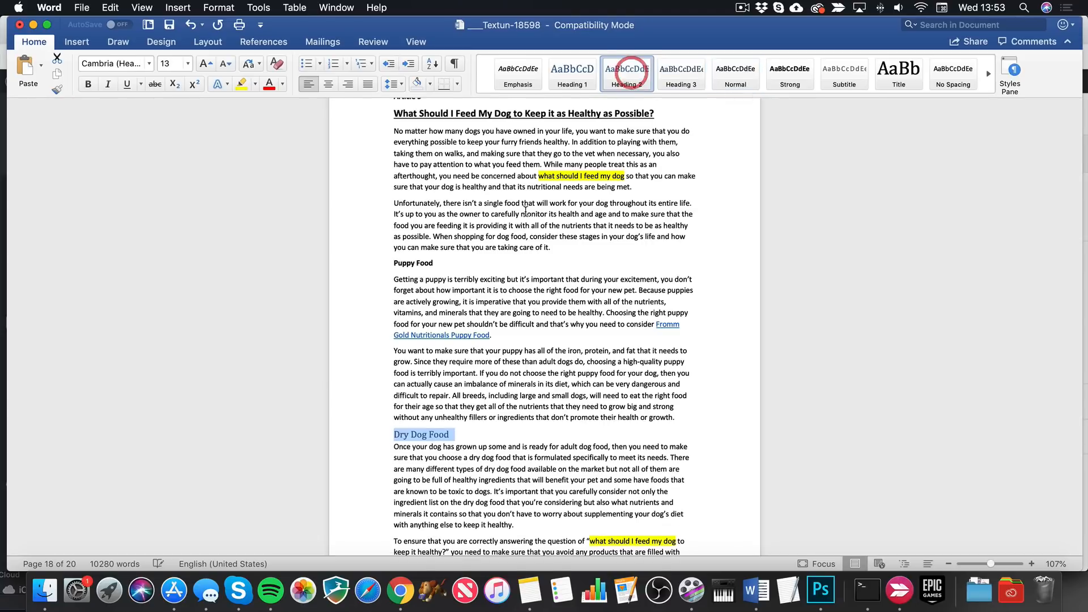
pyautogui.tripleClick(399, 261)
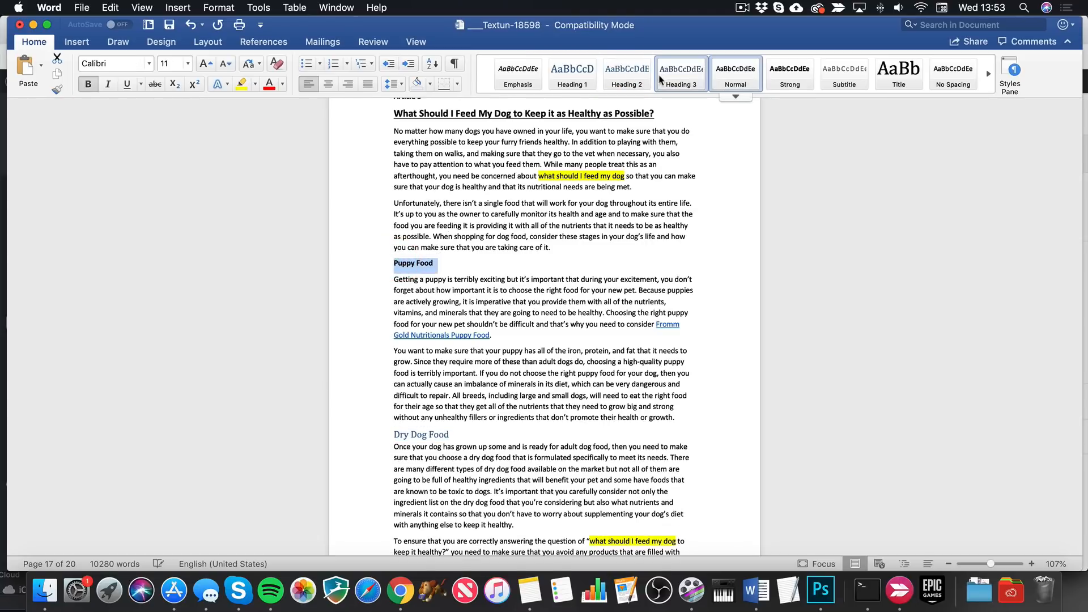
pyautogui.click(627, 71)
# Step: Copy the article body below the title, including the restyled headings, and switch to Chrome
pyautogui.click(529, 350)
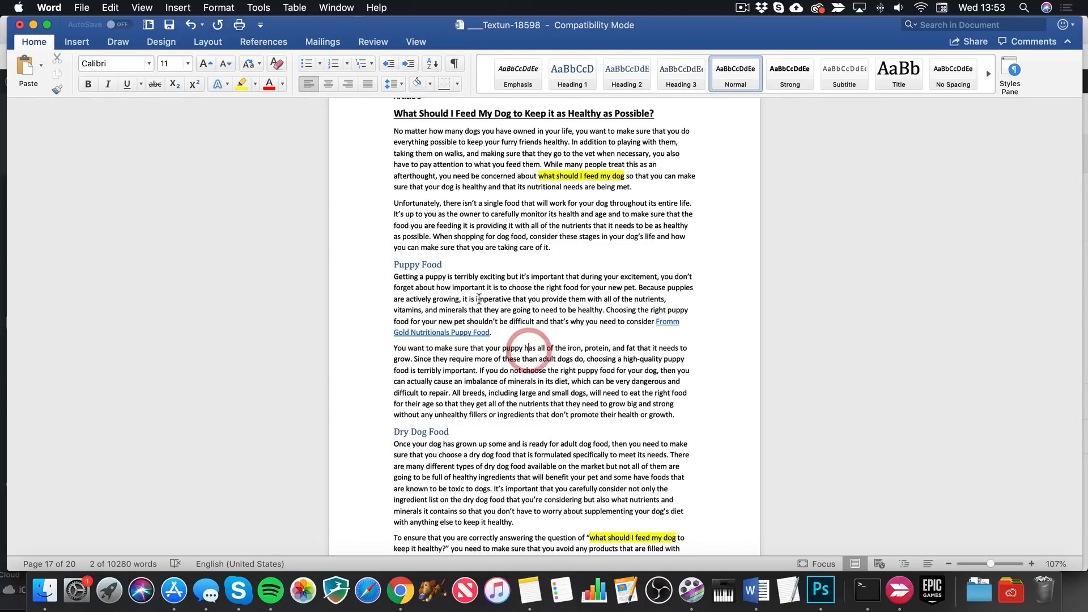
pyautogui.moveTo(393, 130); pyautogui.dragTo(687, 437)
pyautogui.click(387, 552)
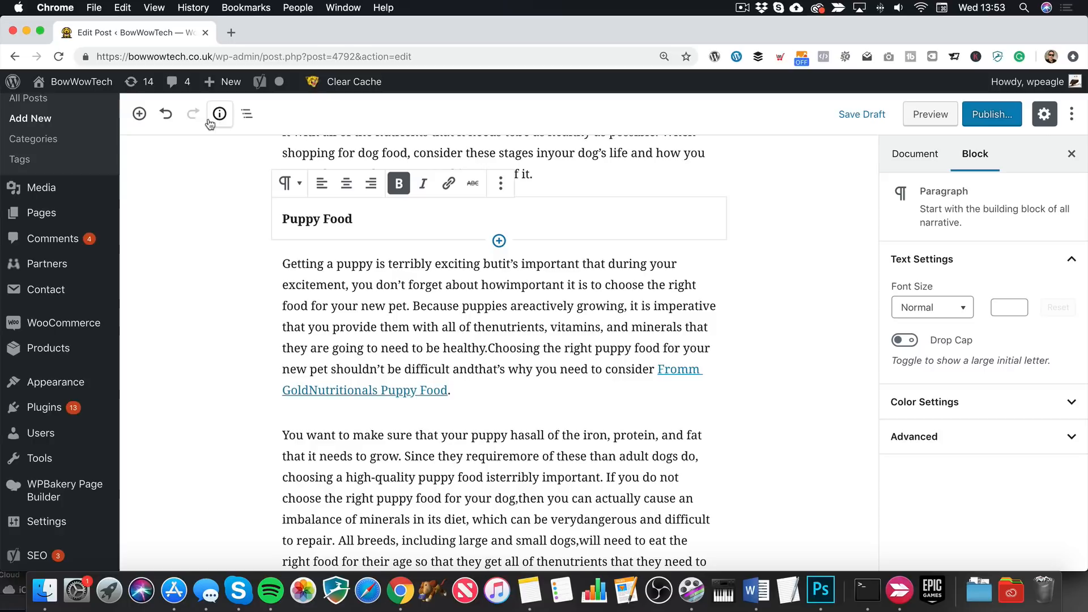
# Step: Undo the earlier paste and paste the restyled article body into the empty paragraph block below the post title
pyautogui.click(166, 114)
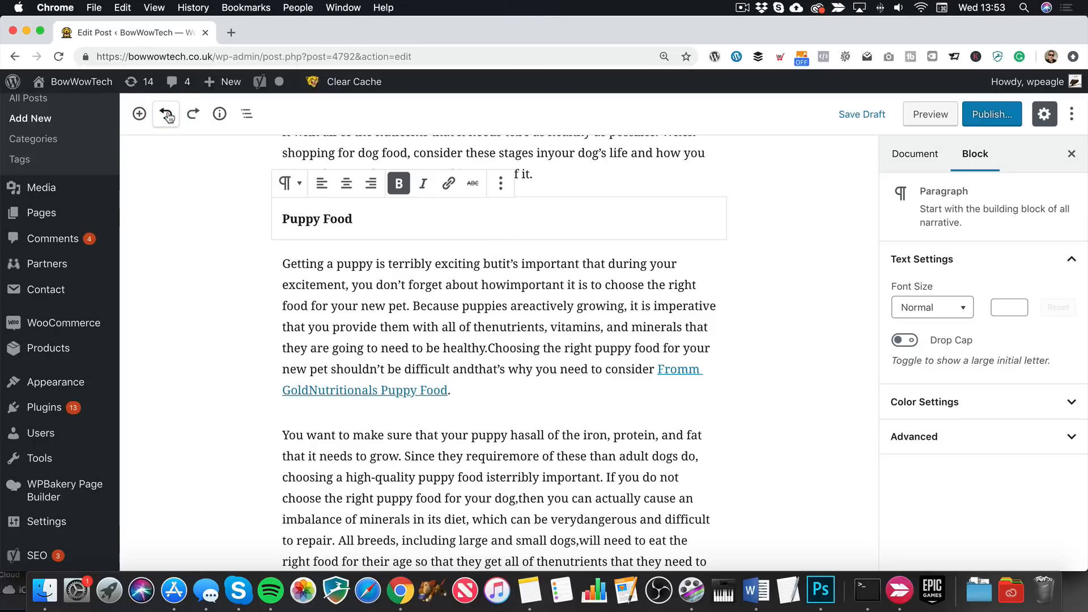
pyautogui.click(166, 114)
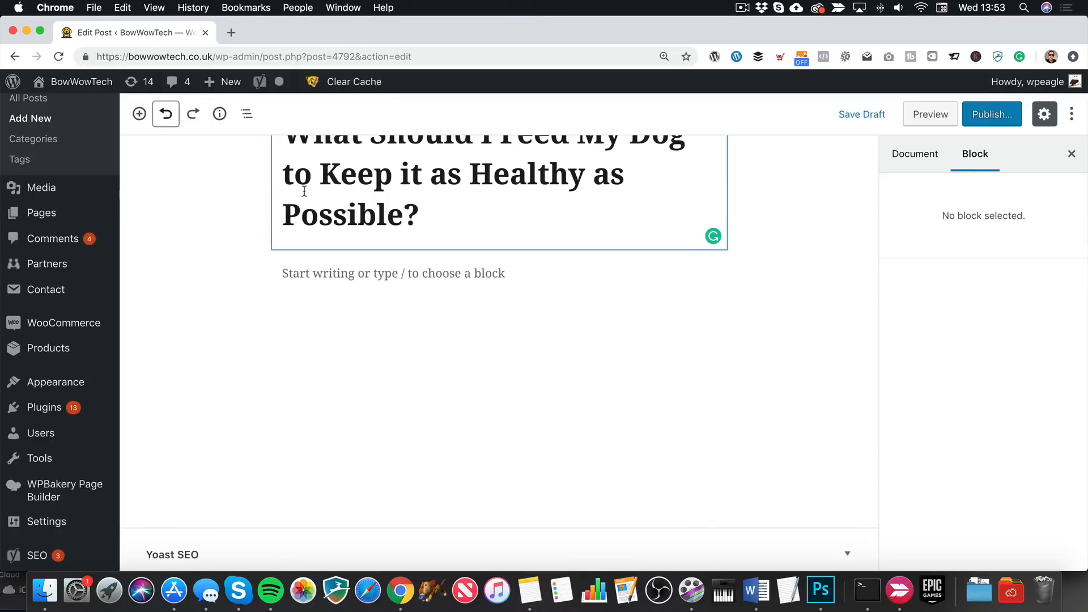
pyautogui.click(381, 273)
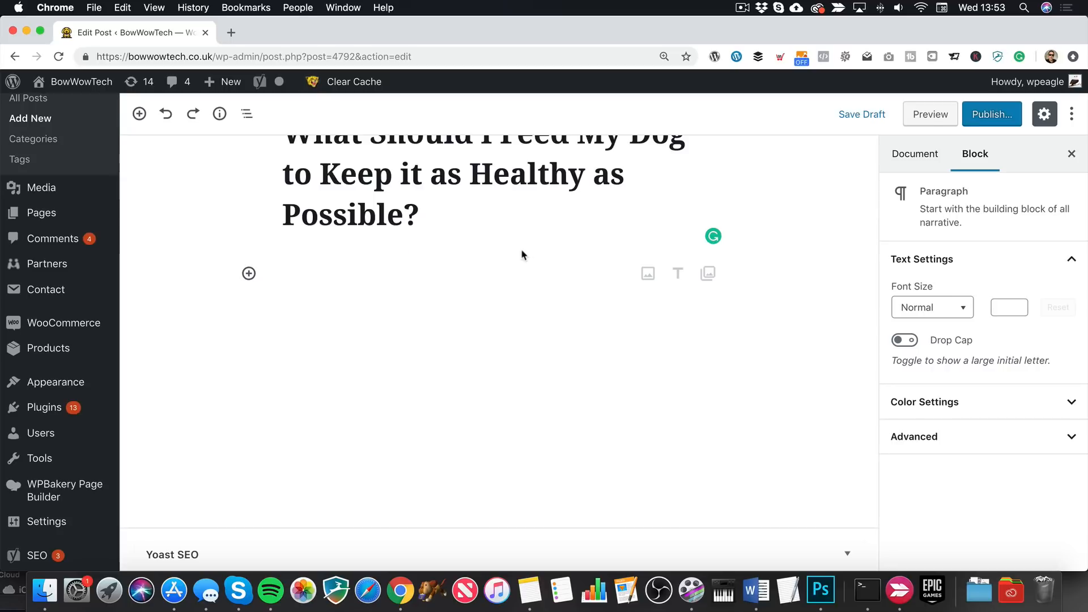
pyautogui.press('super+v')
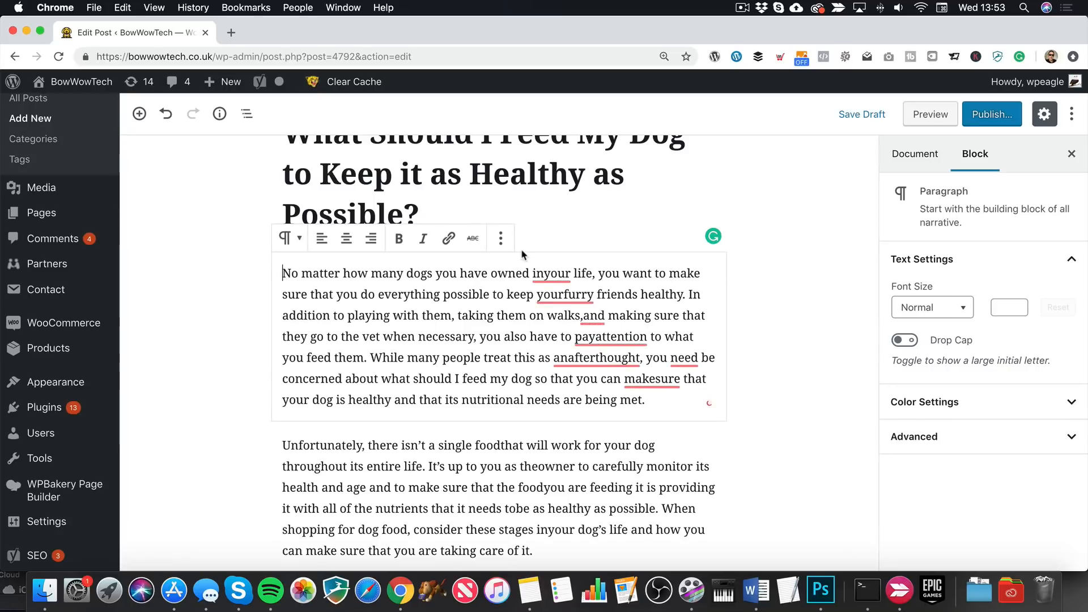
# Step: Examine the Puppy Food heading in the pasted post and the flagged joined words in the first paragraph
pyautogui.scroll(-2, 522, 255)
pyautogui.moveTo(543, 236)
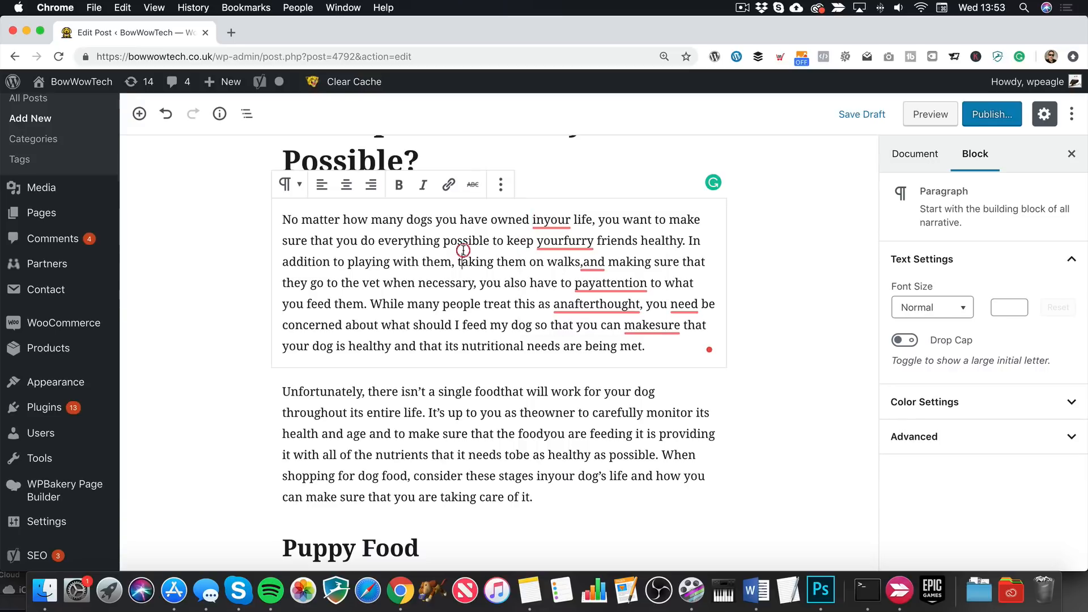
pyautogui.scroll(-5, 585, 232)
pyautogui.scroll(6, 623, 241)
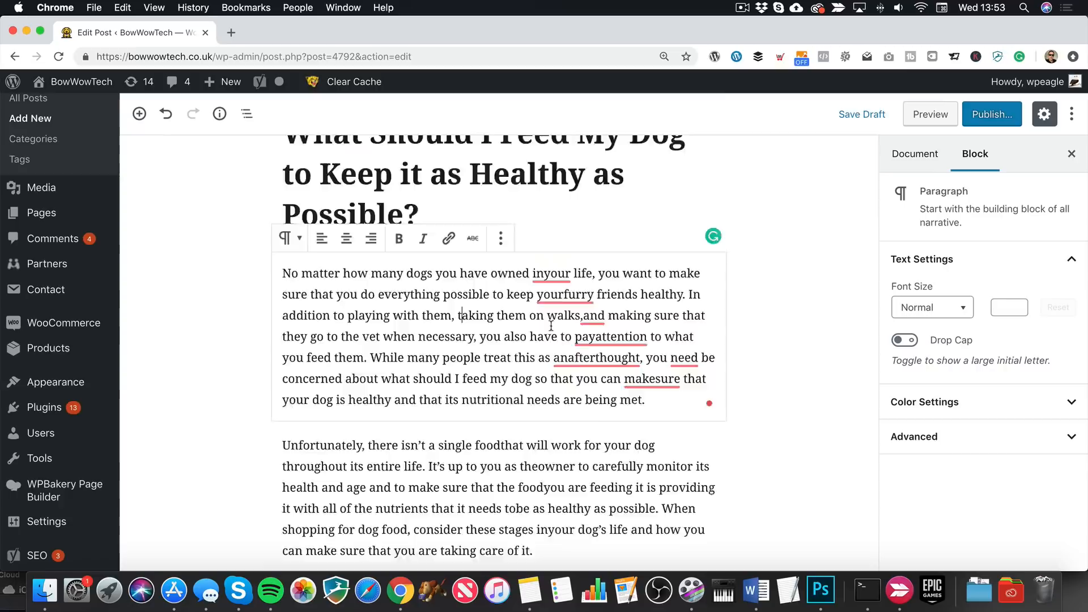
pyautogui.scroll(-5, 577, 342)
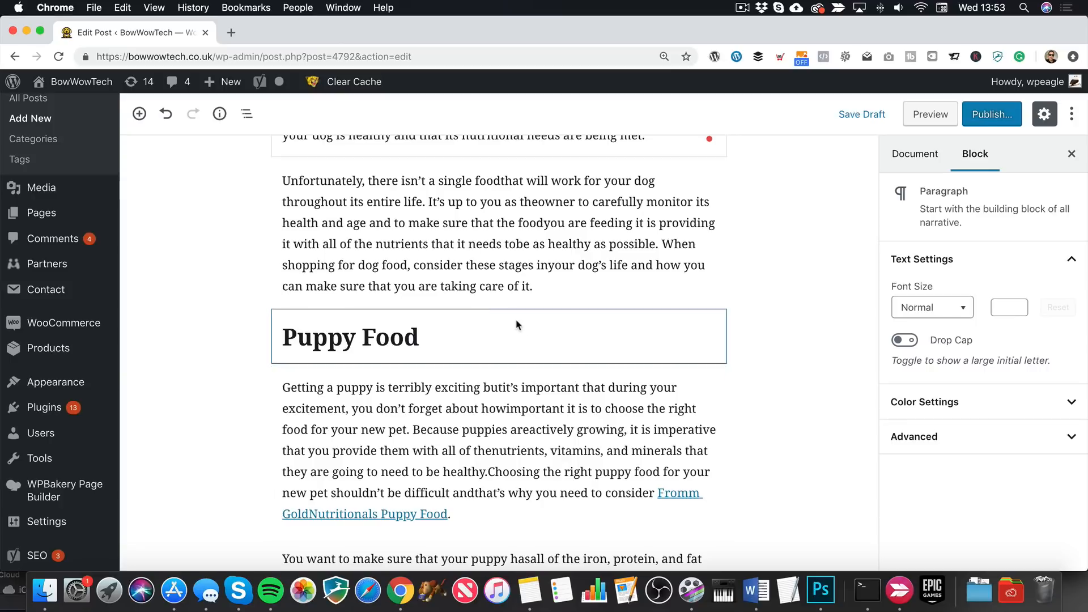
pyautogui.moveTo(519, 321)
pyautogui.scroll(1, 523, 323)
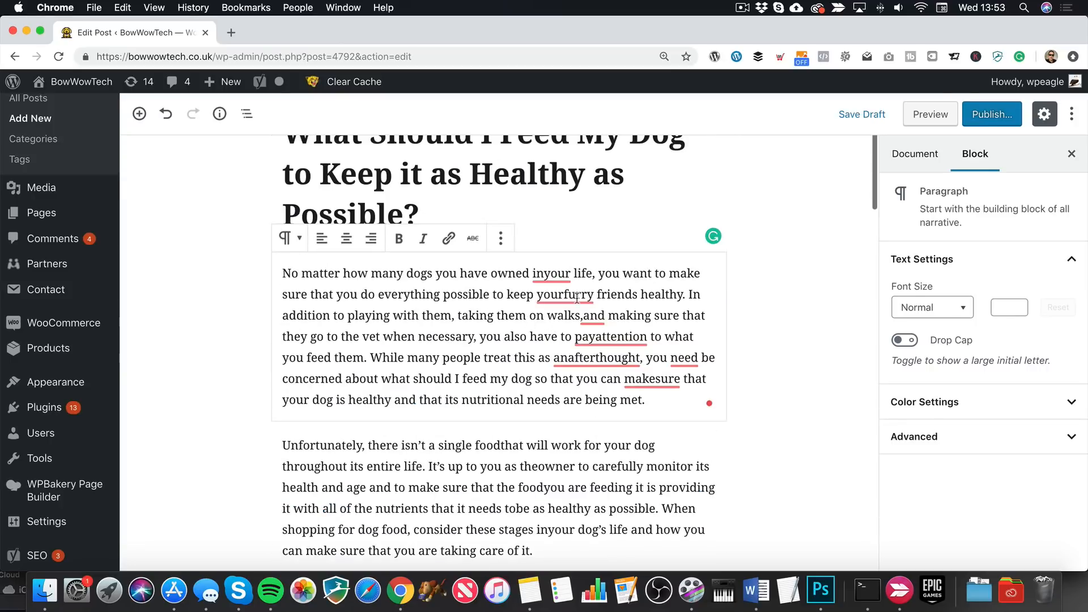
pyautogui.click(564, 295)
pyautogui.click(415, 315)
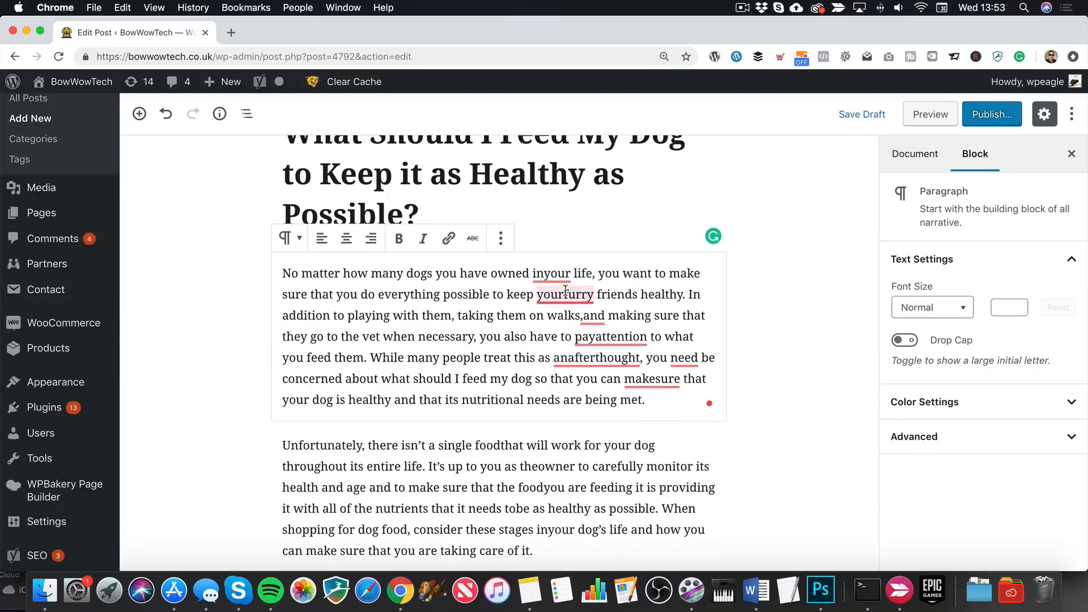
# Step: Switch to Word and examine the original wording in the opening paragraphs of Article 5
pyautogui.click(756, 590)
pyautogui.scroll(20, 574, 209)
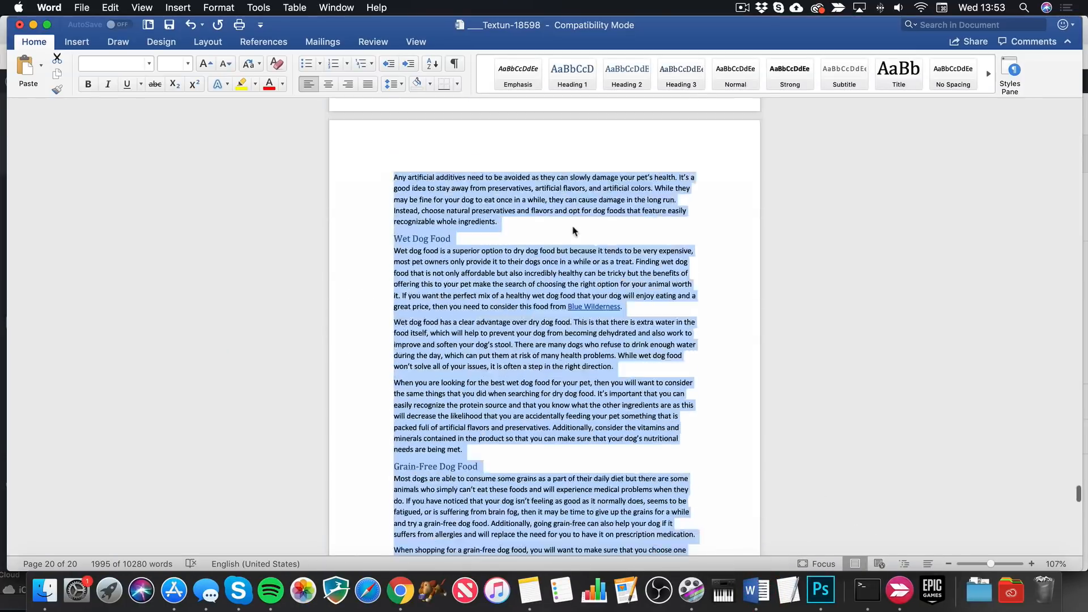
pyautogui.scroll(-3, 624, 266)
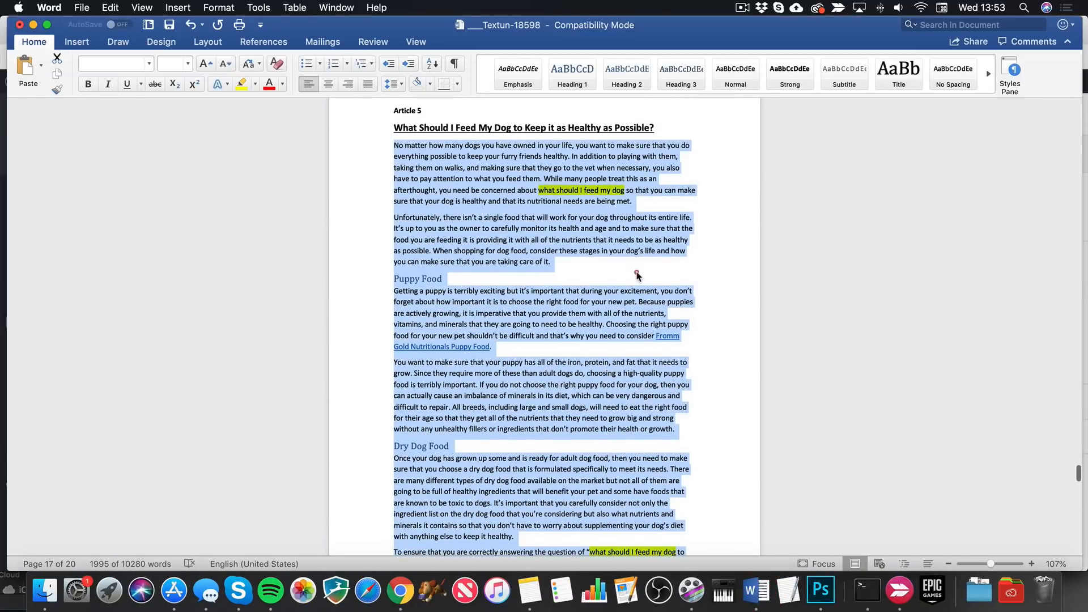
# Step: Switch back to Chrome and separate the joined words in the first paragraph into "in your", "walks, and", "pay attention", "an after thought" and "make sure"
pyautogui.click(635, 272)
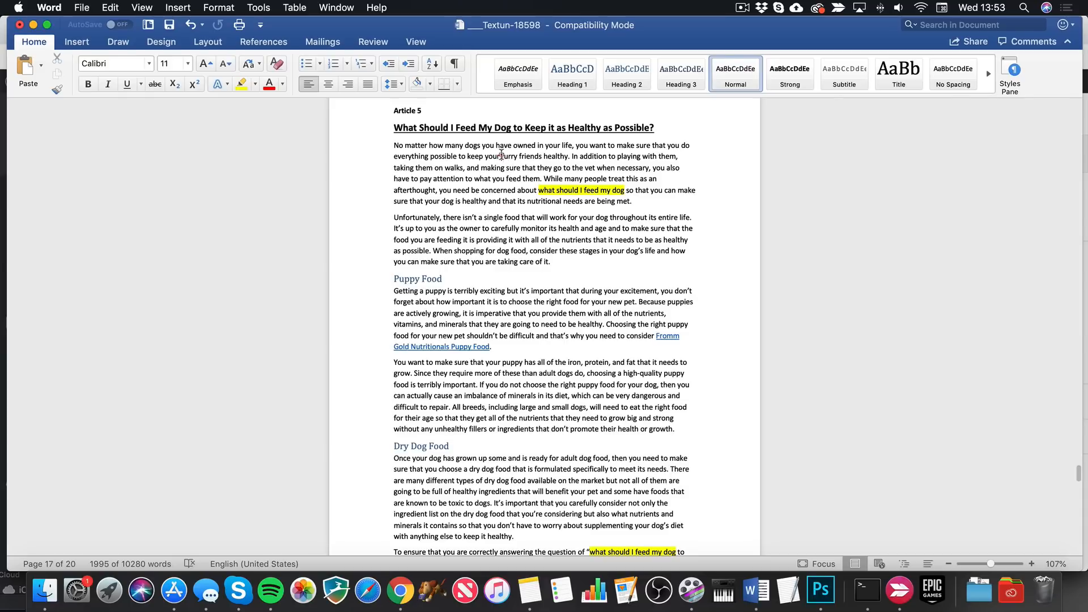
pyautogui.click(400, 590)
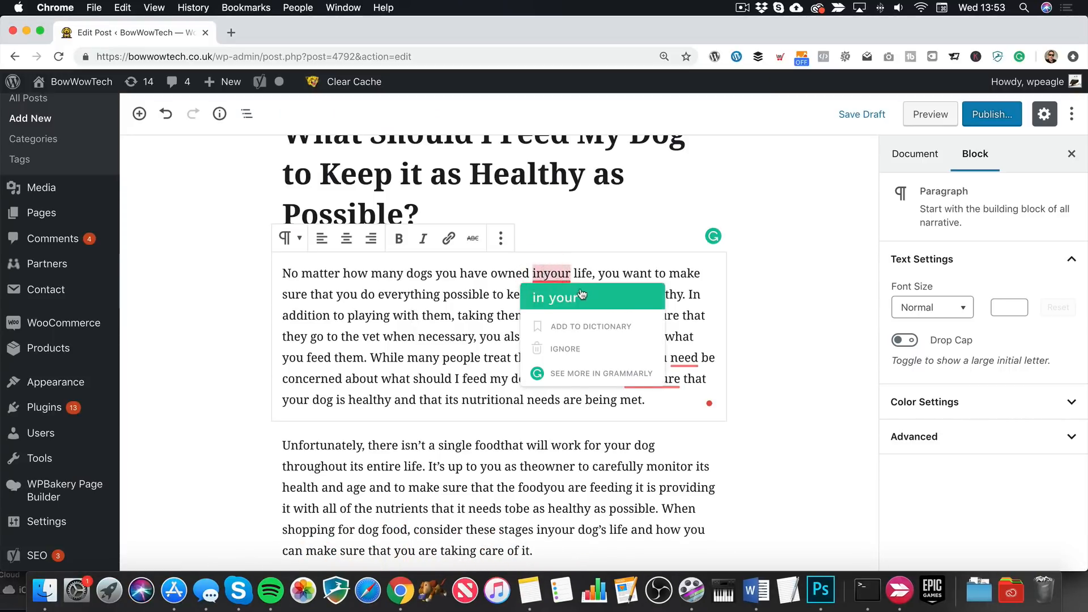
pyautogui.click(552, 298)
pyautogui.click(567, 318)
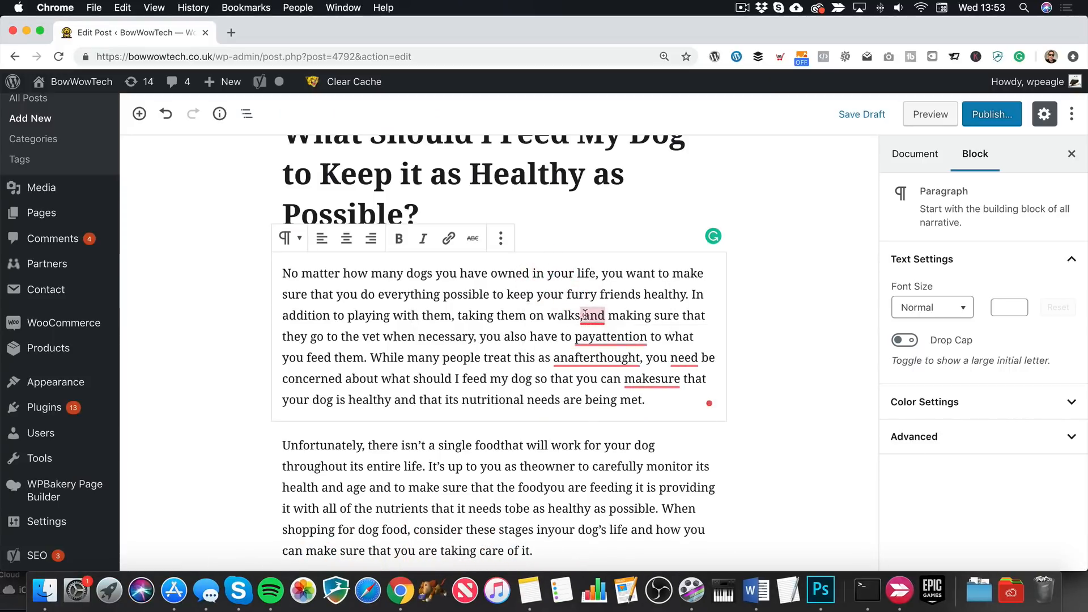
pyautogui.click(589, 339)
pyautogui.click(601, 361)
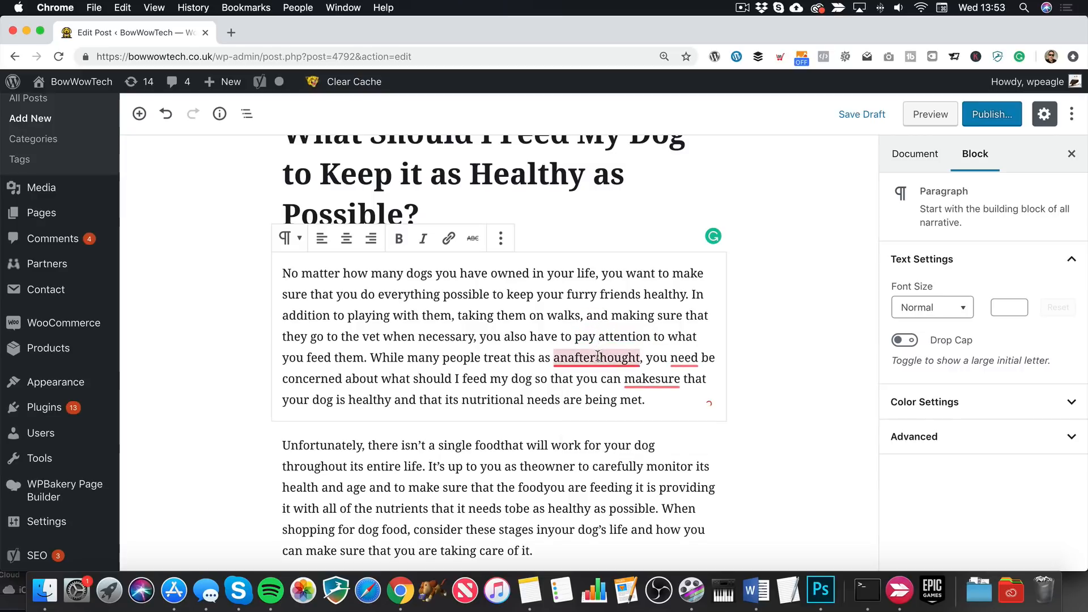
pyautogui.click(601, 400)
pyautogui.click(568, 358)
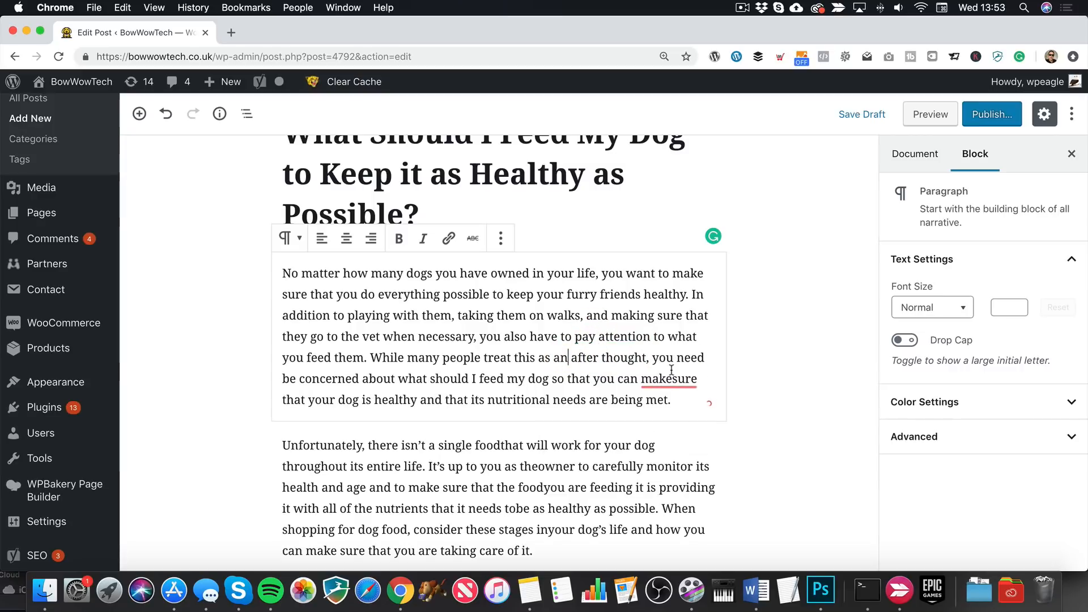
pyautogui.moveTo(686, 384)
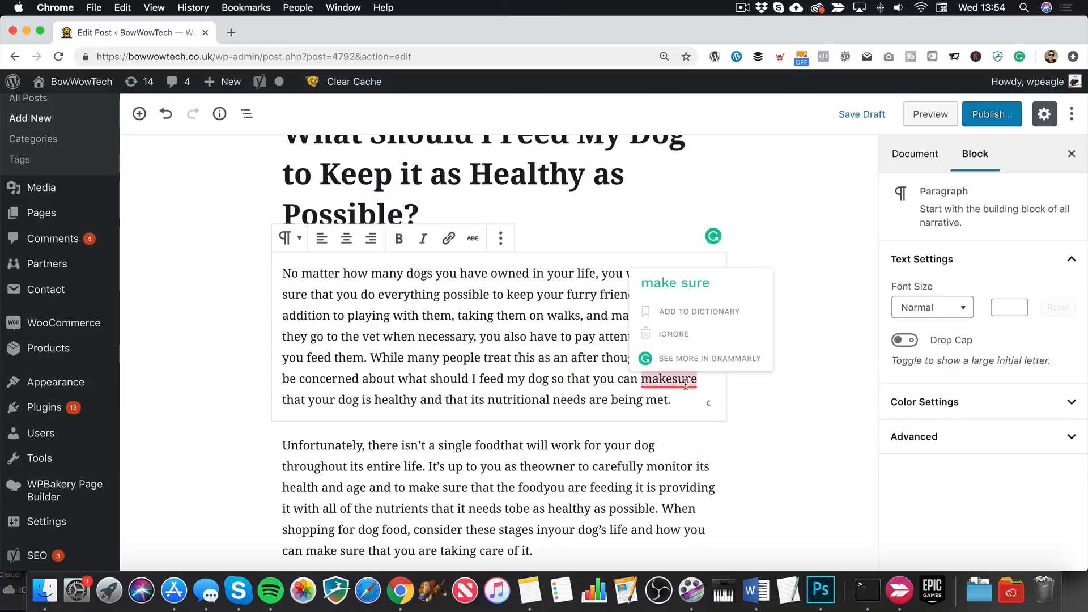
pyautogui.click(793, 374)
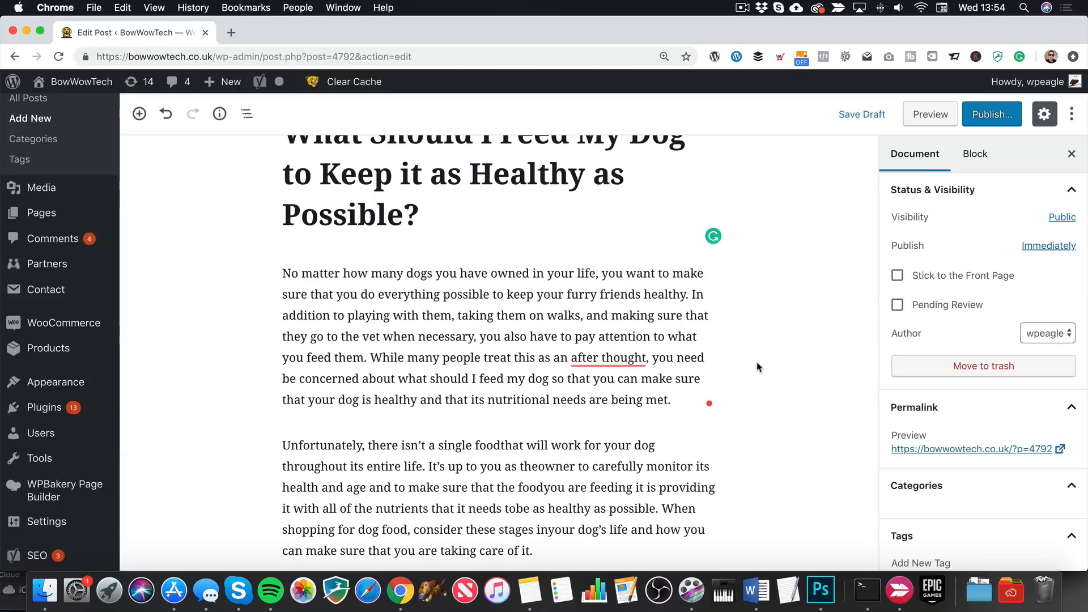
# Step: Correct the joined words in the second paragraph to "the owner" and "food that" using the Grammarly suggestions
pyautogui.scroll(-3, 758, 367)
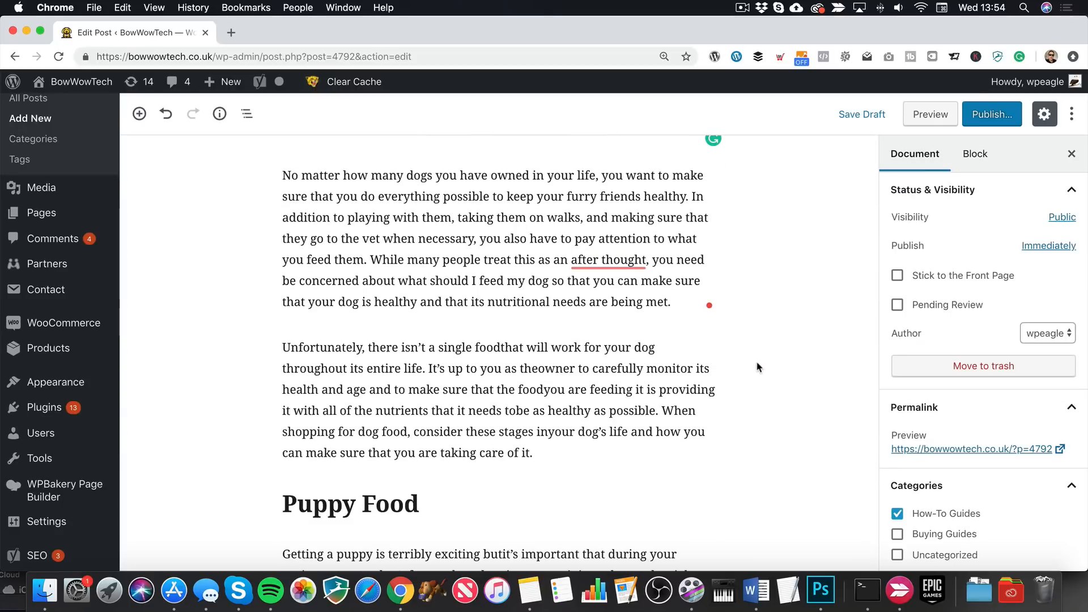
pyautogui.click(544, 416)
pyautogui.moveTo(539, 368)
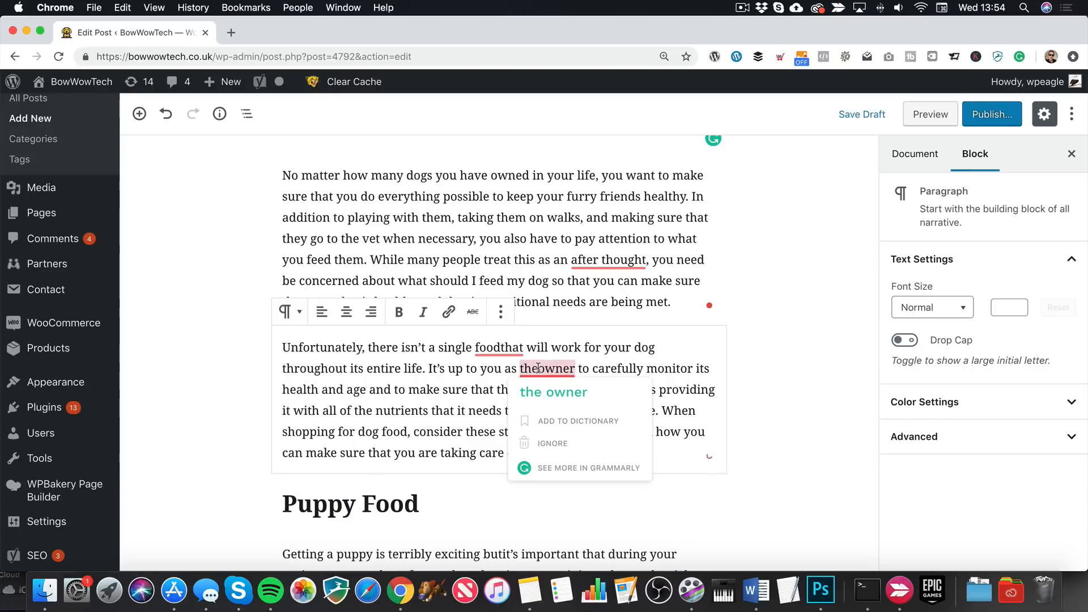
pyautogui.click(553, 392)
pyautogui.moveTo(499, 348)
pyautogui.click(498, 371)
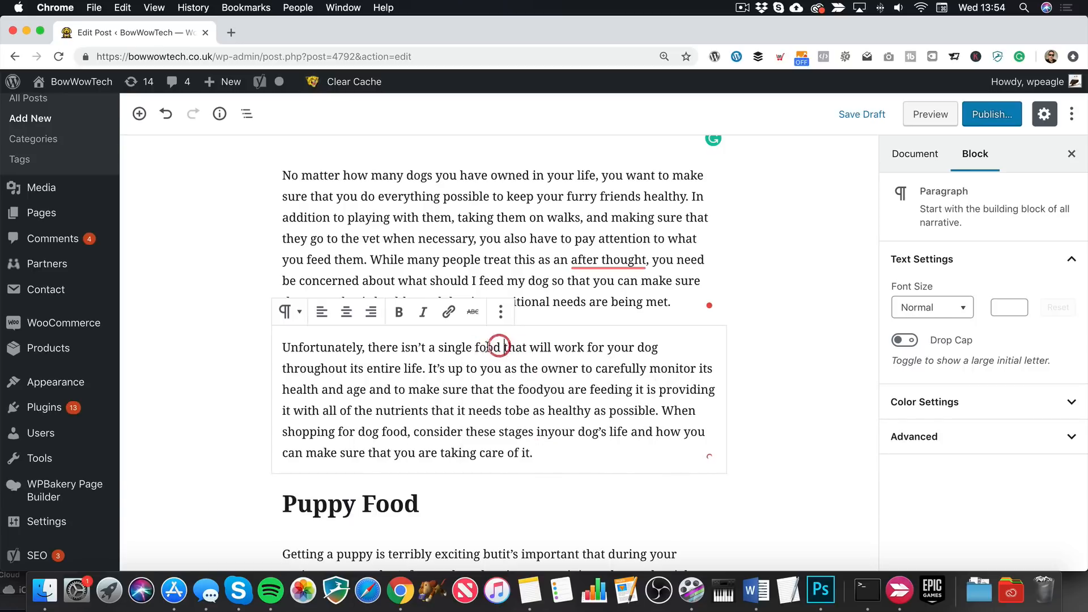
pyautogui.click(224, 292)
# Step: Change the Puppy Food heading to level H3
pyautogui.scroll(-5, 547, 320)
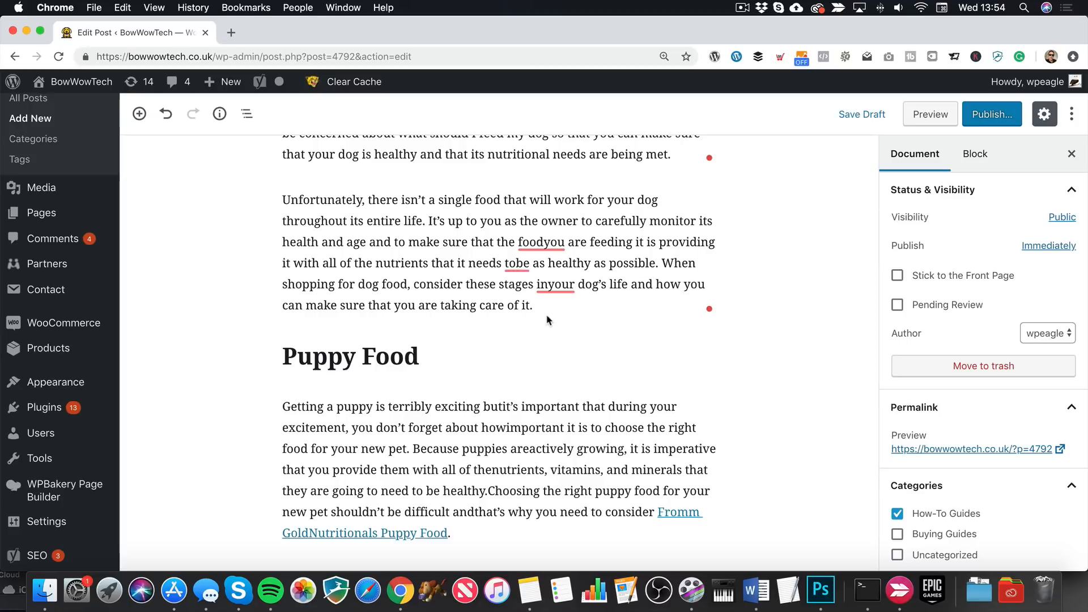
pyautogui.scroll(-4, 544, 321)
pyautogui.scroll(2, 445, 214)
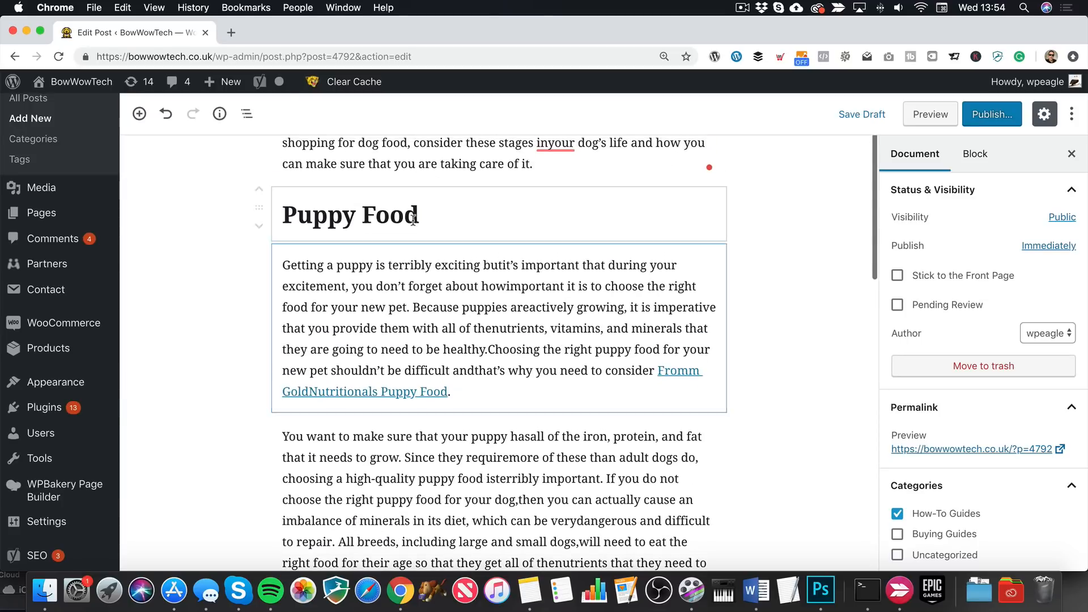
pyautogui.click(418, 220)
pyautogui.scroll(3, 418, 221)
pyautogui.click(346, 309)
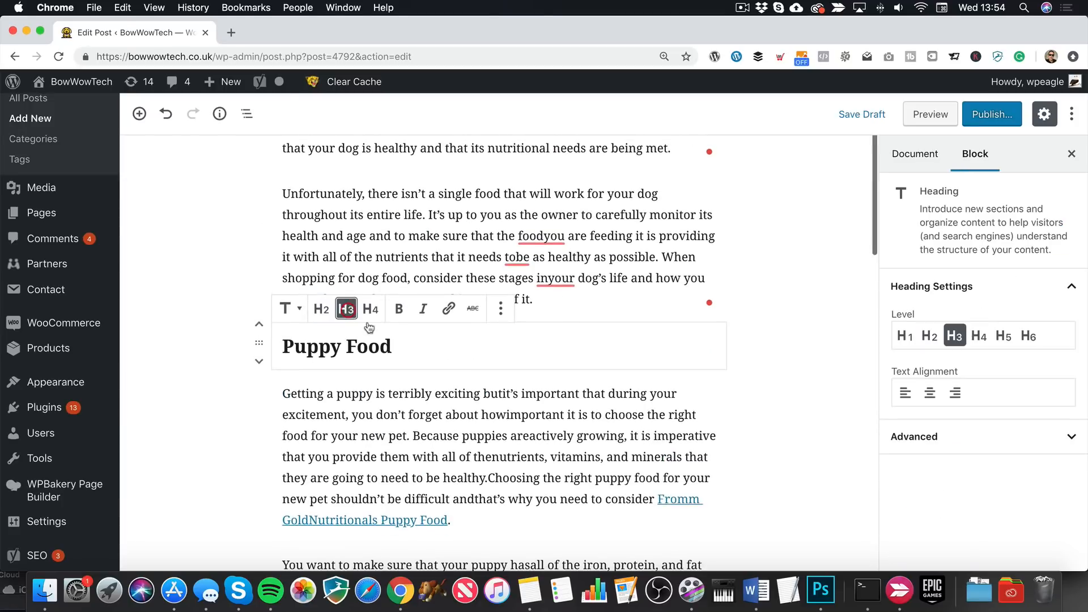
pyautogui.click(402, 257)
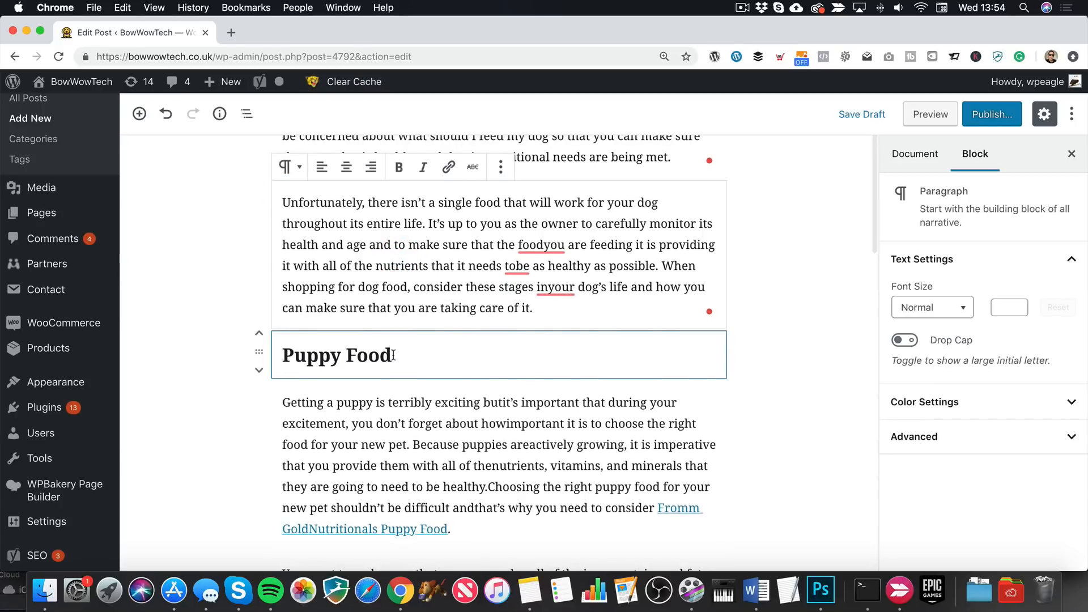
# Step: Examine the most used blocks available for insertion and look over the post's opening sections
pyautogui.scroll(3, 393, 355)
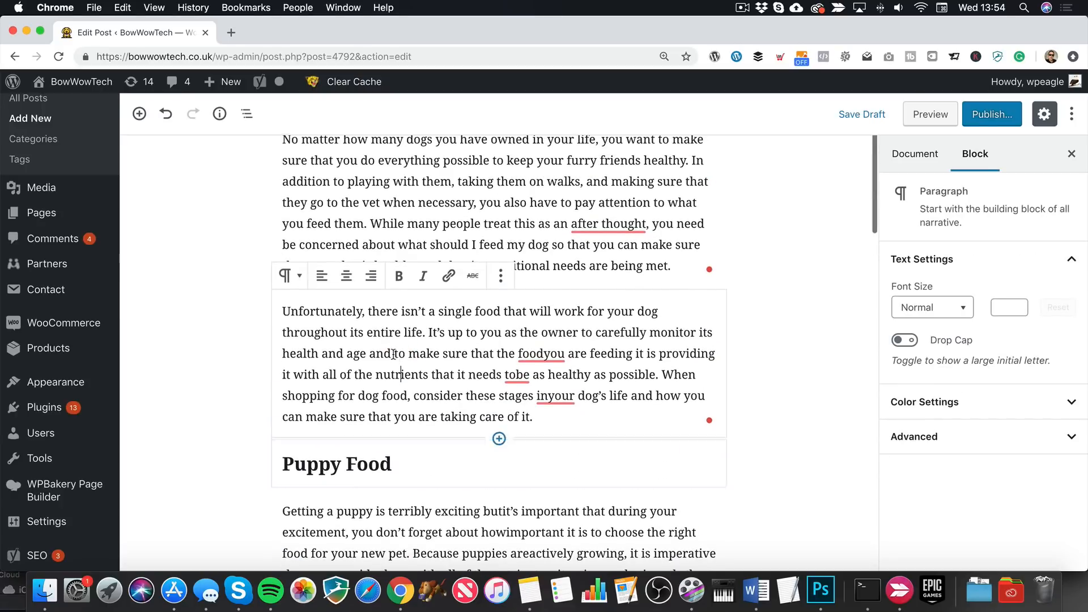
pyautogui.click(139, 115)
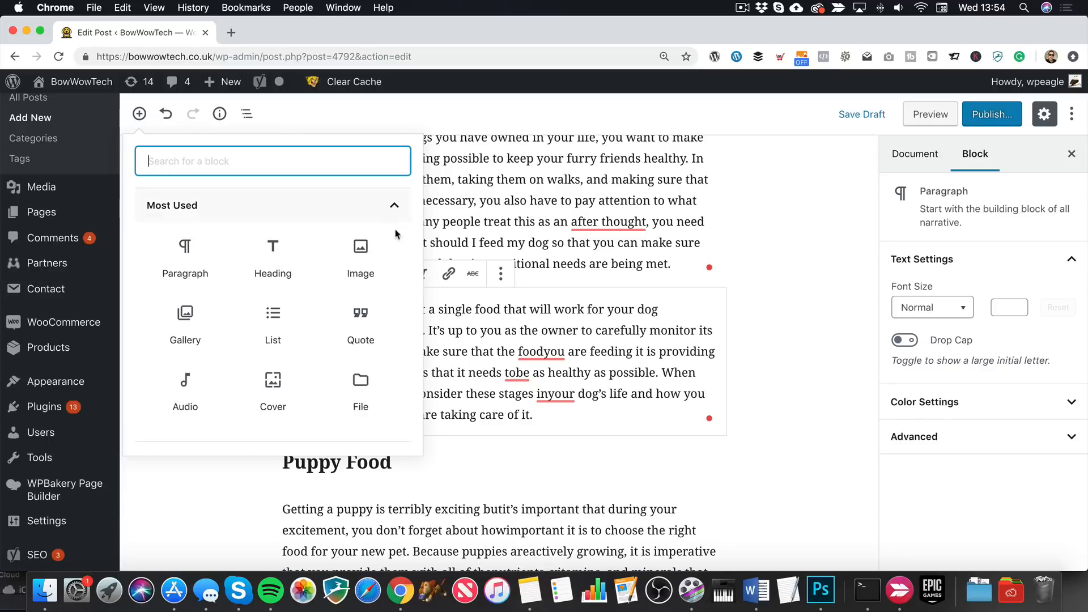
pyautogui.click(781, 308)
pyautogui.scroll(-5, 499, 397)
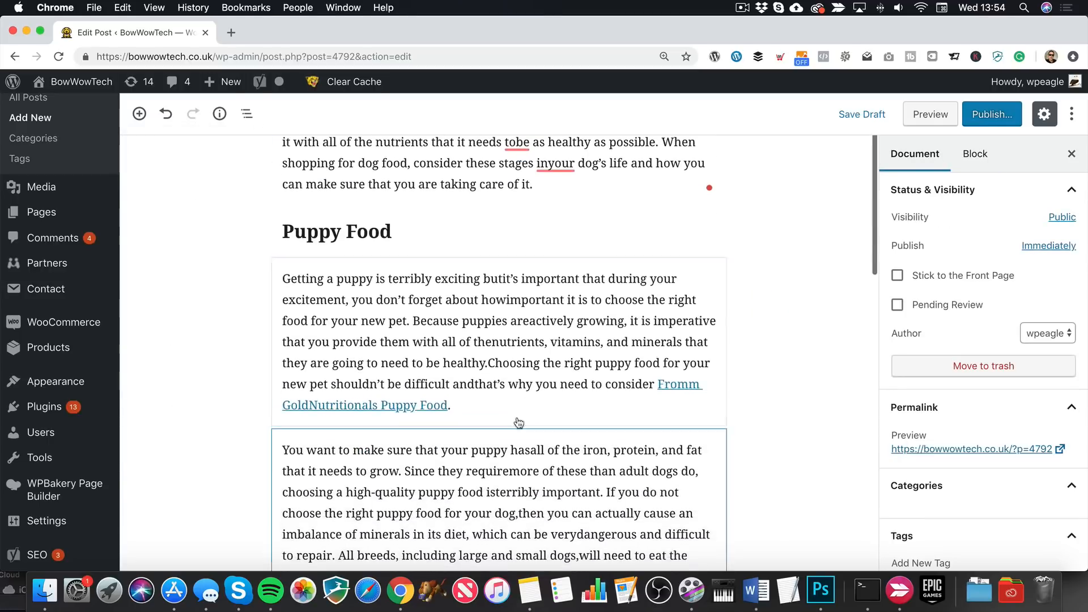
pyautogui.scroll(-5, 518, 422)
pyautogui.scroll(9, 522, 454)
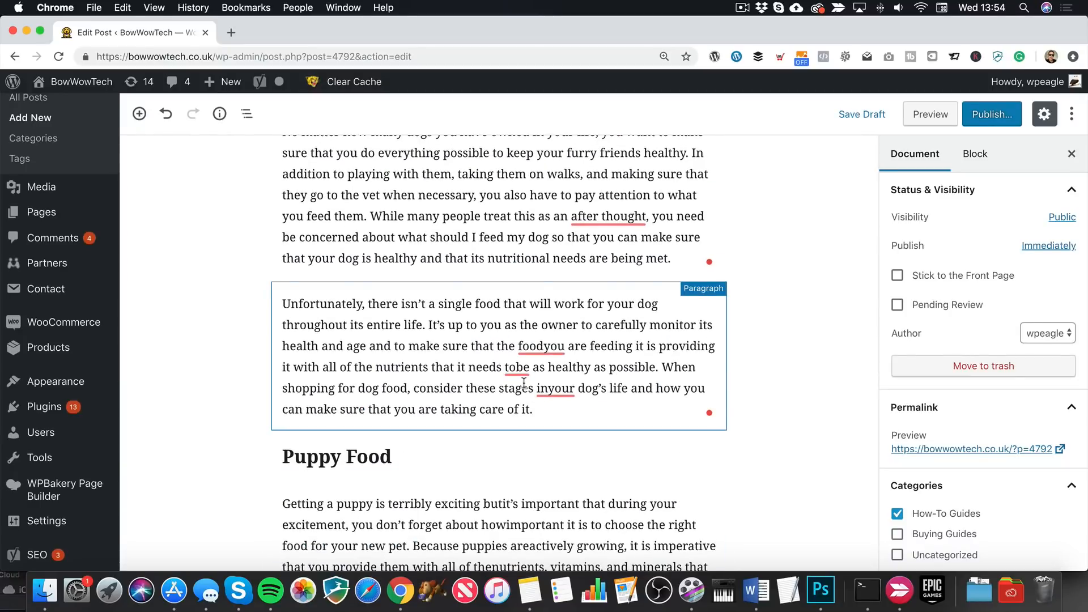
pyautogui.scroll(3, 523, 383)
pyautogui.scroll(-5, 523, 384)
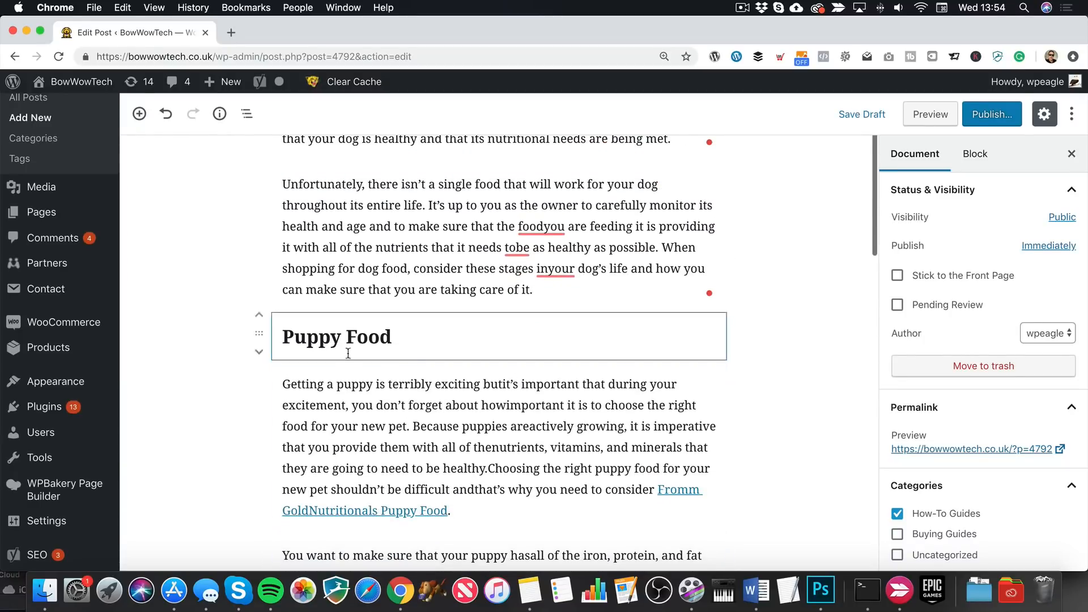
# Step: Change the Dry Dog Food, Wet Dog Food and Grain-Free Dog Food headings to level H3
pyautogui.click(413, 345)
pyautogui.scroll(-7, 411, 368)
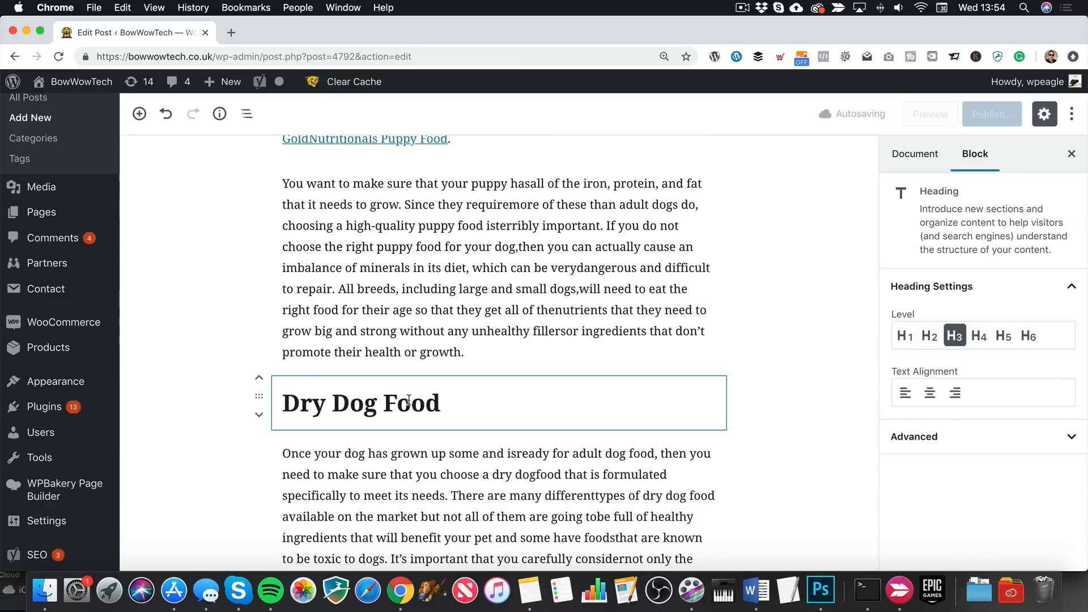
pyautogui.click(408, 400)
pyautogui.scroll(-8, 411, 391)
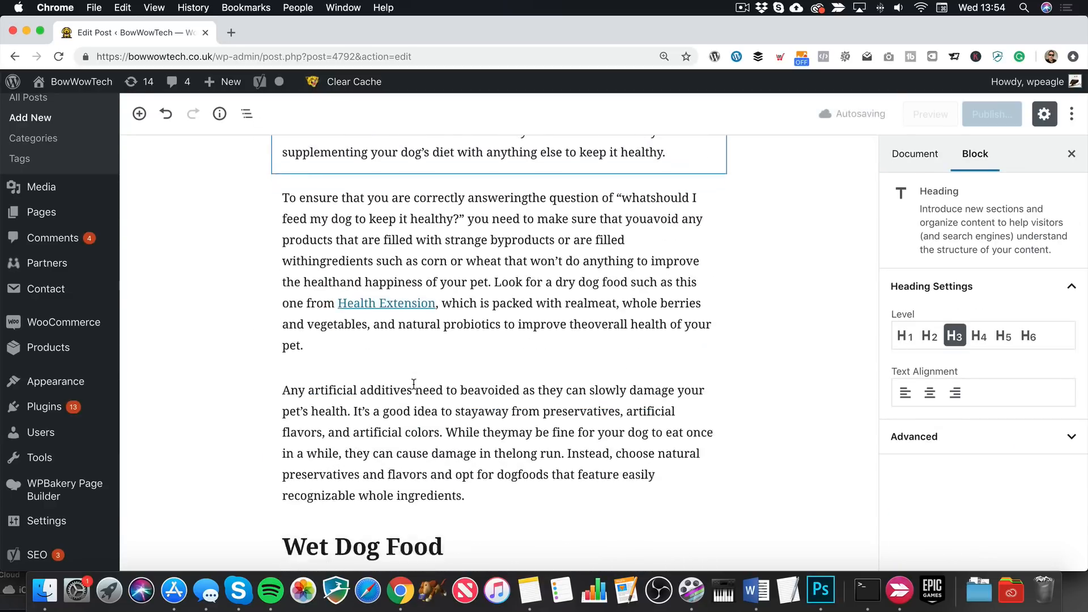
pyautogui.scroll(-4, 414, 385)
pyautogui.click(409, 315)
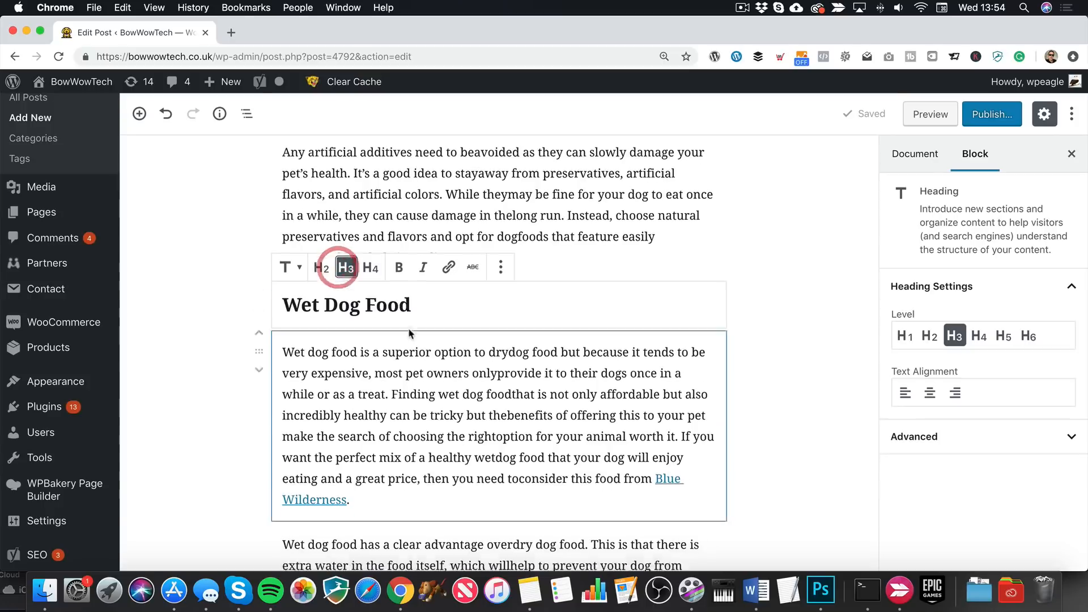
pyautogui.scroll(-10, 409, 334)
pyautogui.click(408, 332)
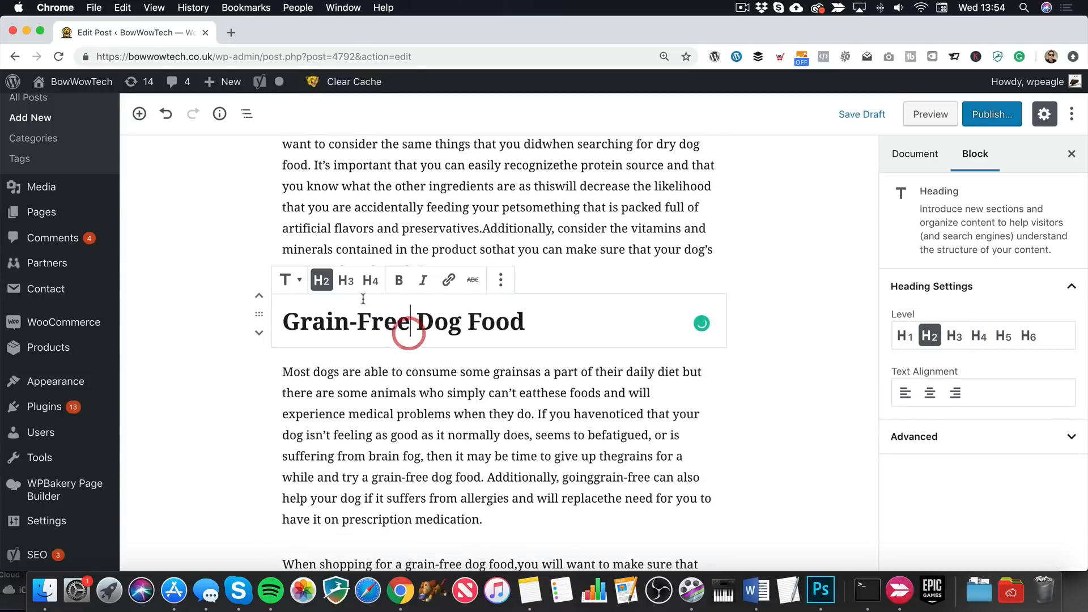
# Step: Set the Blue Wilderness link in the Wet Dog Food section to open in a new tab
pyautogui.scroll(6, 374, 303)
pyautogui.click(463, 288)
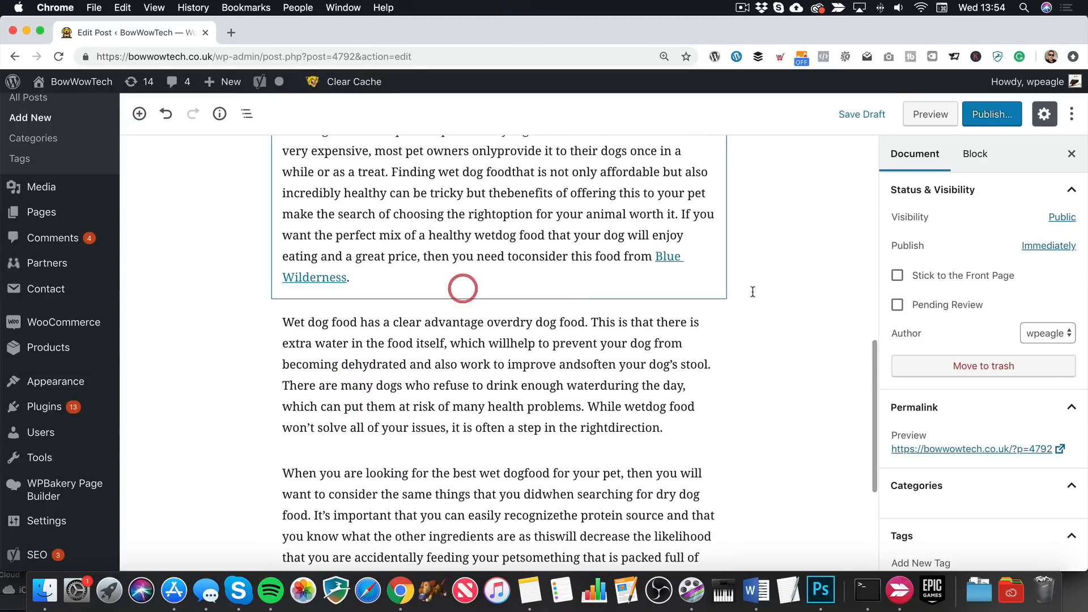
pyautogui.click(657, 256)
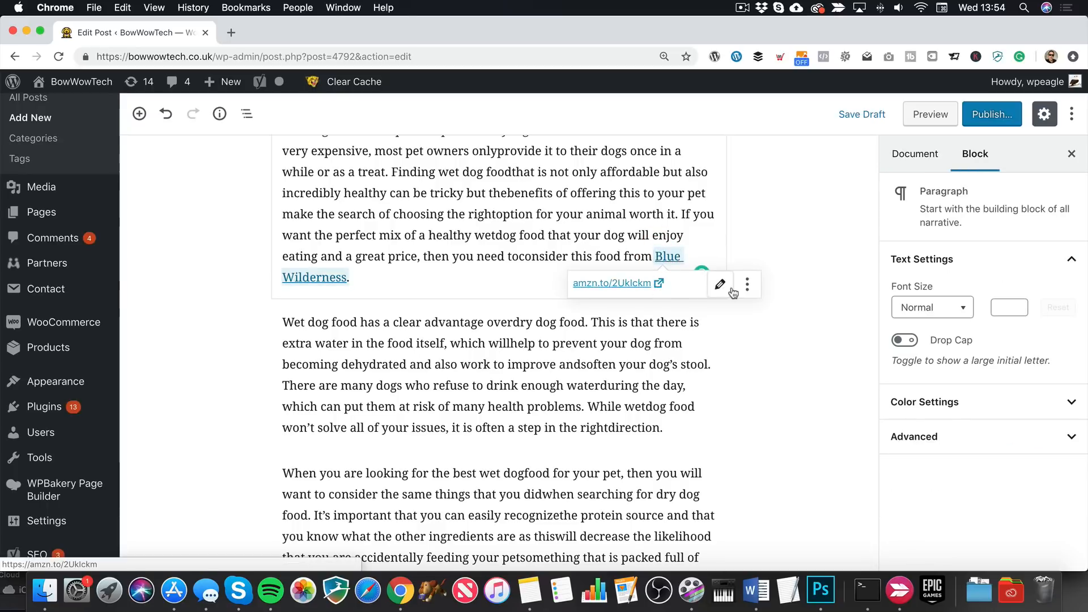
pyautogui.click(719, 285)
pyautogui.click(790, 284)
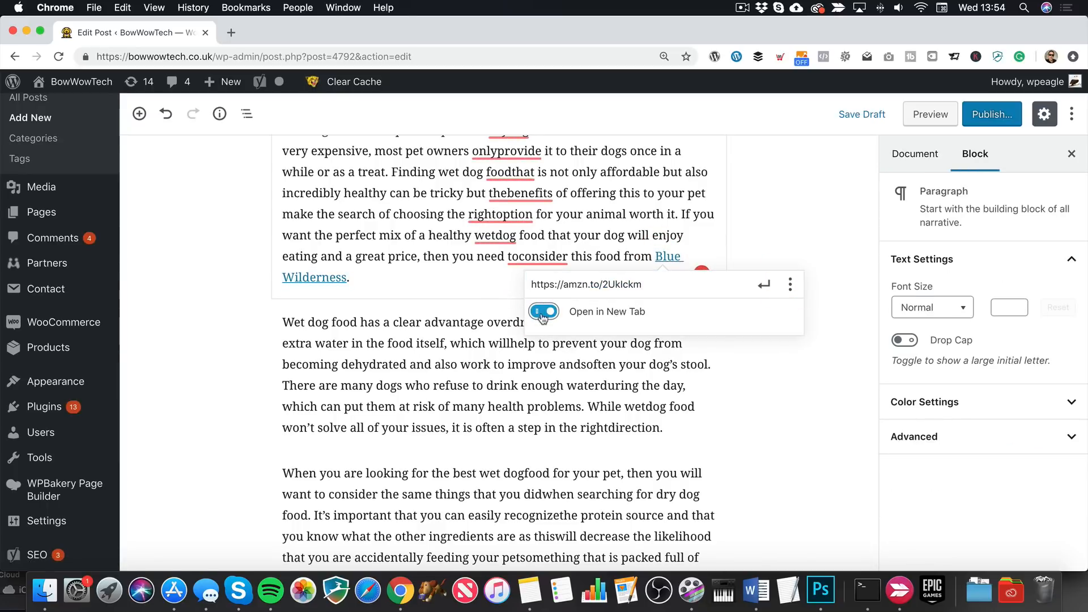
pyautogui.click(818, 336)
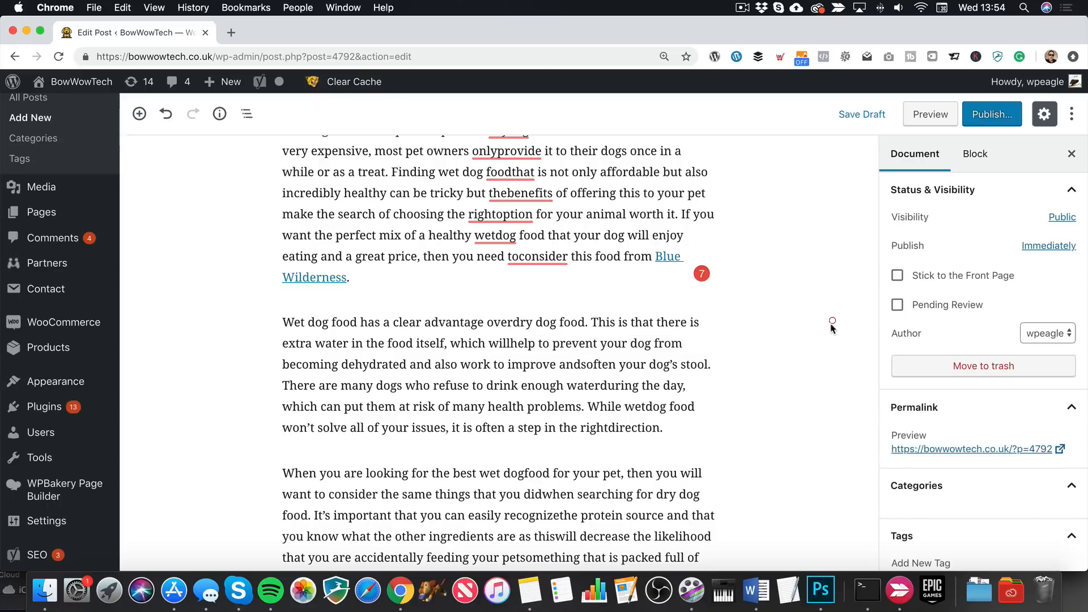
# Step: Set the Horizon link in the Grain-Free Dog Food section to open in a new tab
pyautogui.scroll(-7, 649, 350)
pyautogui.scroll(-2, 649, 350)
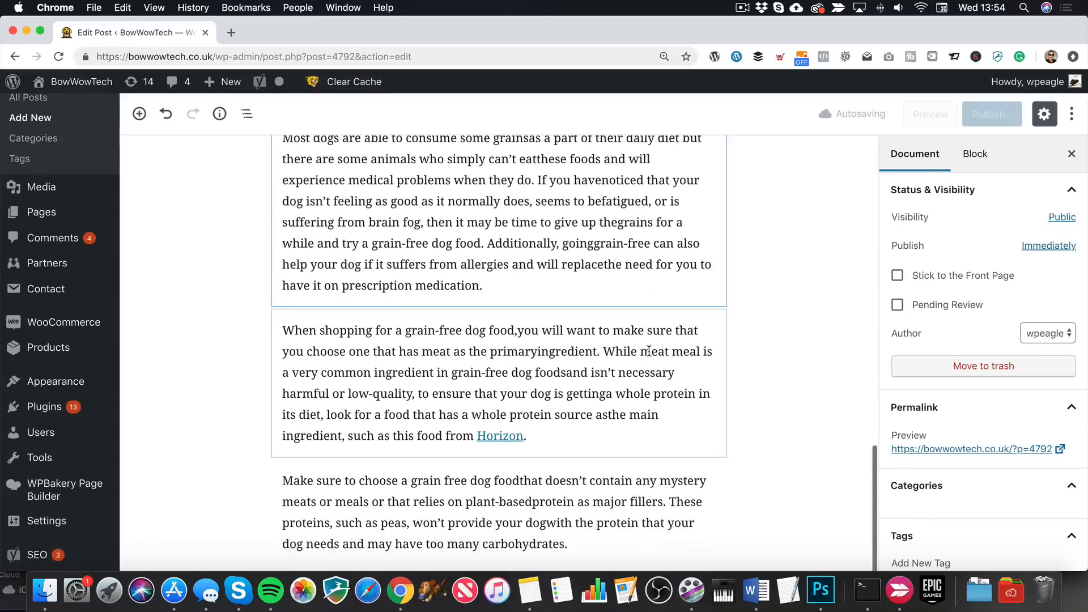
pyautogui.scroll(2, 566, 312)
pyautogui.click(530, 269)
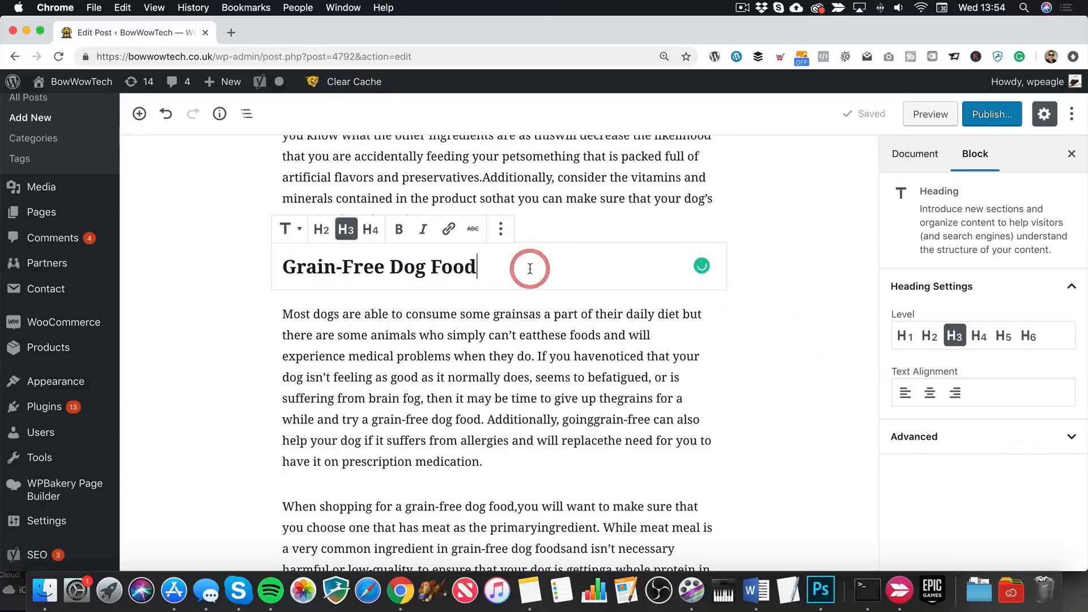
pyautogui.click(519, 318)
pyautogui.scroll(-6, 531, 508)
pyautogui.click(505, 307)
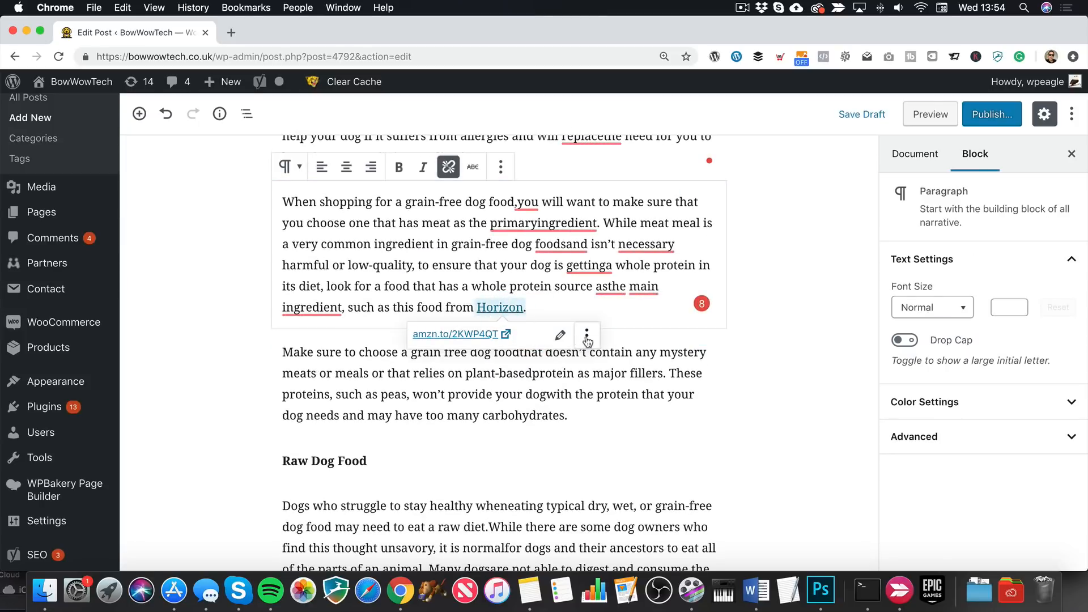
pyautogui.click(587, 337)
pyautogui.click(418, 363)
pyautogui.click(651, 406)
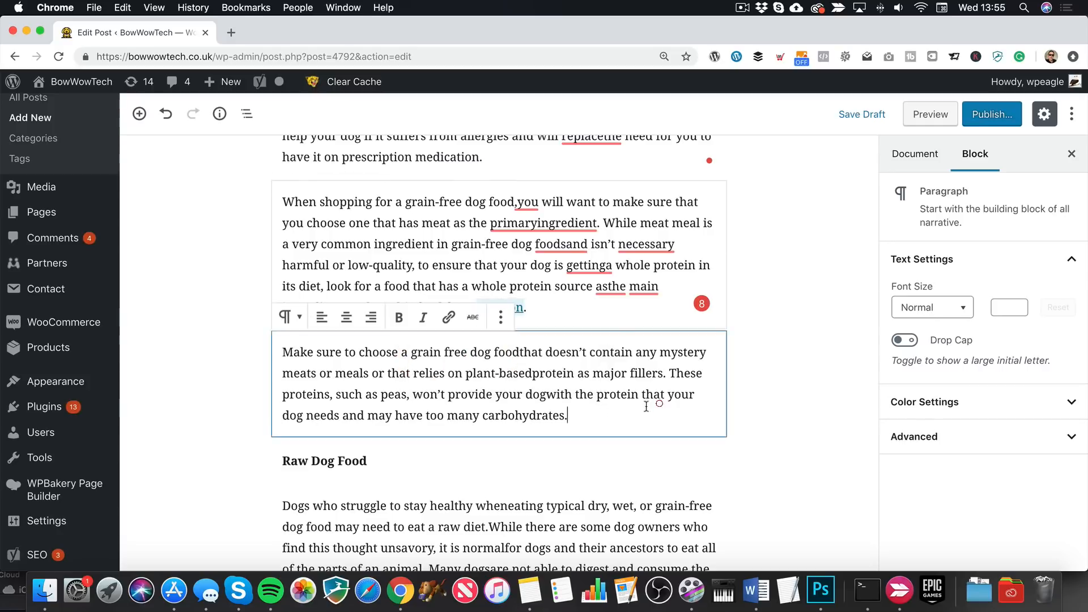
# Step: Transform the bold Raw Dog Food paragraph into a heading and set it to level H3
pyautogui.click(413, 466)
pyautogui.scroll(-5, 535, 381)
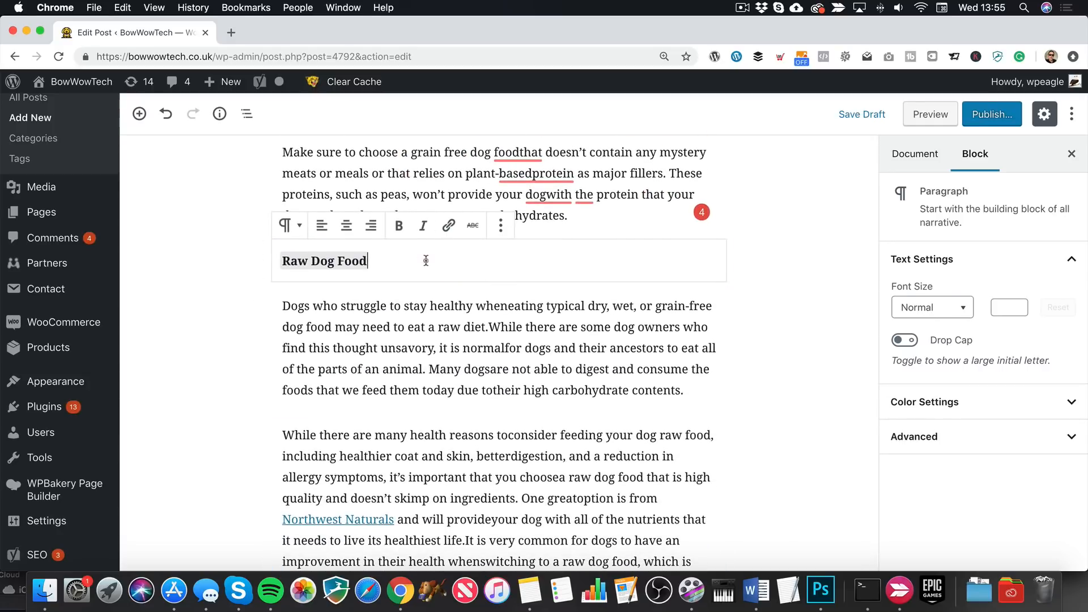
pyautogui.moveTo(410, 261); pyautogui.dragTo(252, 266)
pyautogui.click(200, 240)
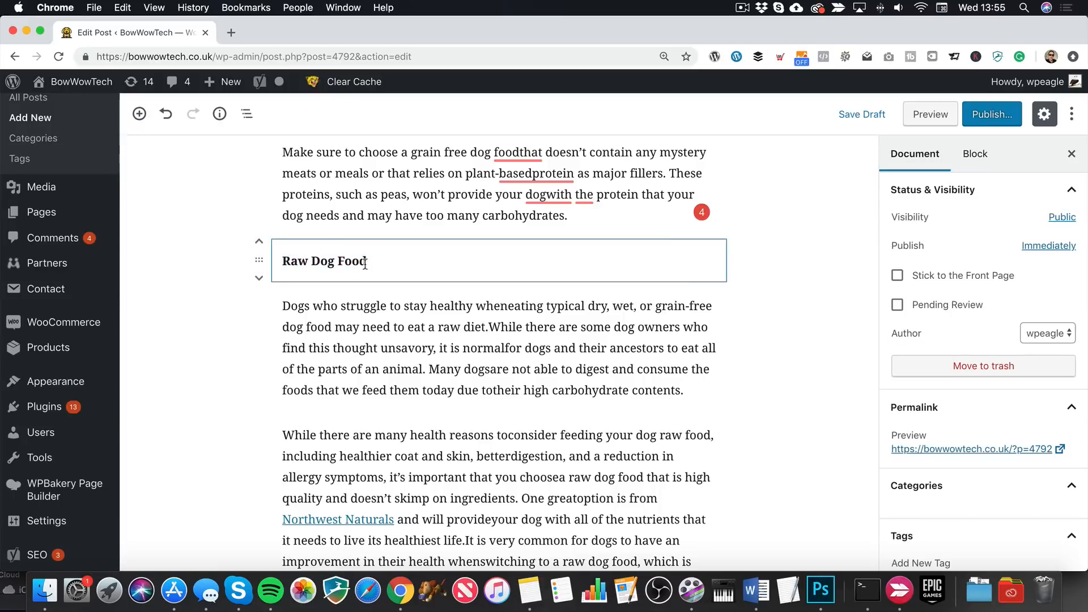
pyautogui.moveTo(387, 261); pyautogui.dragTo(250, 260)
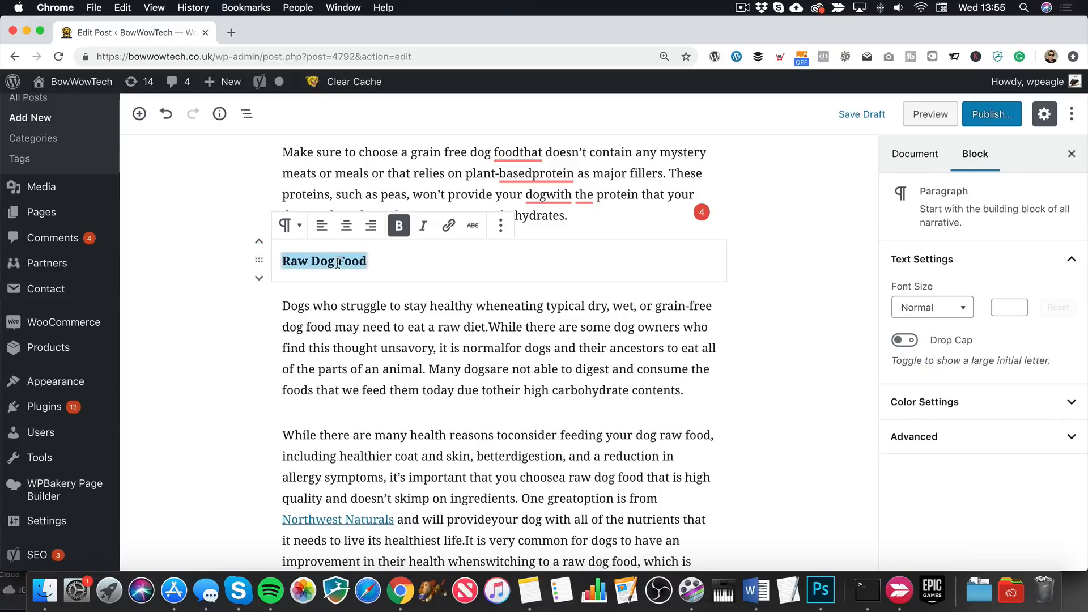
pyautogui.click(499, 225)
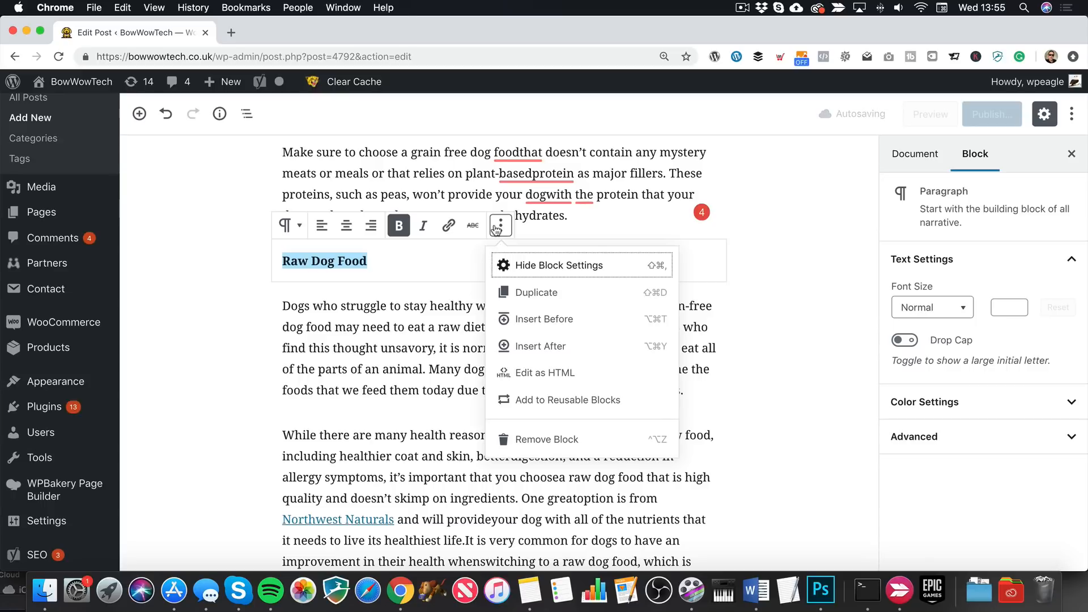
pyautogui.click(438, 244)
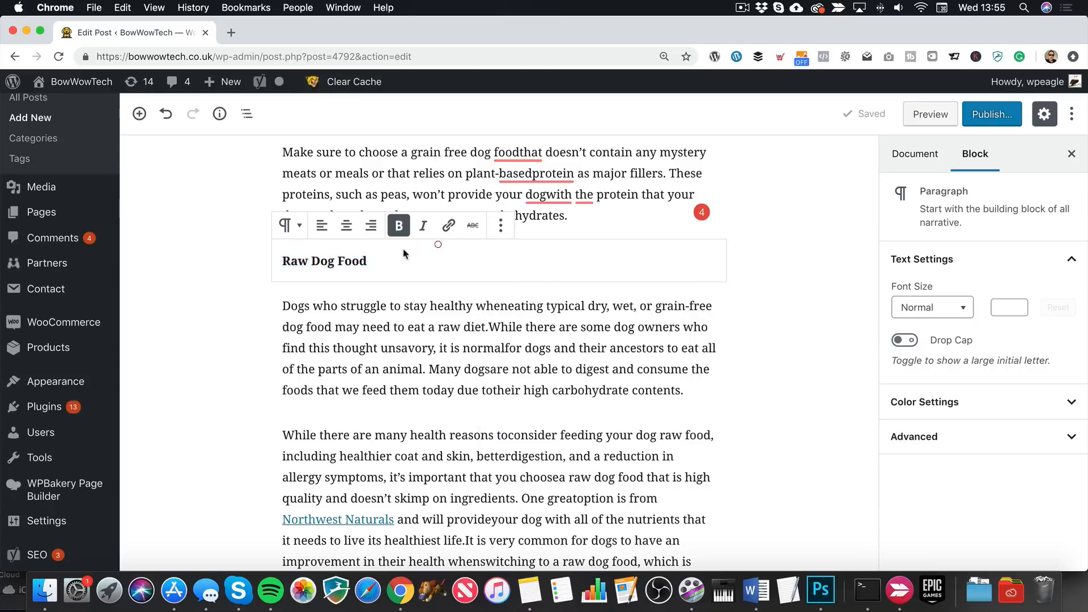
pyautogui.click(292, 225)
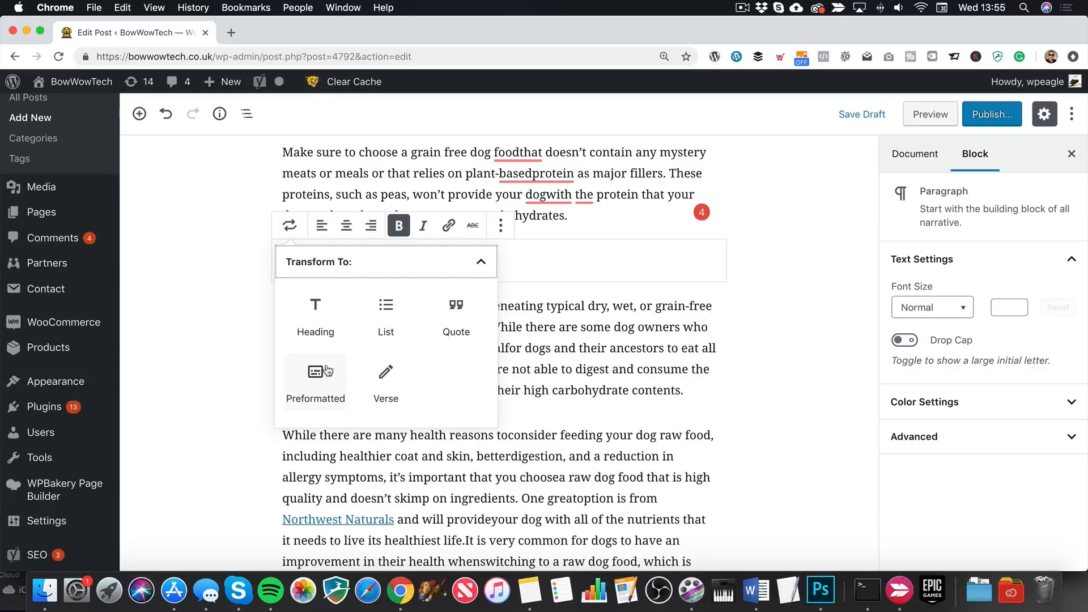
pyautogui.click(318, 309)
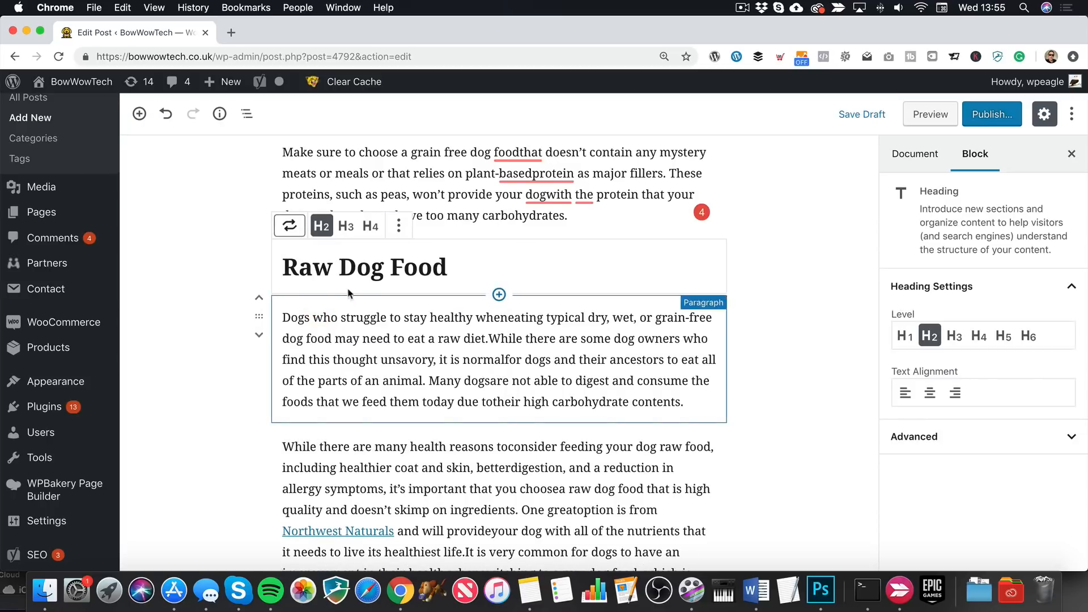
pyautogui.click(347, 225)
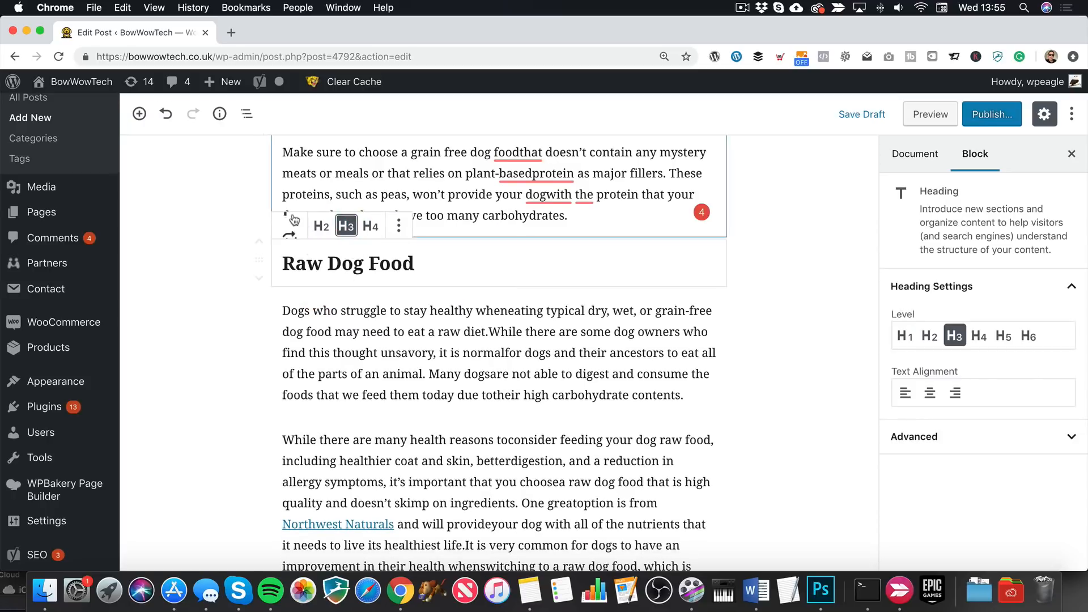
# Step: Set the Northwest Naturals link in the Raw Dog Food section to open in a new tab
pyautogui.click(435, 391)
pyautogui.scroll(-5, 442, 369)
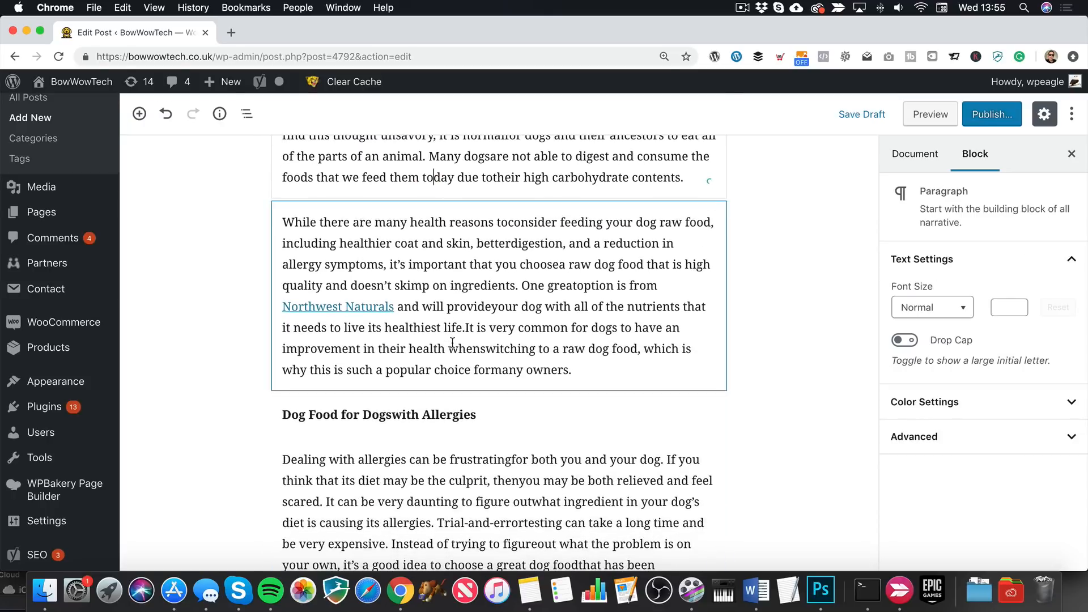
pyautogui.click(365, 306)
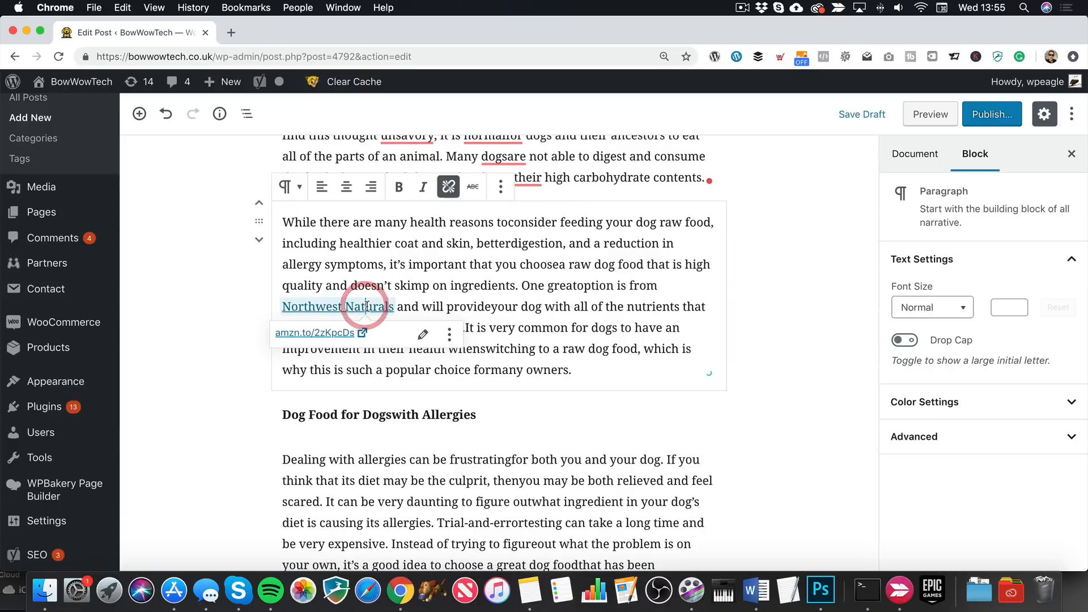
pyautogui.click(449, 334)
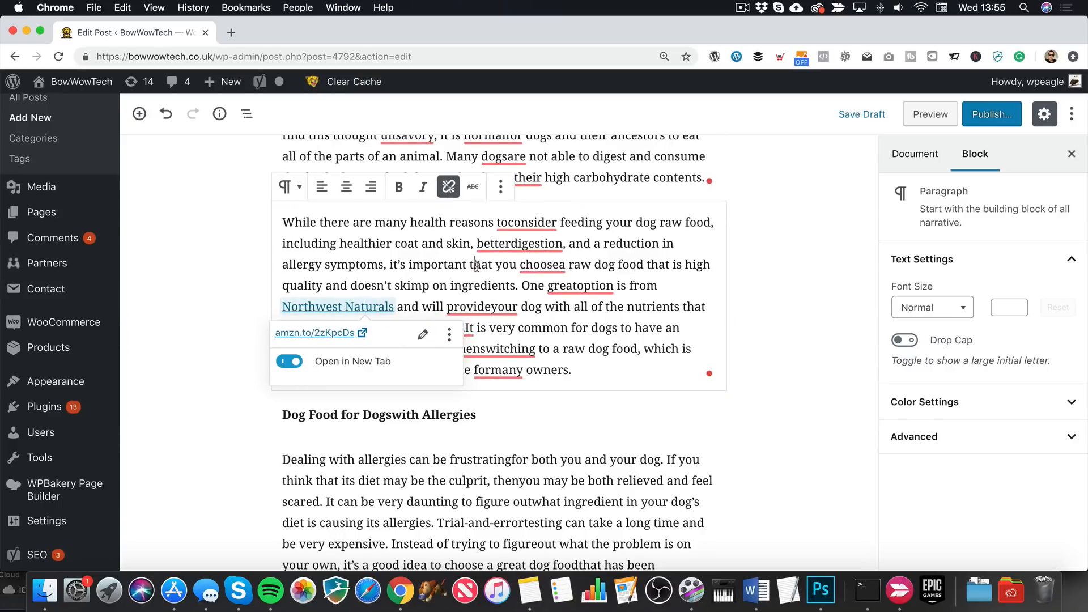
# Step: Transform the title line of the dog allergies section into a level H3 heading
pyautogui.scroll(-5, 498, 268)
pyautogui.tripleClick(517, 192)
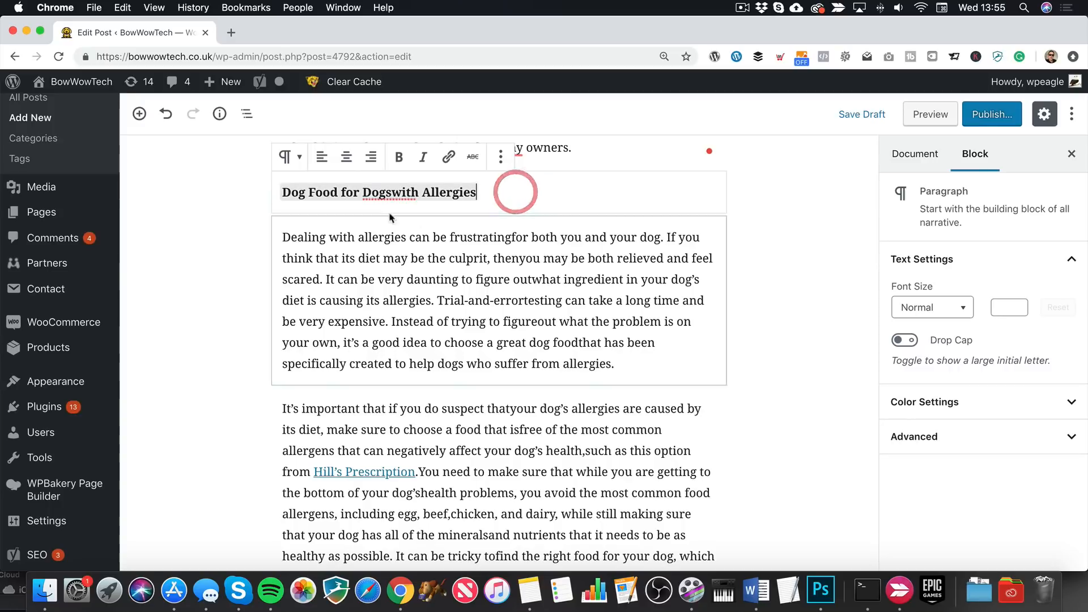
pyautogui.click(290, 157)
pyautogui.click(316, 243)
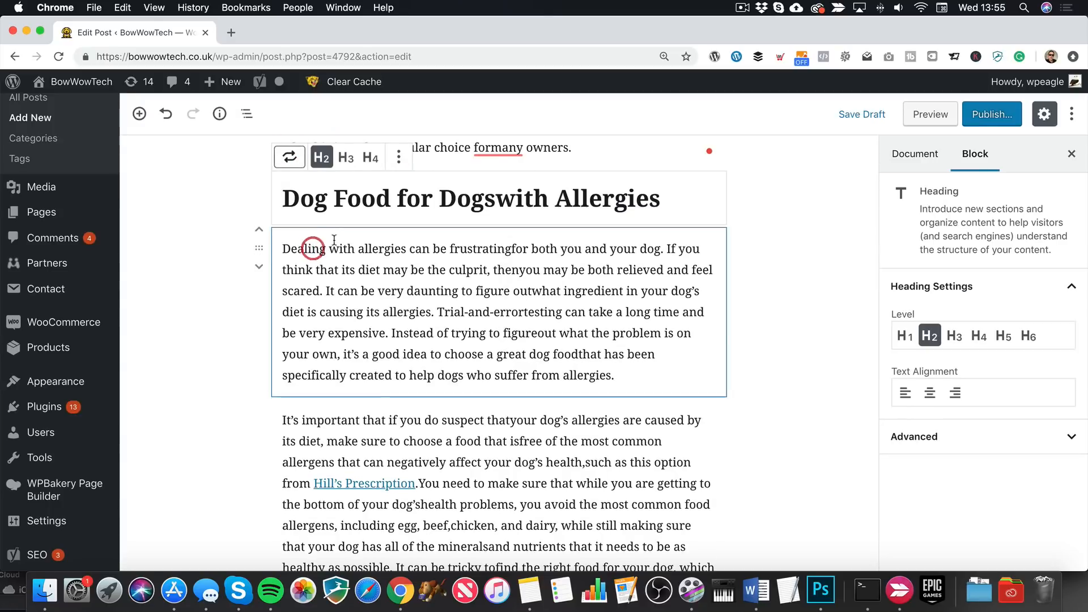
pyautogui.scroll(3, 453, 284)
pyautogui.click(346, 241)
pyautogui.click(474, 336)
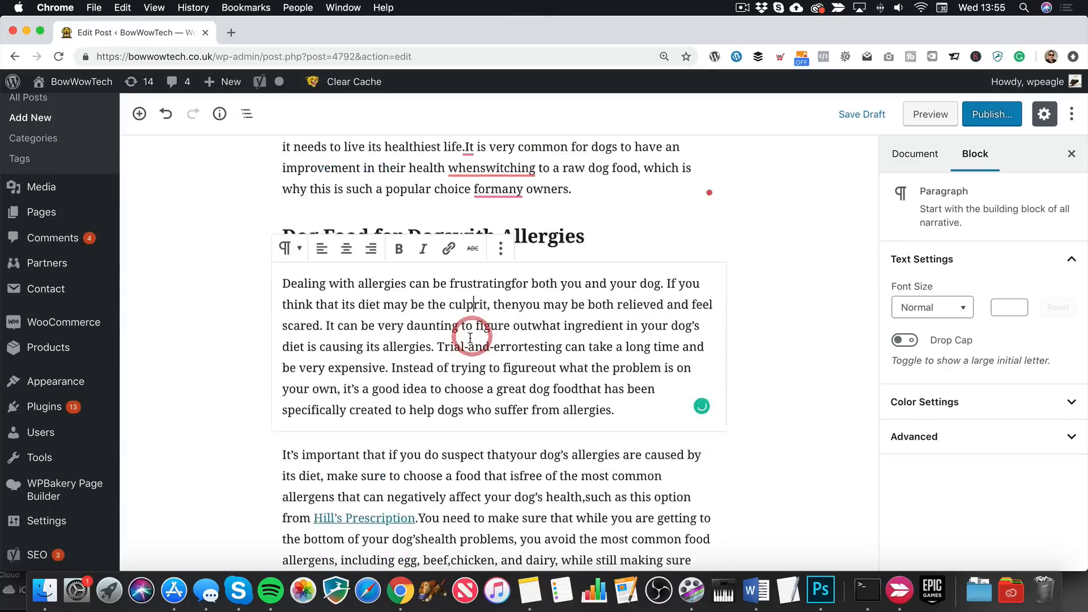
# Step: Transform the title line of the weight loss section into a level H3 heading
pyautogui.scroll(-5, 474, 336)
pyautogui.click(394, 434)
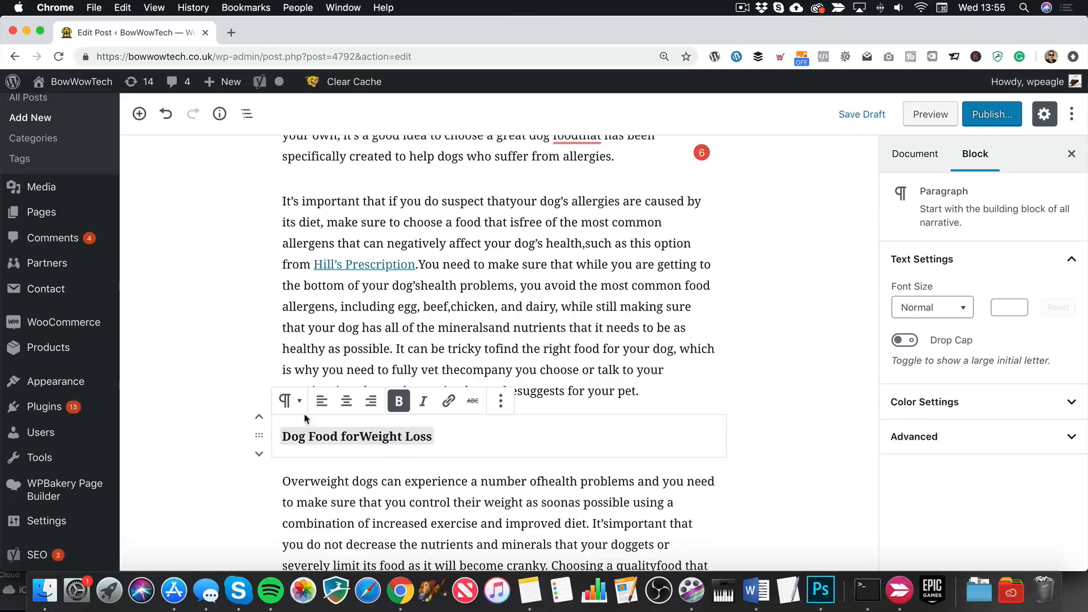
pyautogui.click(290, 401)
pyautogui.click(317, 261)
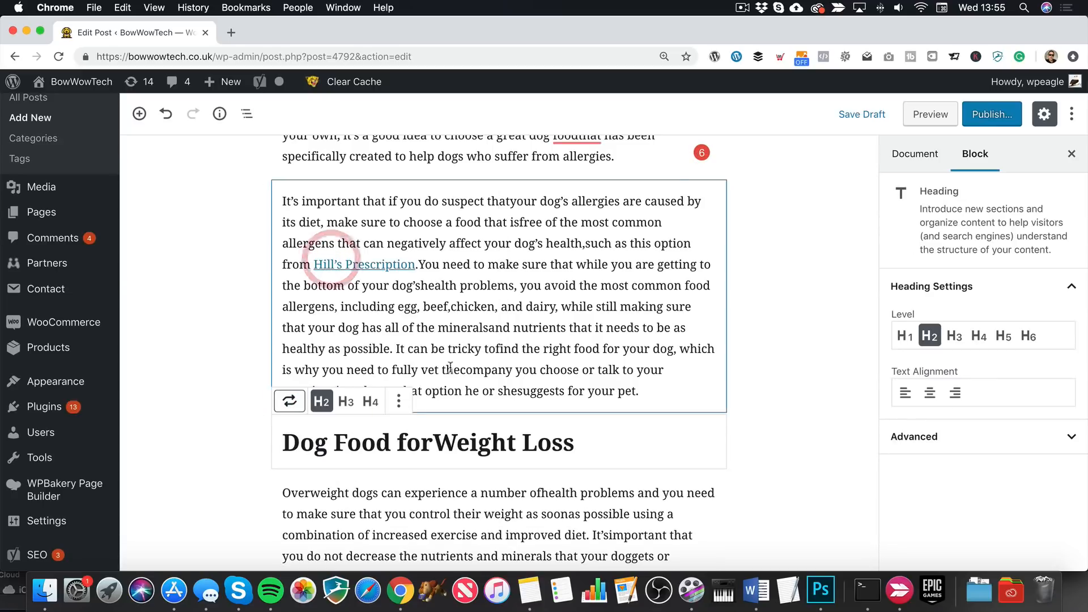
pyautogui.click(344, 400)
pyautogui.scroll(-3, 467, 365)
pyautogui.click(583, 374)
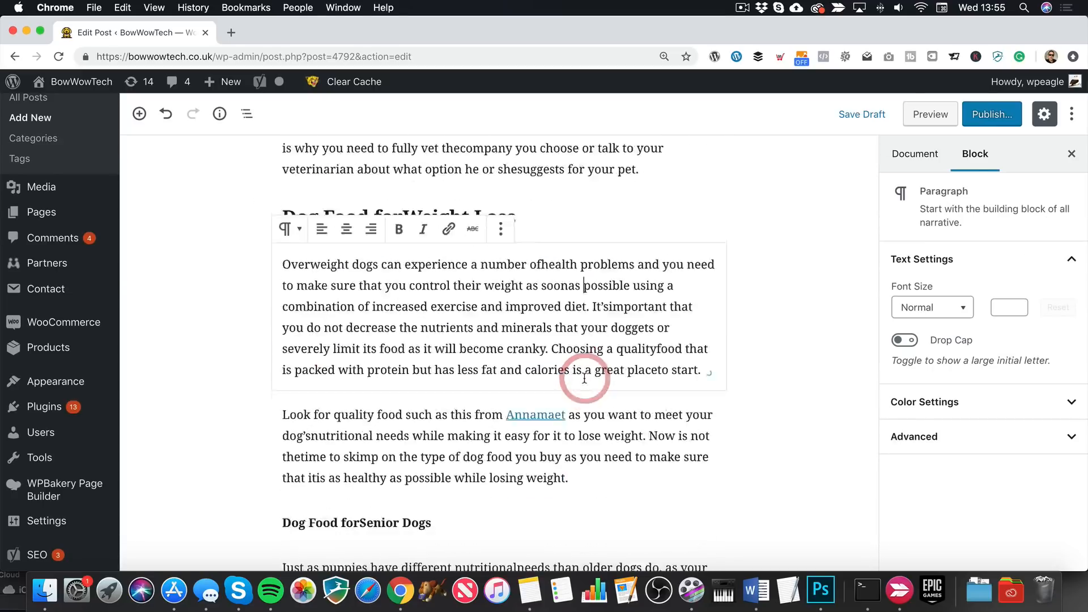
# Step: Transform the title line of the senior dogs section into a level H3 heading
pyautogui.scroll(-5, 583, 374)
pyautogui.click(458, 390)
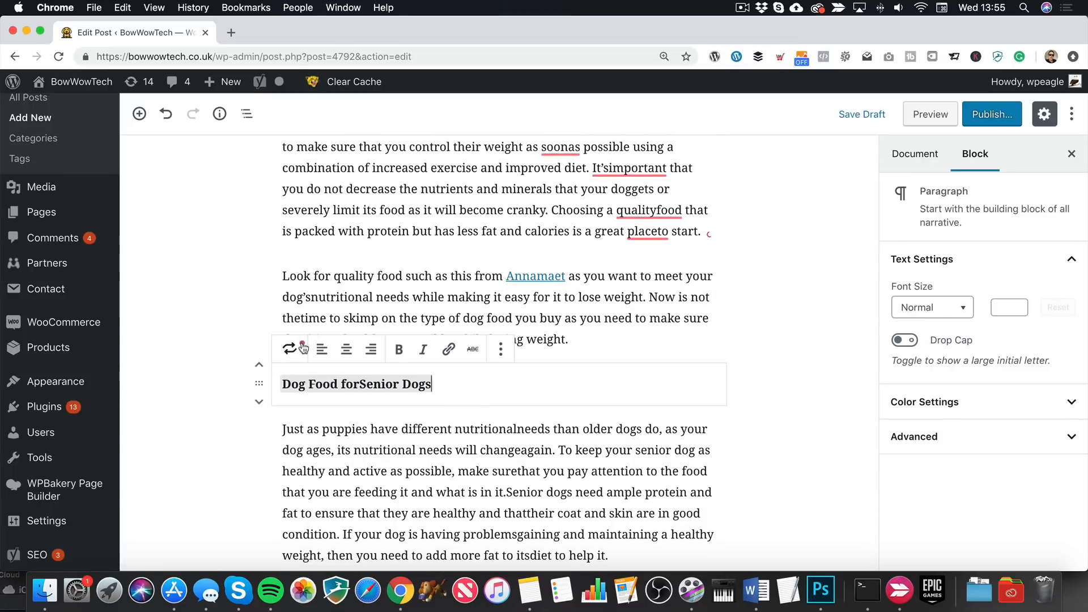
pyautogui.click(303, 348)
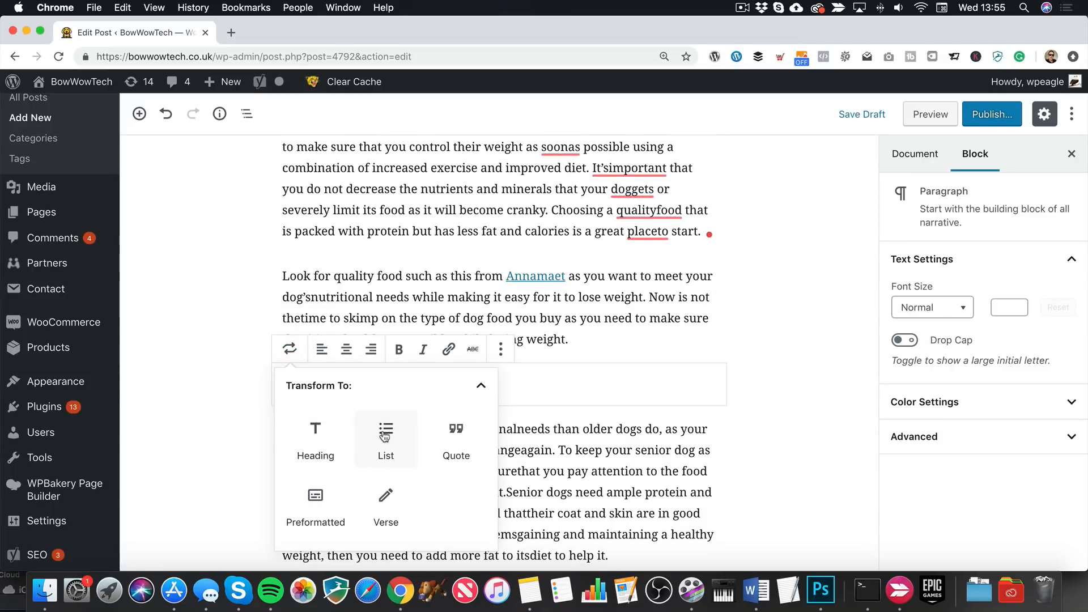
pyautogui.click(324, 443)
pyautogui.click(348, 349)
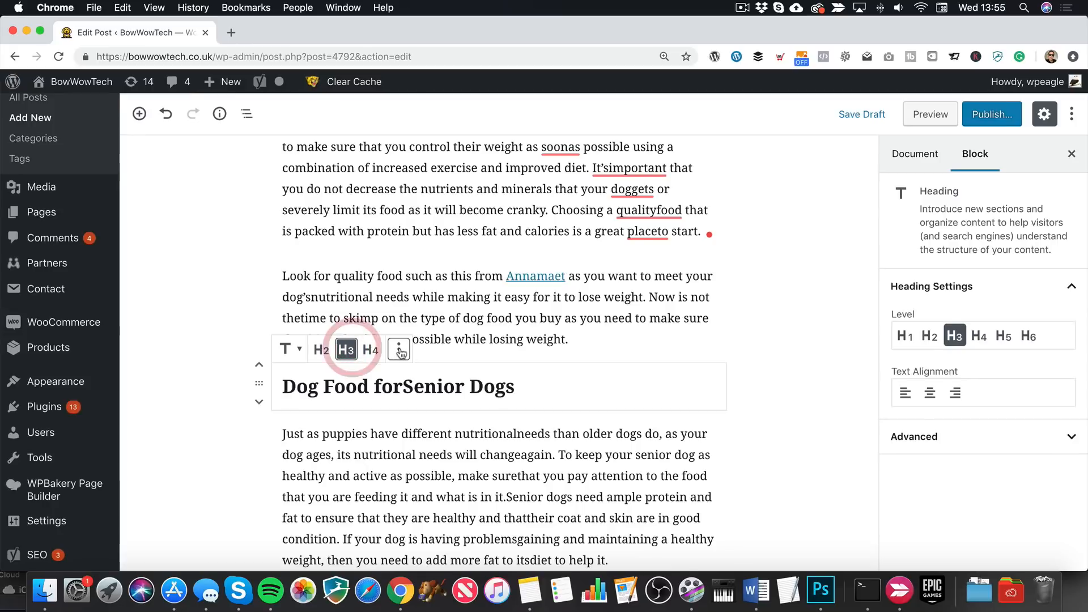
# Step: Look over the headings and paragraphs from the senior dogs section up to Puppy Food and back down to the allergies section
pyautogui.scroll(-5, 401, 348)
pyautogui.scroll(-5, 401, 348)
pyautogui.scroll(10, 399, 347)
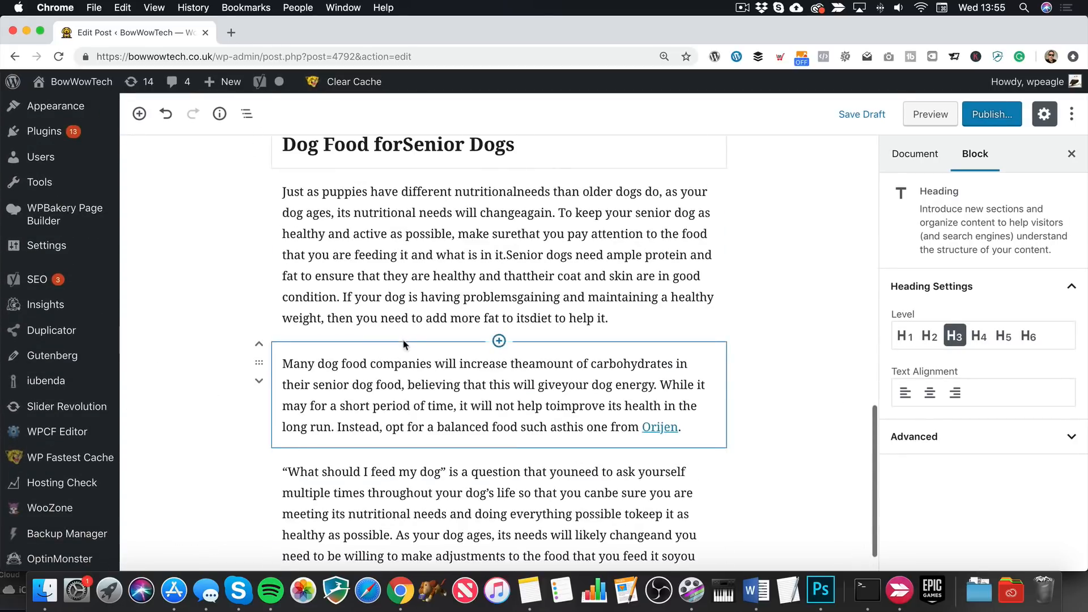
pyautogui.scroll(15, 404, 339)
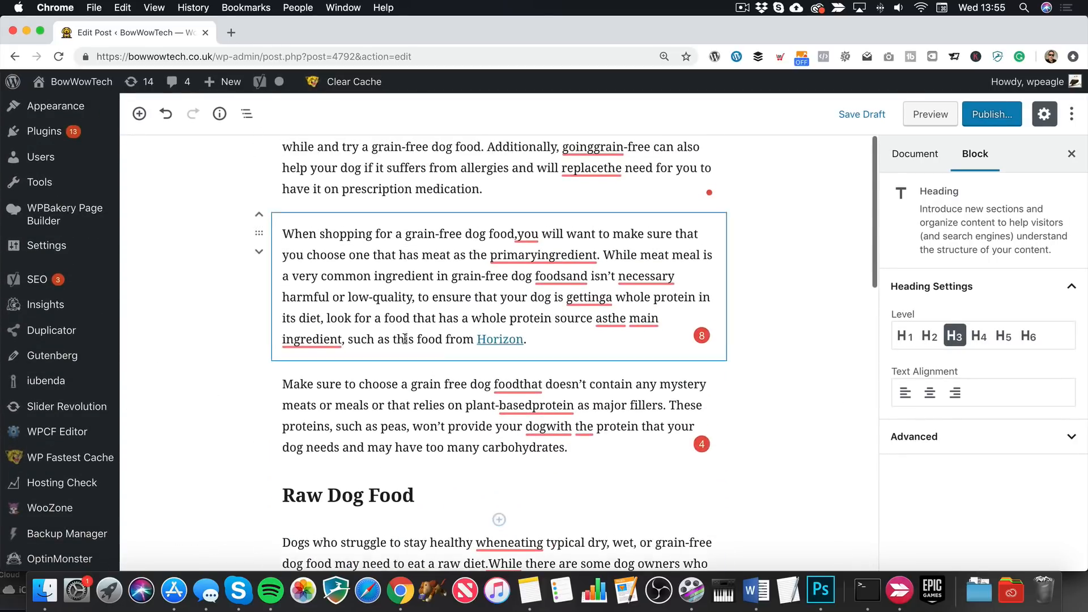
pyautogui.scroll(15, 405, 339)
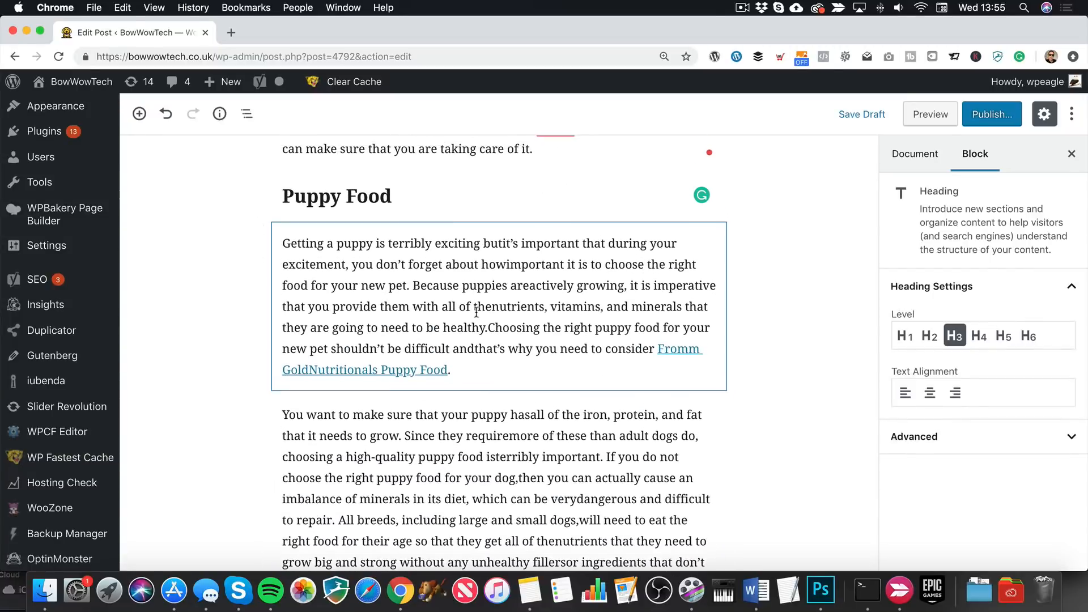
pyautogui.scroll(3, 479, 312)
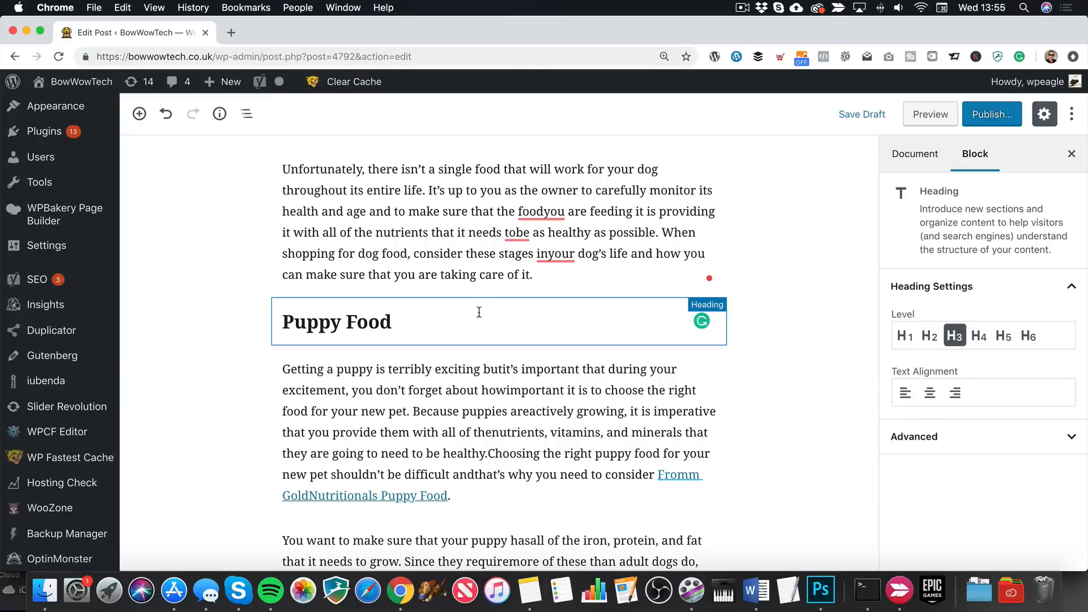
pyautogui.click(487, 374)
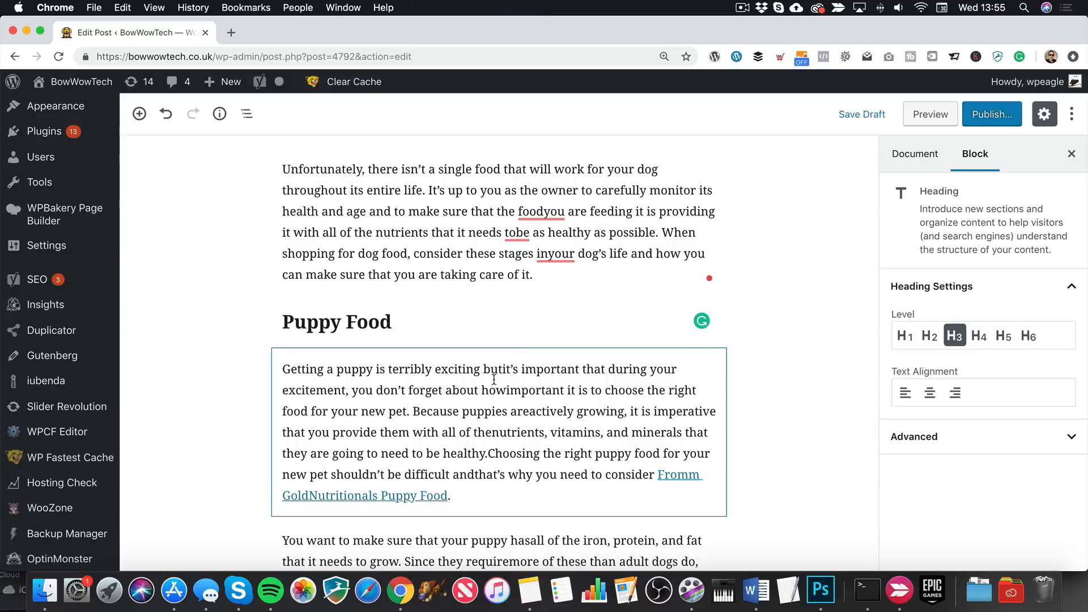
pyautogui.scroll(-2, 423, 330)
pyautogui.scroll(-3, 477, 378)
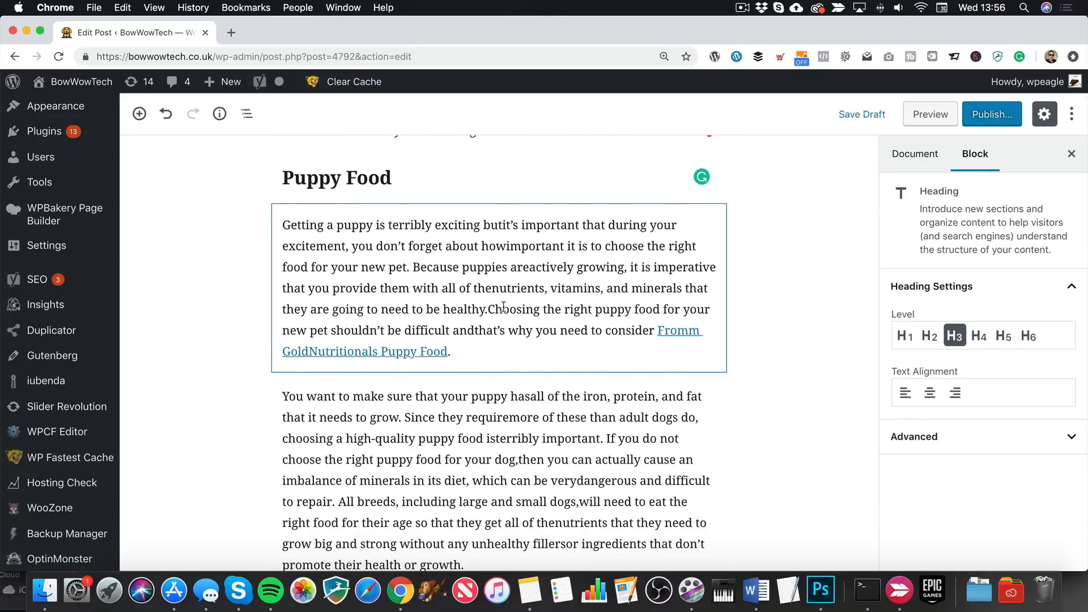
pyautogui.scroll(-12, 510, 318)
pyautogui.scroll(-15, 514, 304)
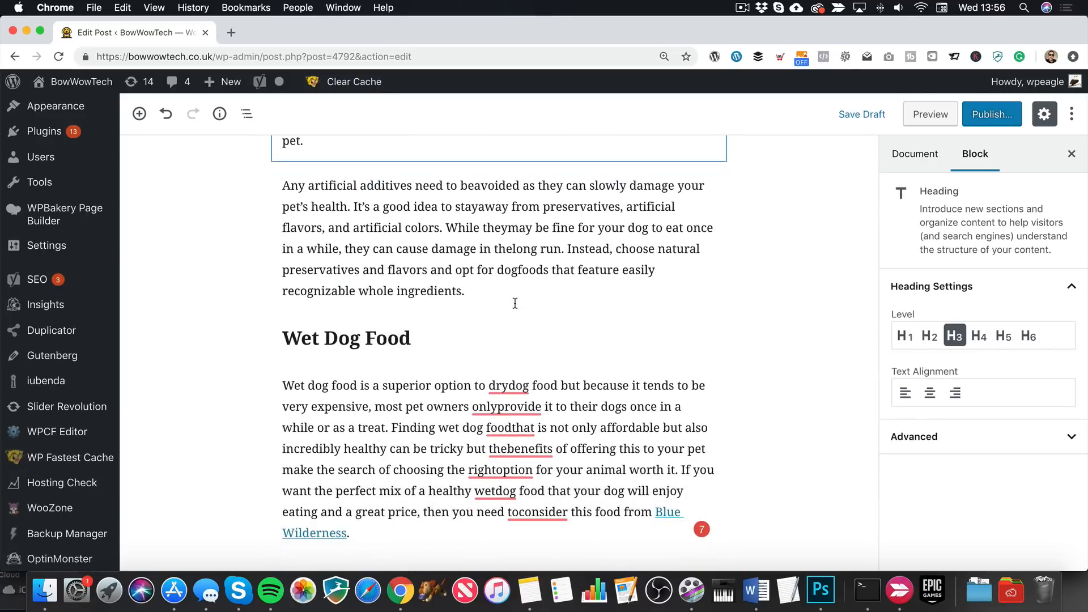
pyautogui.scroll(-5, 514, 304)
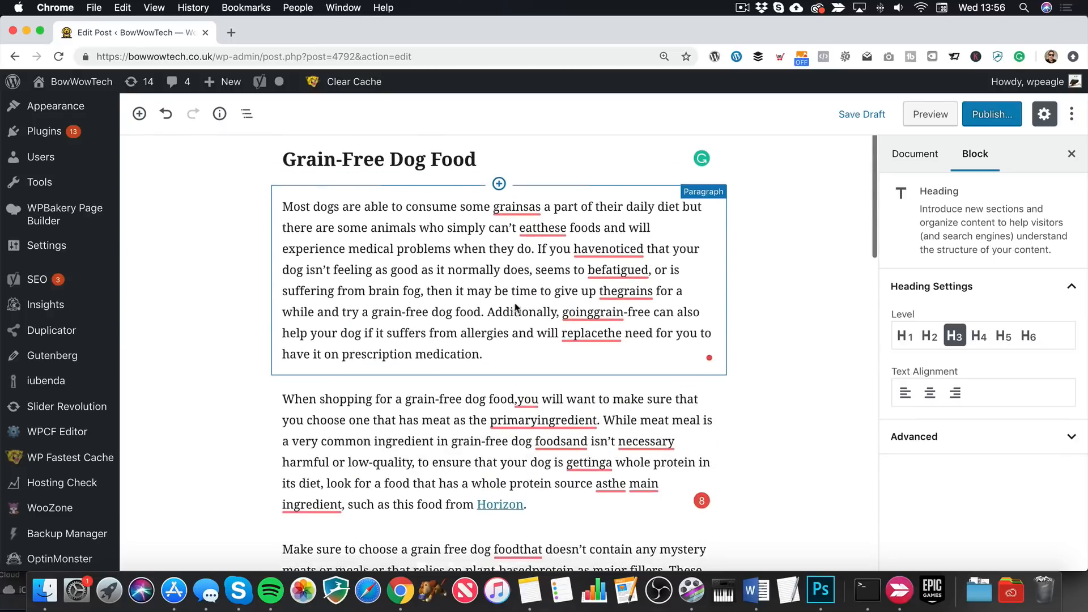
pyautogui.scroll(-15, 515, 304)
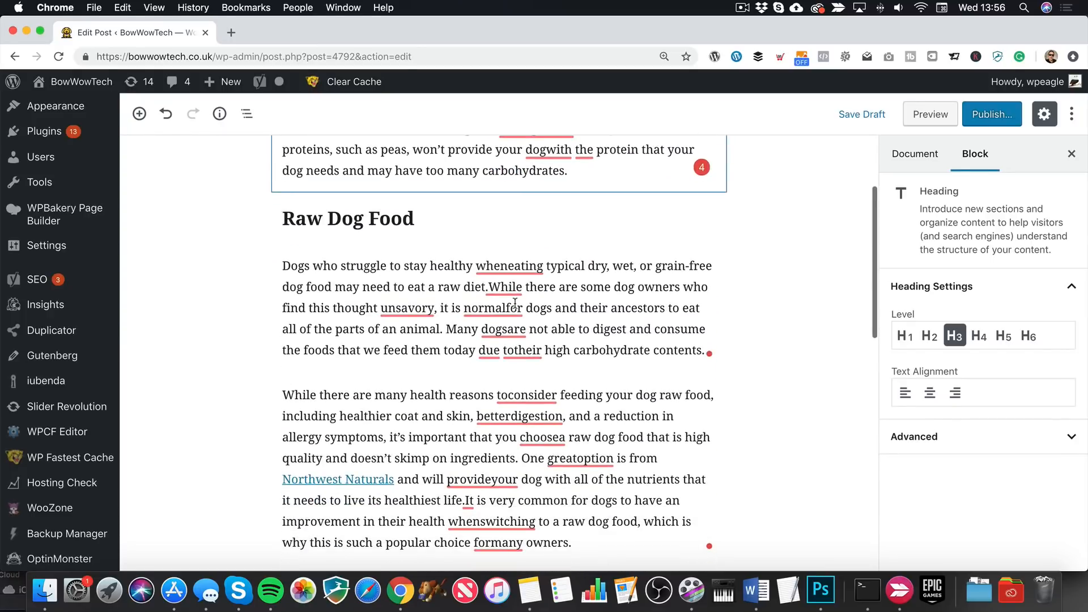
pyautogui.scroll(2, 515, 305)
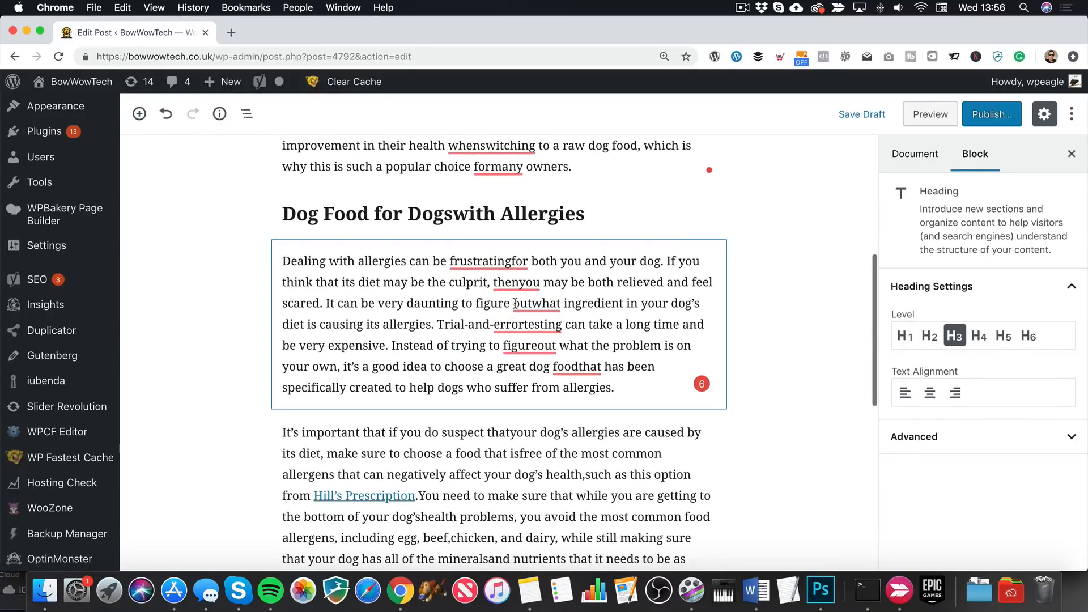
# Step: Separate the joined words in the allergies heading so it reads "Dog Food for Dogs with Allergies"
pyautogui.moveTo(515, 303)
pyautogui.click(447, 213)
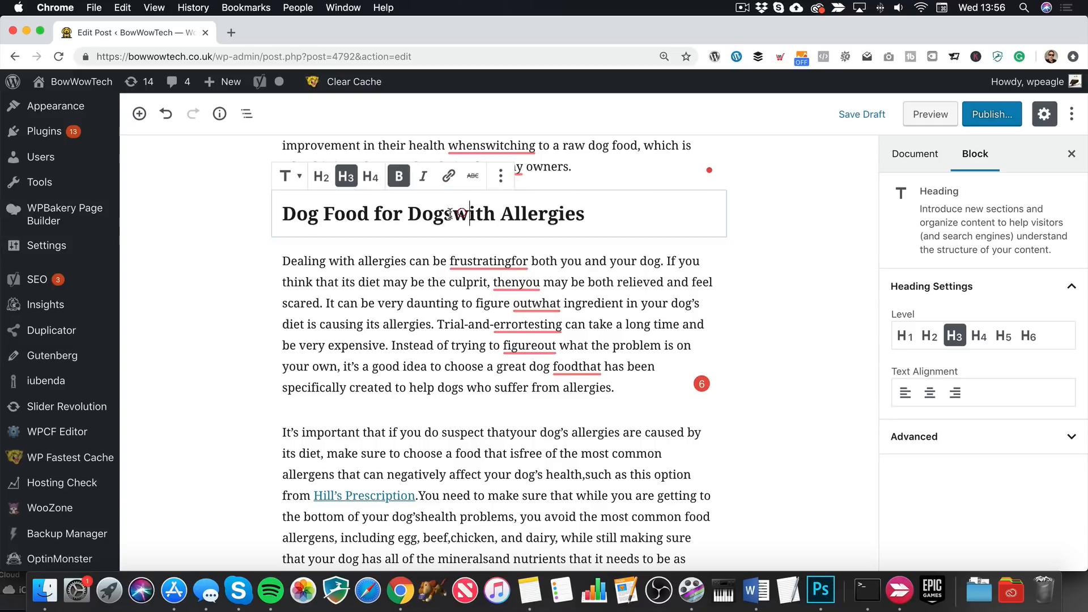
pyautogui.tripleClick(481, 213)
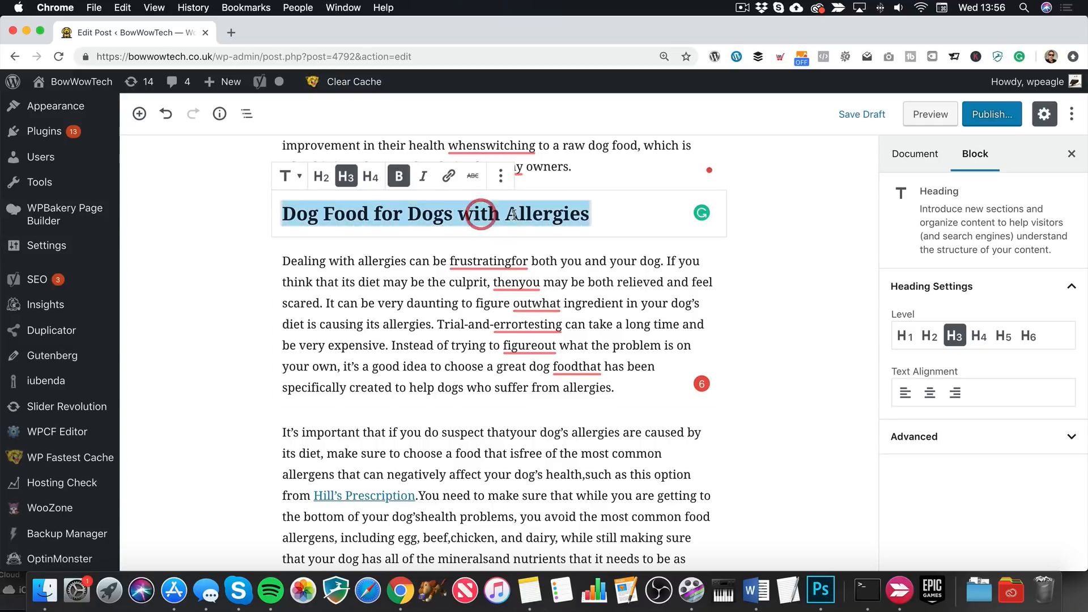
# Step: Remove the redundant bold formatting from the Raw Dog Food section heading
pyautogui.scroll(10, 420, 238)
pyautogui.click(422, 236)
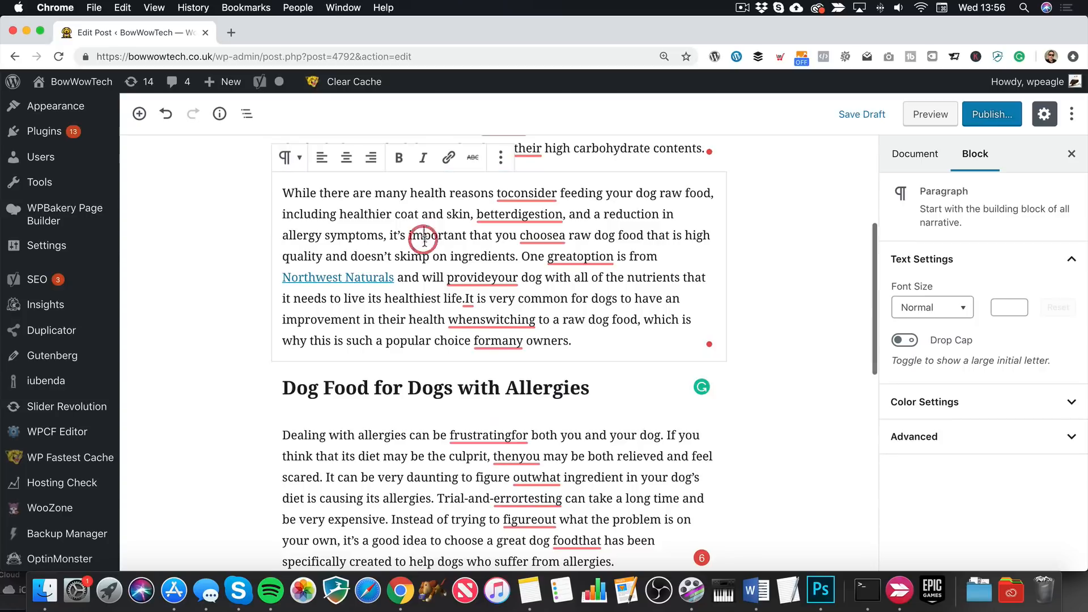
pyautogui.scroll(10, 423, 243)
pyautogui.scroll(-3, 424, 243)
pyautogui.click(440, 262)
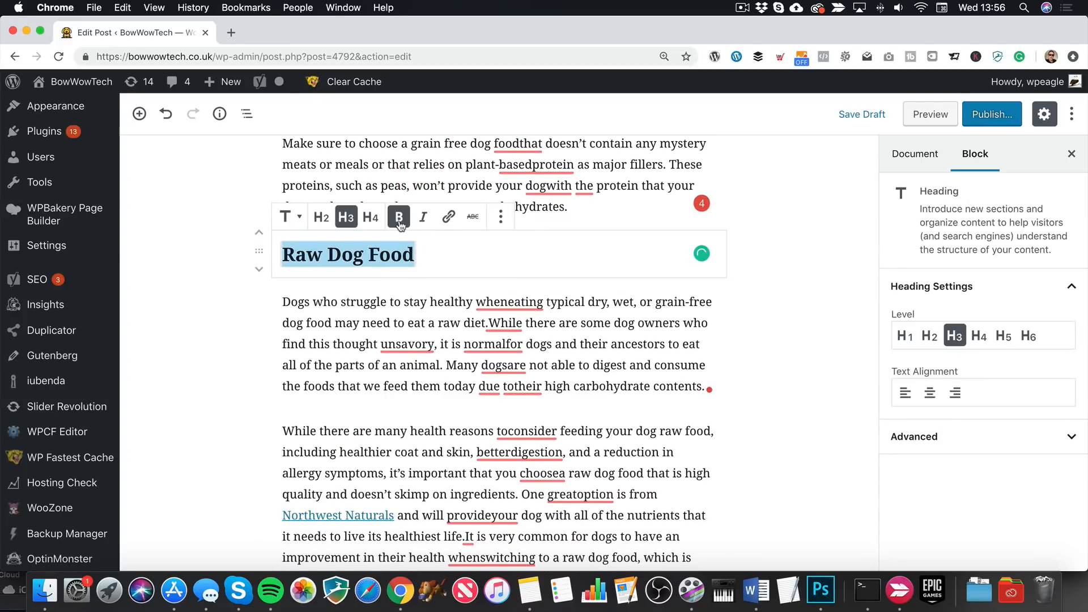
# Step: Remove the redundant bold formatting from the Grain-Free Dog Food section heading
pyautogui.scroll(12, 425, 266)
pyautogui.click(454, 312)
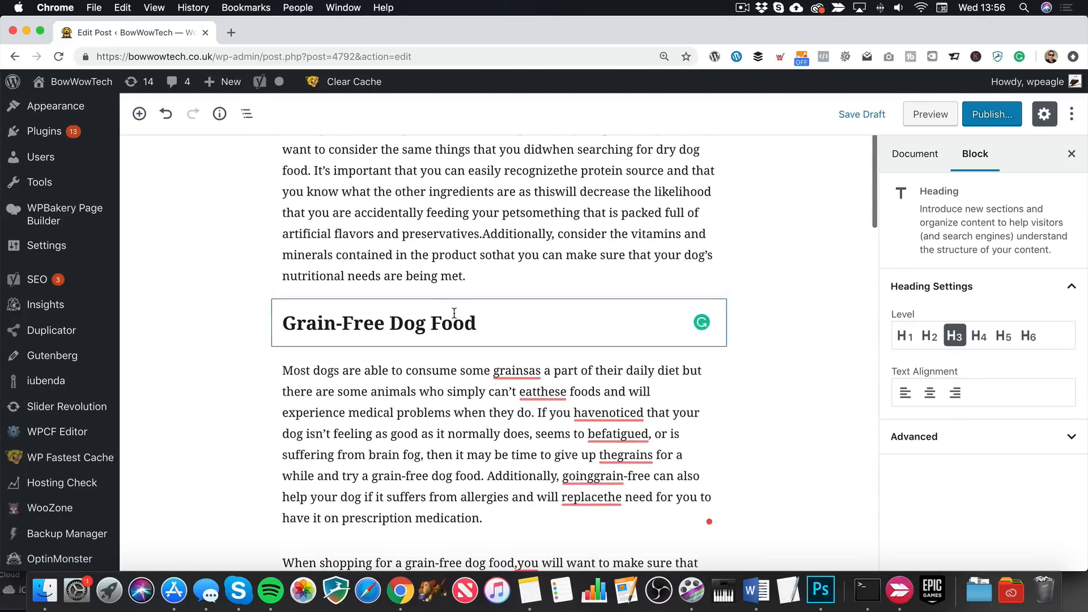
pyautogui.scroll(1, 454, 313)
pyautogui.click(460, 323)
pyautogui.click(460, 343)
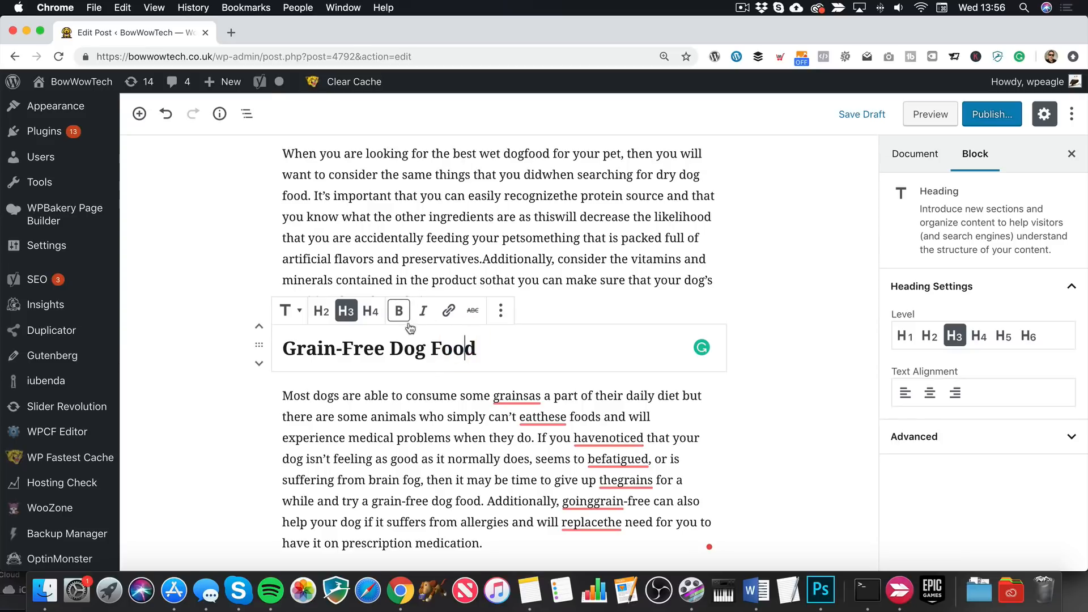
pyautogui.press('super+a')
pyautogui.click(534, 345)
pyautogui.click(573, 217)
pyautogui.scroll(5, 554, 243)
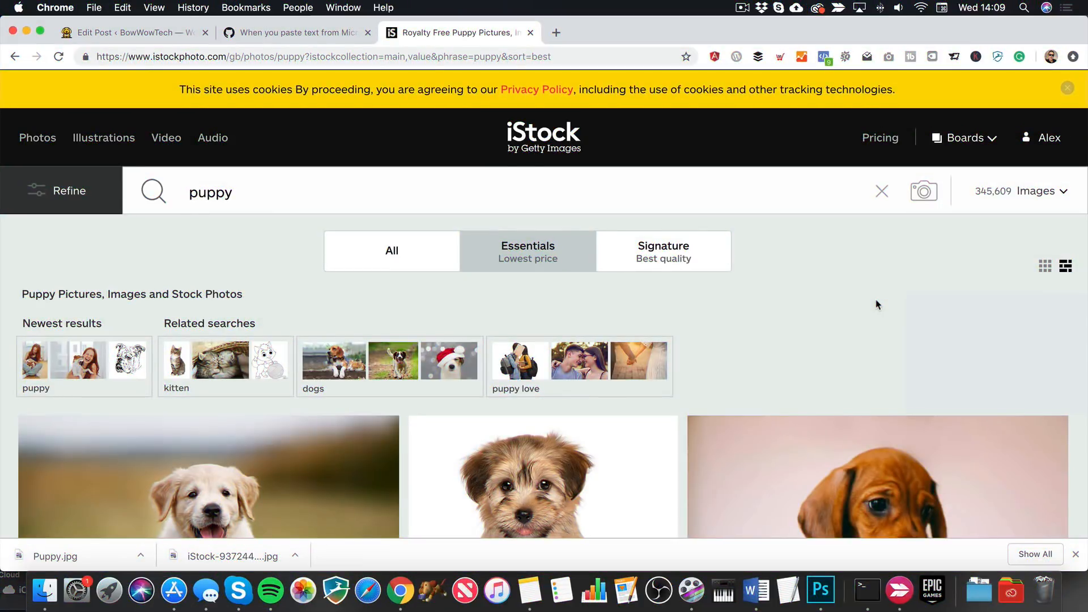
# Step: Browse the iStock search results for puppy photos
pyautogui.scroll(-8, 826, 306)
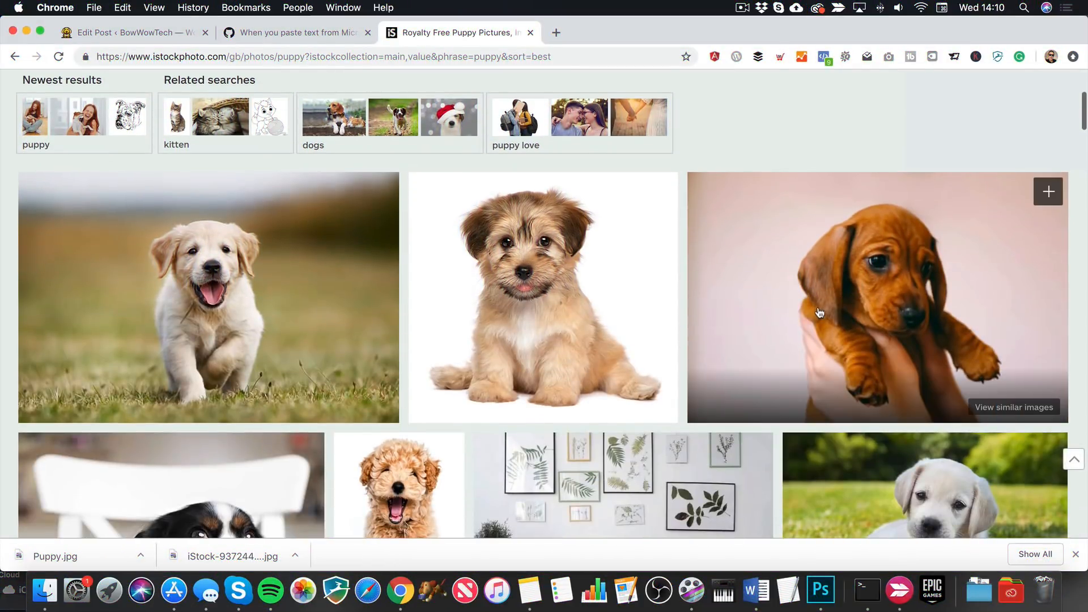
pyautogui.scroll(4, 776, 313)
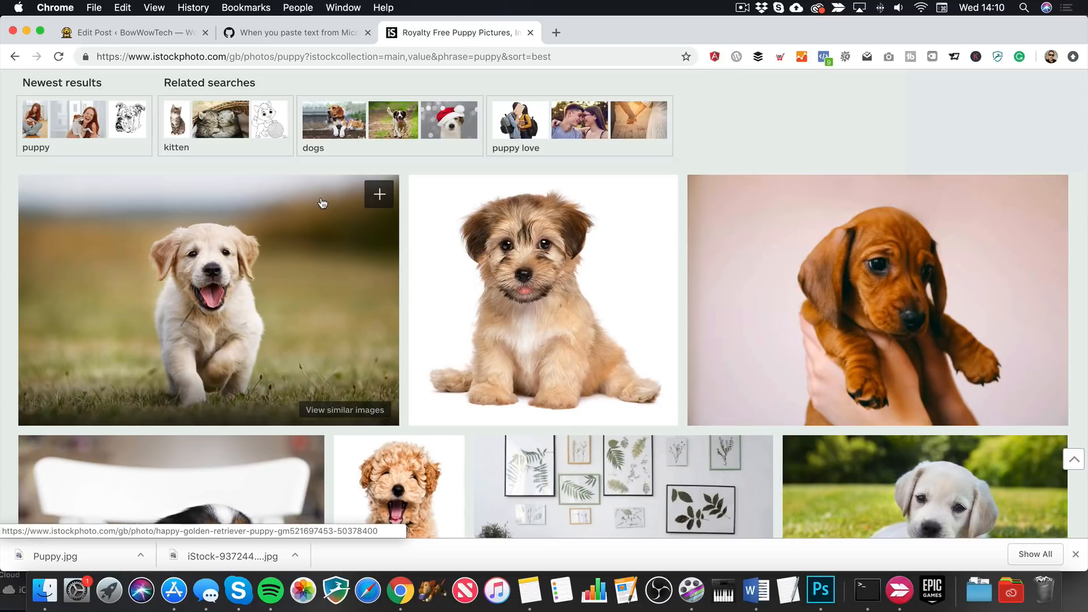
# Step: Read the GitHub issue about text pasted from Microsoft Word losing its formatting, and close that page to return to the post
pyautogui.click(308, 34)
pyautogui.scroll(-4, 458, 318)
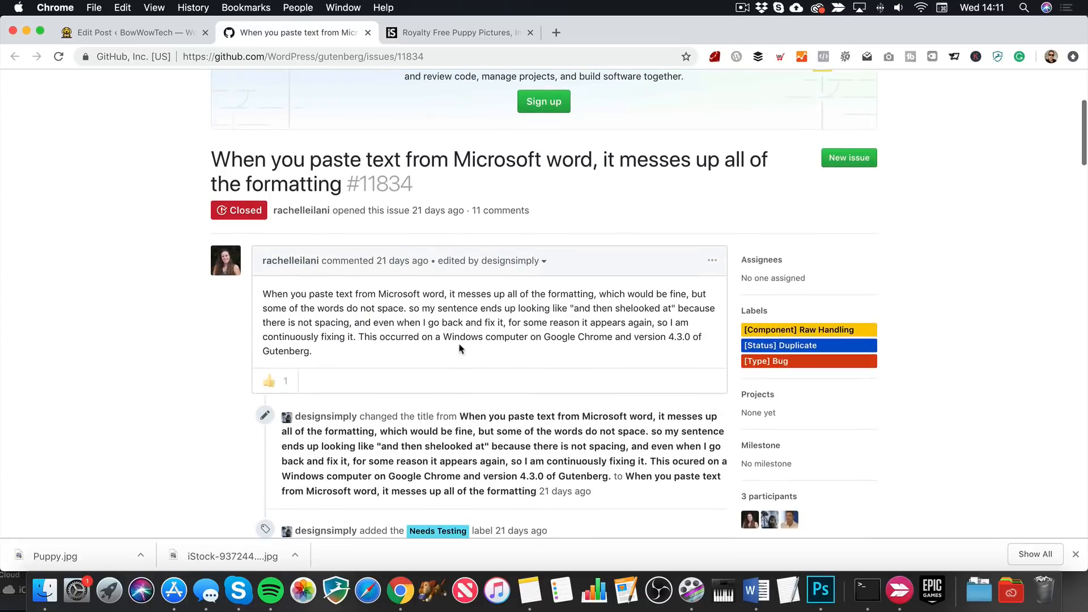
pyautogui.moveTo(213, 163); pyautogui.dragTo(446, 191)
pyautogui.click(445, 191)
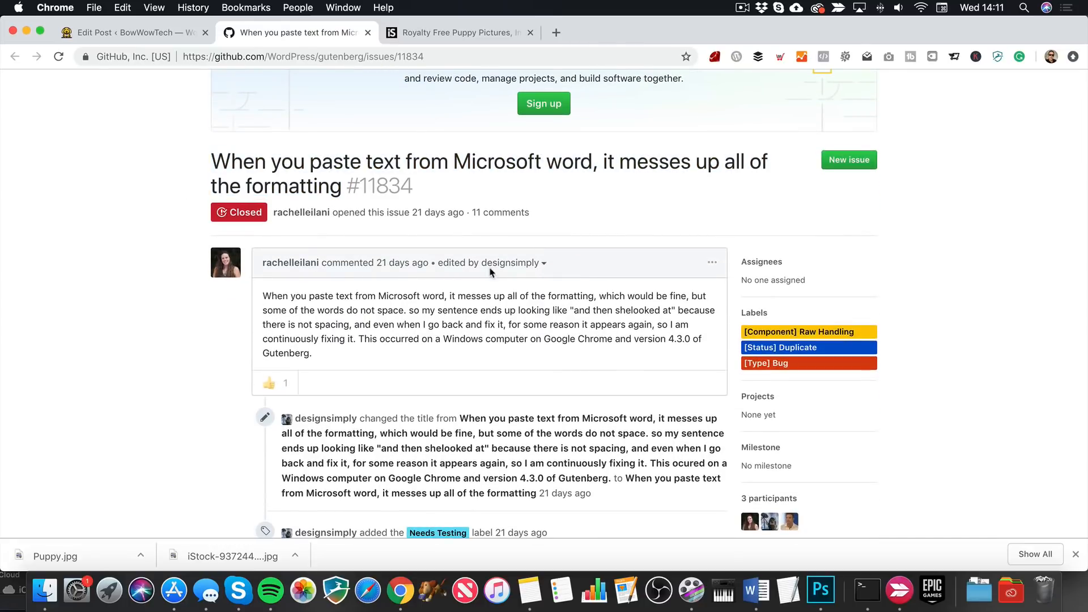
pyautogui.moveTo(604, 213); pyautogui.dragTo(276, 212)
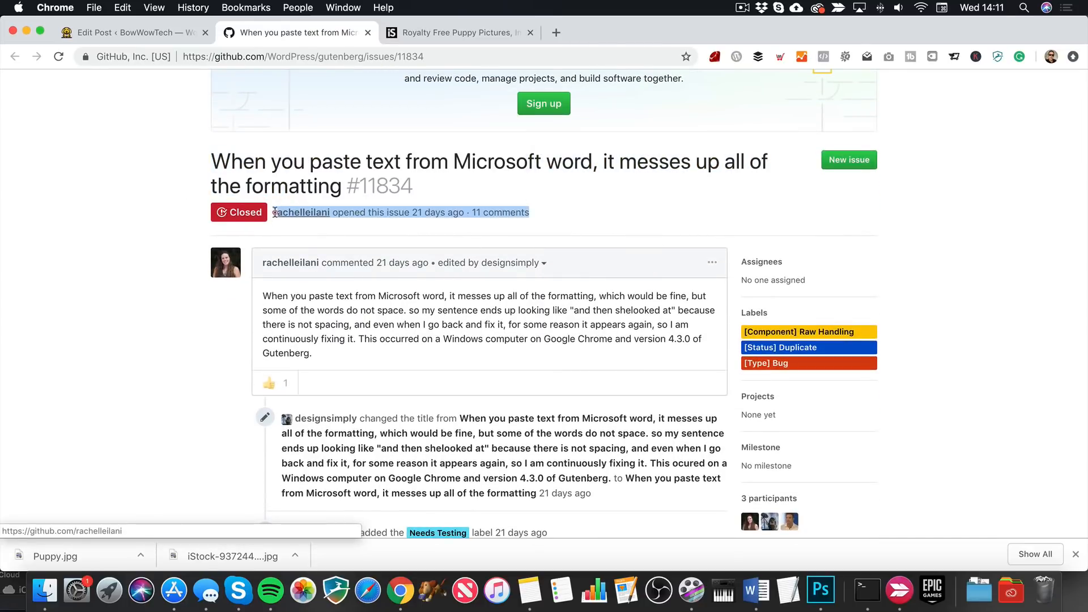
pyautogui.click(716, 195)
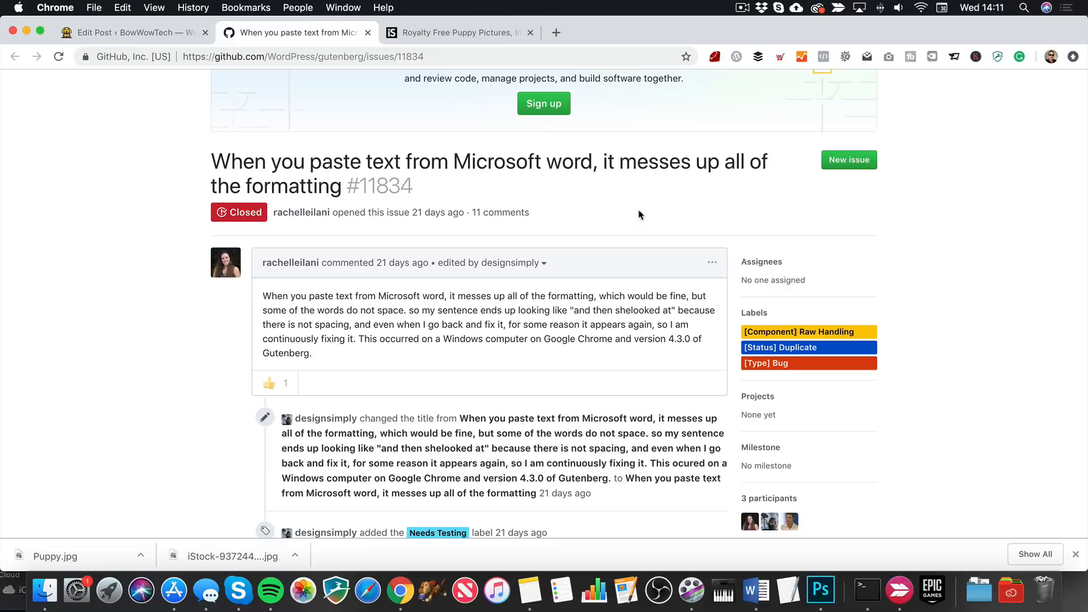
pyautogui.click(368, 33)
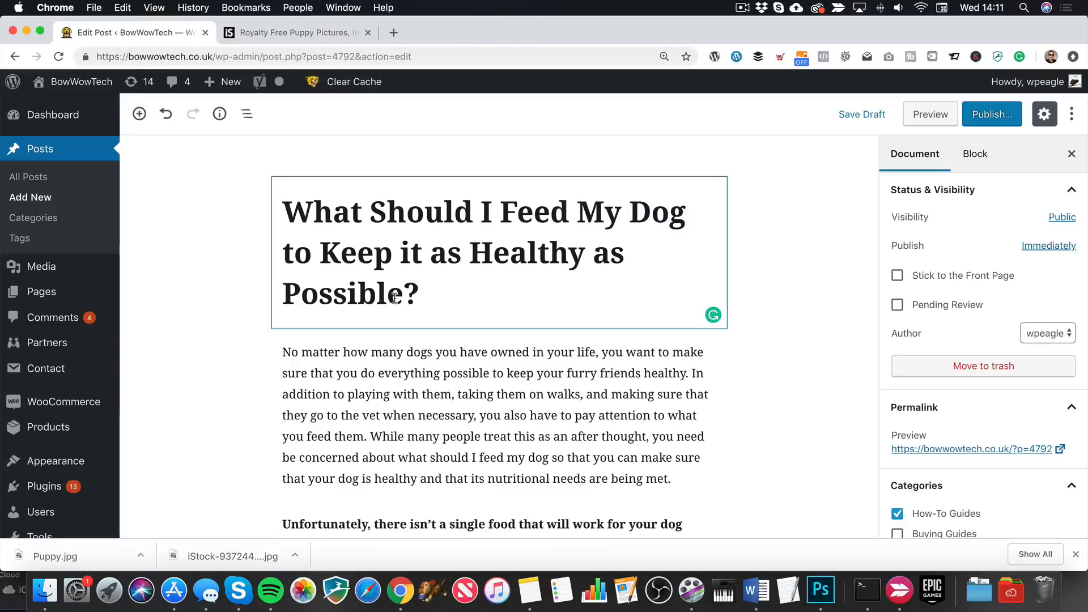
# Step: Correct the joined words in the first Dry Dog Food paragraph to "dog food" and "to be" using the spelling suggestions
pyautogui.scroll(-1, 555, 386)
pyautogui.scroll(-10, 555, 386)
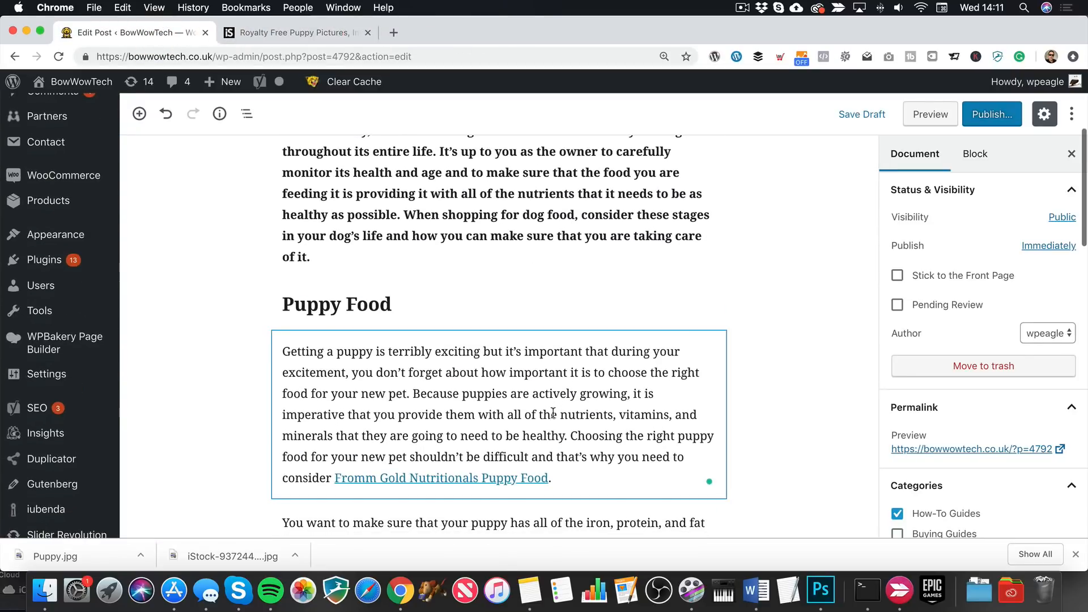
pyautogui.scroll(2, 555, 413)
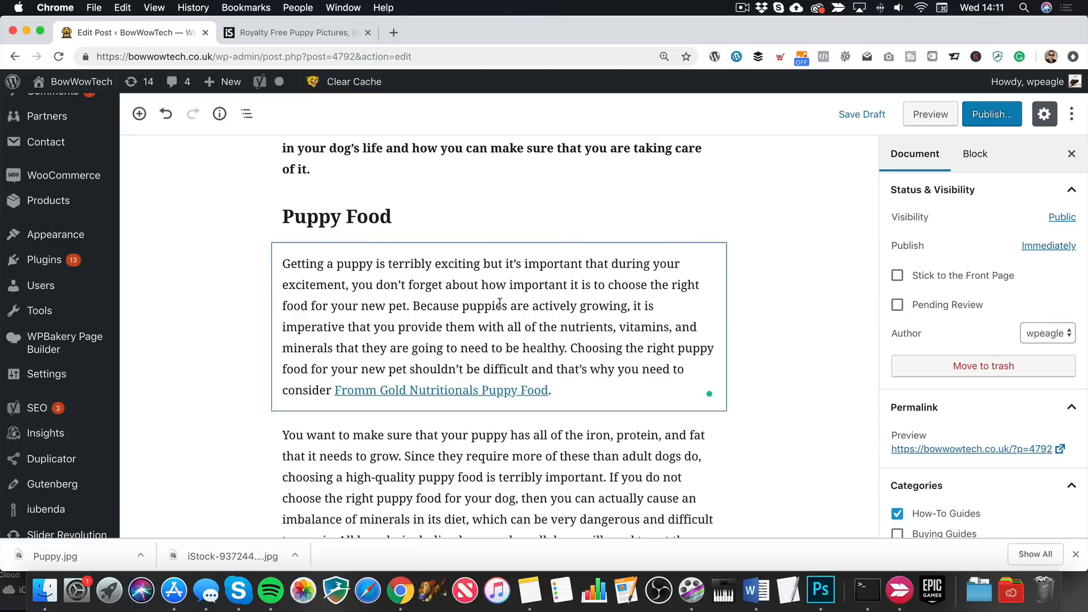
pyautogui.click(491, 218)
pyautogui.scroll(-1, 491, 218)
pyautogui.scroll(-10, 578, 365)
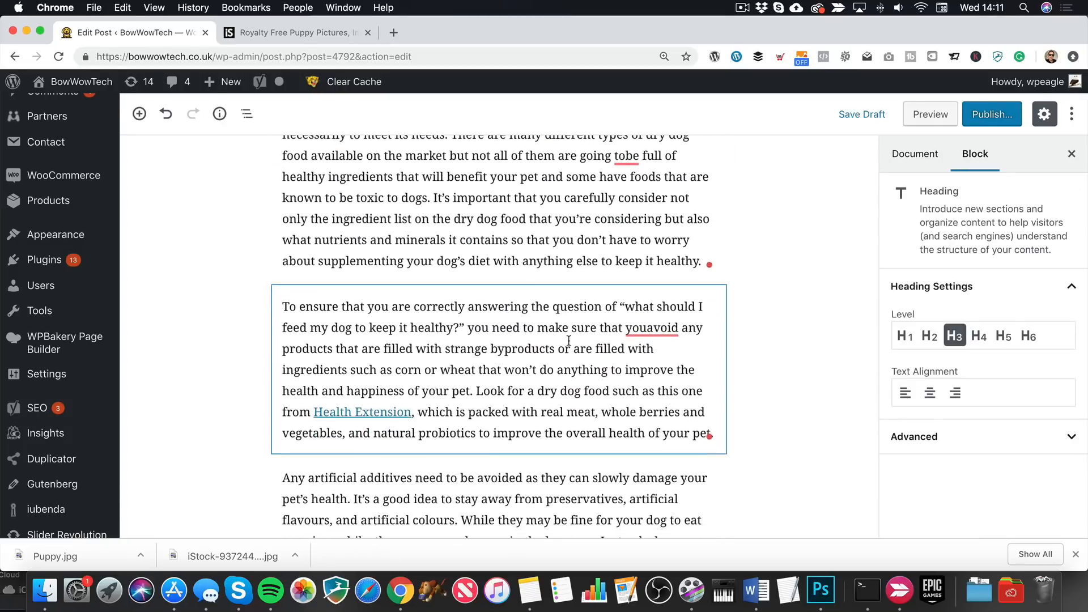
pyautogui.scroll(3, 568, 340)
pyautogui.click(538, 244)
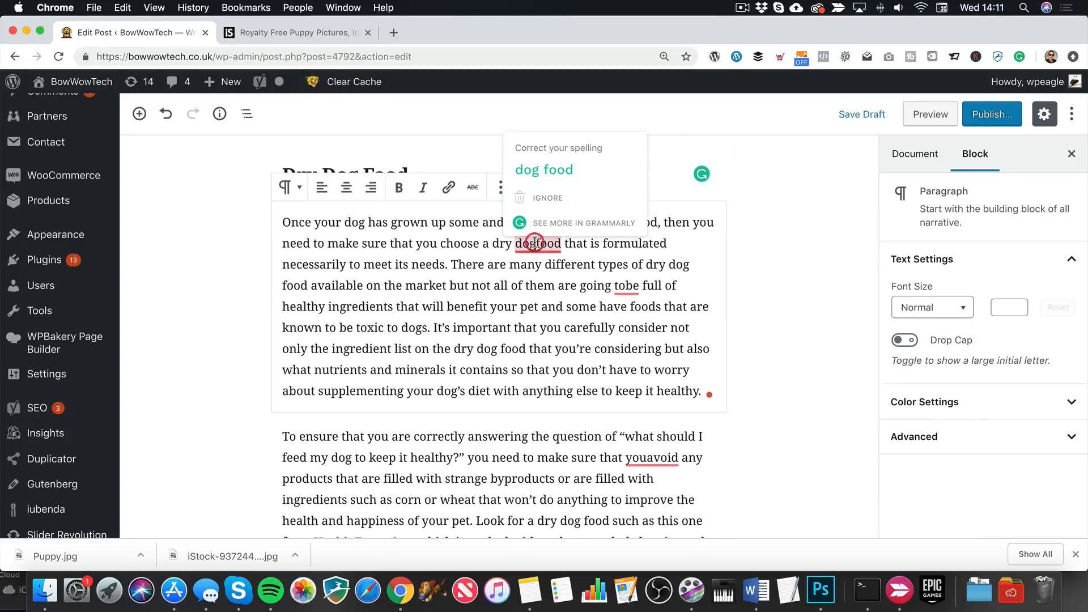
pyautogui.click(539, 170)
pyautogui.click(625, 286)
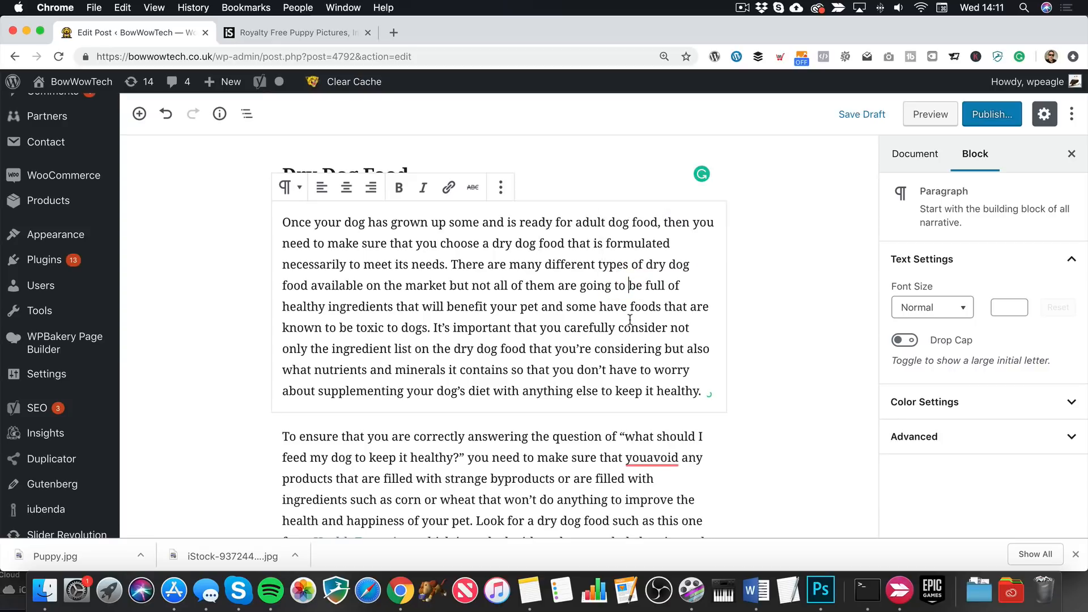
# Step: Correct the joined words in the second Dry Dog Food paragraph to "you avoid"
pyautogui.scroll(1, 630, 320)
pyautogui.click(647, 458)
pyautogui.click(656, 364)
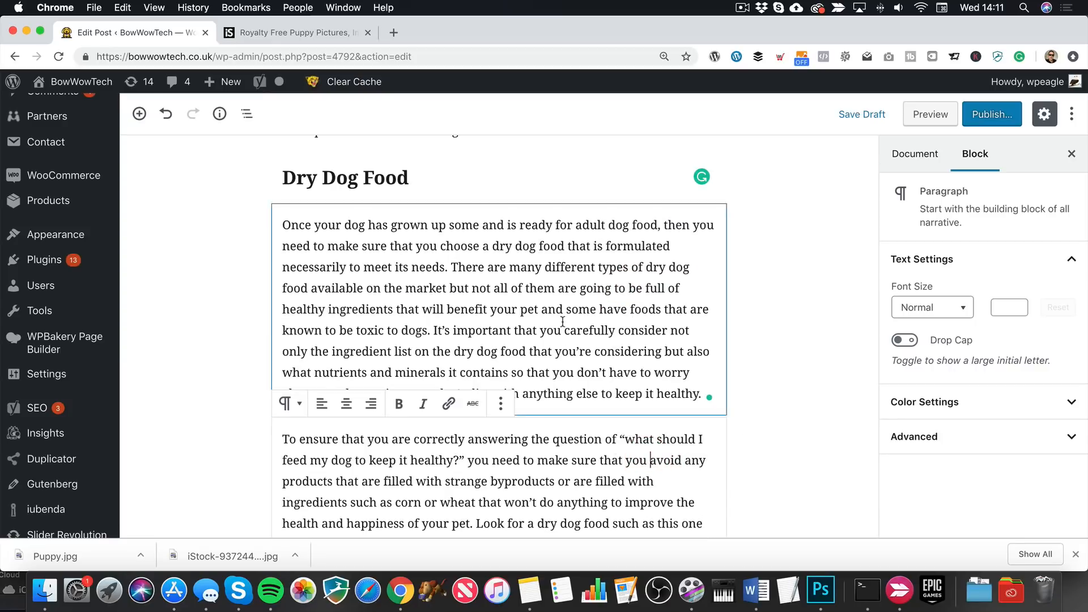
# Step: Check the spelling suggestion for "then" in the second Puppy Food paragraph and review the text above it
pyautogui.scroll(5, 544, 317)
pyautogui.click(543, 317)
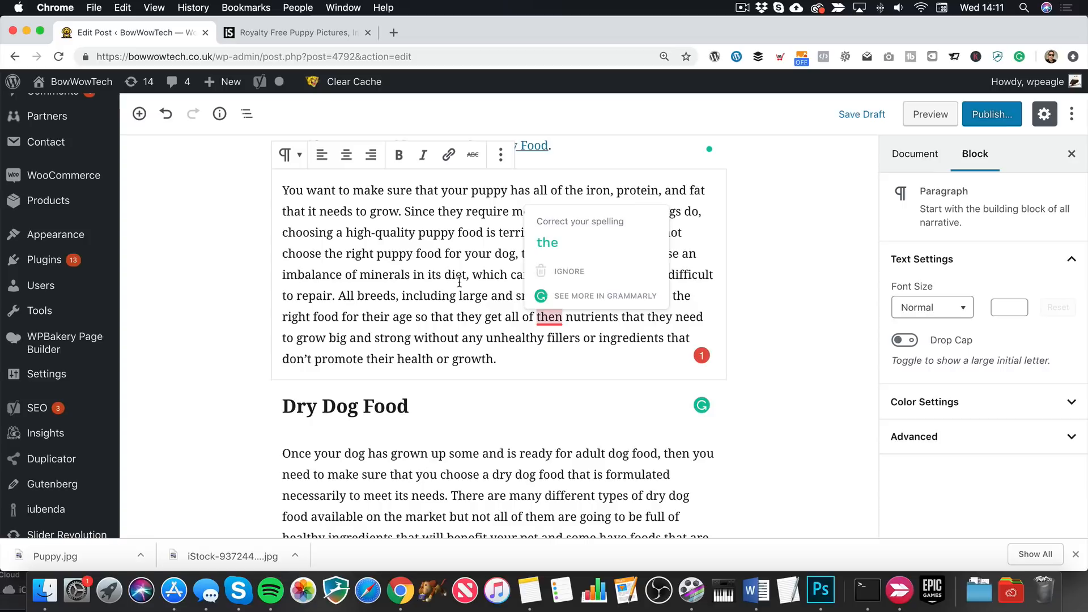
pyautogui.scroll(5, 481, 288)
pyautogui.scroll(5, 480, 288)
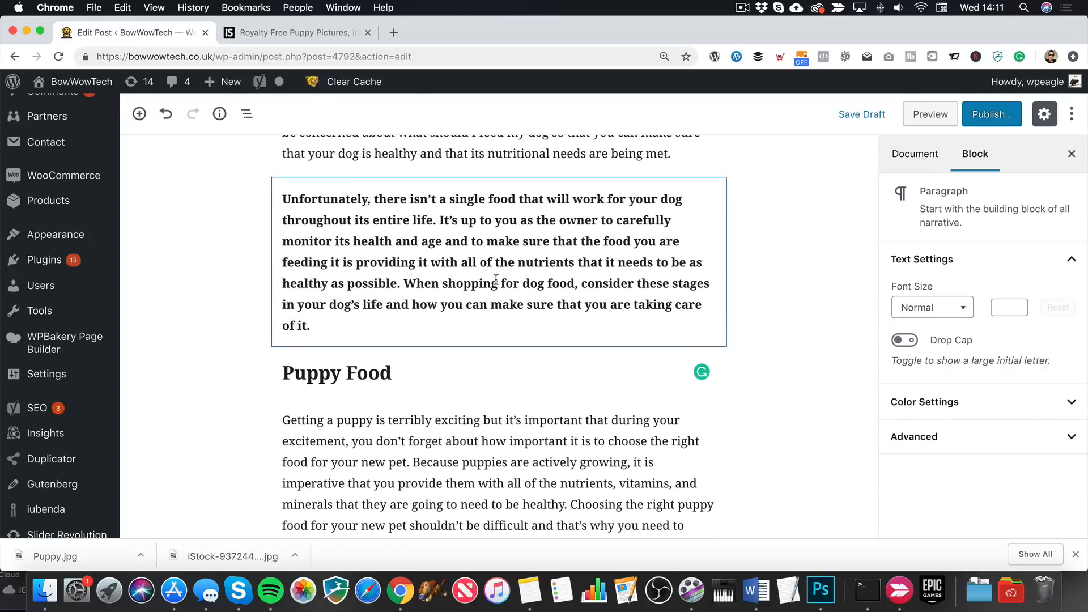
# Step: Insert an Image block between the Puppy Food heading and its first paragraph, and upload Puppy.jpg from the Dog Food folder
pyautogui.scroll(-5, 501, 278)
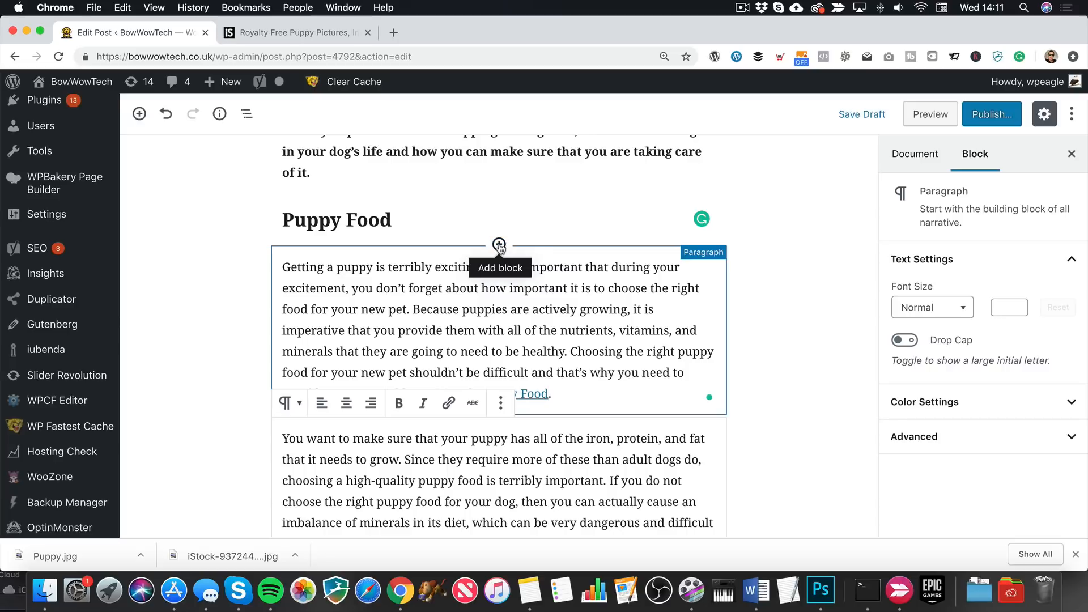
pyautogui.click(500, 246)
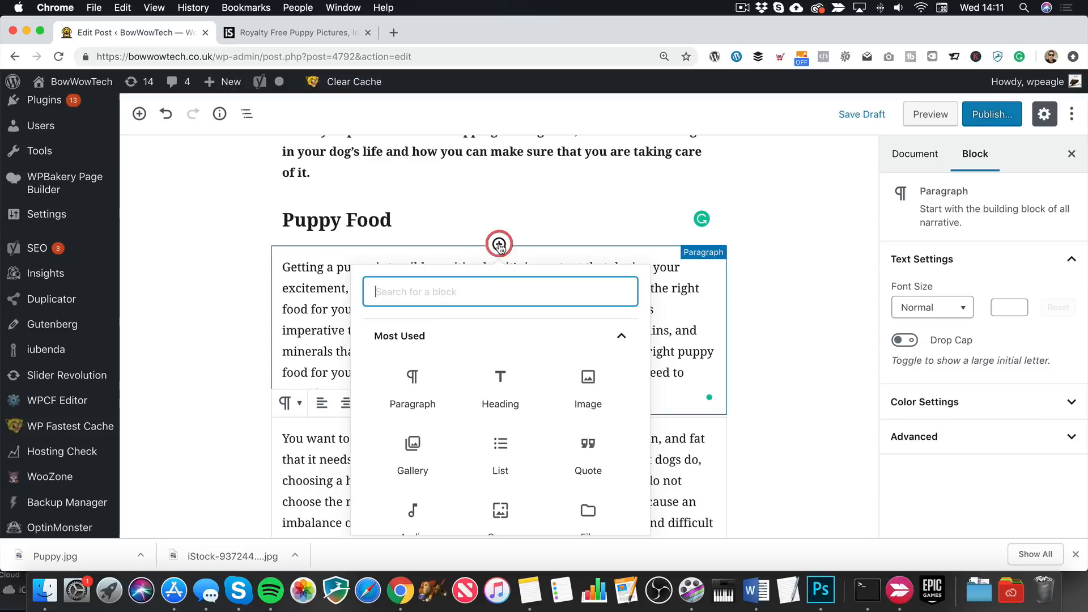
pyautogui.click(587, 377)
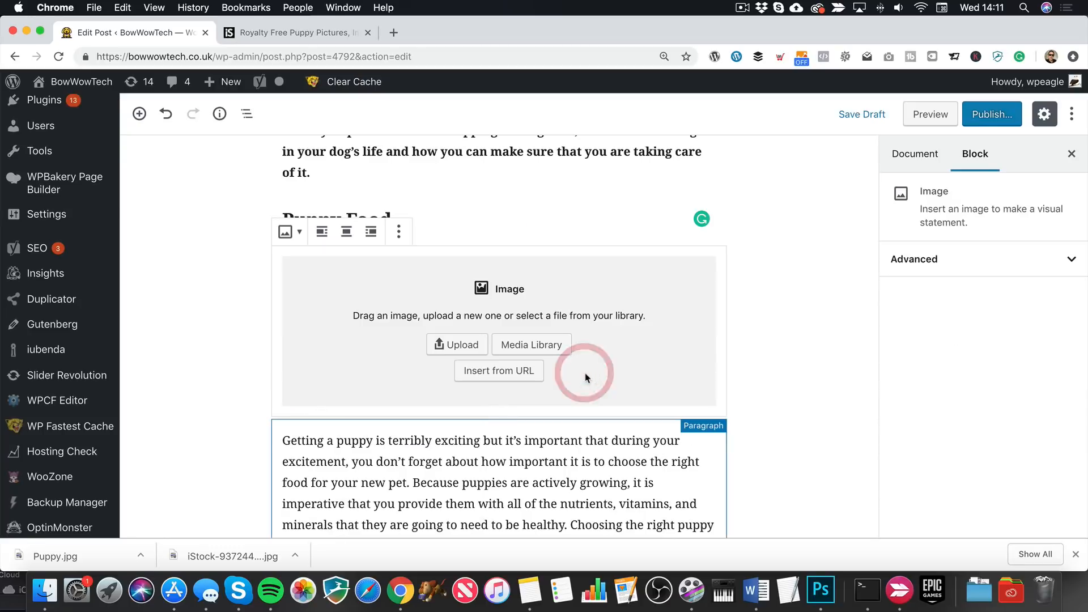
pyautogui.click(462, 345)
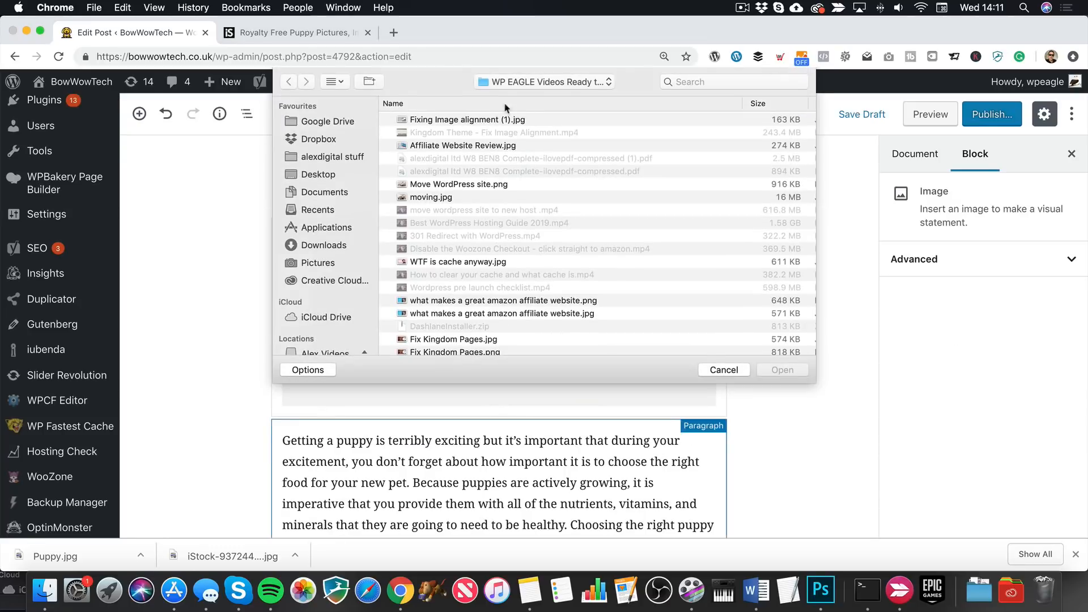
pyautogui.click(530, 84)
pyautogui.click(563, 185)
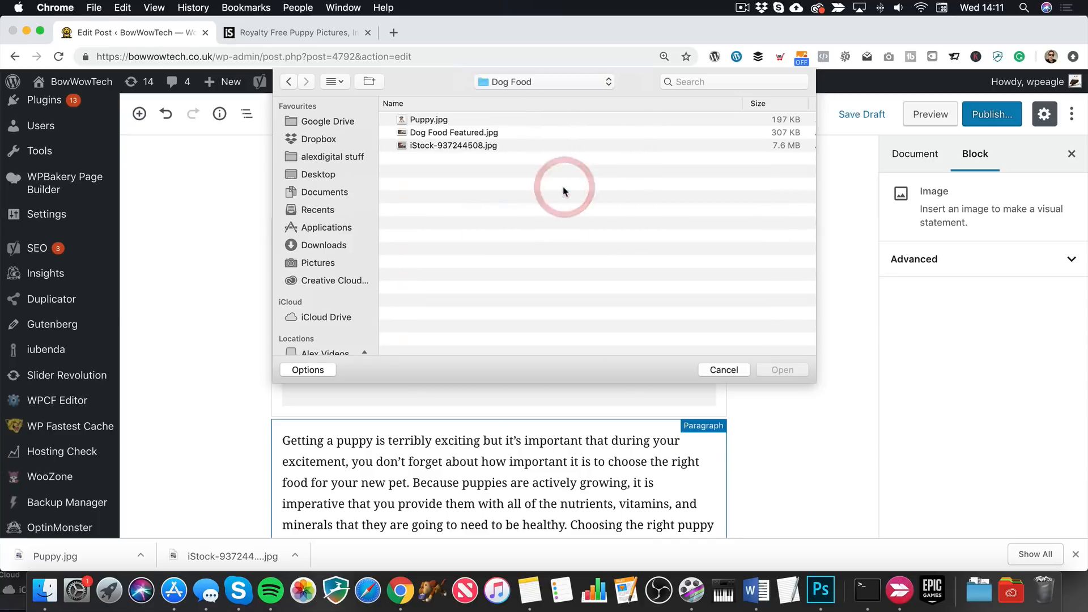
pyautogui.doubleClick(482, 120)
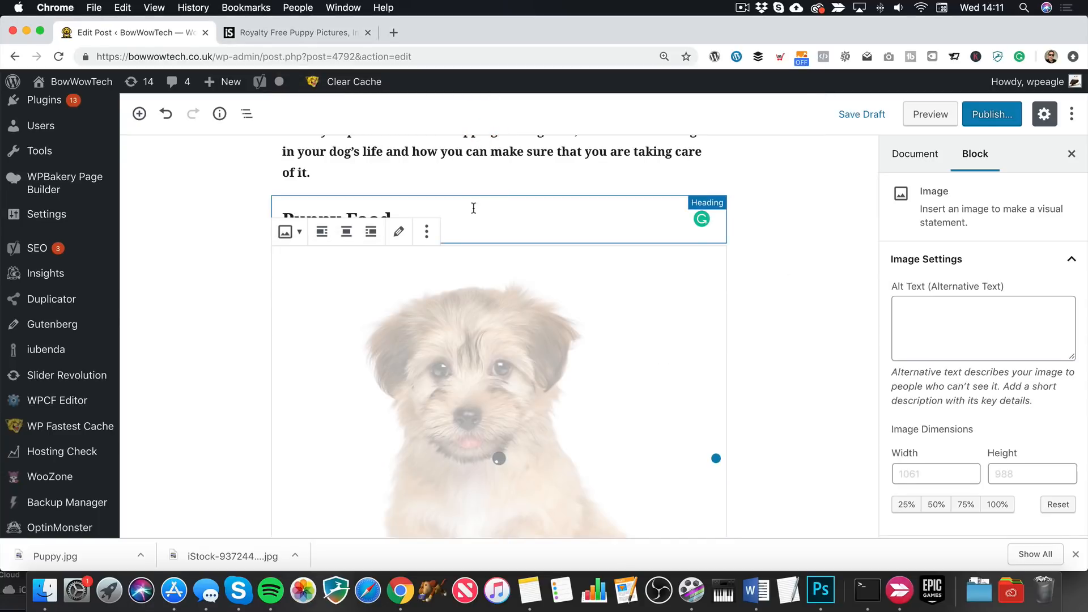
# Step: Shrink the puppy image in the Puppy Food section to about 165 by 154 pixels
pyautogui.scroll(-5, 790, 330)
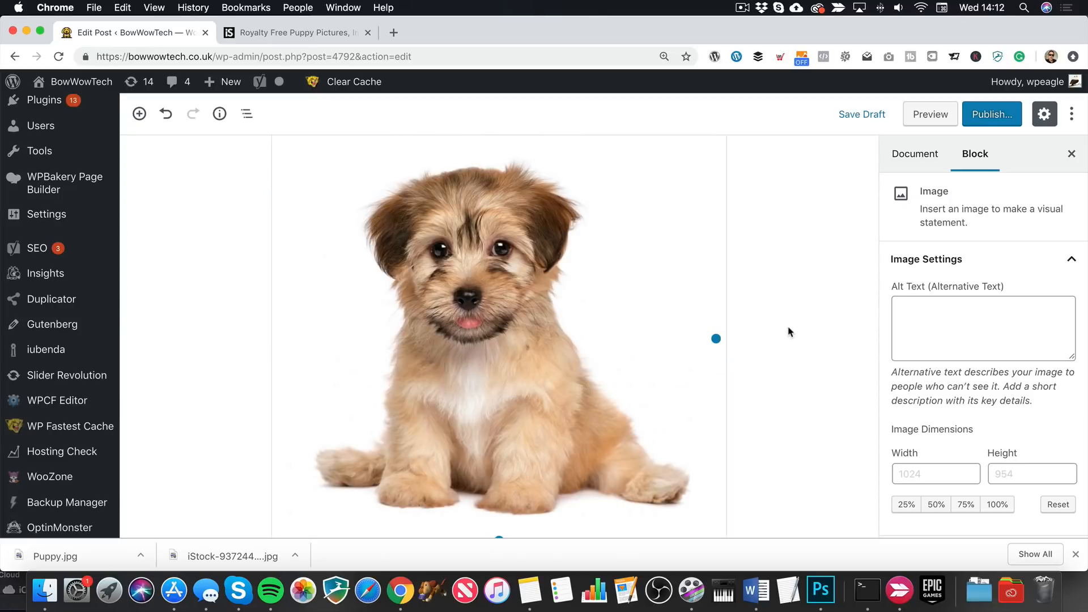
pyautogui.scroll(-3, 790, 331)
pyautogui.scroll(5, 789, 332)
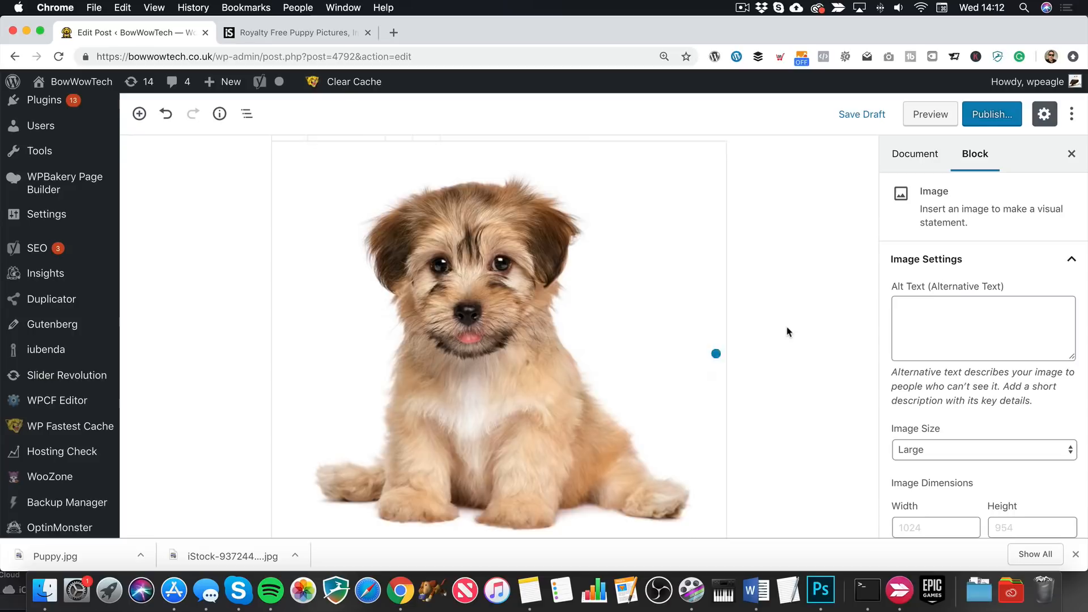
pyautogui.scroll(-5, 636, 263)
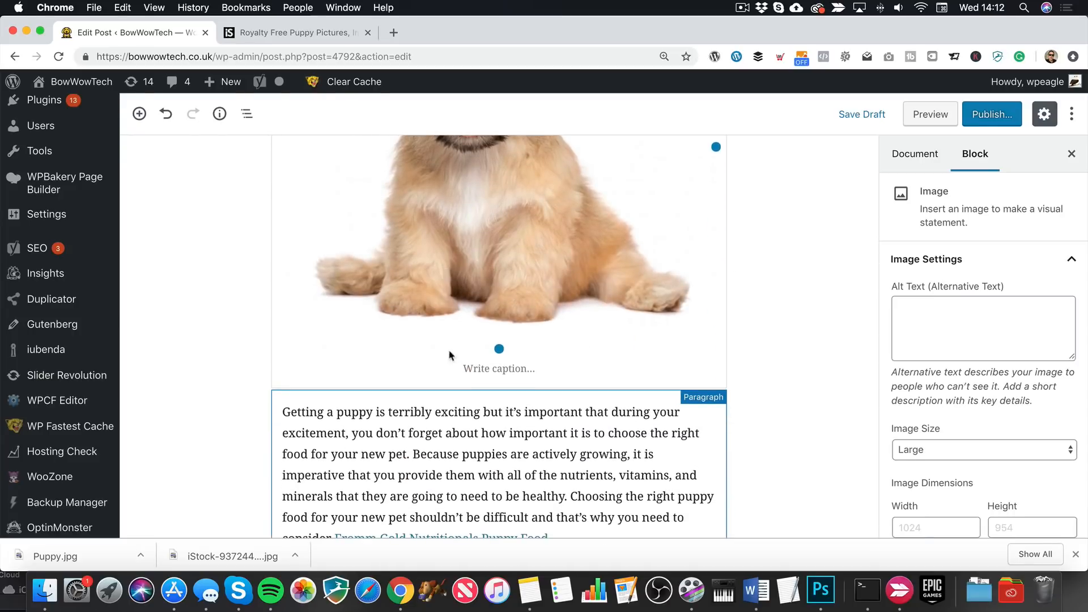
pyautogui.scroll(5, 593, 307)
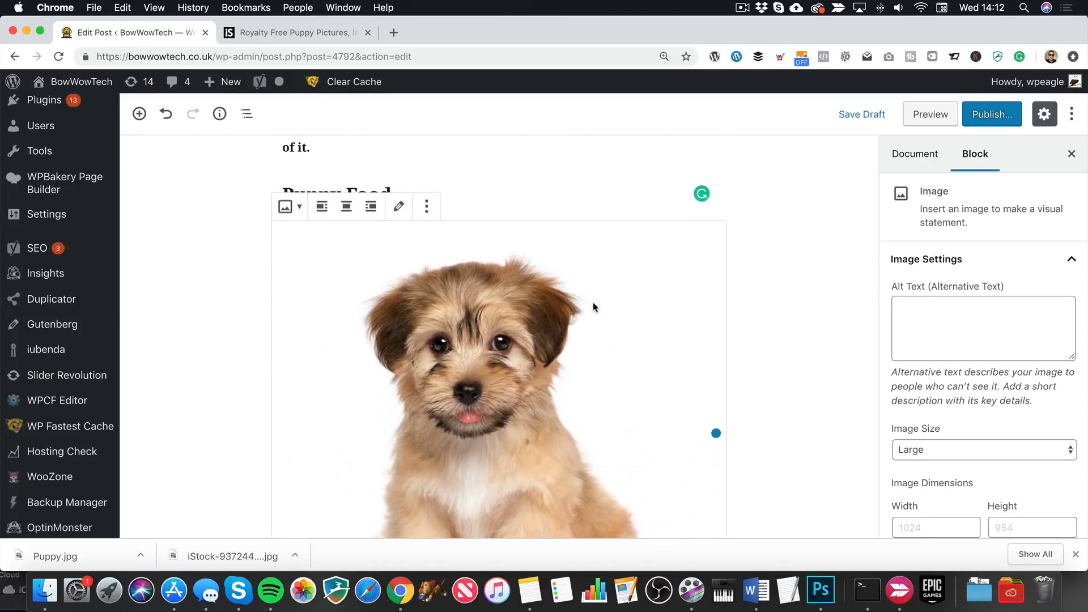
pyautogui.scroll(-2, 590, 280)
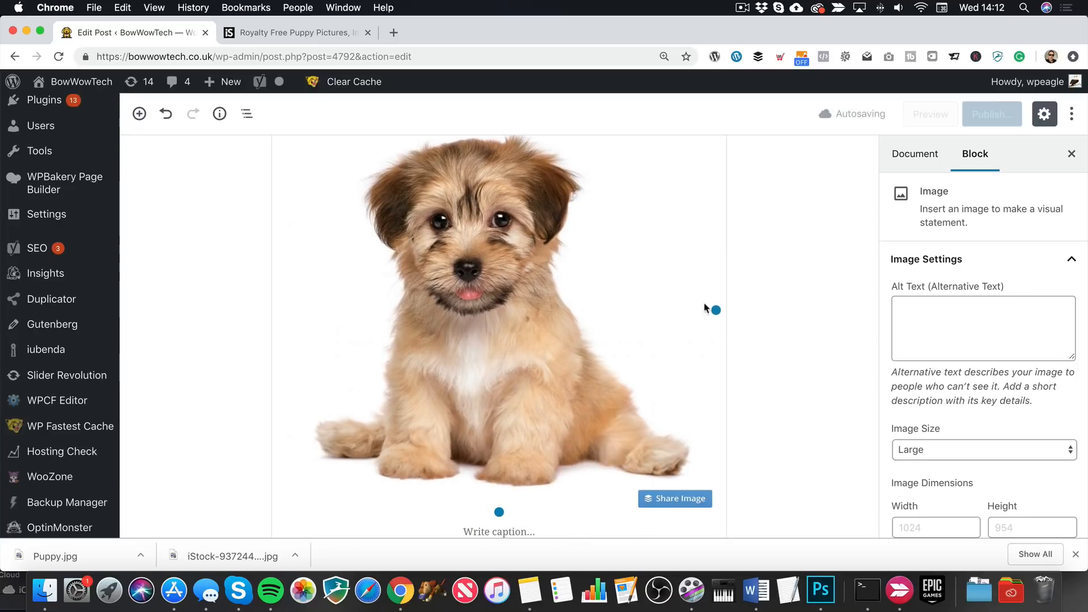
pyautogui.moveTo(716, 308); pyautogui.dragTo(428, 308)
pyautogui.scroll(3, 506, 350)
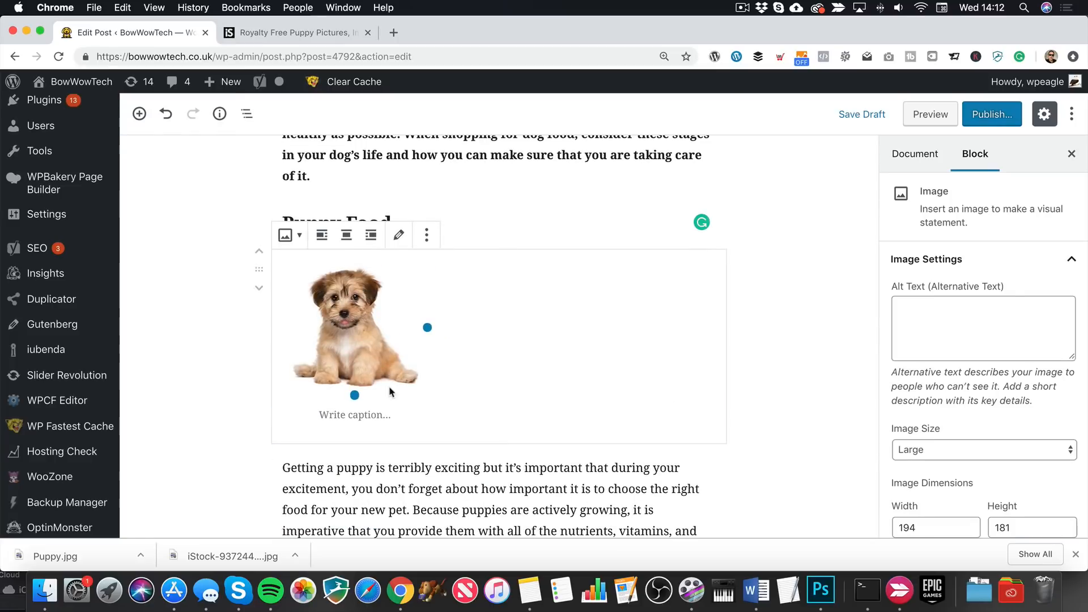
pyautogui.moveTo(354, 395); pyautogui.dragTo(346, 374)
pyautogui.click(357, 321)
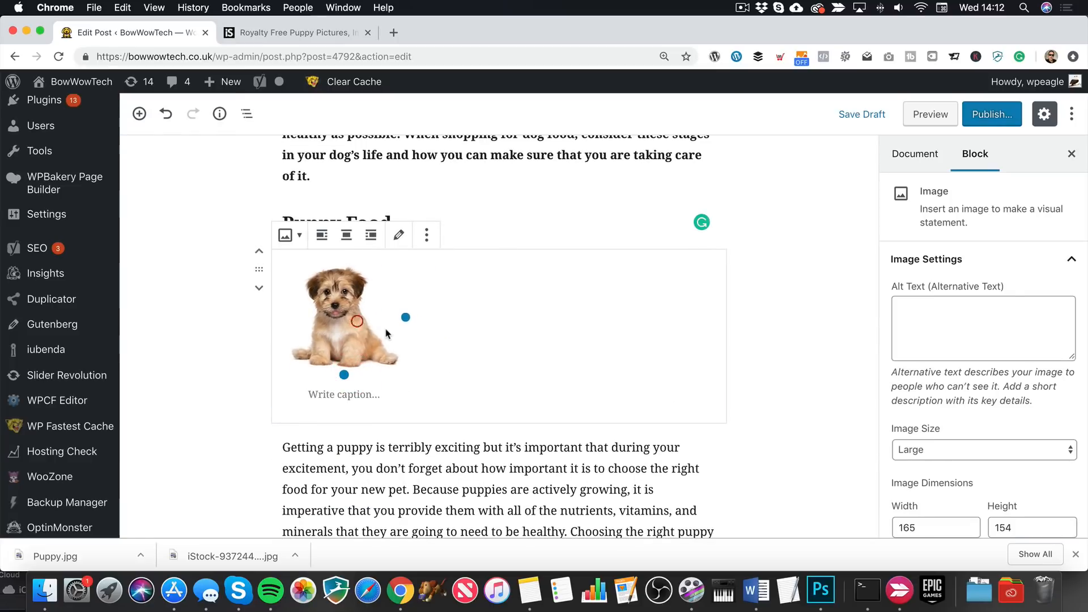
# Step: Align the puppy image right so the Puppy Food paragraph wraps around it, and open the image block's additional options
pyautogui.click(371, 235)
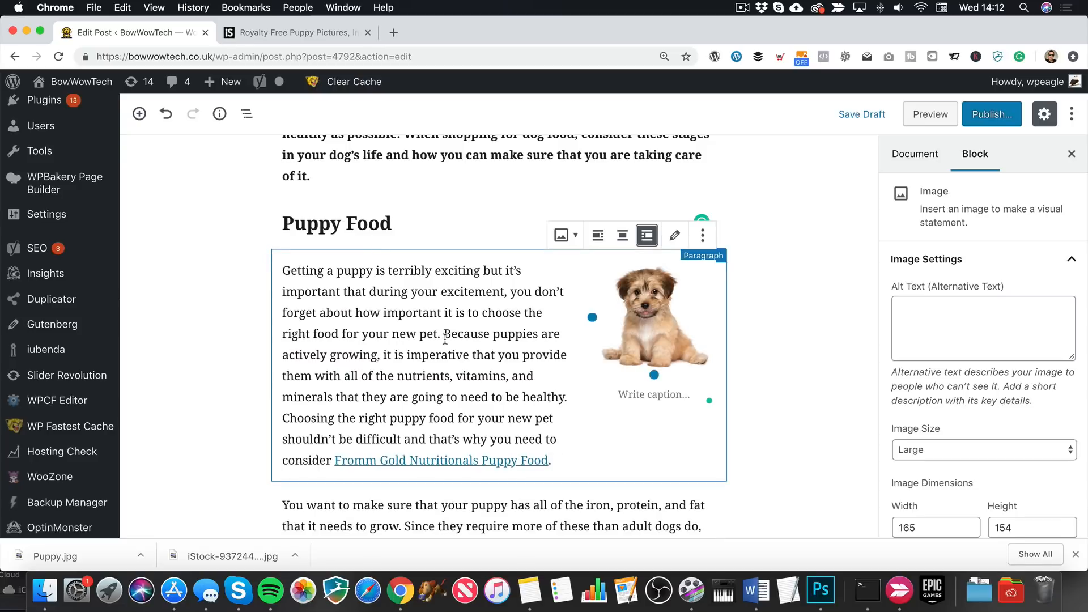
pyautogui.click(702, 235)
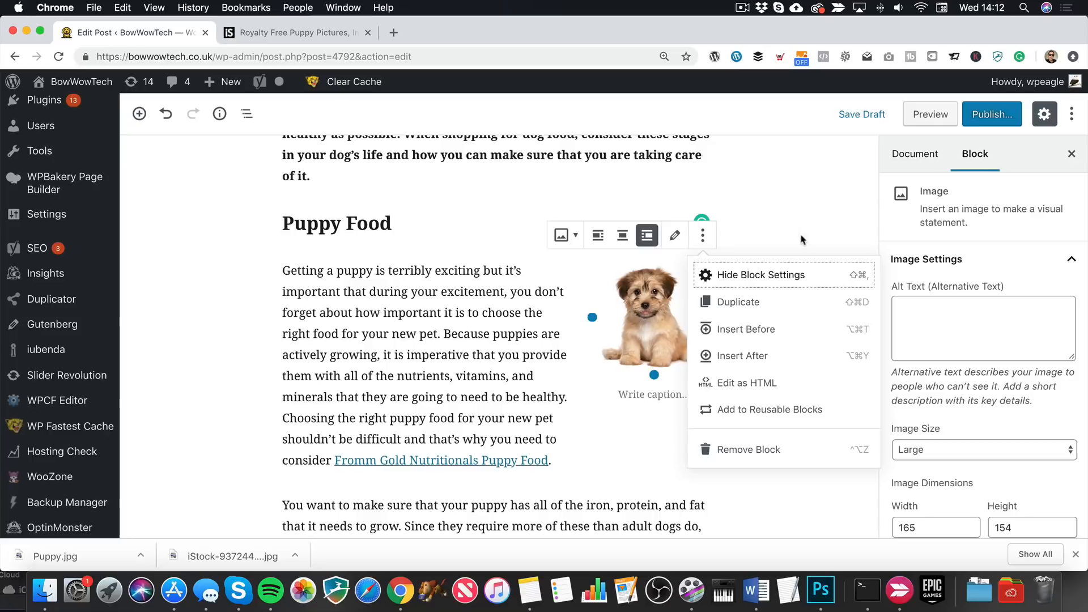
# Step: Add the puppy image to the reusable blocks under the name Puppy Image and save it
pyautogui.click(782, 409)
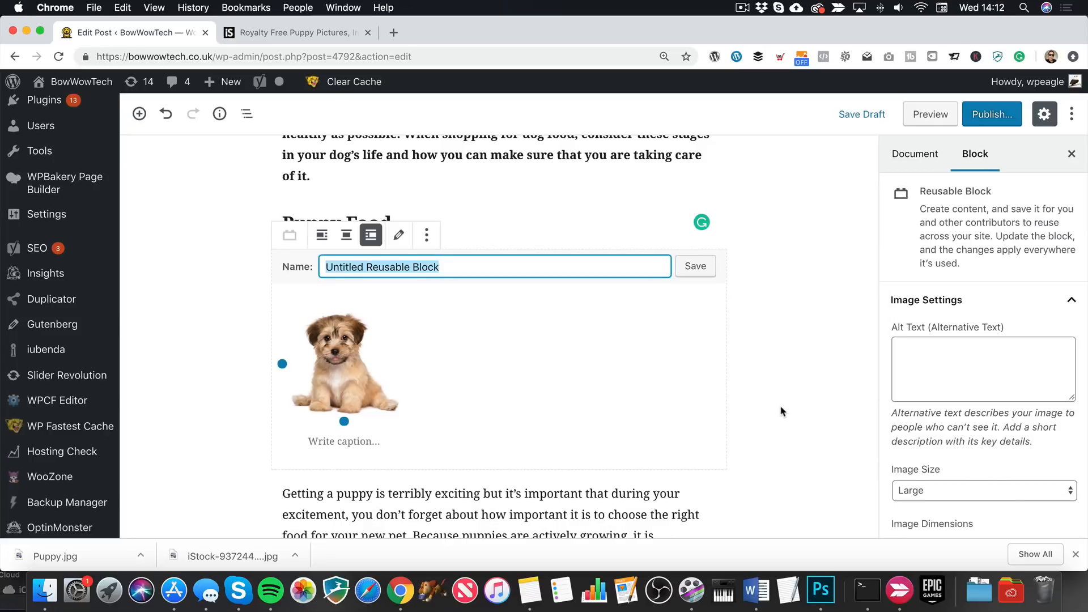
pyautogui.write('Puppy Image')
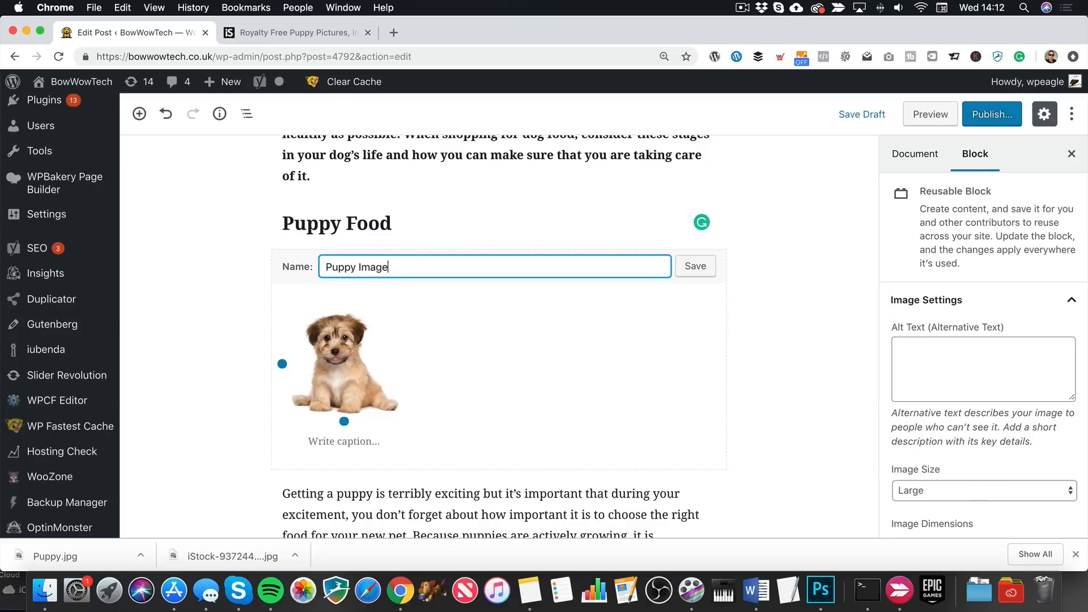
pyautogui.click(696, 266)
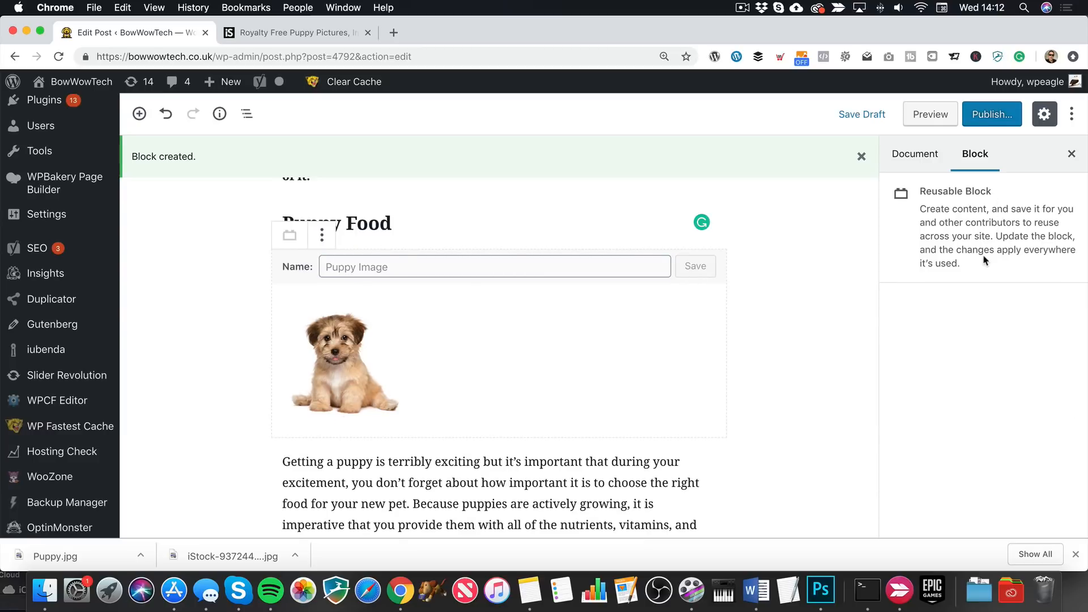
# Step: Check the block library's Reusable section for the saved Puppy Image block
pyautogui.click(139, 113)
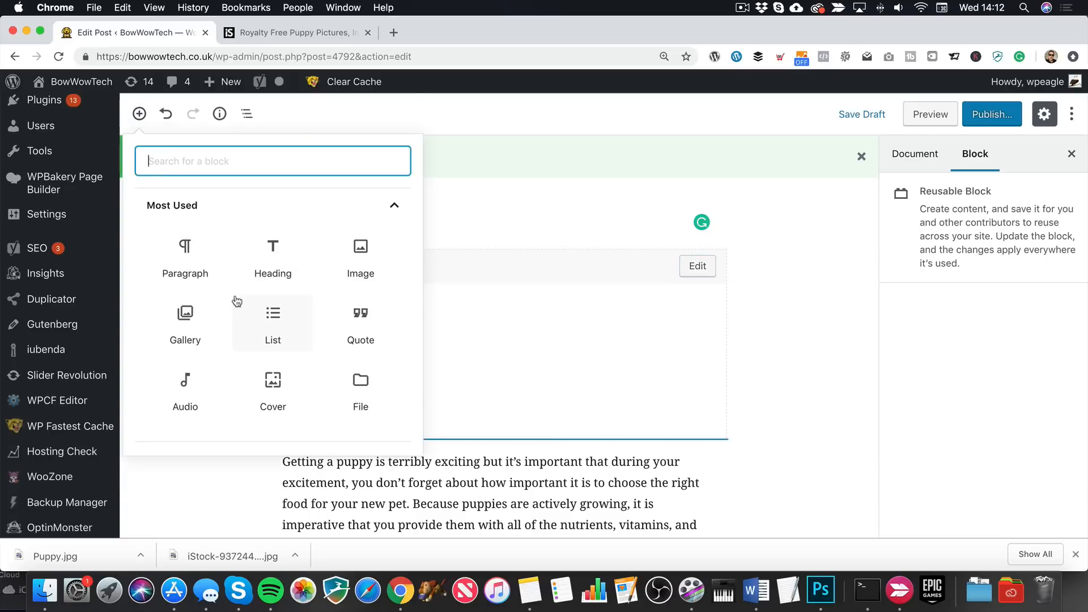
pyautogui.scroll(-4, 220, 226)
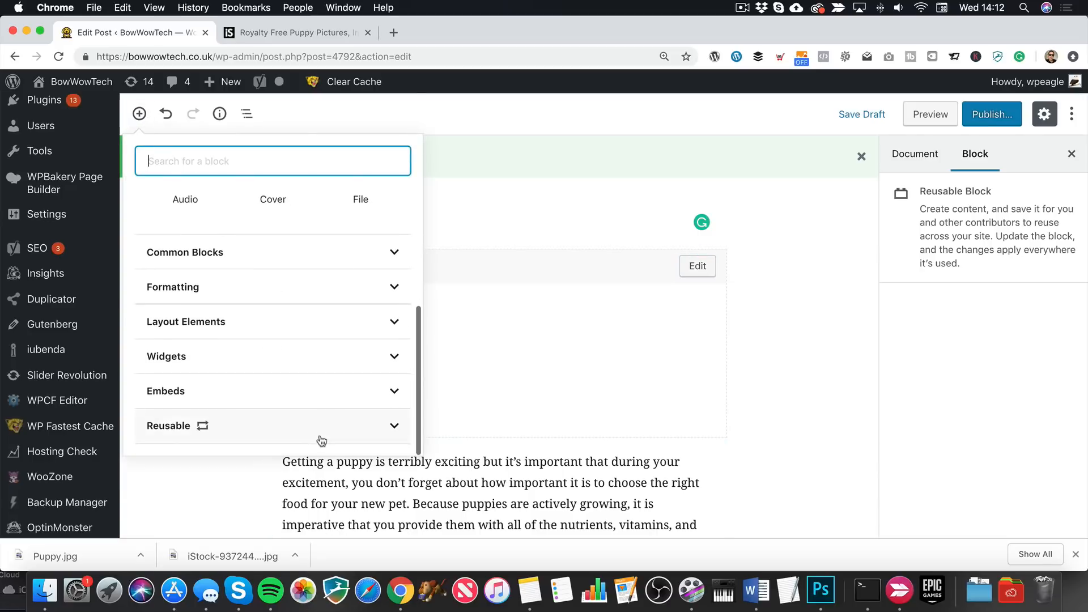
pyautogui.click(358, 431)
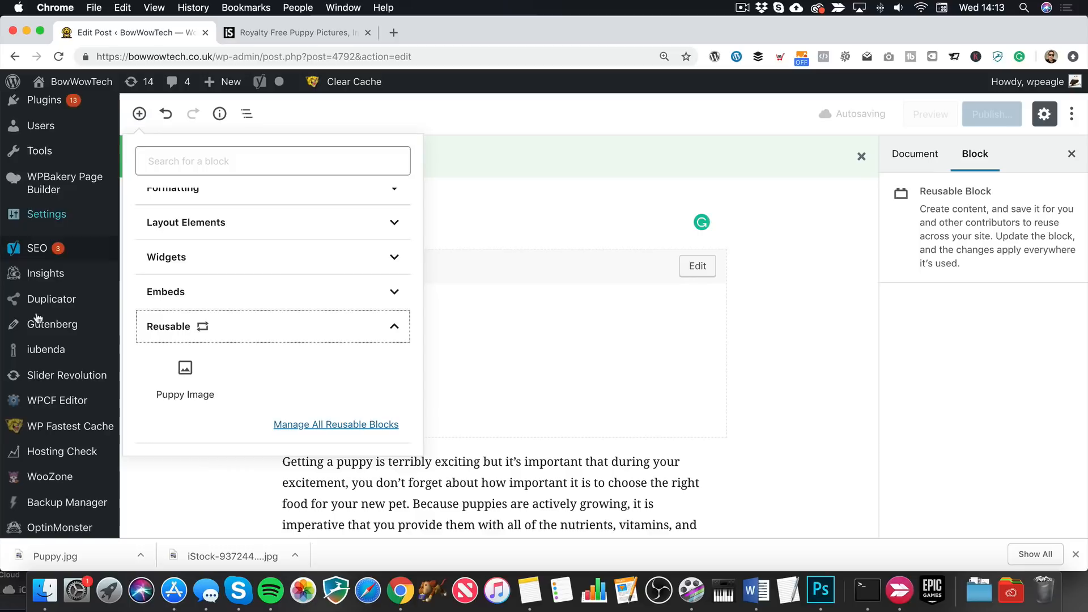
pyautogui.click(797, 281)
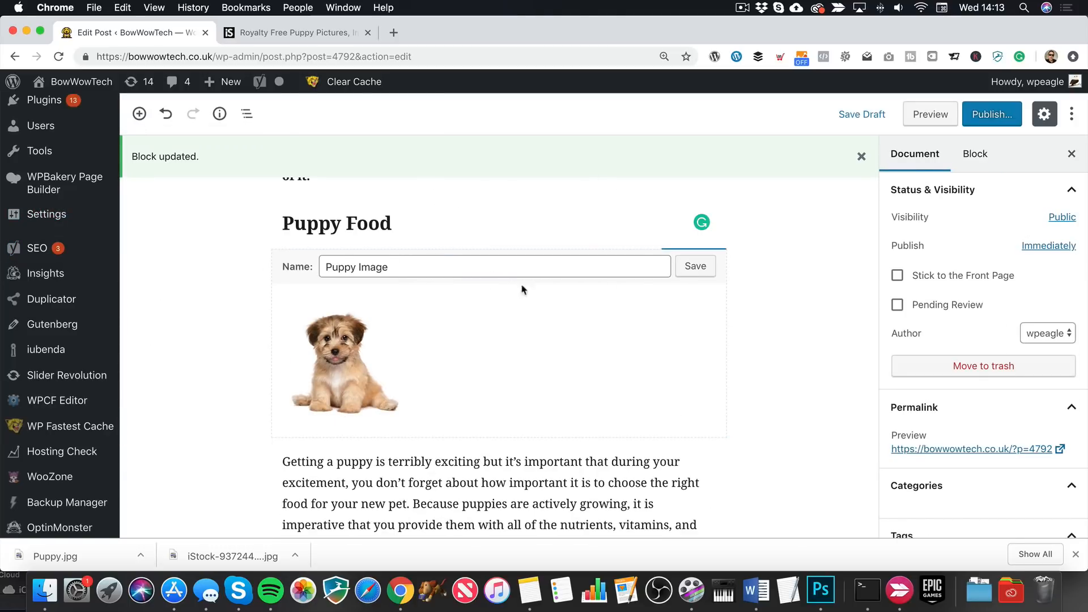
# Step: Convert the Puppy Image reusable block back to a regular block and slightly enlarge the puppy picture beside the Puppy Food paragraph
pyautogui.click(696, 266)
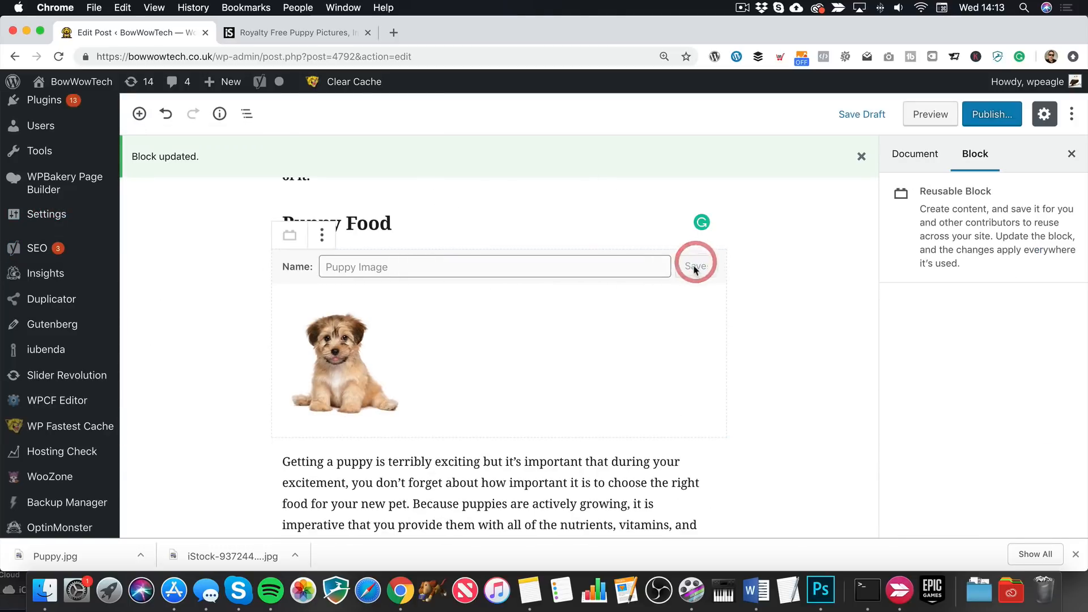
pyautogui.click(322, 235)
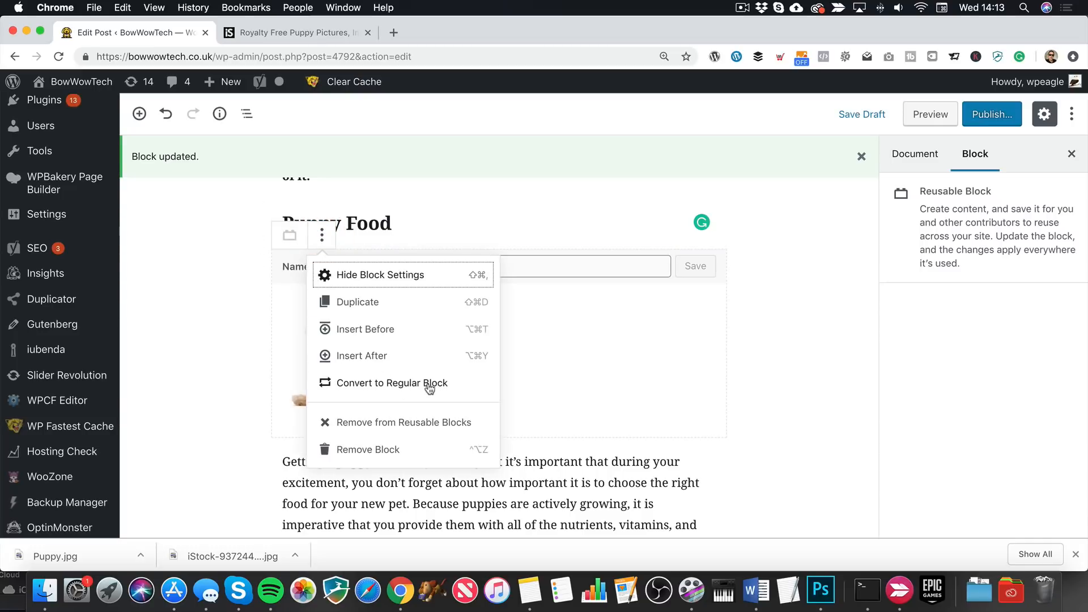
pyautogui.click(429, 385)
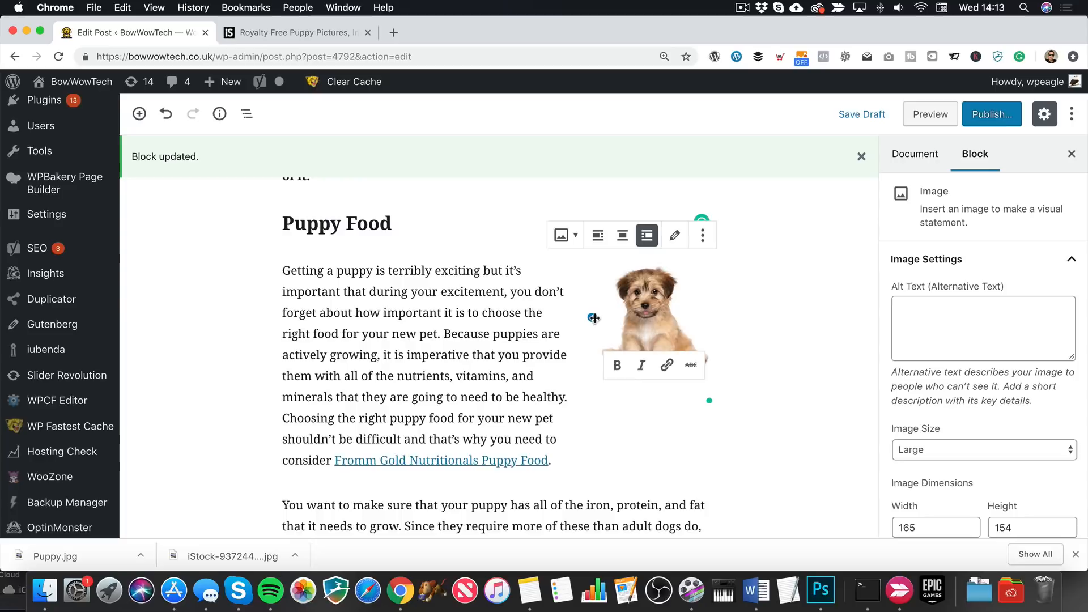
pyautogui.moveTo(592, 317); pyautogui.dragTo(559, 309)
pyautogui.click(797, 332)
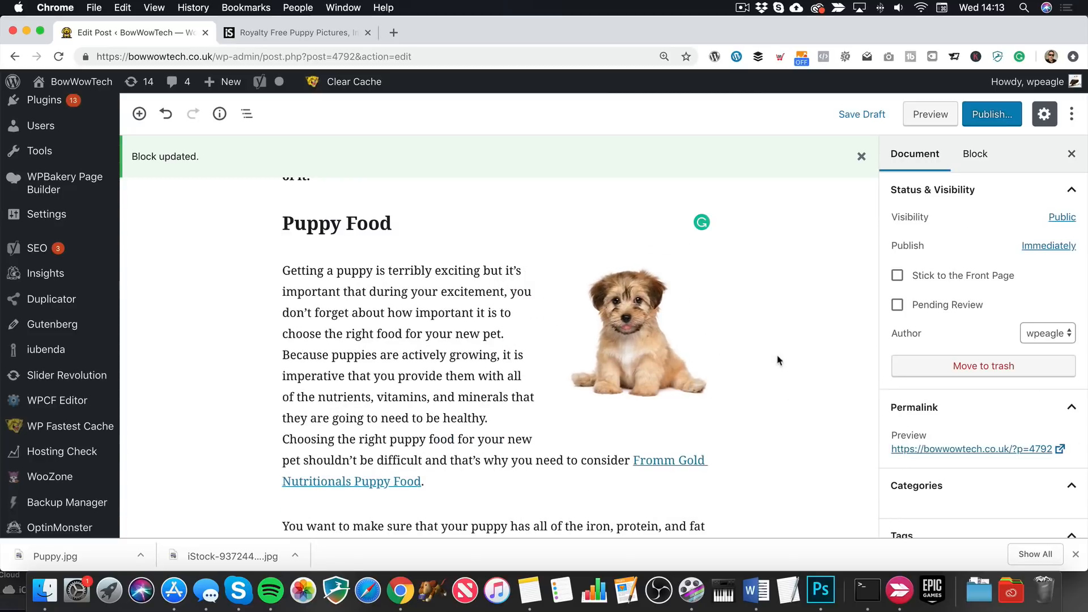
# Step: Open the Amazon product page linked from Health Extension in the paragraph starting "To ensure that you are correctly answering"
pyautogui.scroll(-7, 674, 338)
pyautogui.scroll(3, 510, 334)
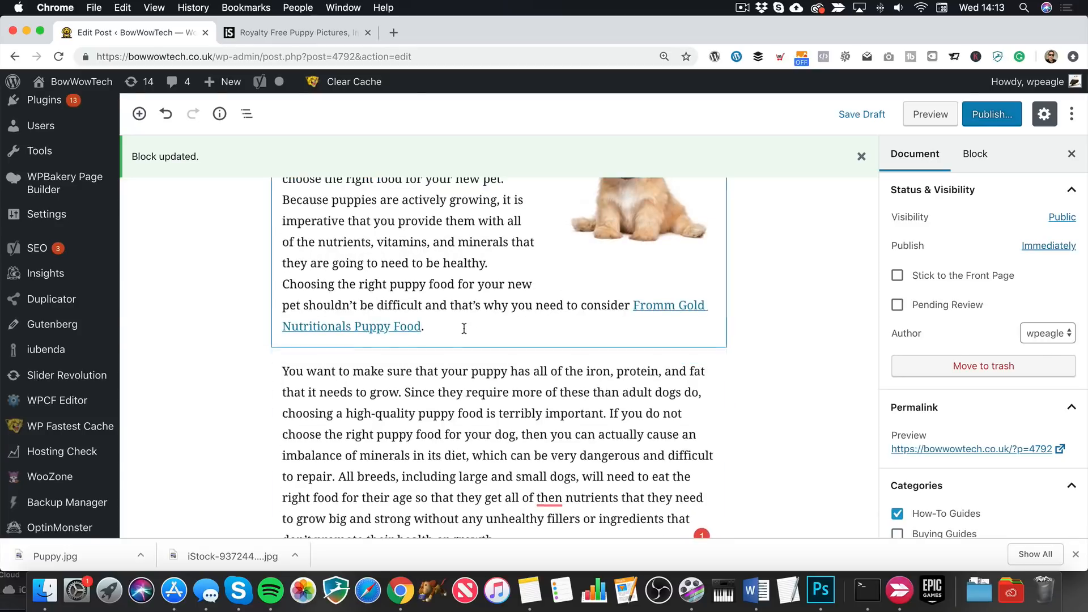
pyautogui.scroll(-3, 461, 334)
pyautogui.scroll(-10, 462, 334)
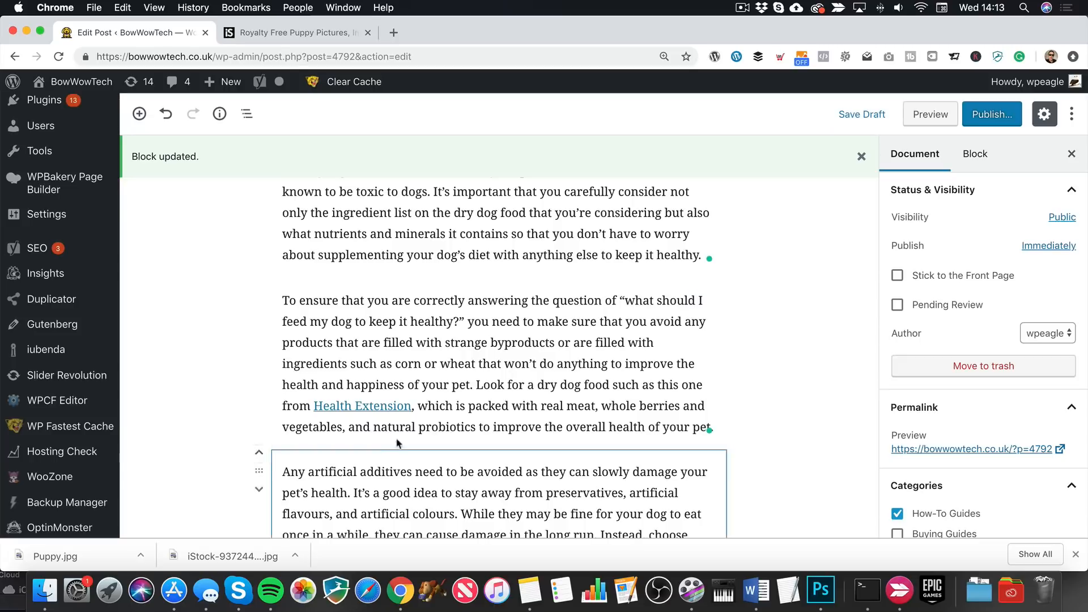
pyautogui.click(361, 405)
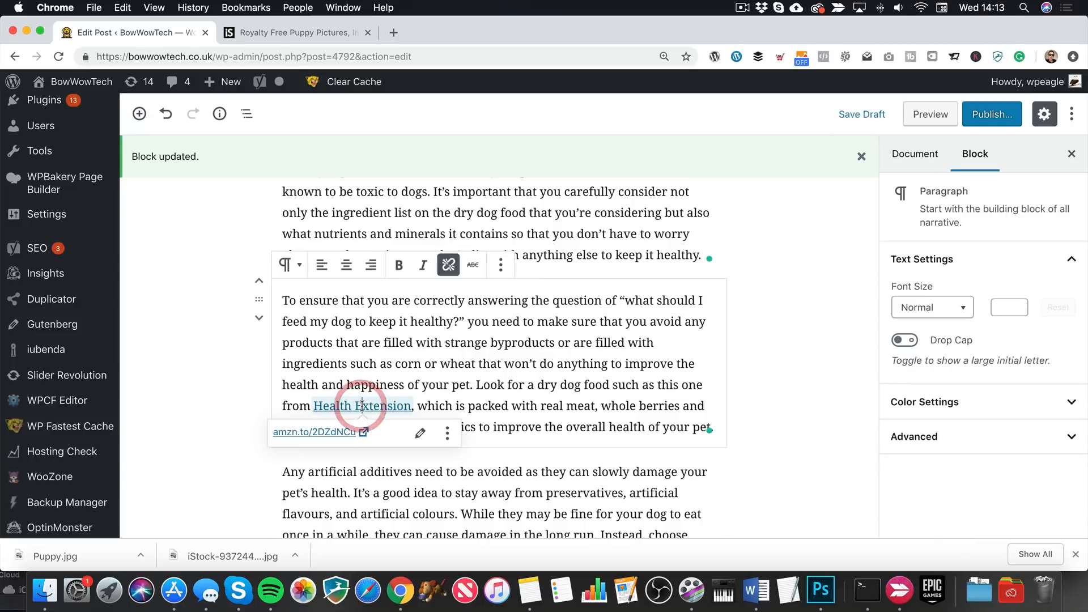
pyautogui.click(344, 431)
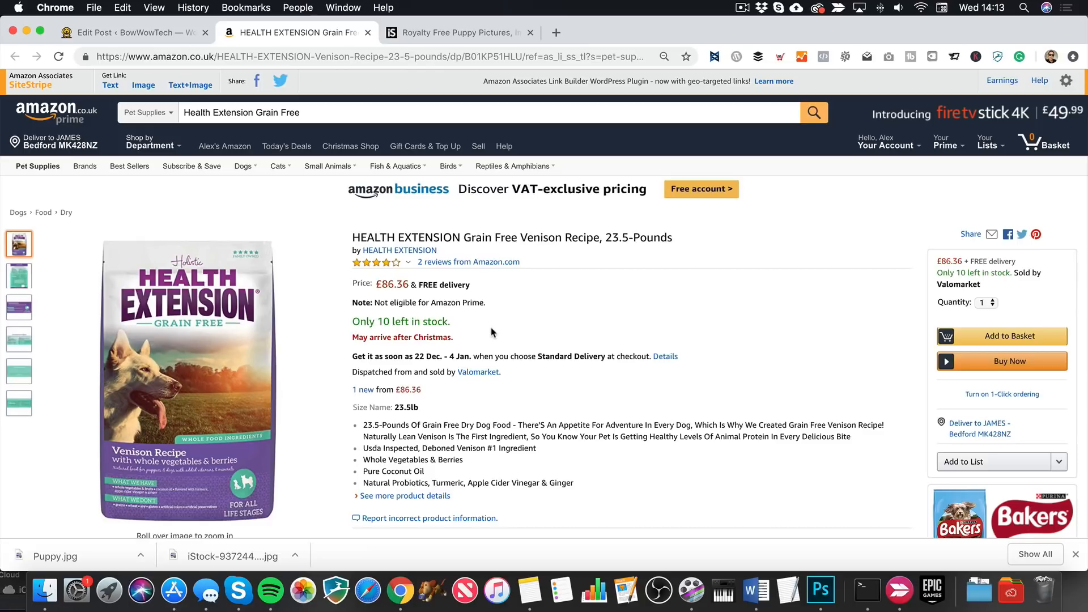
pyautogui.scroll(1, 493, 334)
pyautogui.scroll(-1, 494, 340)
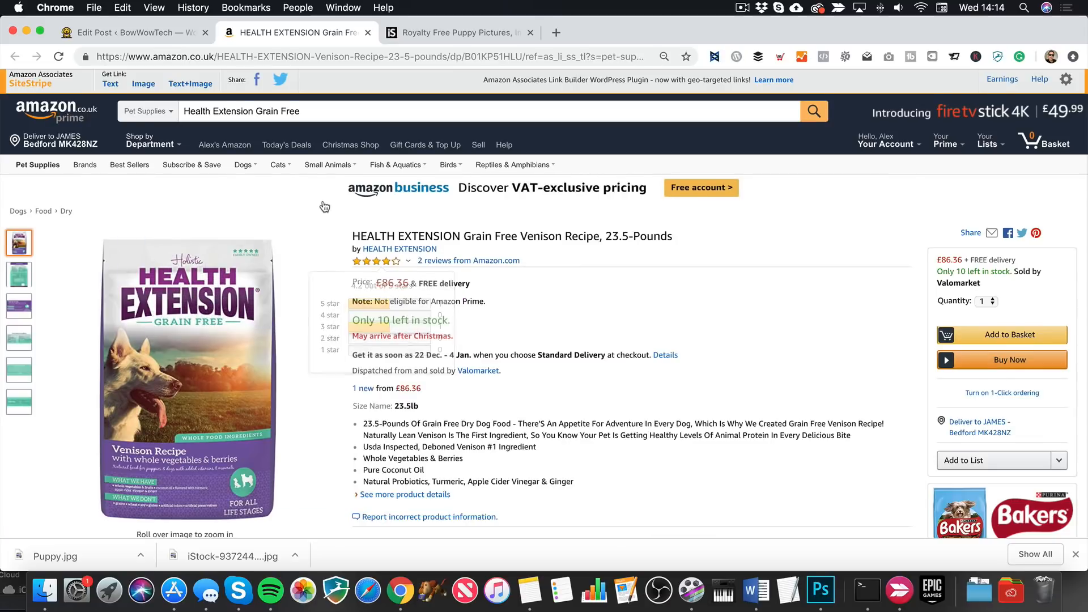
pyautogui.scroll(1, 221, 158)
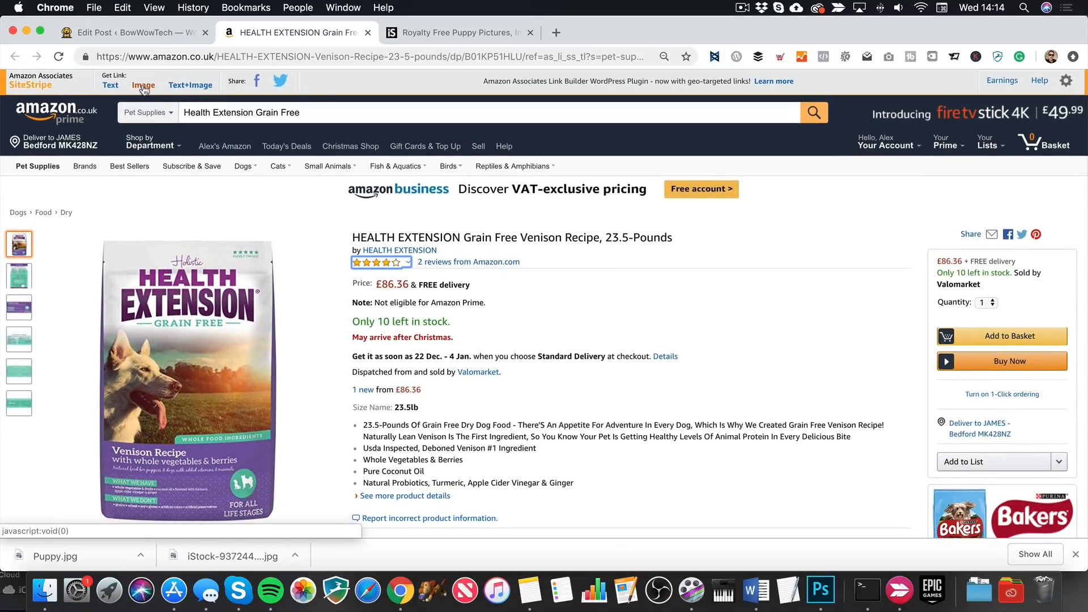
# Step: Generate a Large affiliate image link for the Health Extension product with SiteStripe and copy its HTML code
pyautogui.click(144, 90)
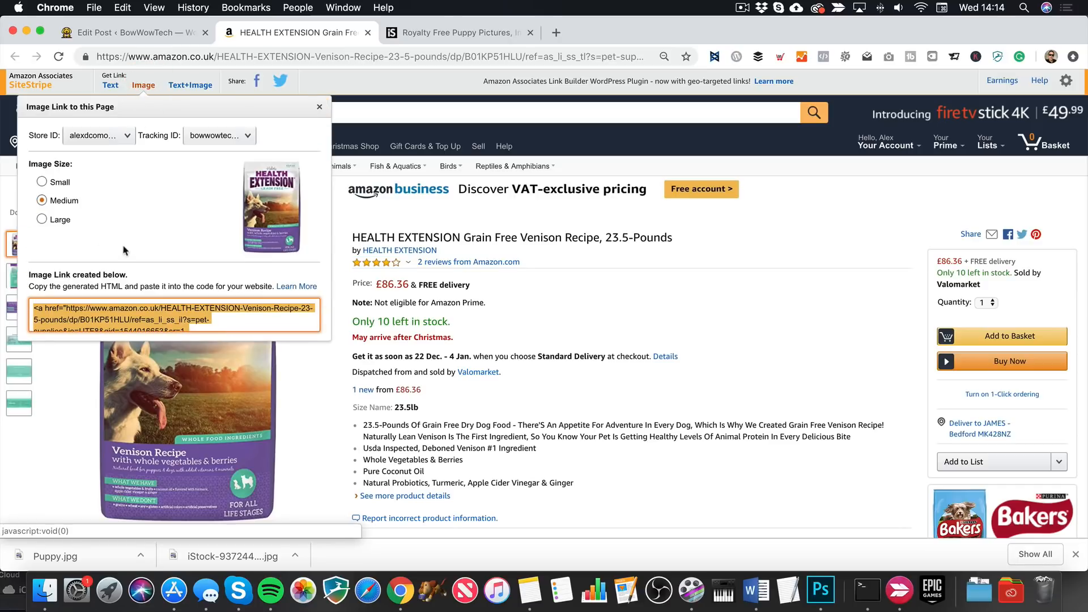
pyautogui.click(42, 219)
pyautogui.scroll(-3, 170, 208)
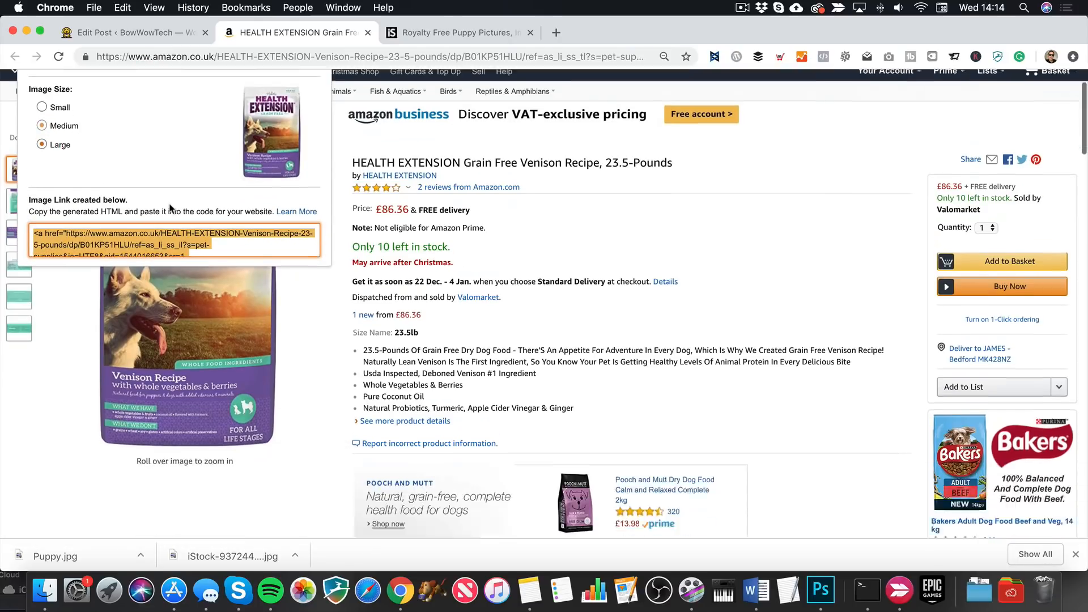
pyautogui.rightClick(172, 206)
pyautogui.click(230, 230)
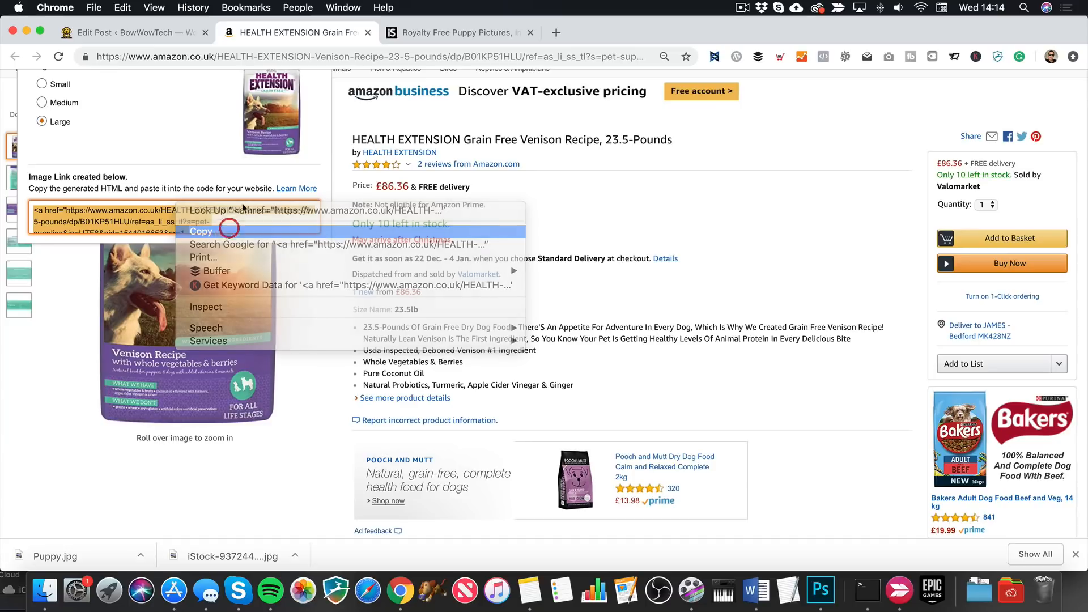
# Step: Return to the WordPress post and insert a Custom HTML block above the paragraph containing the Health Extension link
pyautogui.click(138, 32)
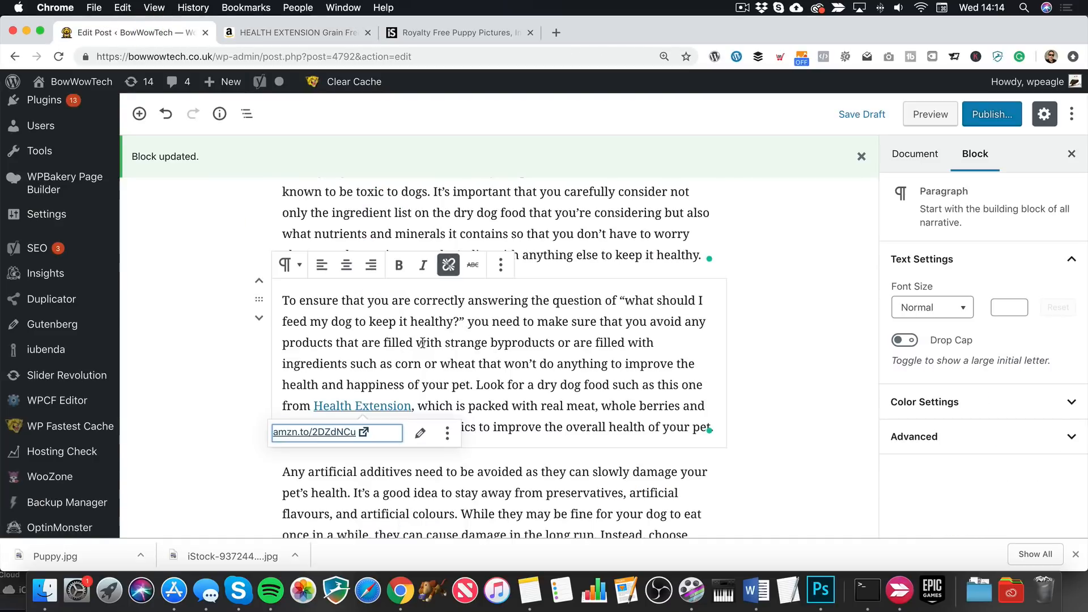
pyautogui.click(759, 255)
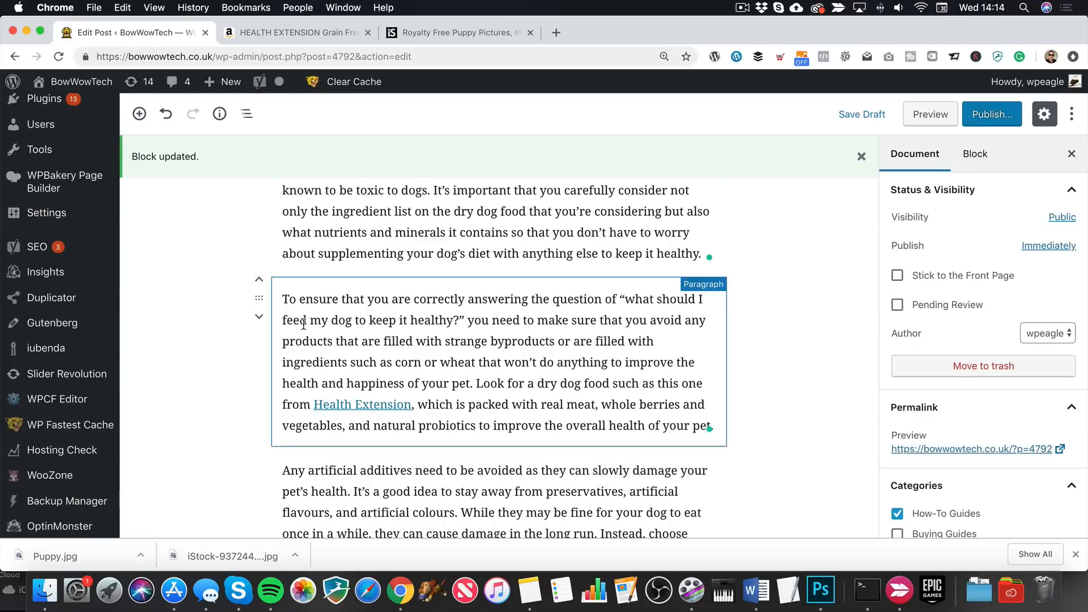
pyautogui.scroll(3, 305, 323)
pyautogui.scroll(-2, 306, 323)
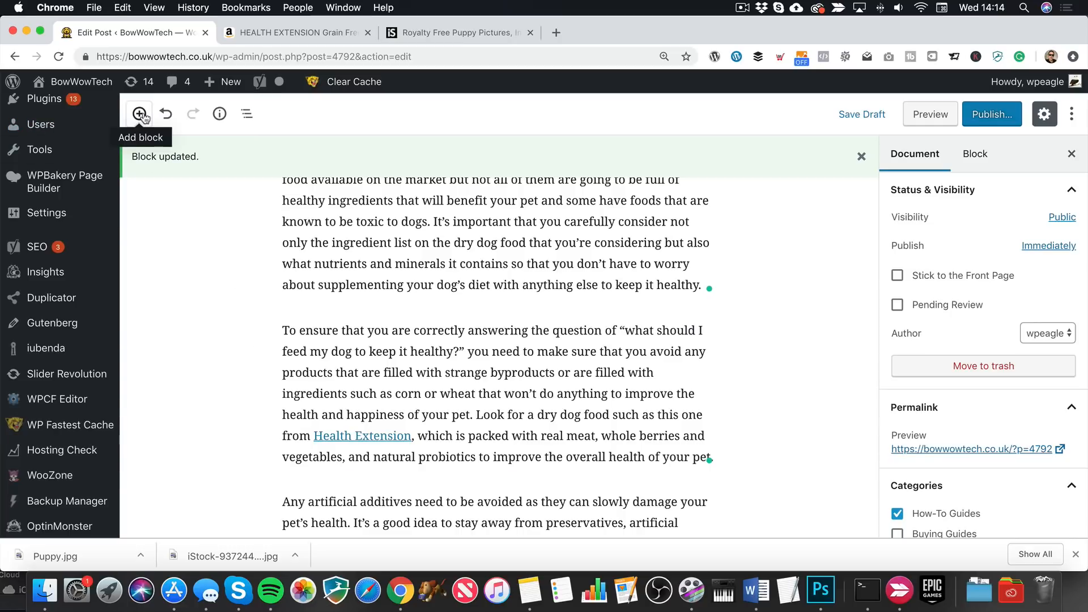
pyautogui.click(499, 308)
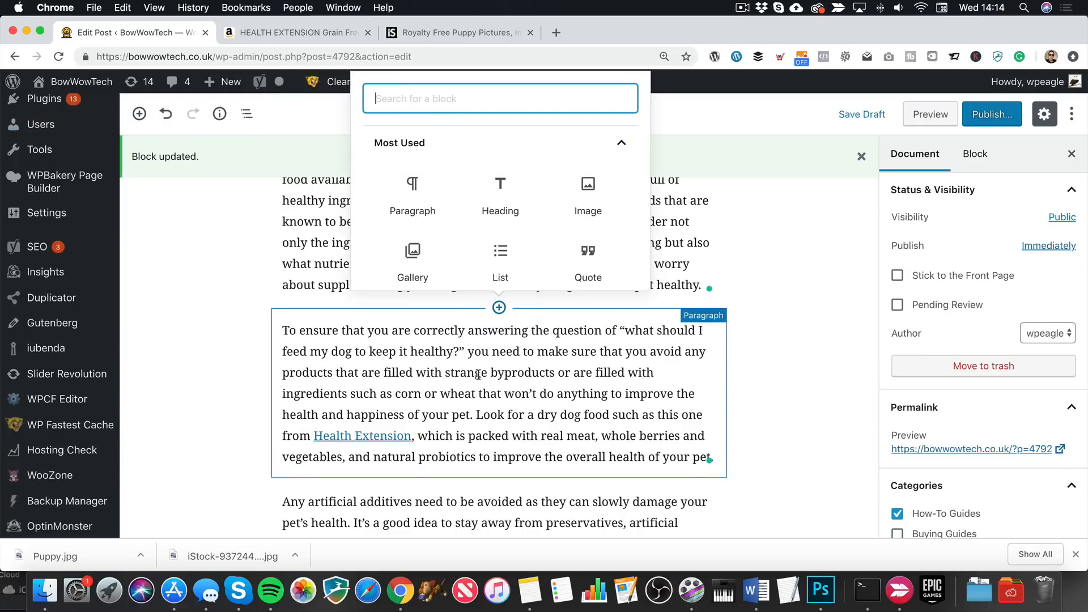
pyautogui.scroll(-5, 523, 221)
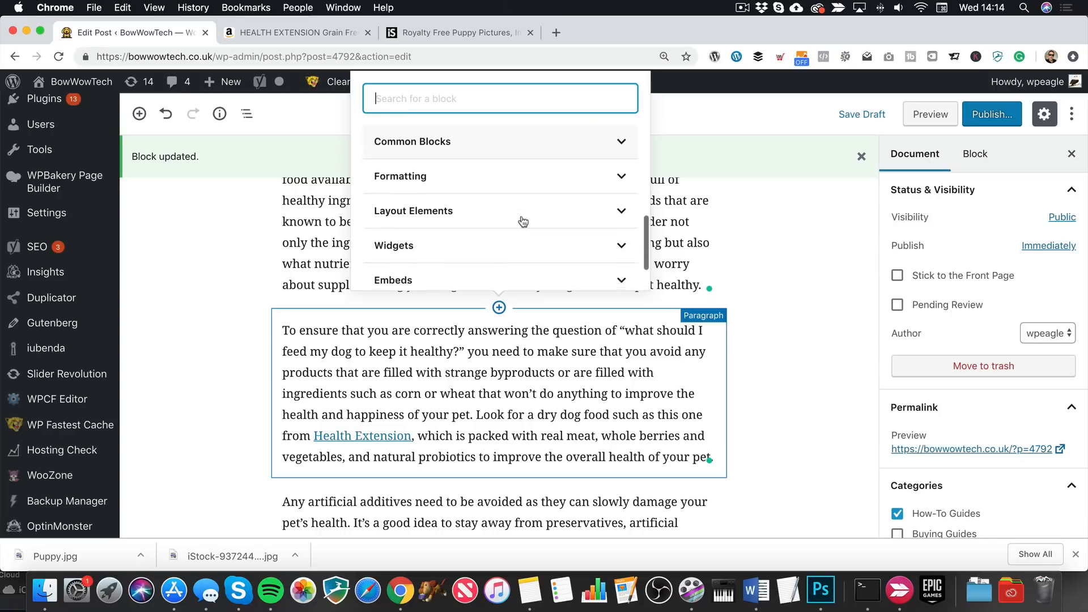
pyautogui.scroll(3, 523, 221)
pyautogui.scroll(3, 524, 221)
pyautogui.scroll(-5, 523, 221)
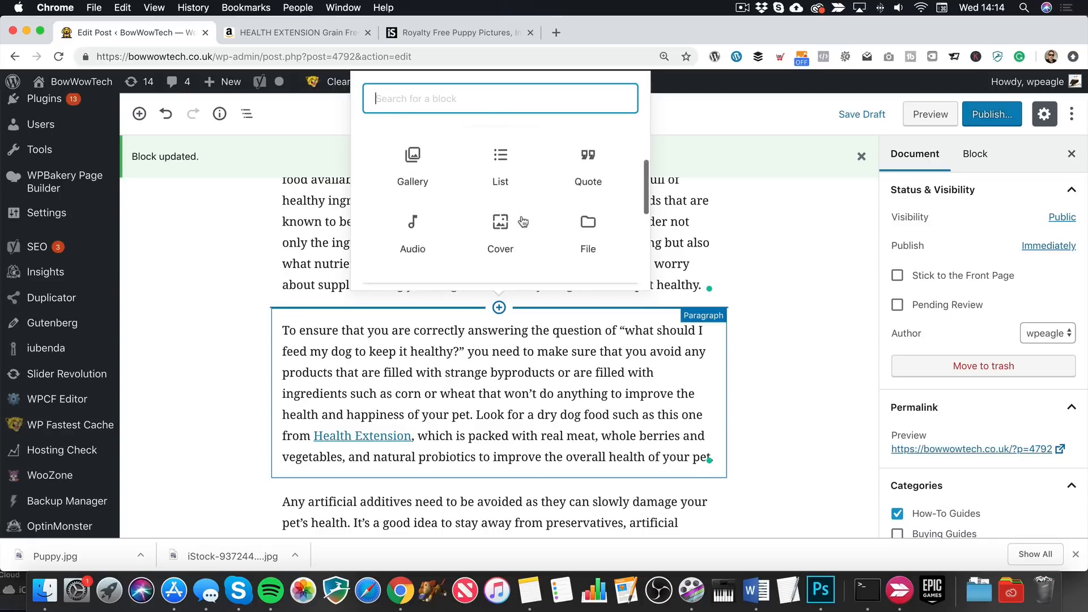
pyautogui.click(613, 203)
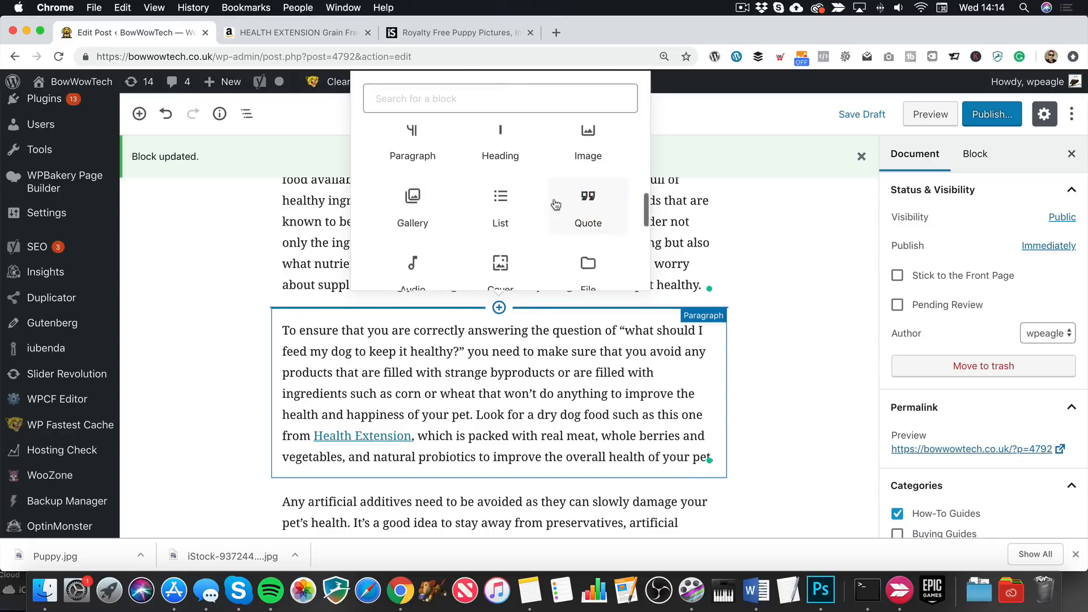
pyautogui.scroll(-3, 555, 205)
pyautogui.scroll(3, 554, 205)
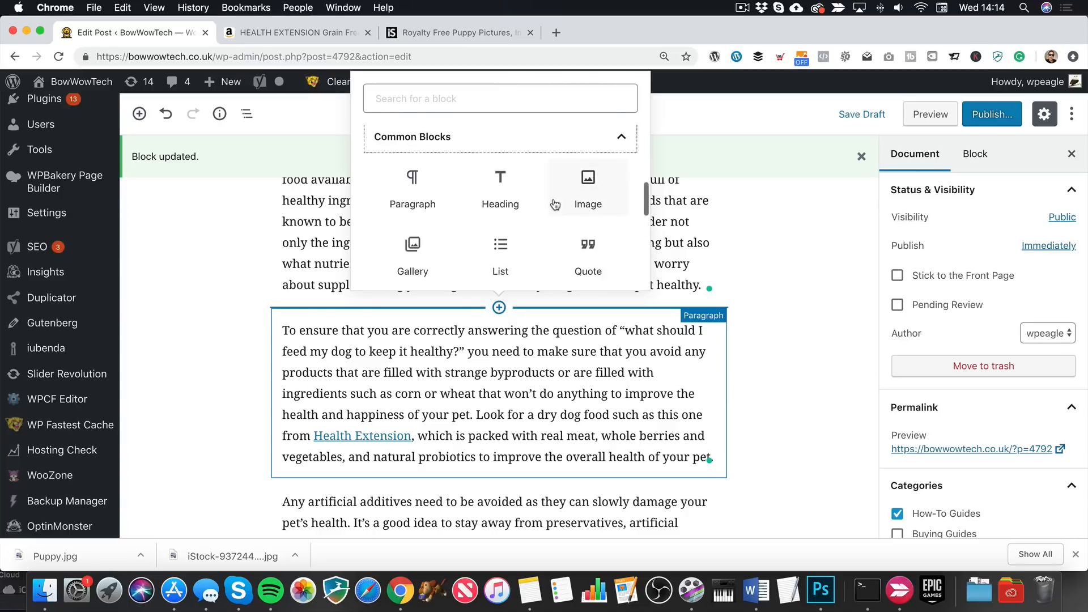
pyautogui.scroll(-4, 554, 205)
pyautogui.click(555, 243)
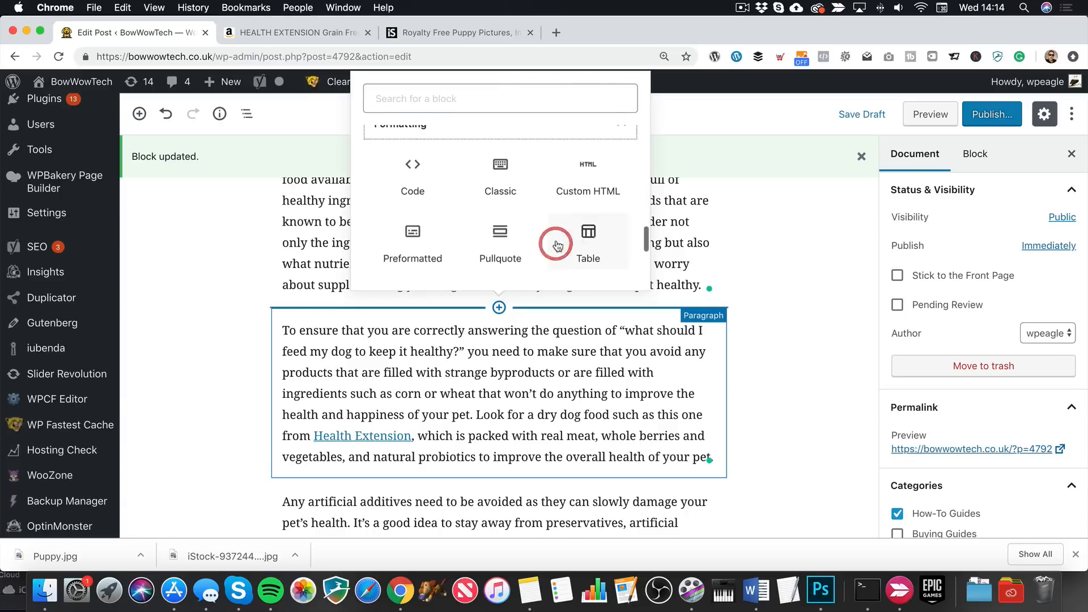
pyautogui.scroll(-2, 564, 215)
pyautogui.scroll(2, 566, 199)
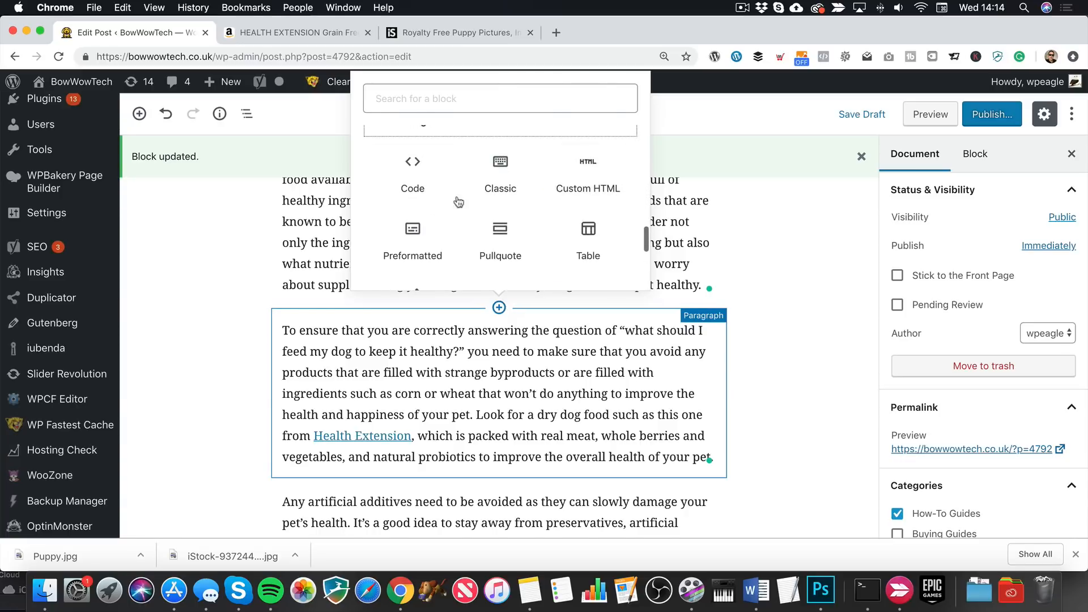
pyautogui.click(588, 173)
# Step: Paste the copied Amazon image link code into the Custom HTML block and preview the resulting product image
pyautogui.rightClick(400, 339)
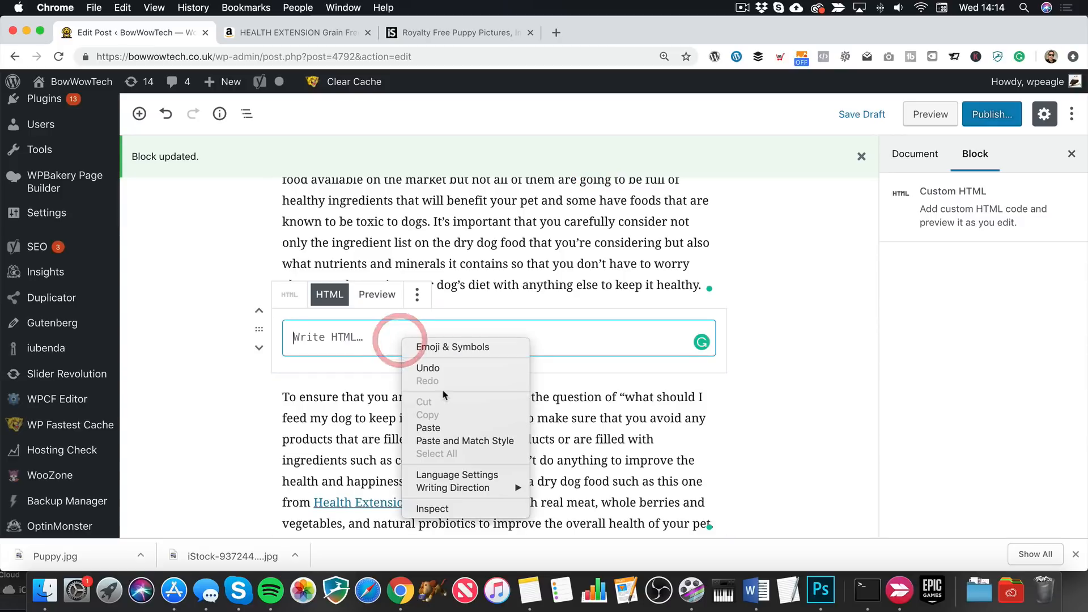
pyautogui.click(435, 427)
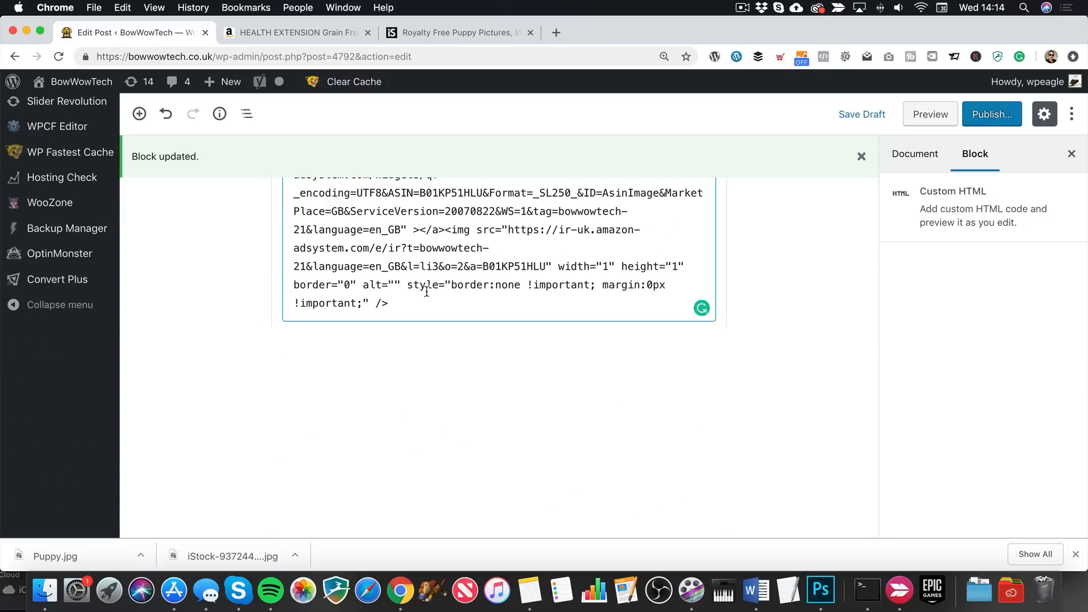
pyautogui.scroll(10, 426, 292)
pyautogui.scroll(-2, 426, 292)
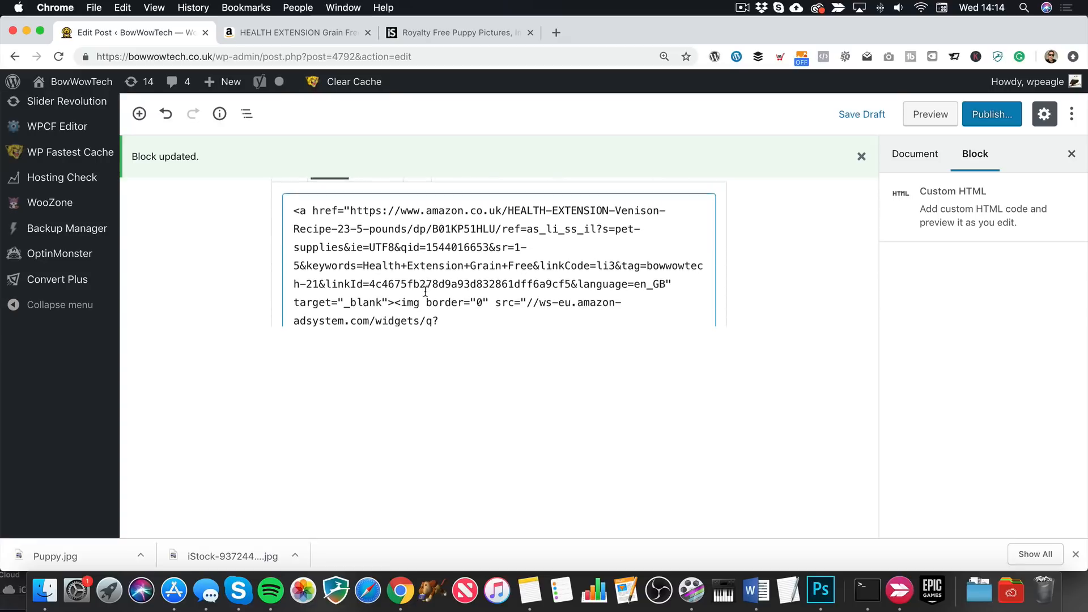
pyautogui.scroll(1, 425, 292)
pyautogui.click(376, 191)
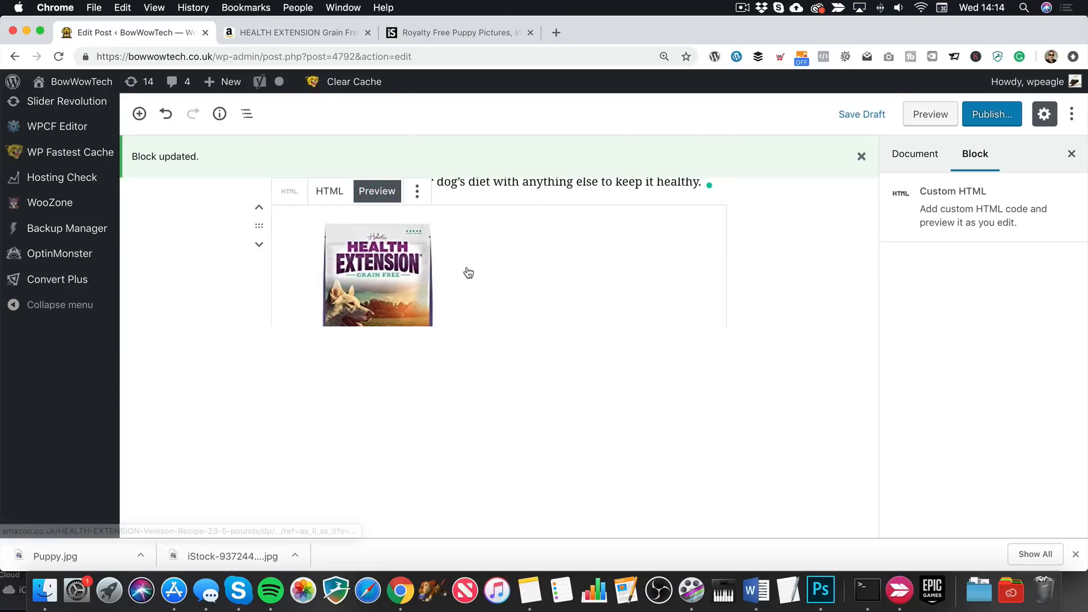
pyautogui.scroll(-2, 466, 273)
pyautogui.scroll(3, 464, 272)
pyautogui.scroll(-2, 464, 272)
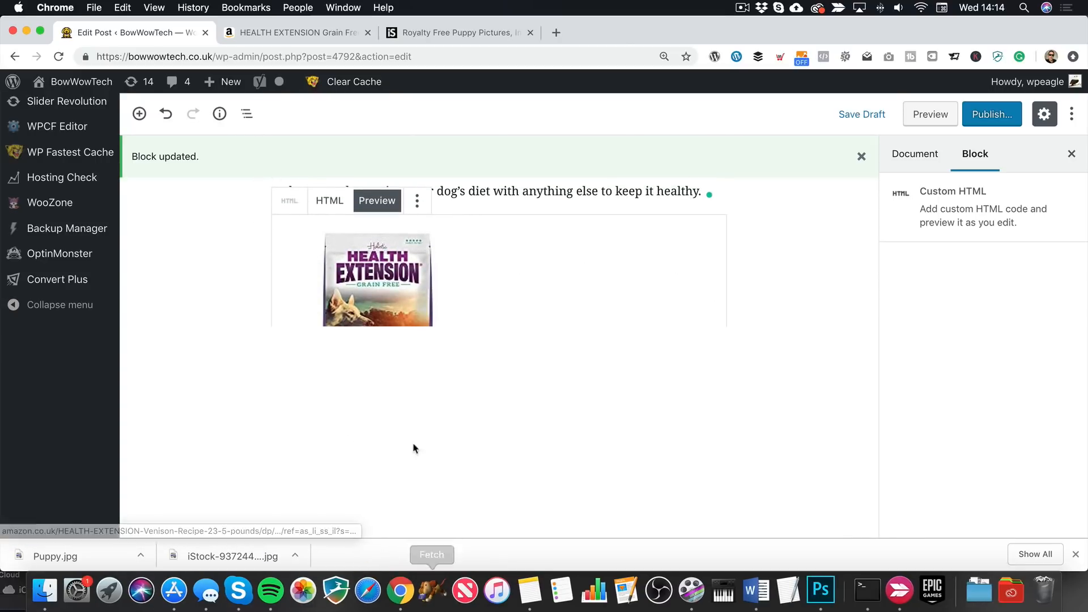
# Step: Check the Health Extension Custom HTML block in code and preview views, and convert it to regular blocks
pyautogui.scroll(-2, 541, 404)
pyautogui.scroll(3, 512, 383)
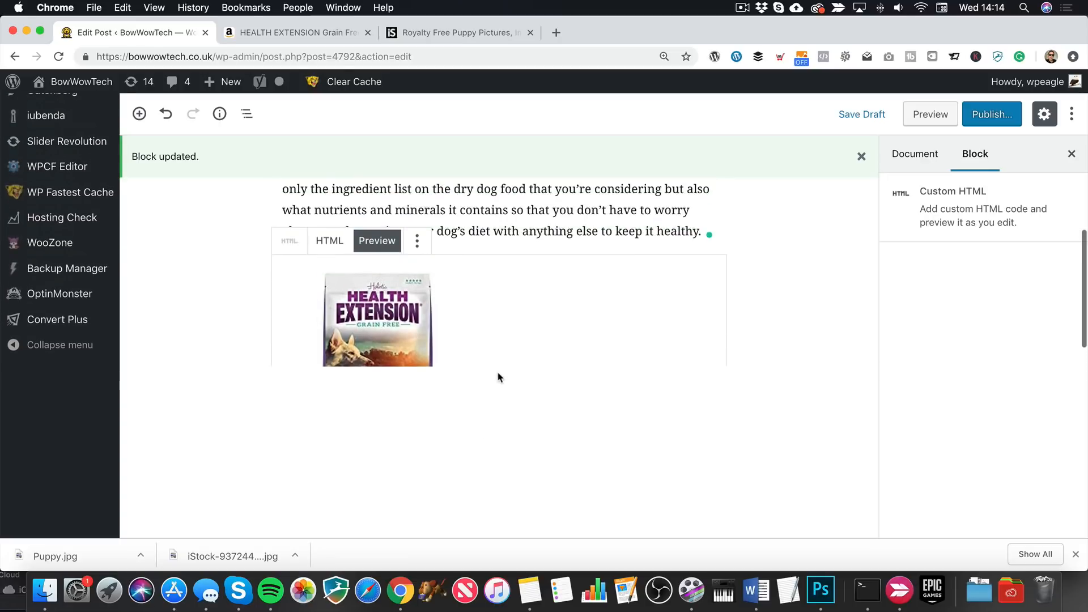
pyautogui.click(342, 249)
pyautogui.scroll(-5, 453, 397)
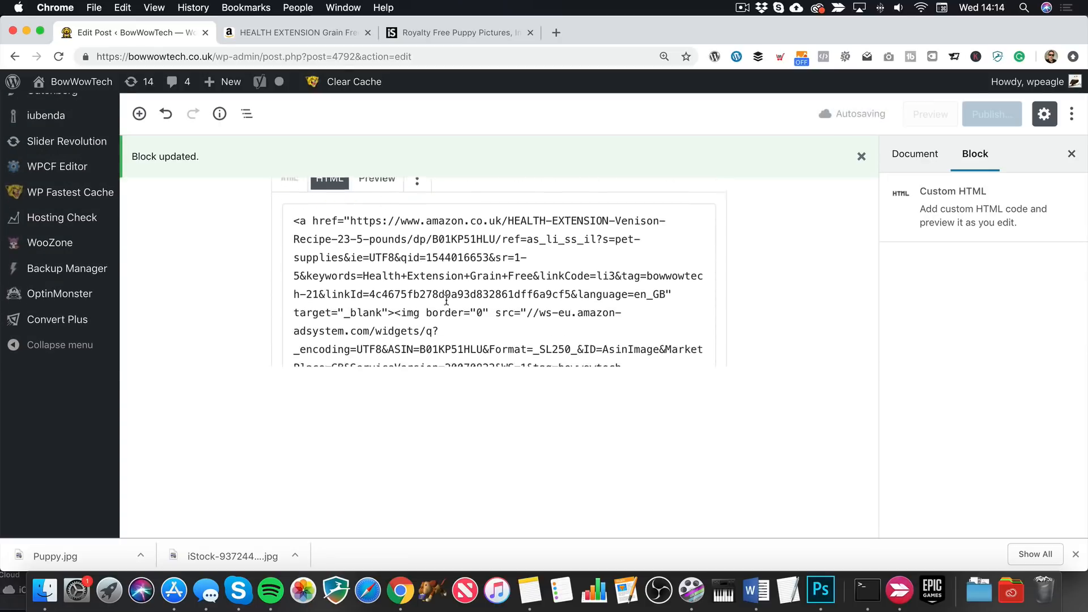
pyautogui.scroll(4, 407, 263)
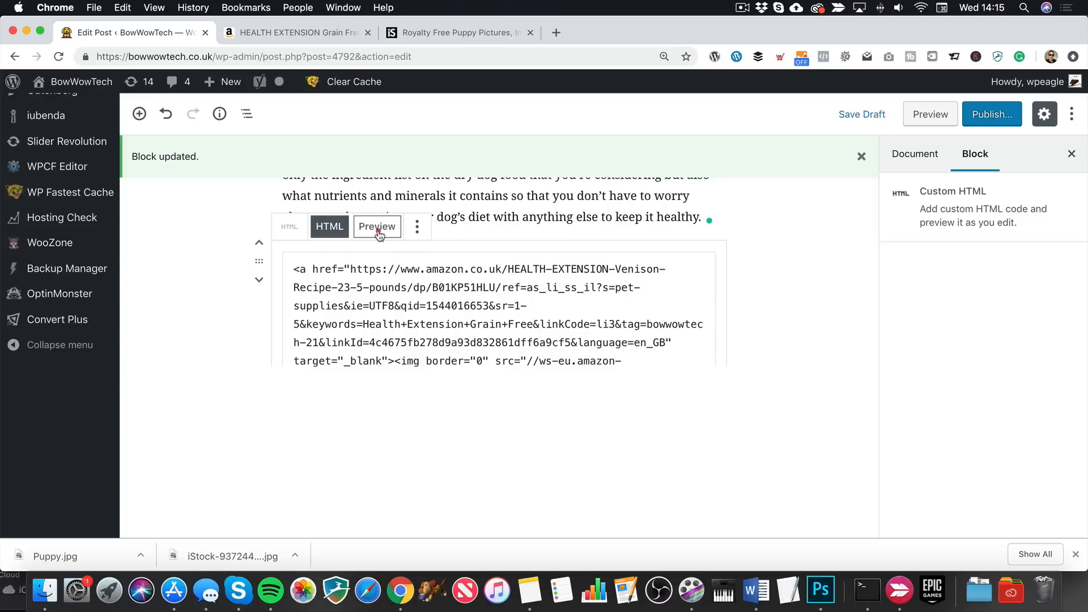
pyautogui.click(378, 227)
pyautogui.click(329, 226)
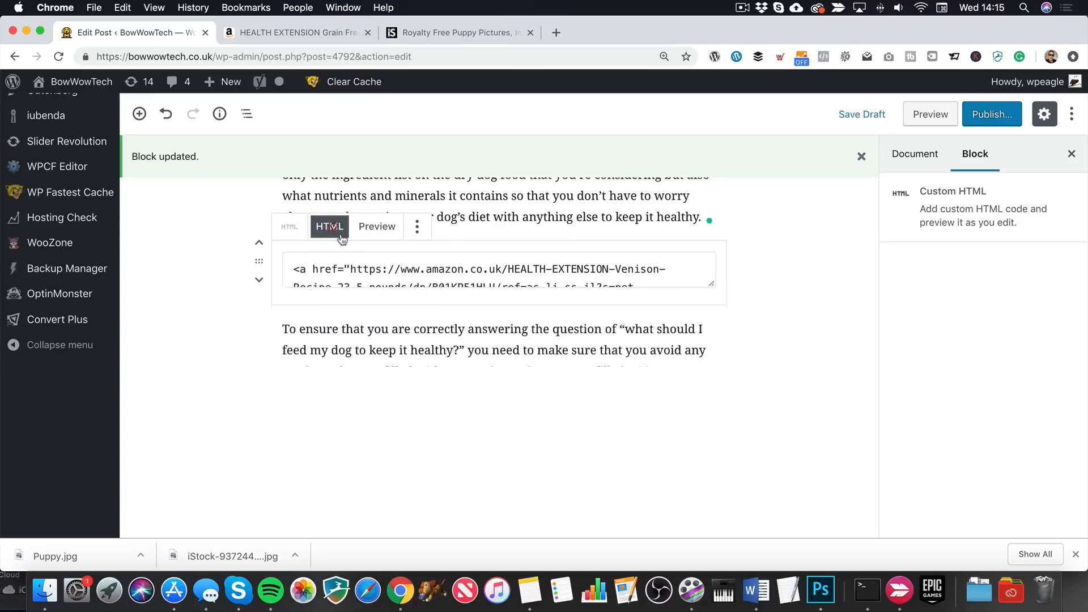
pyautogui.click(417, 229)
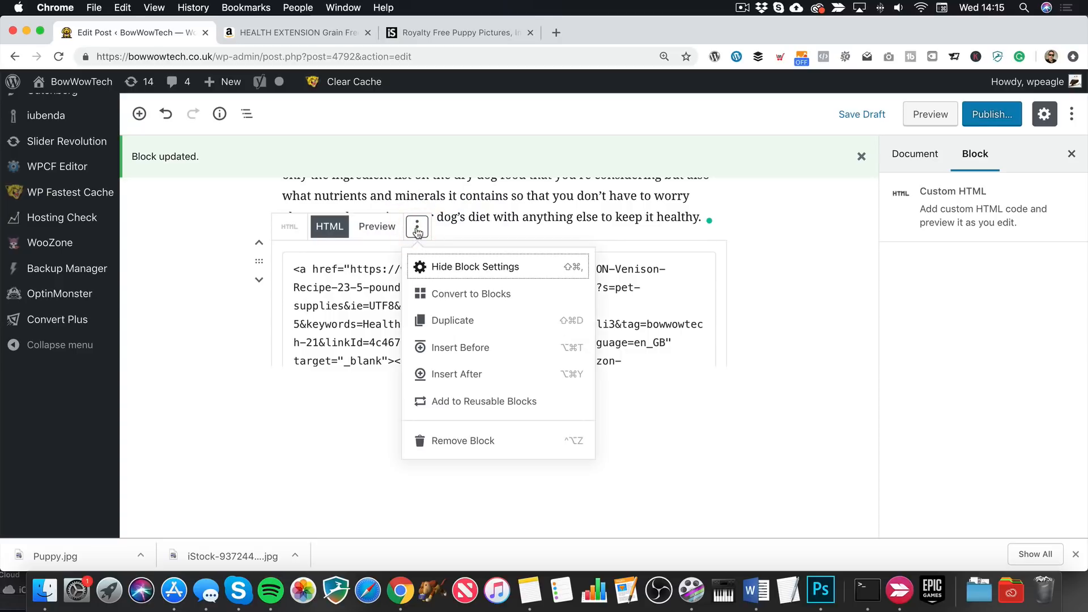
pyautogui.click(491, 295)
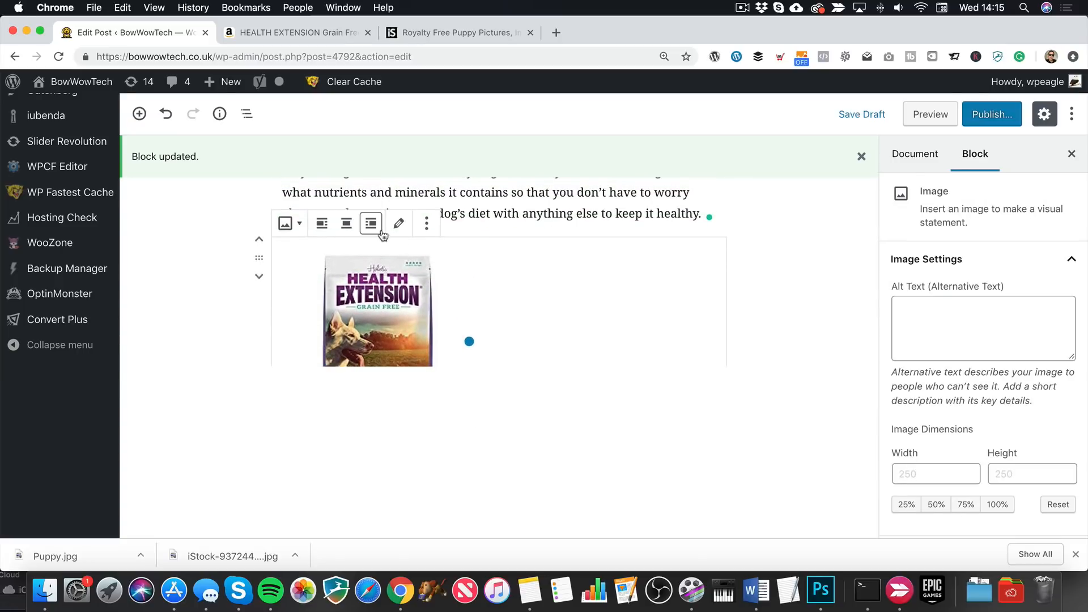
# Step: Align the Health Extension image to the right of the paragraph text and resize it to 248 × 248
pyautogui.click(381, 231)
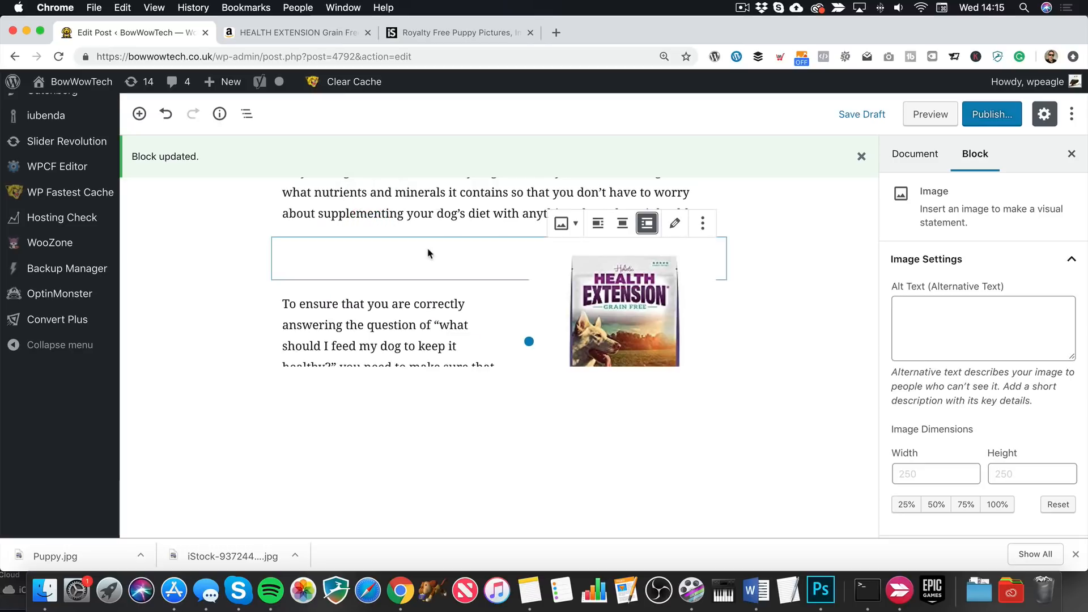
pyautogui.scroll(-3, 717, 339)
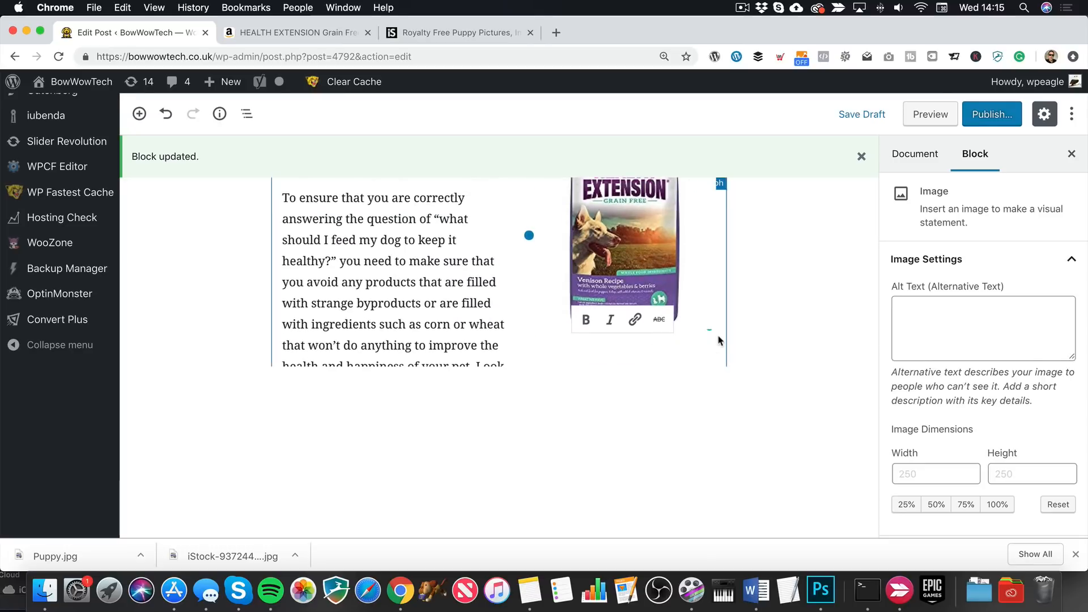
pyautogui.scroll(3, 717, 339)
pyautogui.scroll(-1, 715, 338)
pyautogui.scroll(-2, 714, 338)
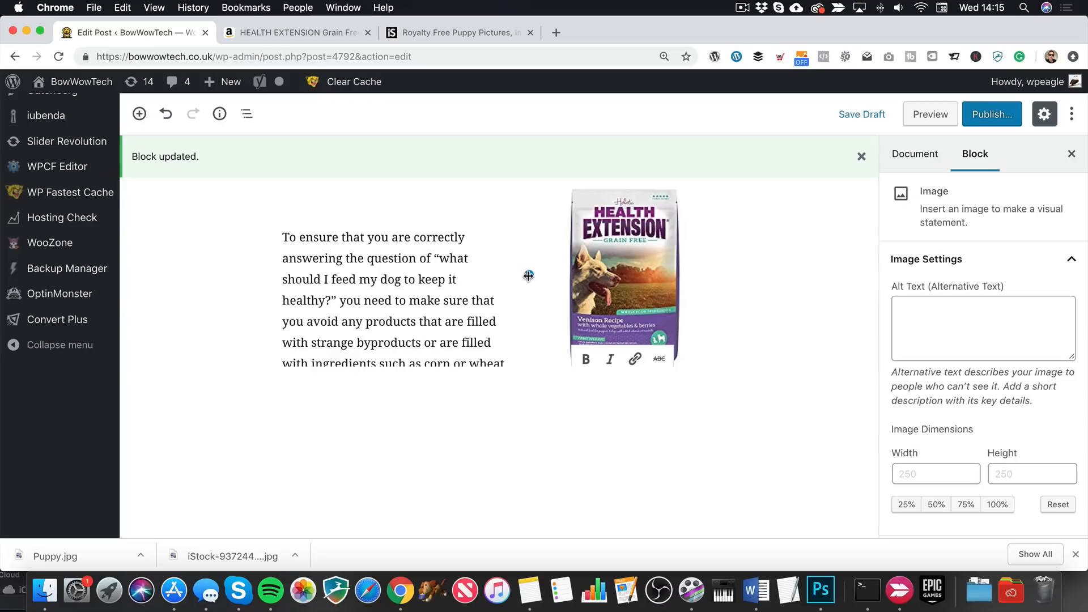
pyautogui.moveTo(529, 276); pyautogui.dragTo(530, 312)
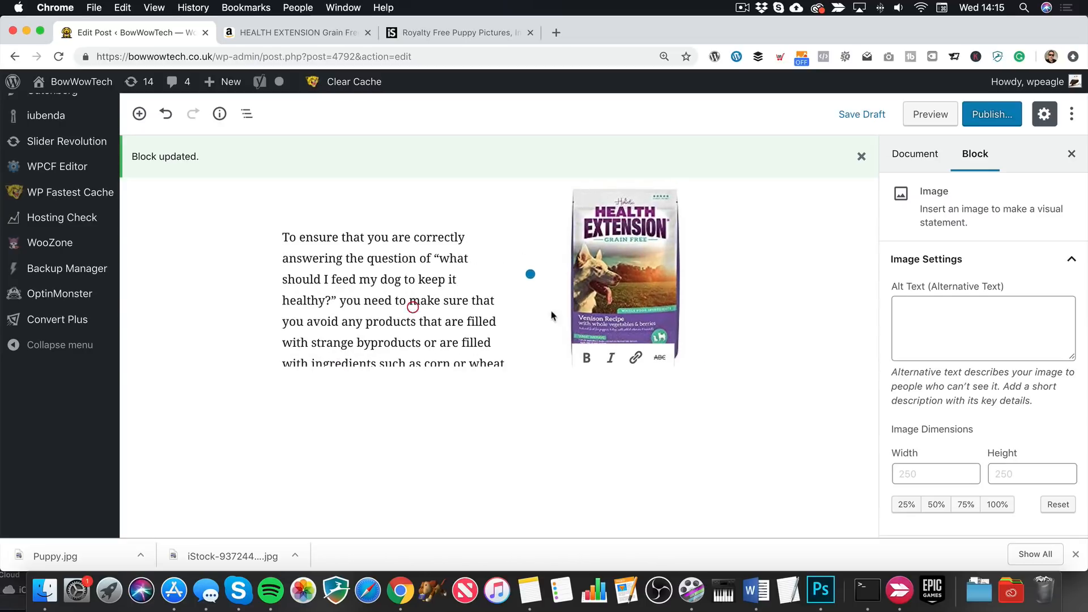
pyautogui.scroll(5, 809, 309)
pyautogui.scroll(-2, 796, 311)
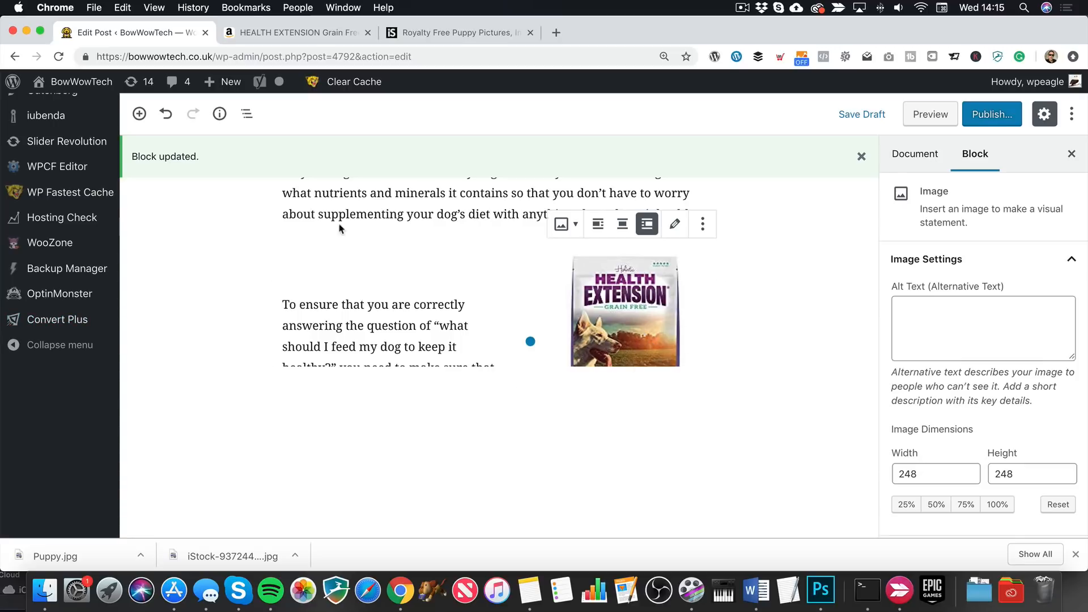
# Step: Remove the empty 1-pixel image block above the paragraph starting "To ensure that you are correctly answering"
pyautogui.click(355, 263)
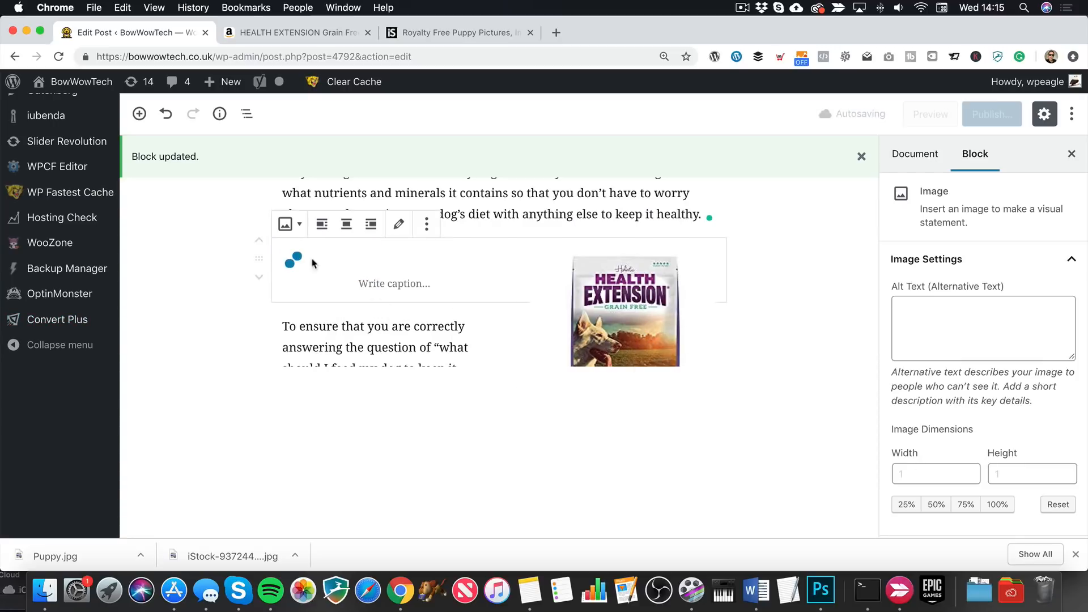
pyautogui.click(426, 225)
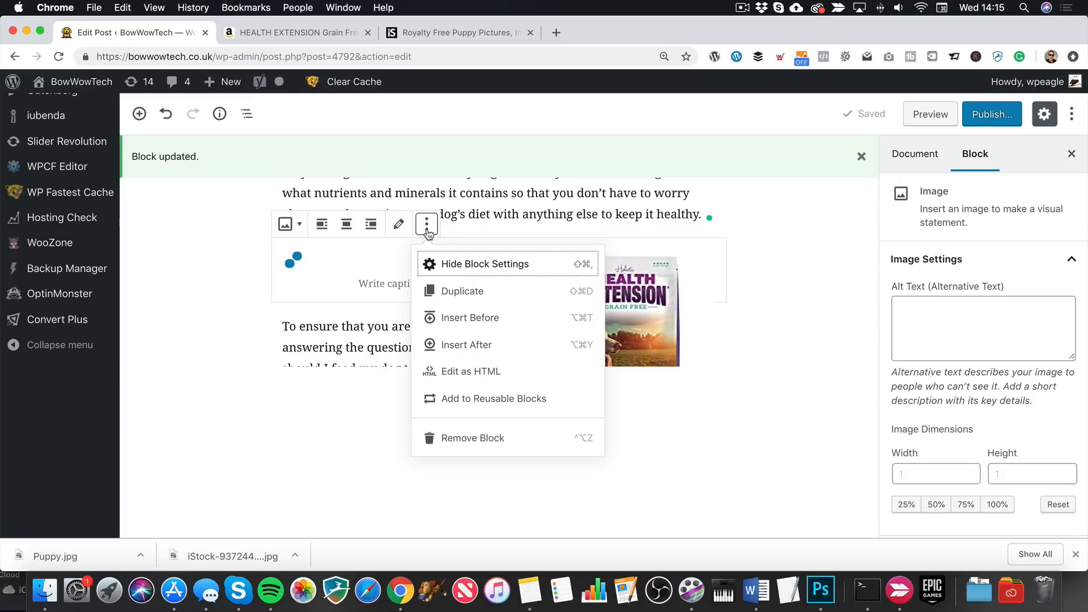
pyautogui.click(491, 438)
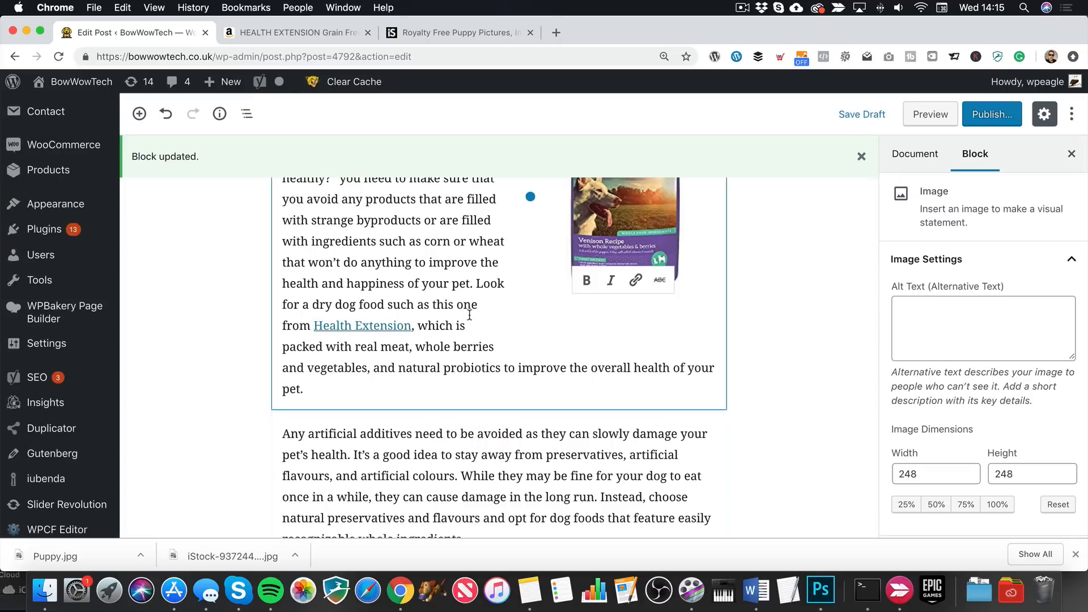
pyautogui.scroll(5, 622, 305)
pyautogui.click(813, 295)
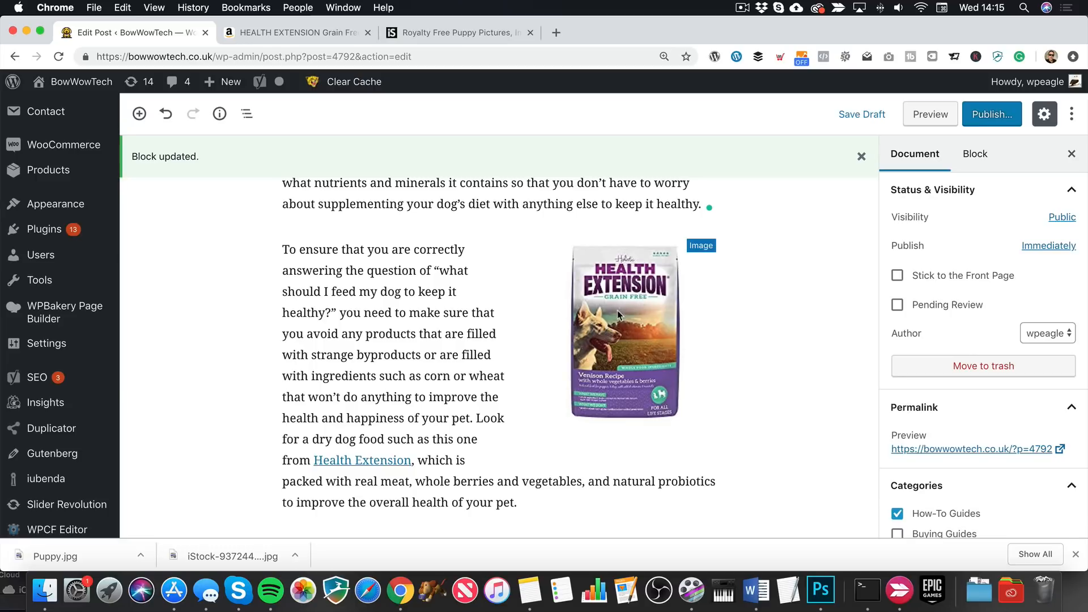
# Step: Open the Amazon page linked from Blue Wilderness in the first paragraph under the Wet Dog Food heading
pyautogui.scroll(-10, 487, 300)
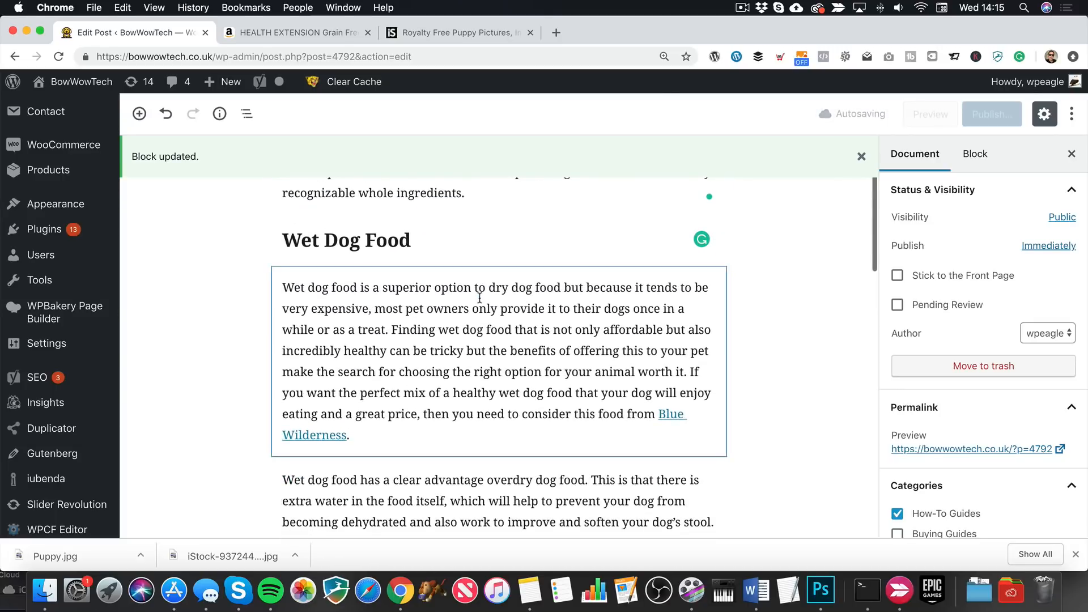
pyautogui.scroll(-2, 480, 298)
pyautogui.click(332, 380)
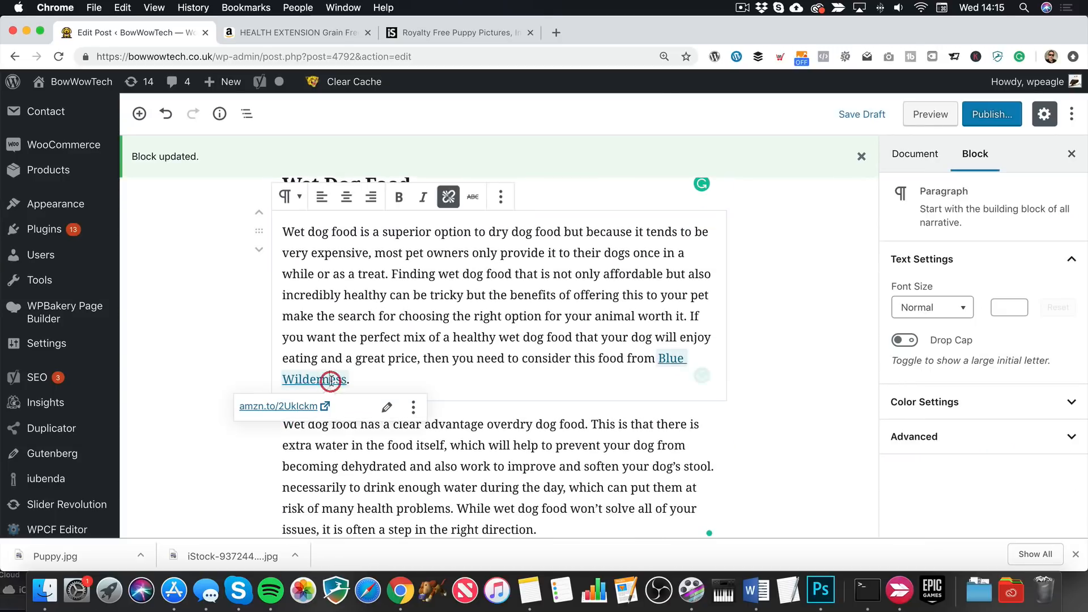
pyautogui.click(289, 476)
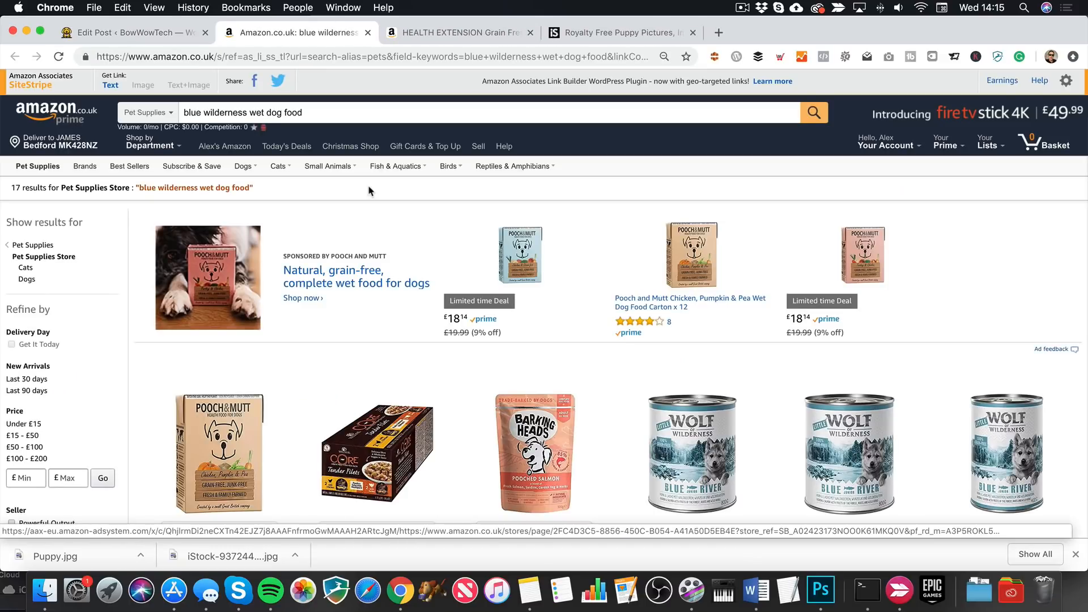
# Step: Browse the Amazon wet dog food results and open the Wolf of Wilderness Little 6 x 800g Blue River Junior product
pyautogui.scroll(-4, 370, 191)
pyautogui.scroll(-4, 369, 191)
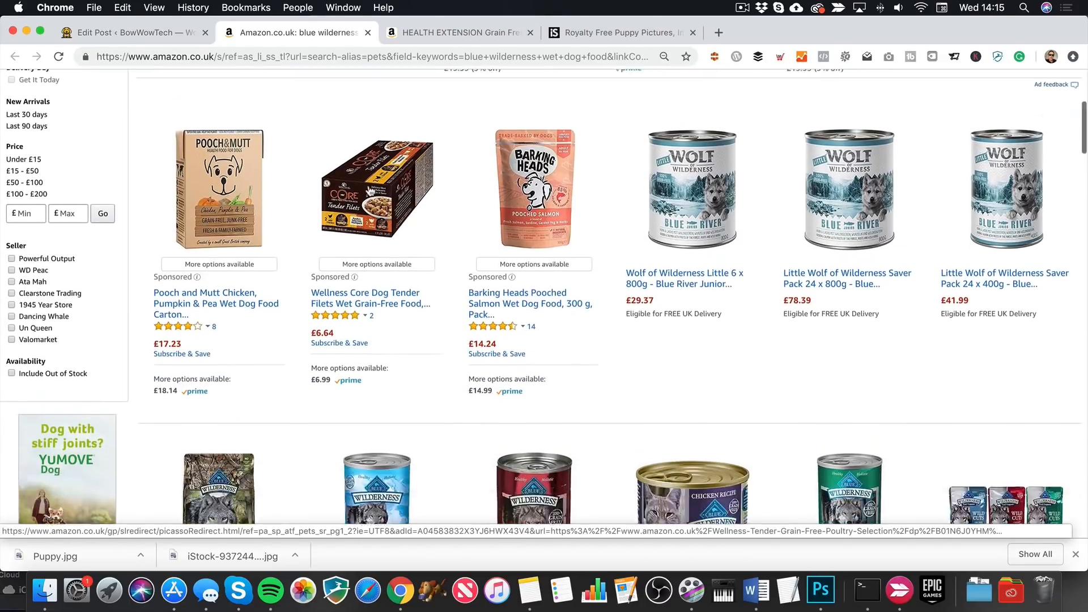
pyautogui.scroll(4, 369, 190)
pyautogui.scroll(2, 365, 191)
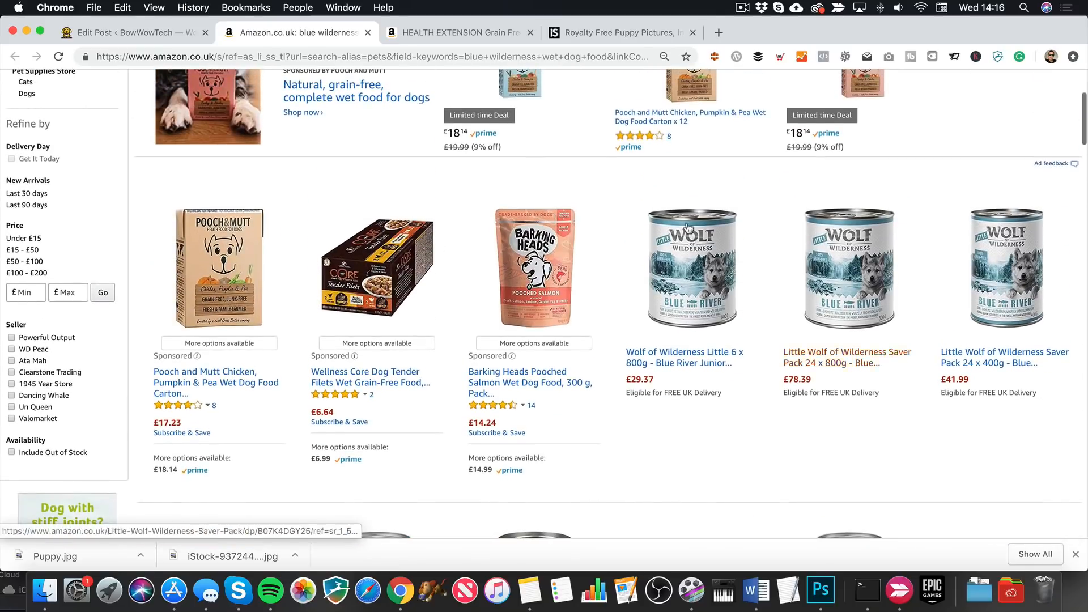
pyautogui.click(687, 278)
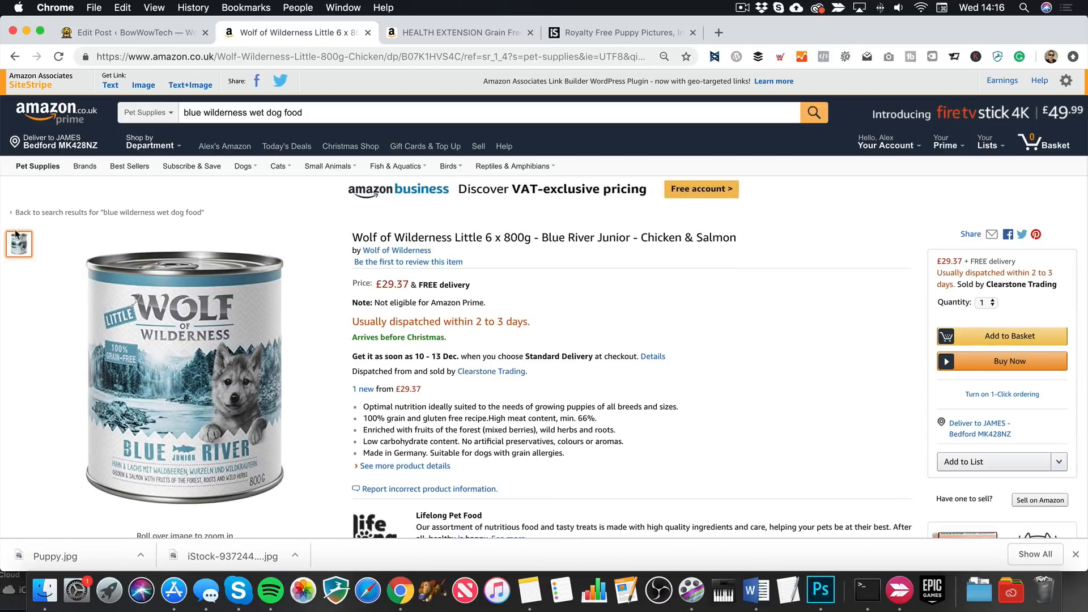
# Step: Generate a Large affiliate image link for the Wolf of Wilderness product with SiteStripe and copy its HTML code
pyautogui.click(144, 86)
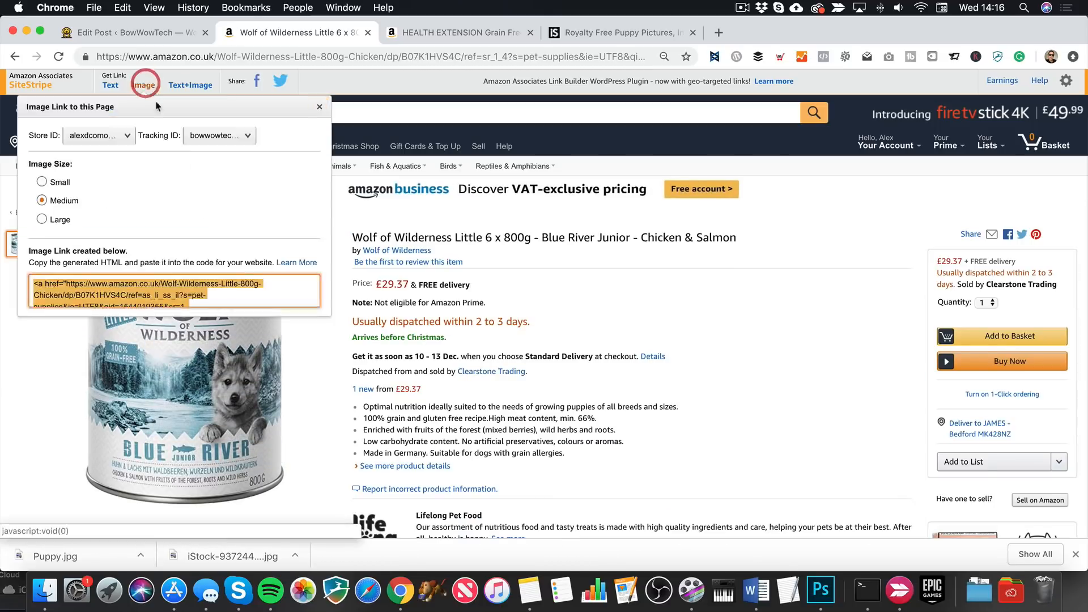
pyautogui.click(47, 224)
pyautogui.rightClick(167, 315)
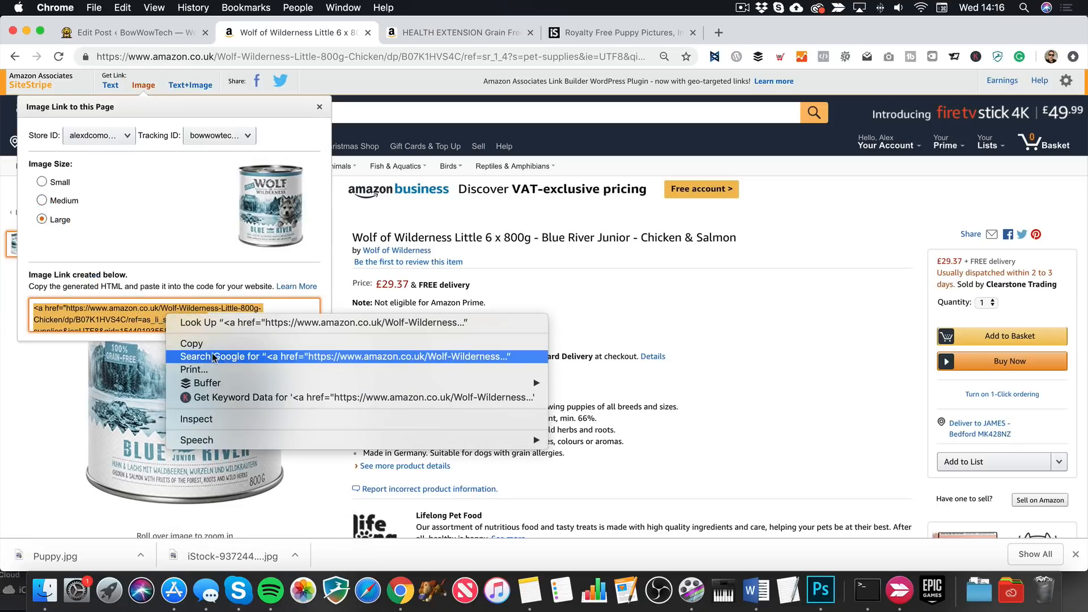
pyautogui.click(213, 343)
# Step: Return to the WordPress post and insert a Custom HTML block between the Wet Dog Food heading and its first paragraph
pyautogui.click(94, 33)
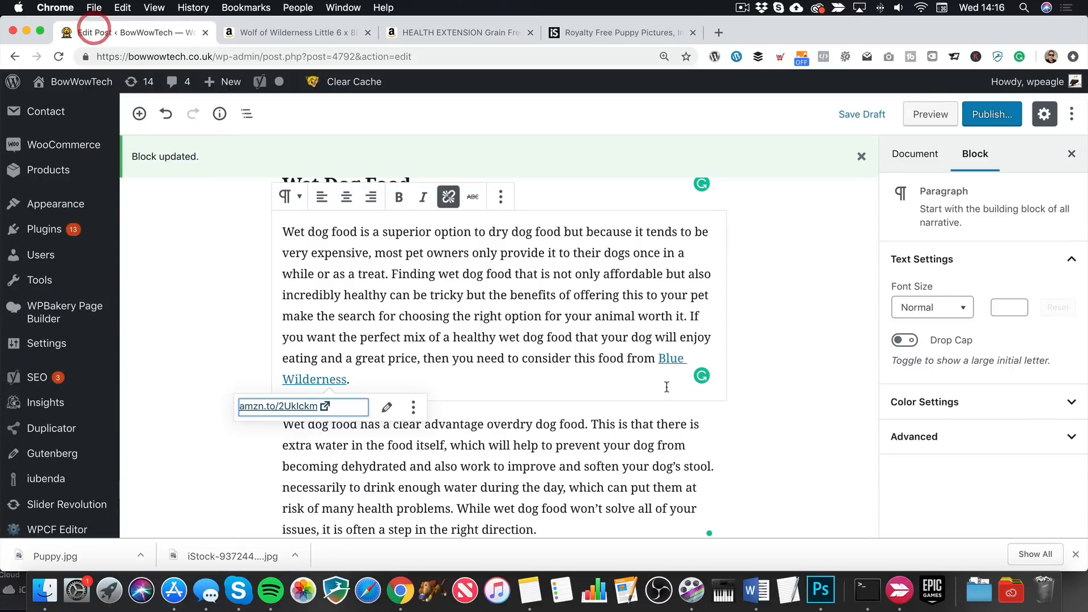
pyautogui.scroll(3, 408, 353)
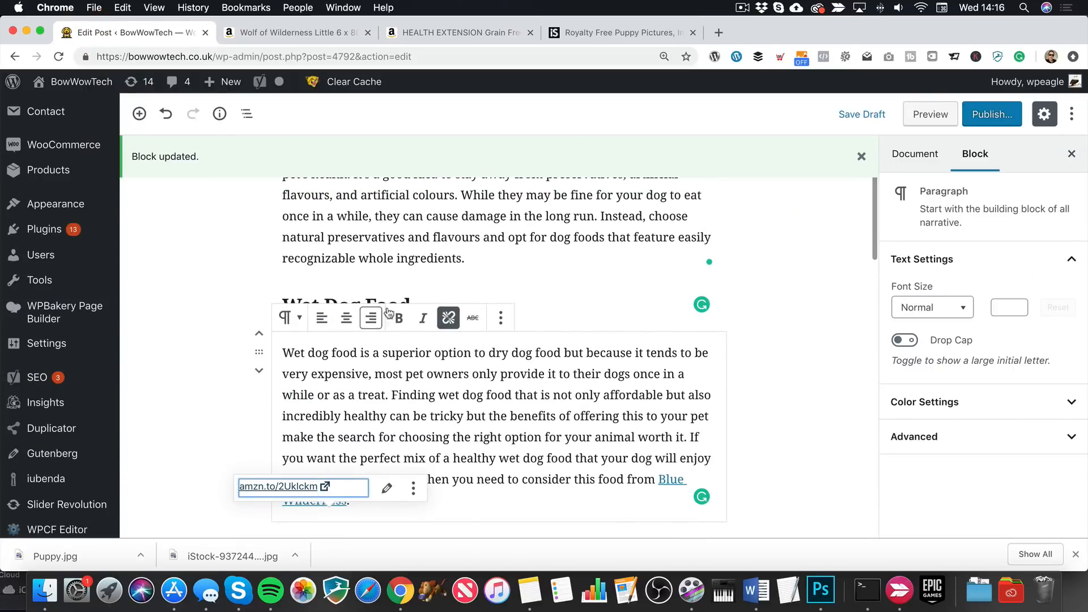
pyautogui.click(746, 382)
pyautogui.click(348, 442)
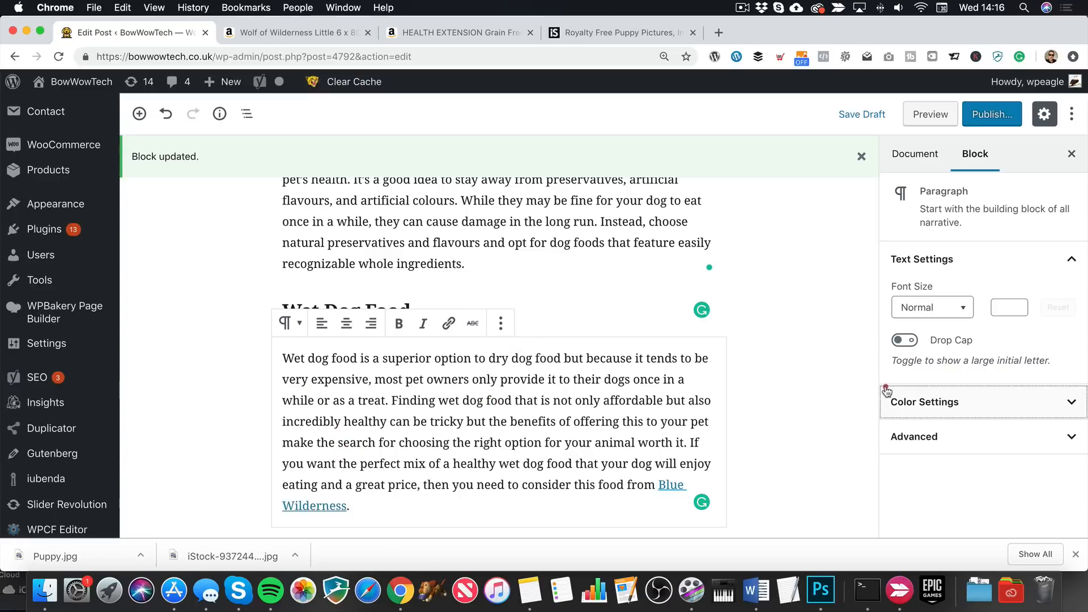
pyautogui.click(827, 396)
pyautogui.click(498, 337)
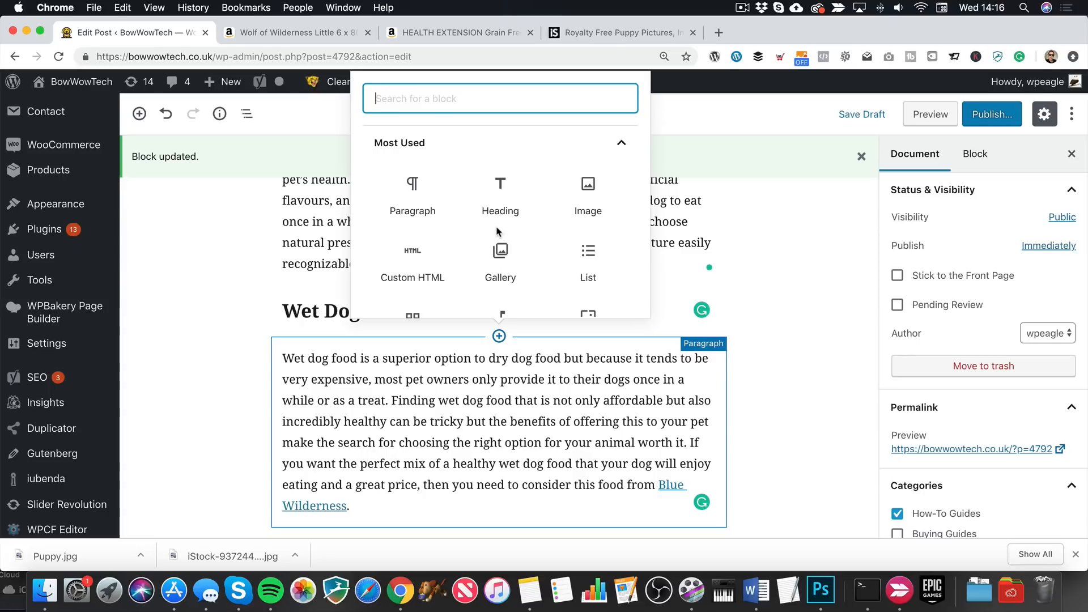
pyautogui.scroll(-3, 497, 232)
pyautogui.scroll(1, 498, 232)
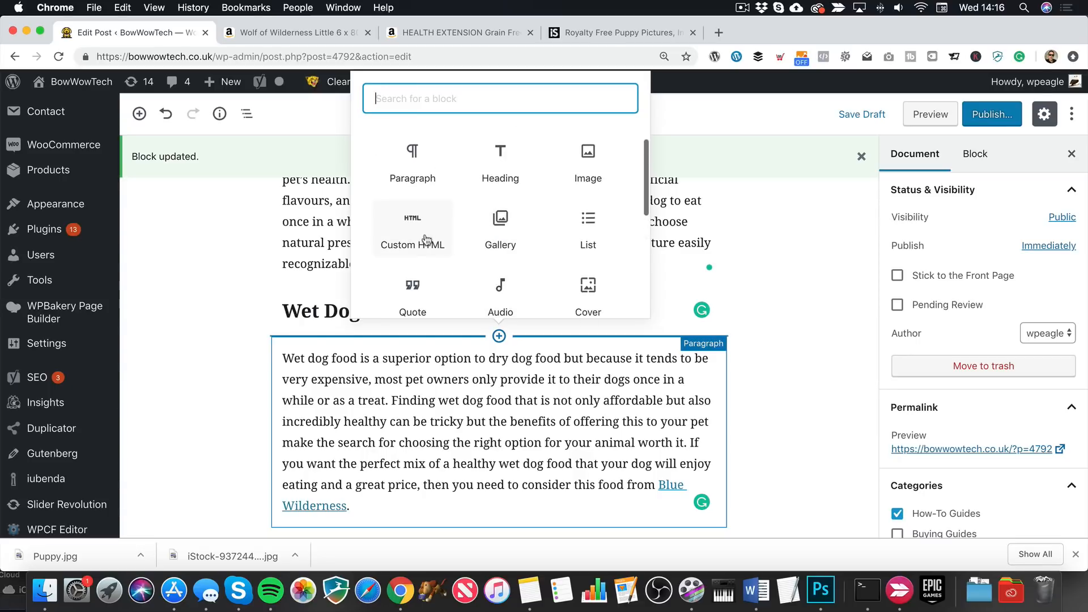
pyautogui.click(425, 240)
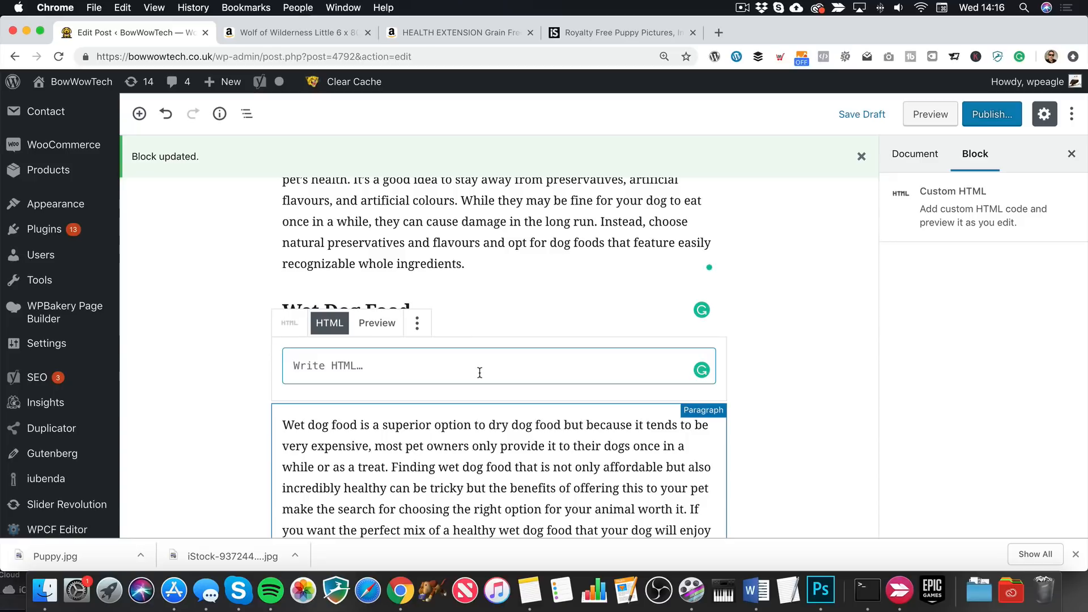
# Step: Paste the copied Wolf of Wilderness image link code into the new Custom HTML block
pyautogui.rightClick(391, 370)
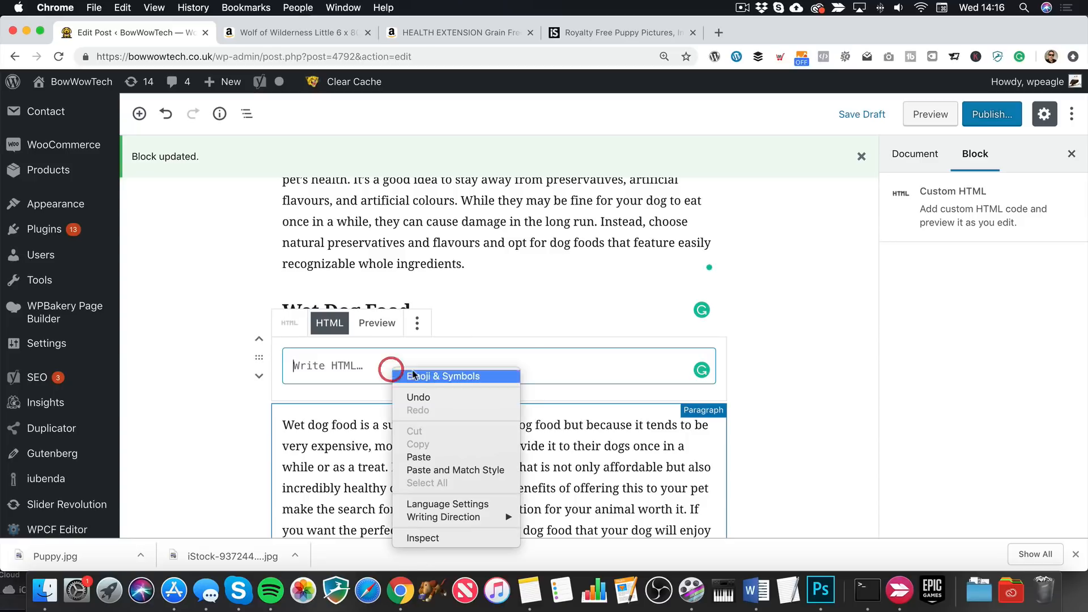
pyautogui.click(475, 456)
pyautogui.scroll(4, 478, 386)
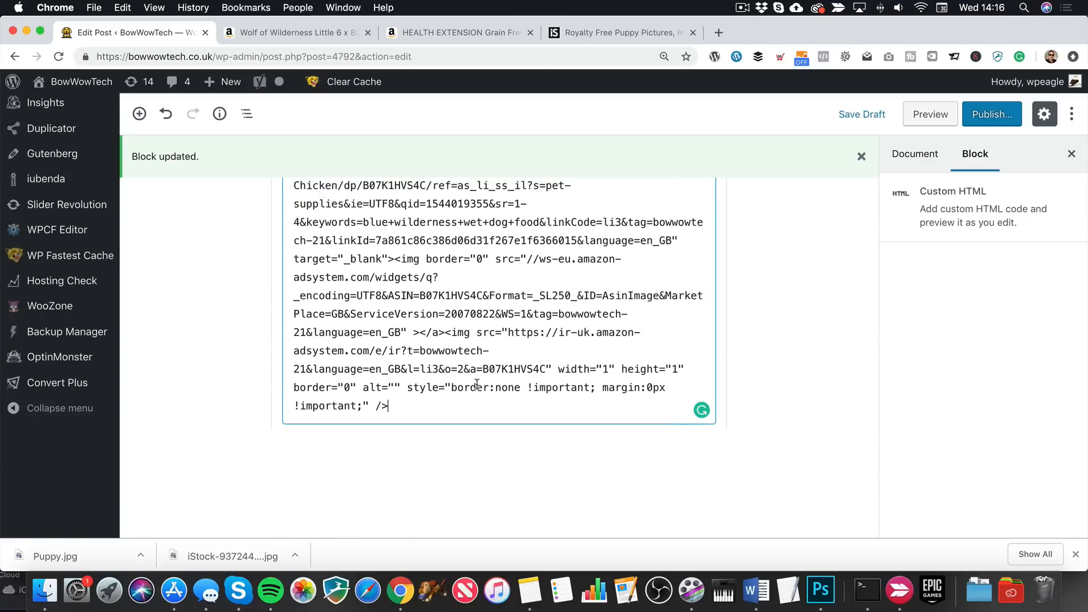
pyautogui.scroll(-5, 478, 386)
pyautogui.scroll(5, 391, 497)
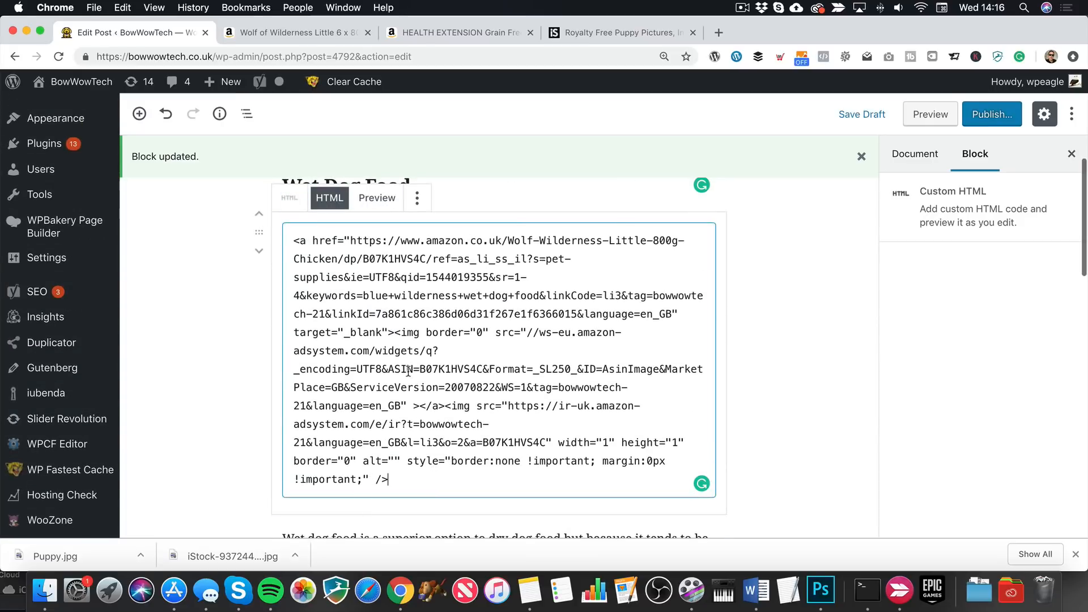
# Step: Preview the Wolf of Wilderness product image and convert its Custom HTML block to regular blocks
pyautogui.click(390, 198)
pyautogui.scroll(2, 448, 304)
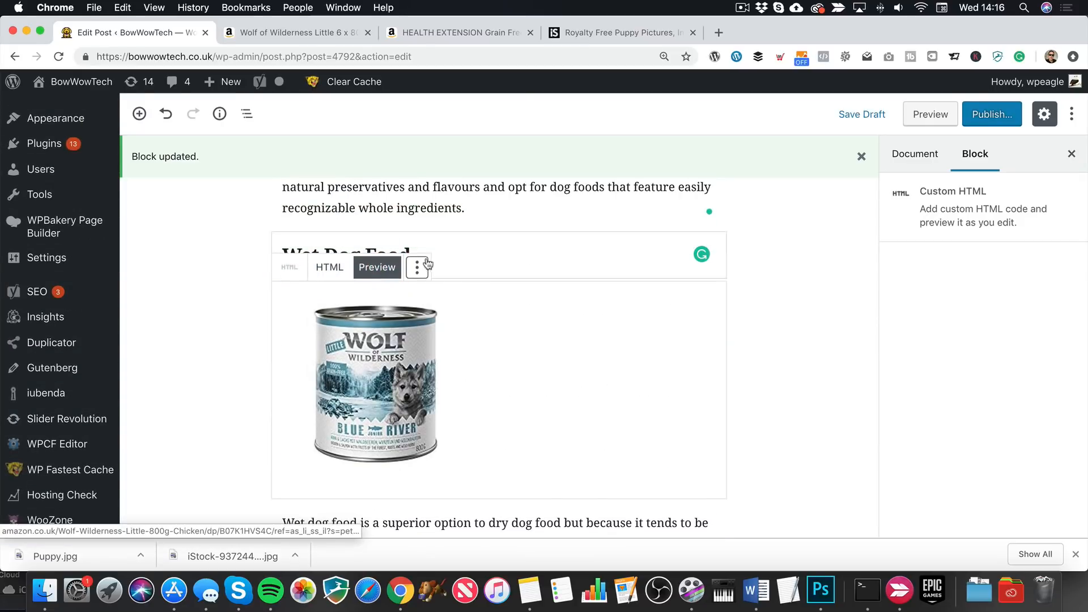
pyautogui.click(417, 267)
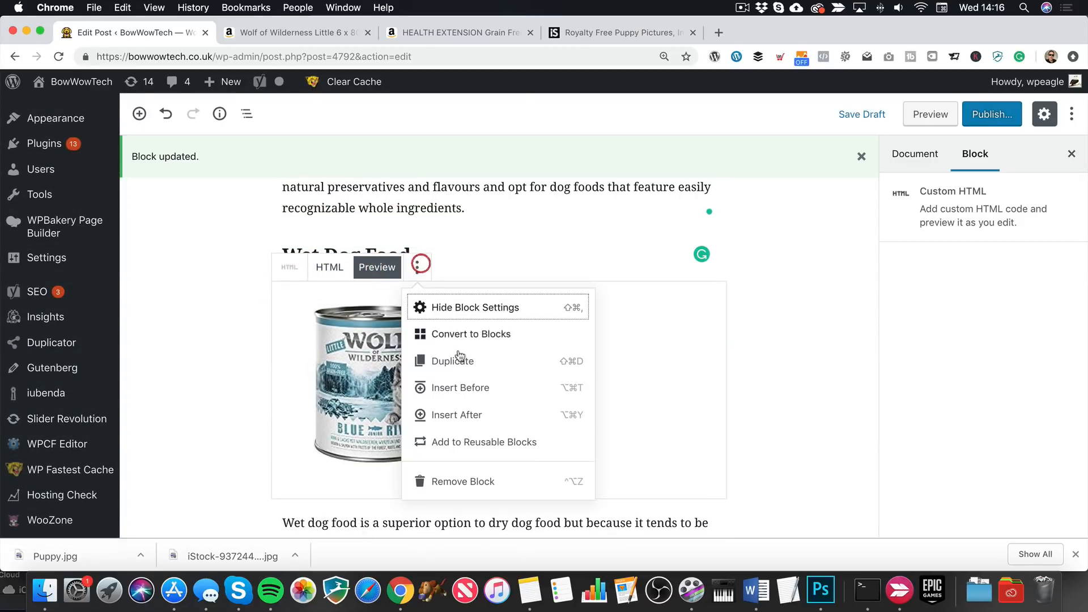
pyautogui.click(513, 339)
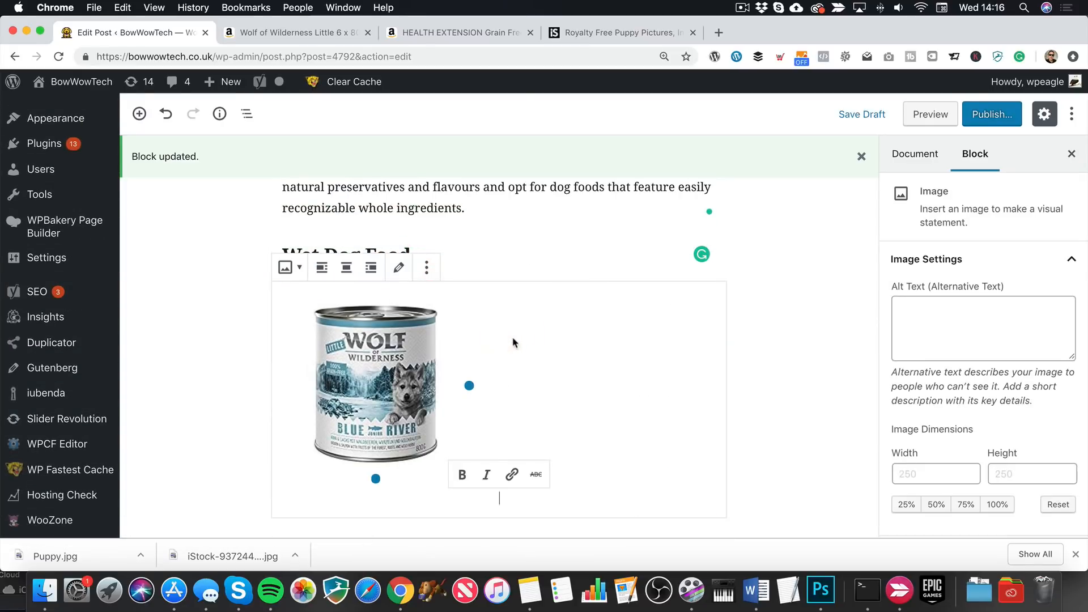
# Step: Right-align the Wolf of Wilderness product image under the Wet Dog Food heading
pyautogui.click(372, 268)
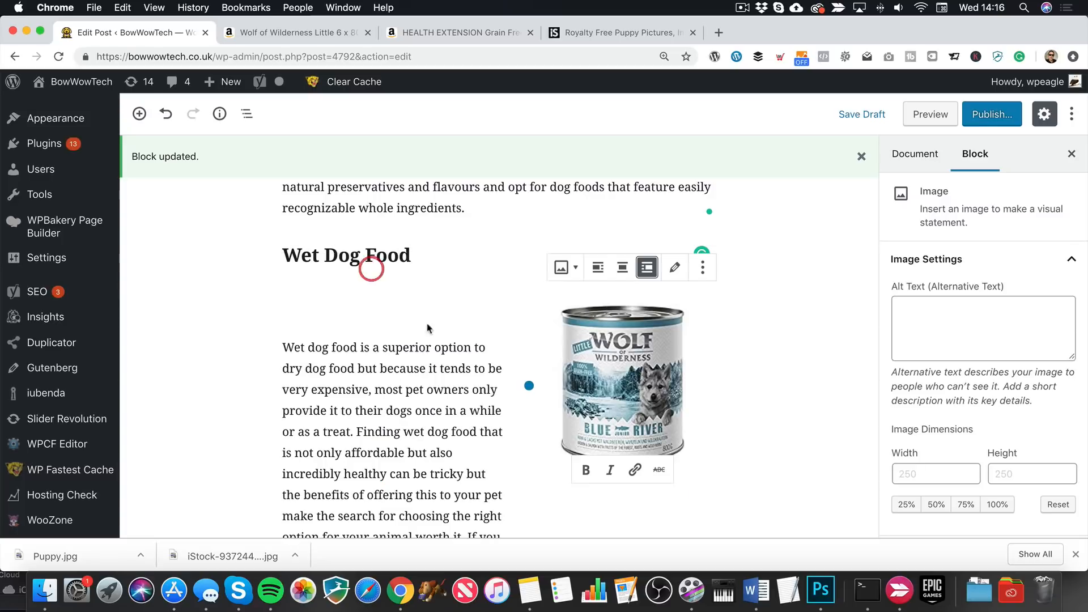
pyautogui.click(384, 292)
pyautogui.click(703, 267)
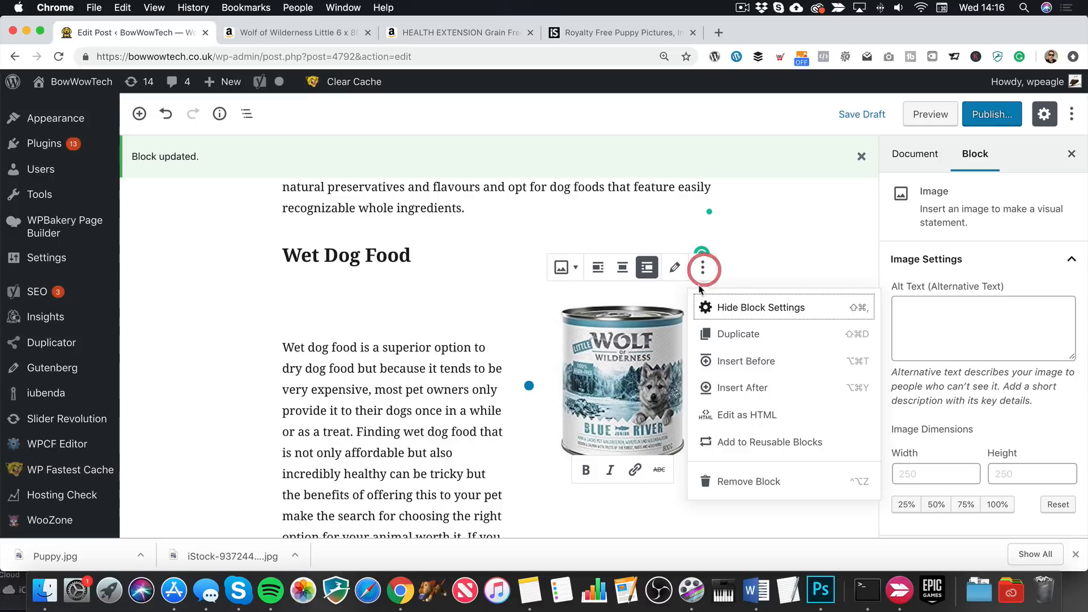
pyautogui.click(785, 483)
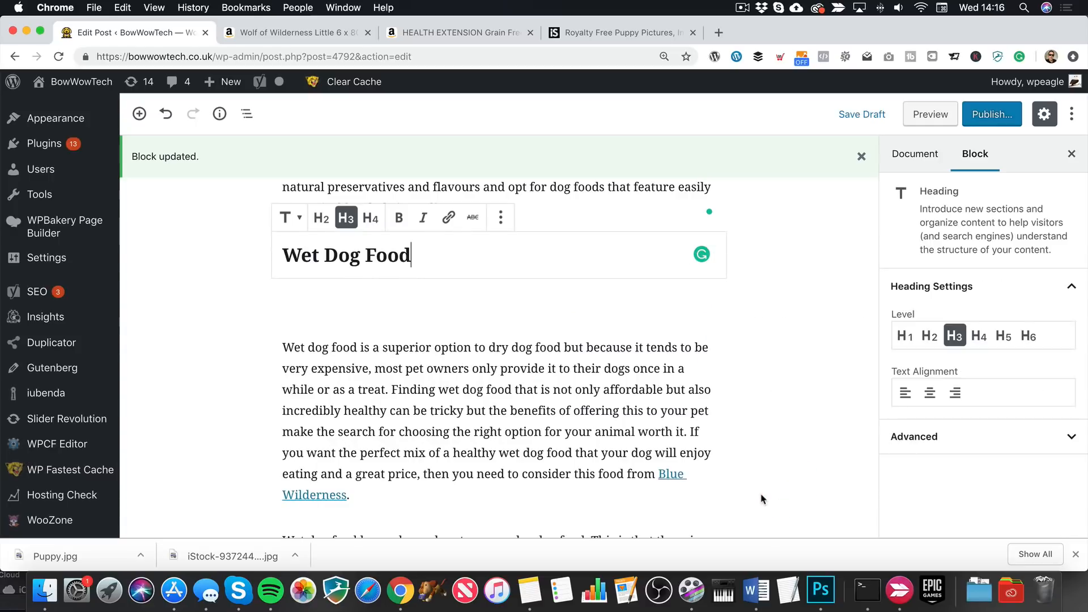
pyautogui.click(165, 115)
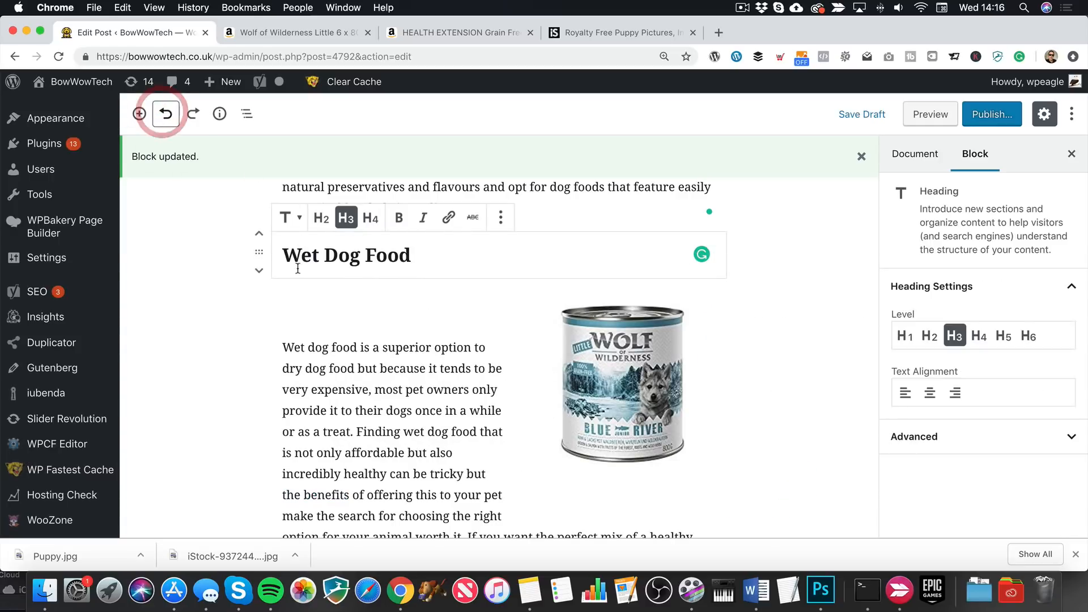
# Step: Remove the empty 1-pixel image block between the Wet Dog Food heading and its first paragraph
pyautogui.click(416, 302)
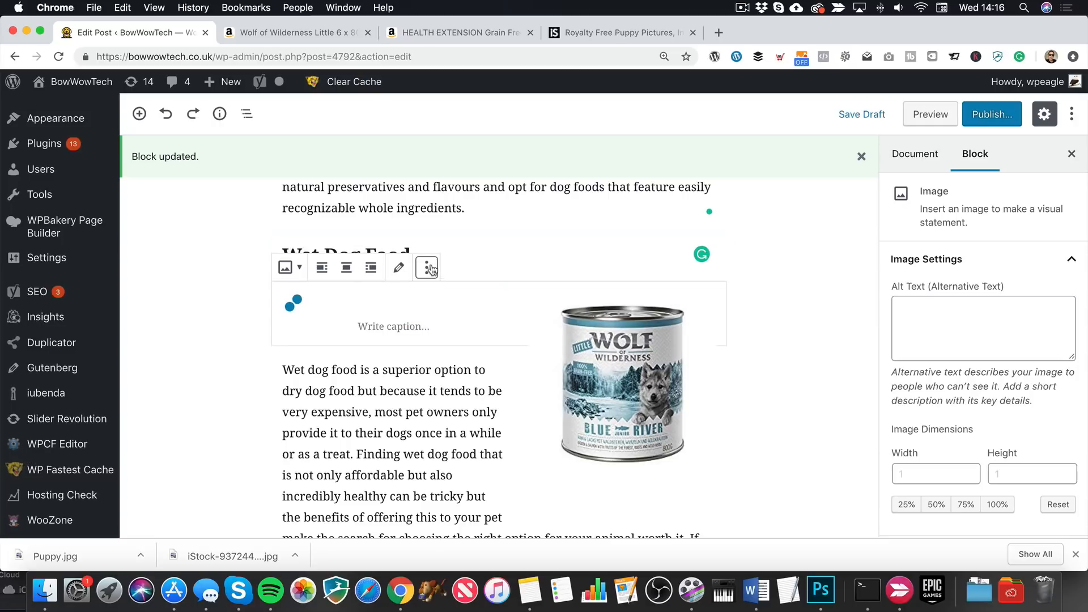
pyautogui.click(429, 267)
pyautogui.click(448, 478)
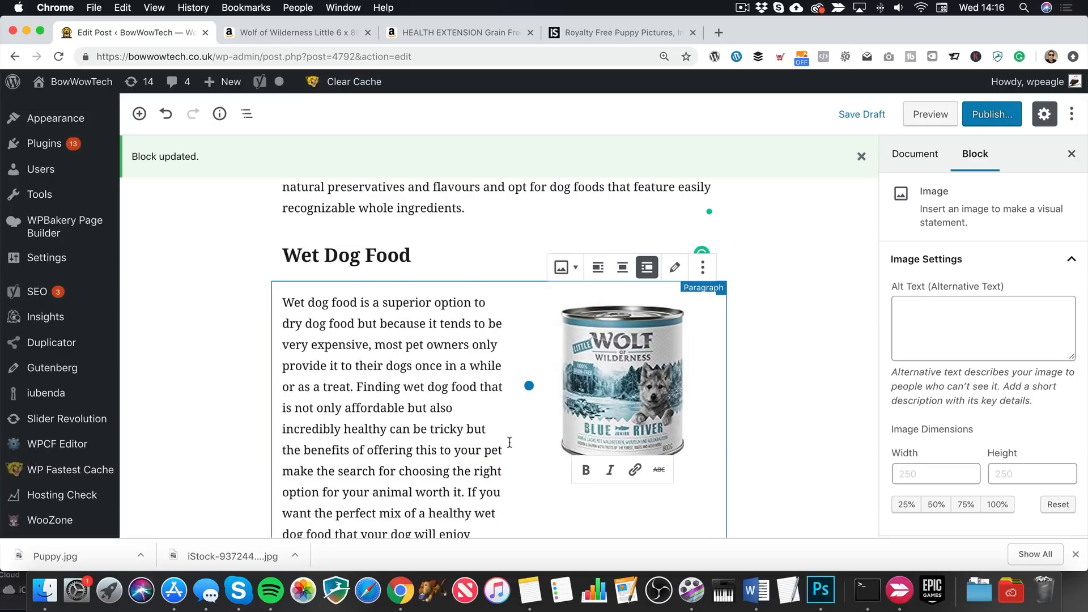
# Step: Shrink the Wolf of Wilderness product image slightly so the Wet Dog Food text gets more width beside it
pyautogui.click(748, 360)
pyautogui.scroll(-1, 748, 361)
pyautogui.click(639, 313)
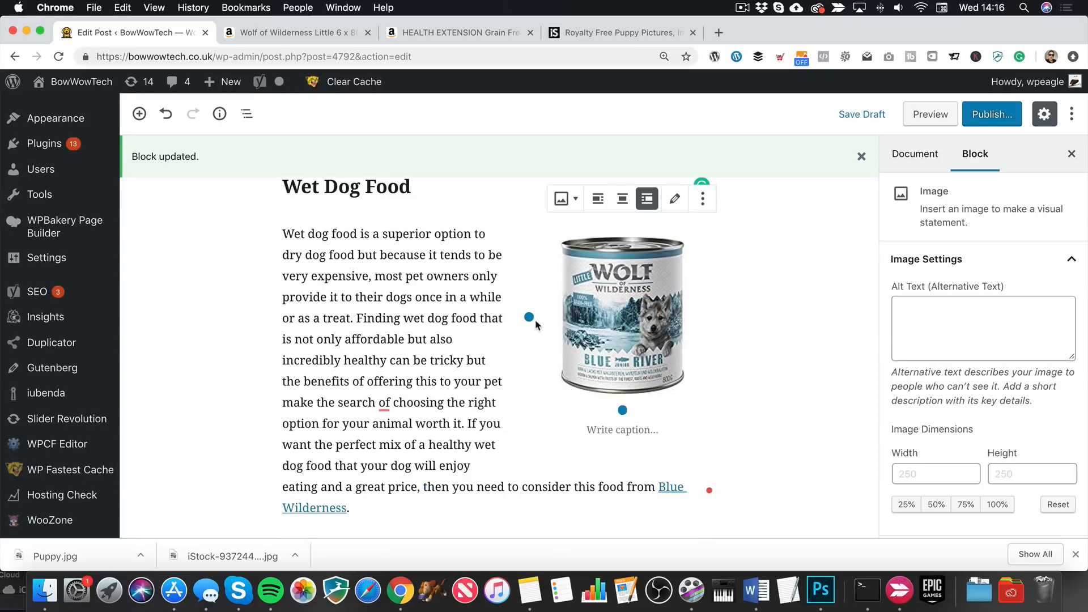
pyautogui.moveTo(536, 325); pyautogui.dragTo(562, 306)
pyautogui.click(763, 383)
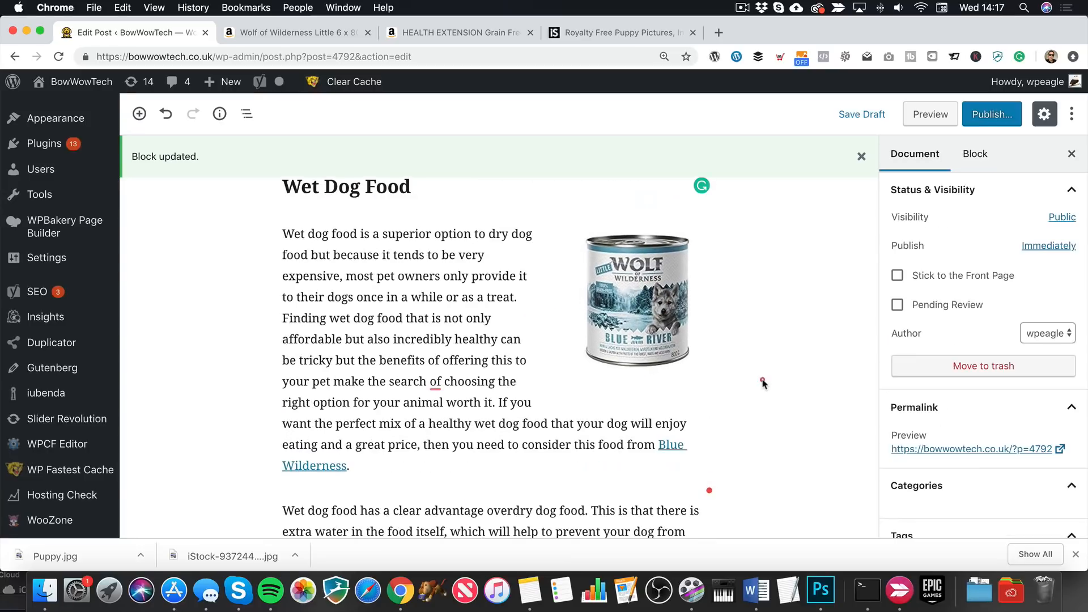
# Step: Review the remaining post content from the Wet Dog Food section down to Dog Food for Weight Loss
pyautogui.scroll(-7, 823, 350)
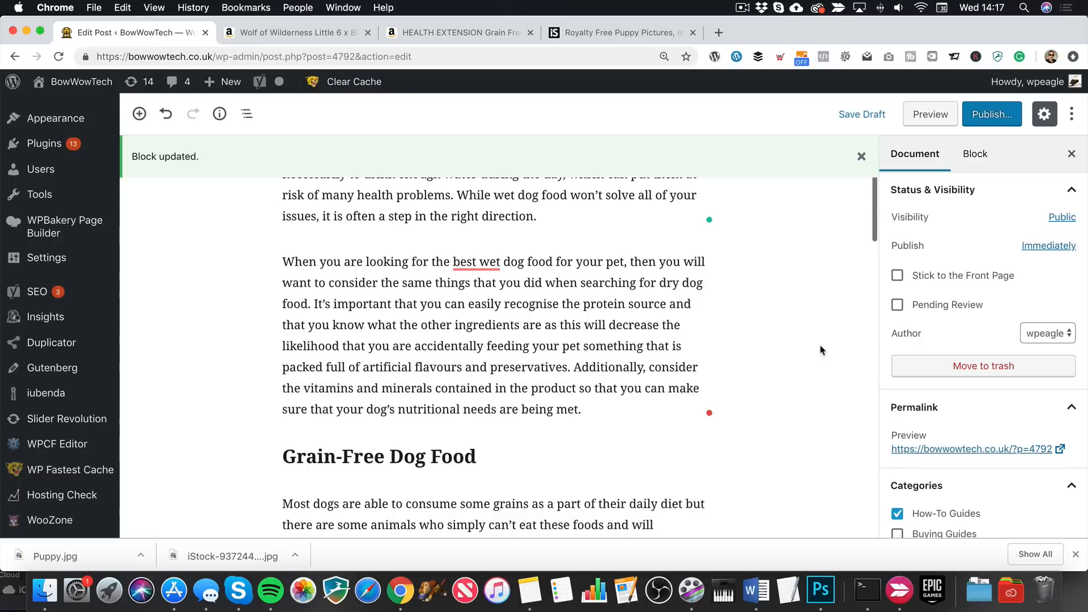
pyautogui.scroll(-15, 820, 350)
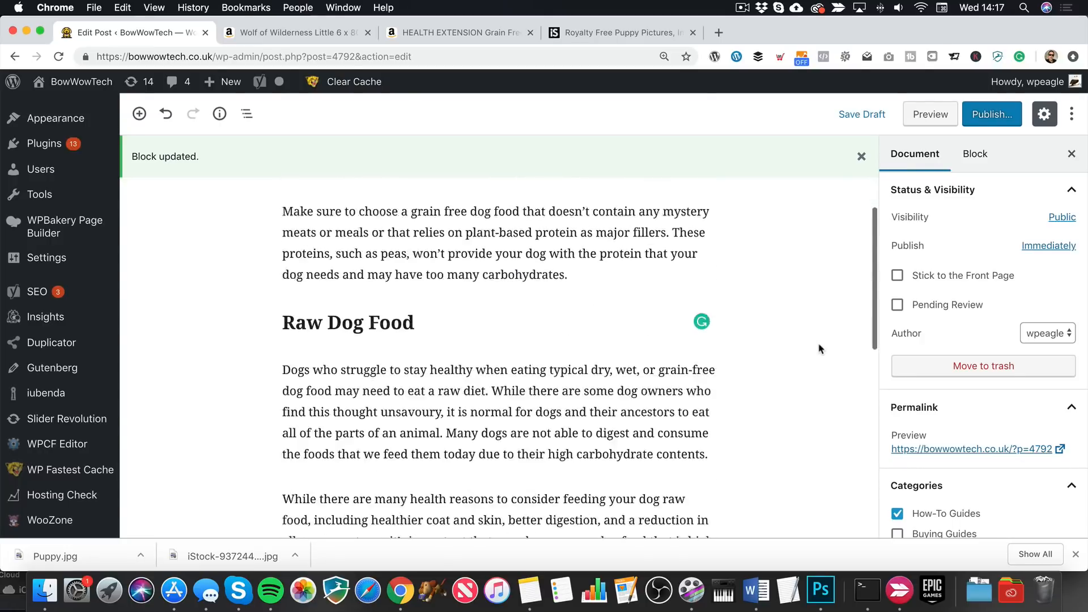
pyautogui.scroll(-5, 818, 349)
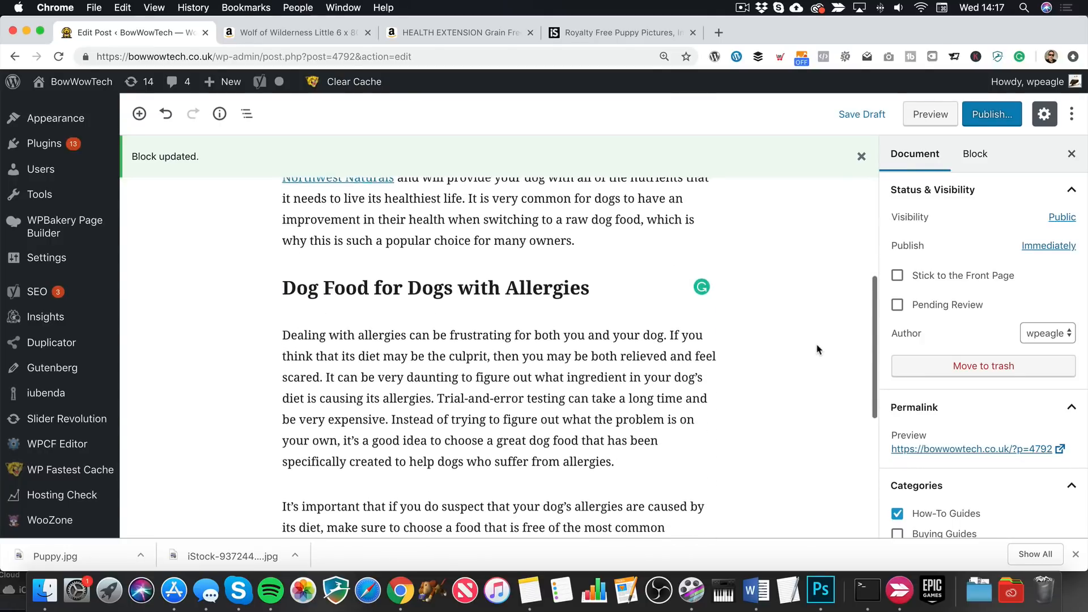
pyautogui.scroll(-2, 818, 348)
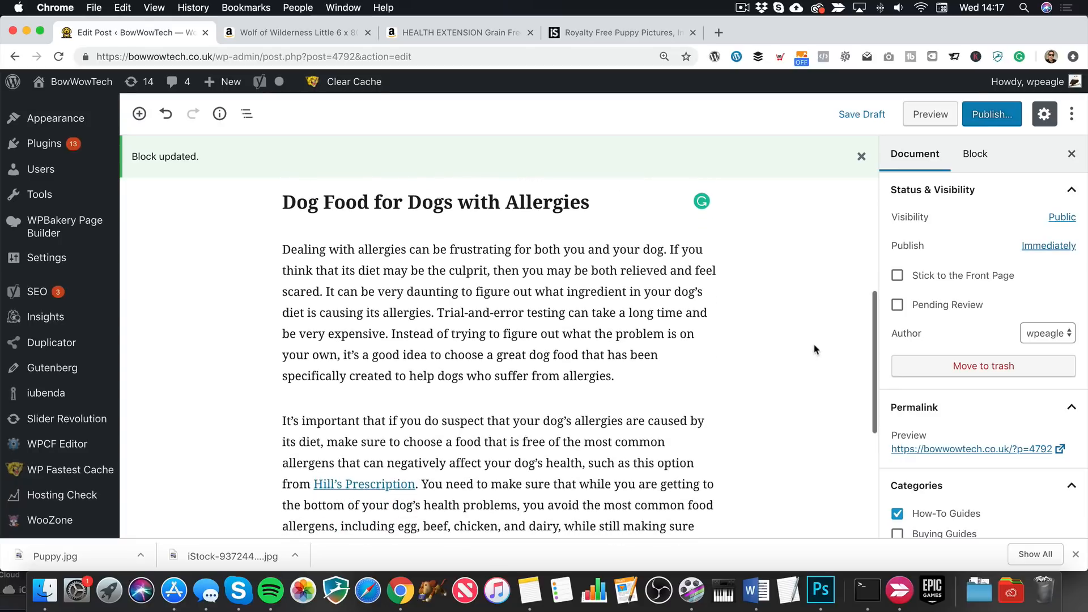
pyautogui.scroll(-6, 815, 349)
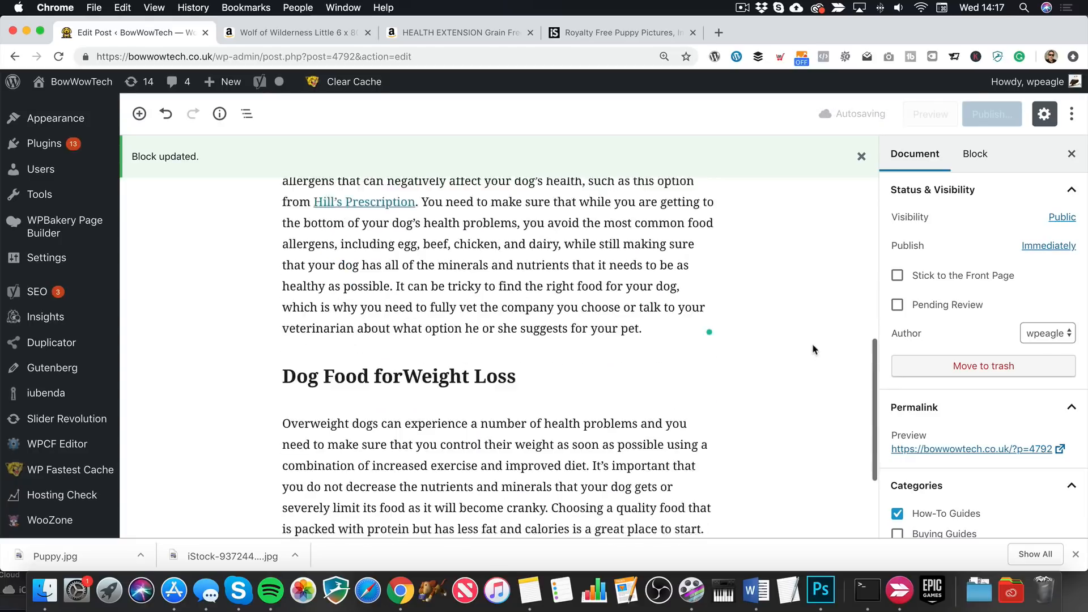
pyautogui.scroll(20, 814, 349)
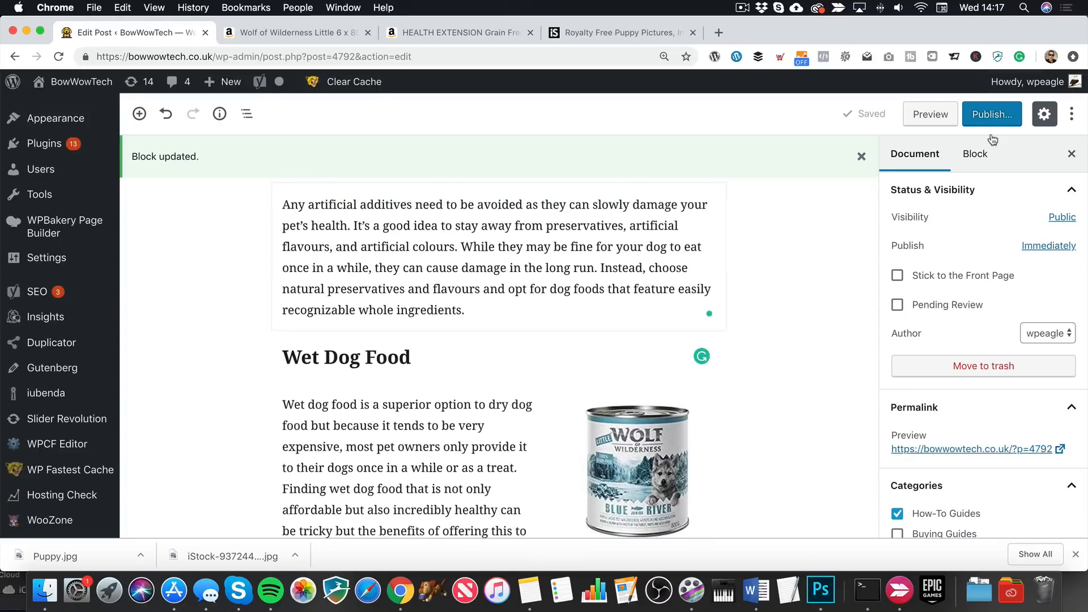
# Step: Enter the tag Dog Food in the pre-publish checks and publish the post
pyautogui.click(980, 121)
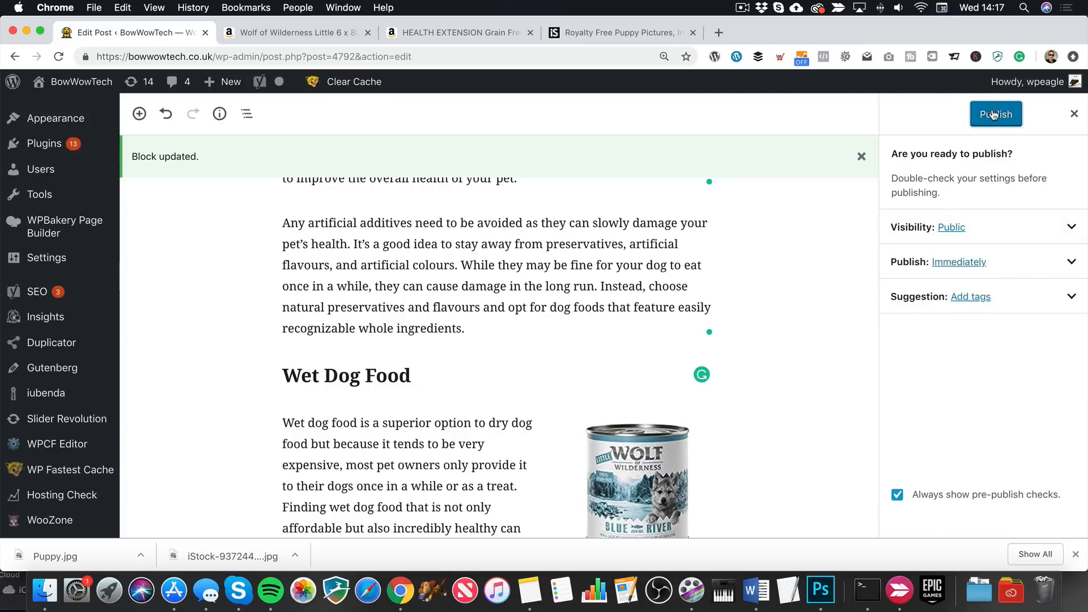
pyautogui.click(978, 299)
pyautogui.click(943, 417)
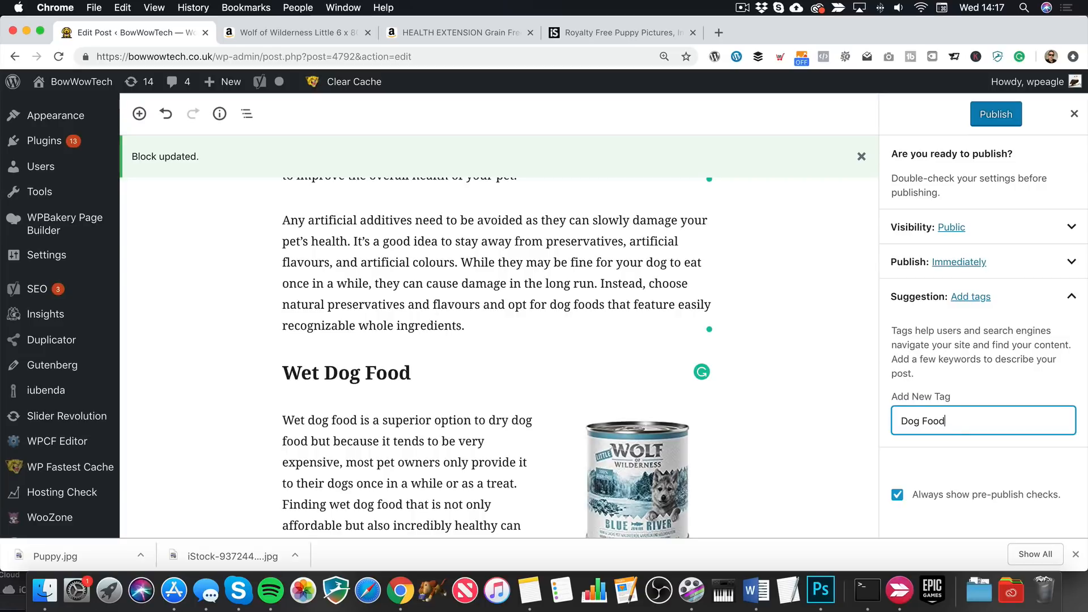
pyautogui.click(996, 116)
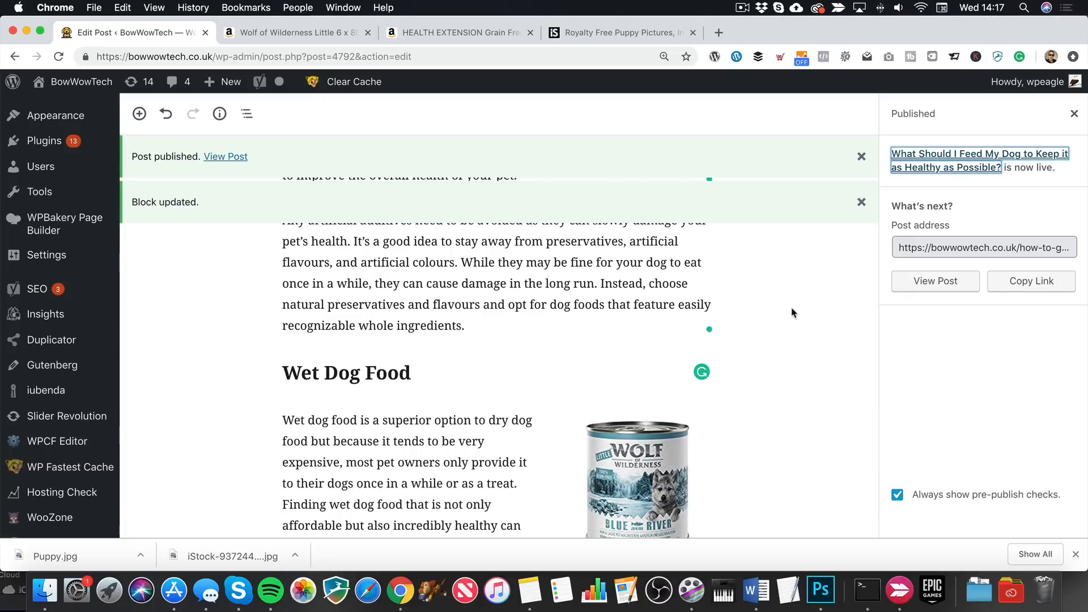
# Step: View the published post and check its intro text, puppy photo and Health Extension product image
pyautogui.click(925, 280)
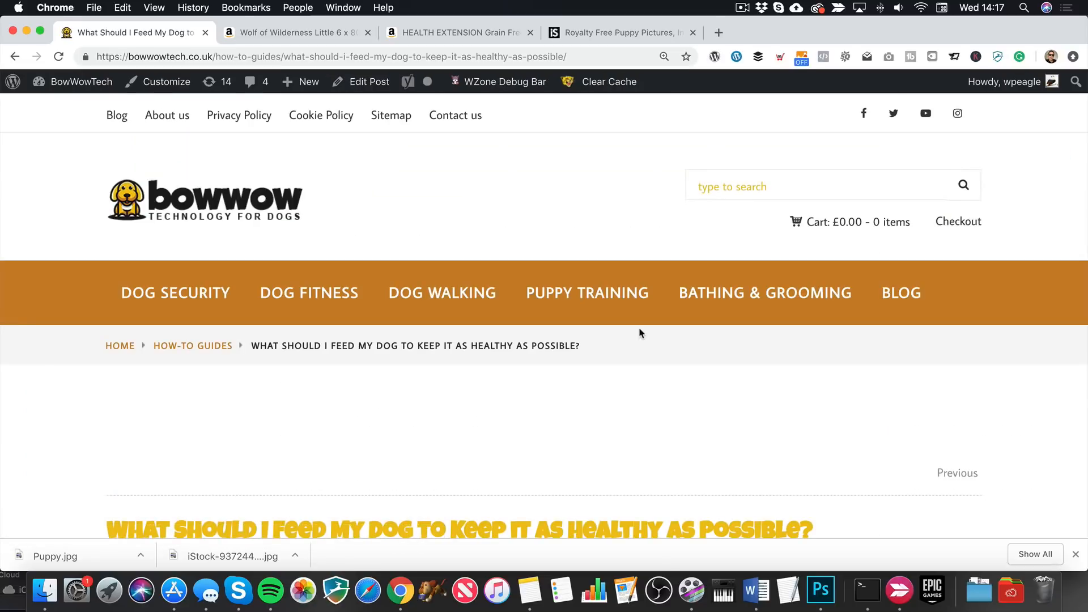
pyautogui.scroll(-5, 640, 333)
pyautogui.scroll(-3, 640, 333)
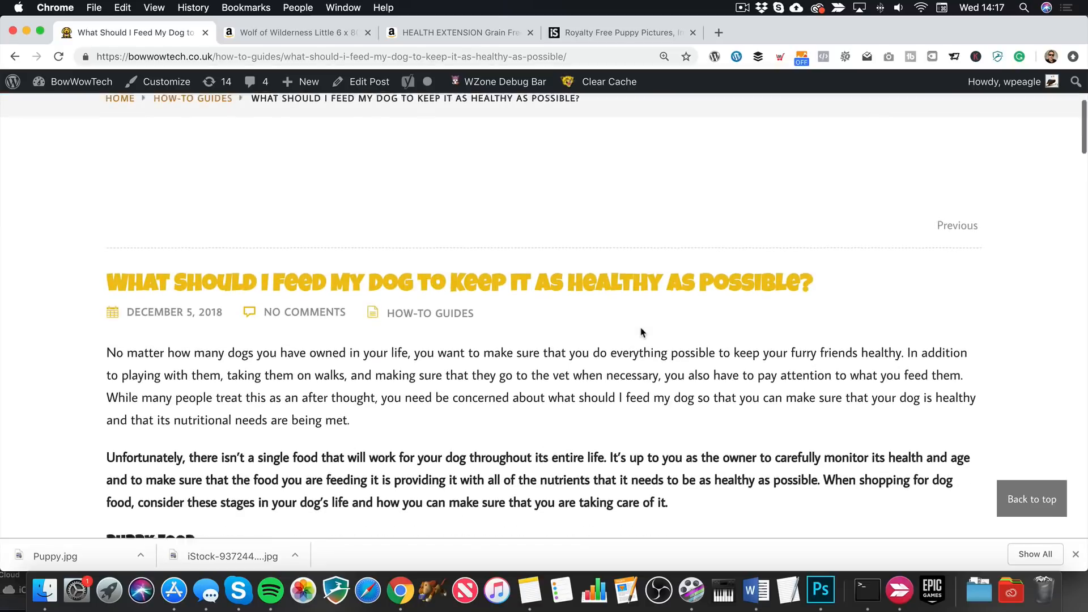
pyautogui.scroll(-3, 640, 332)
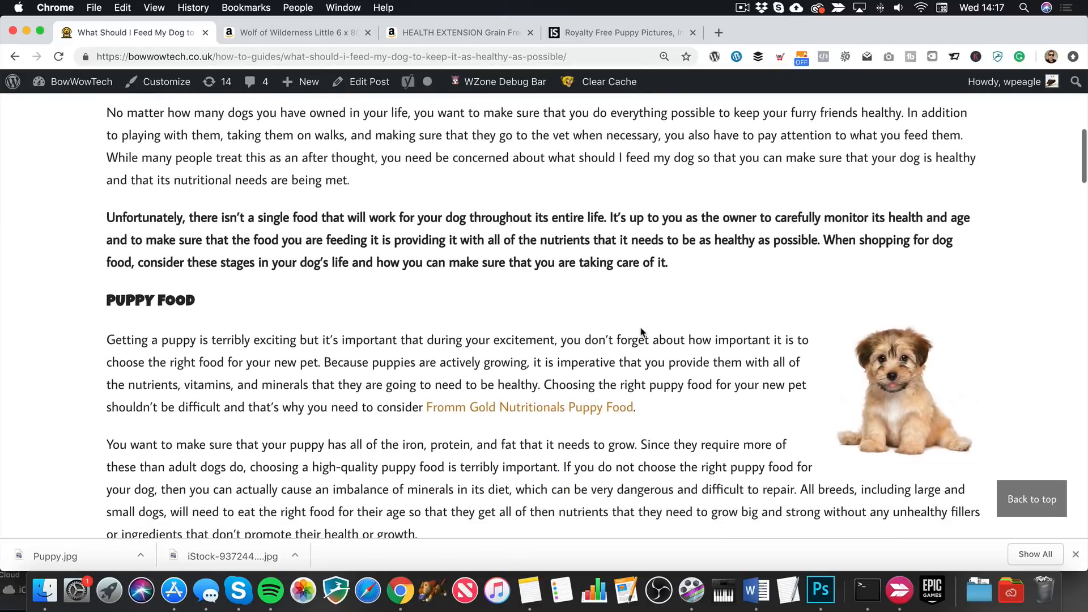
pyautogui.scroll(1, 605, 271)
pyautogui.scroll(-3, 605, 272)
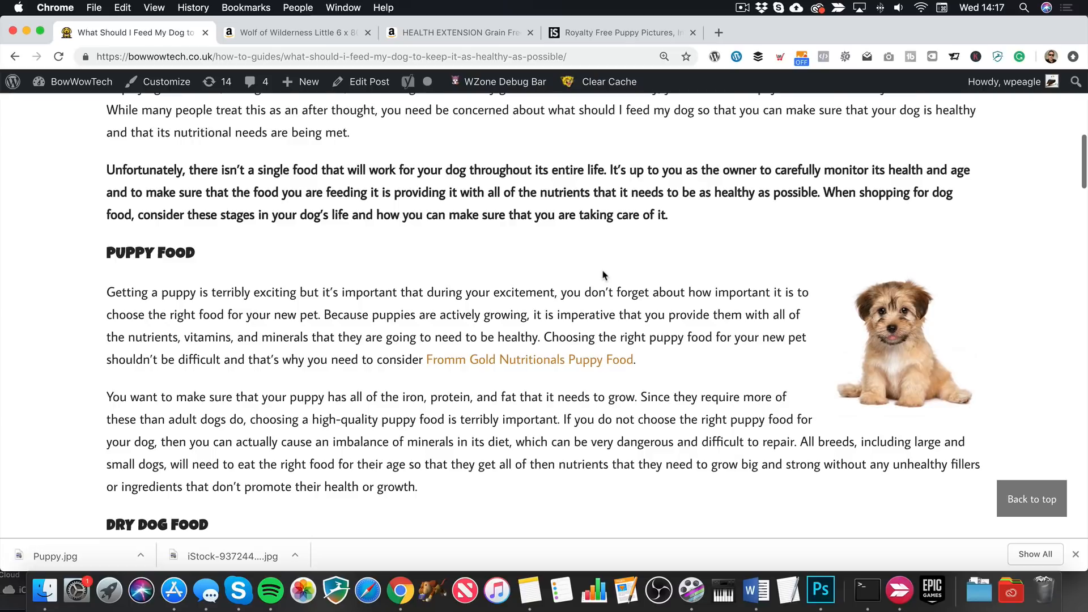
pyautogui.scroll(-1, 604, 276)
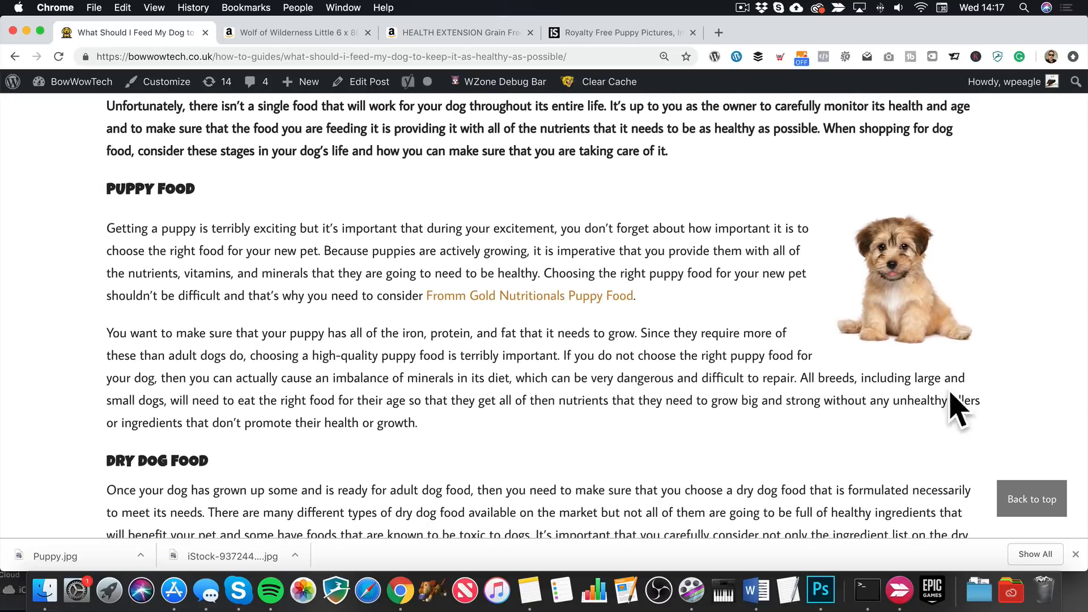
pyautogui.scroll(-9, 889, 316)
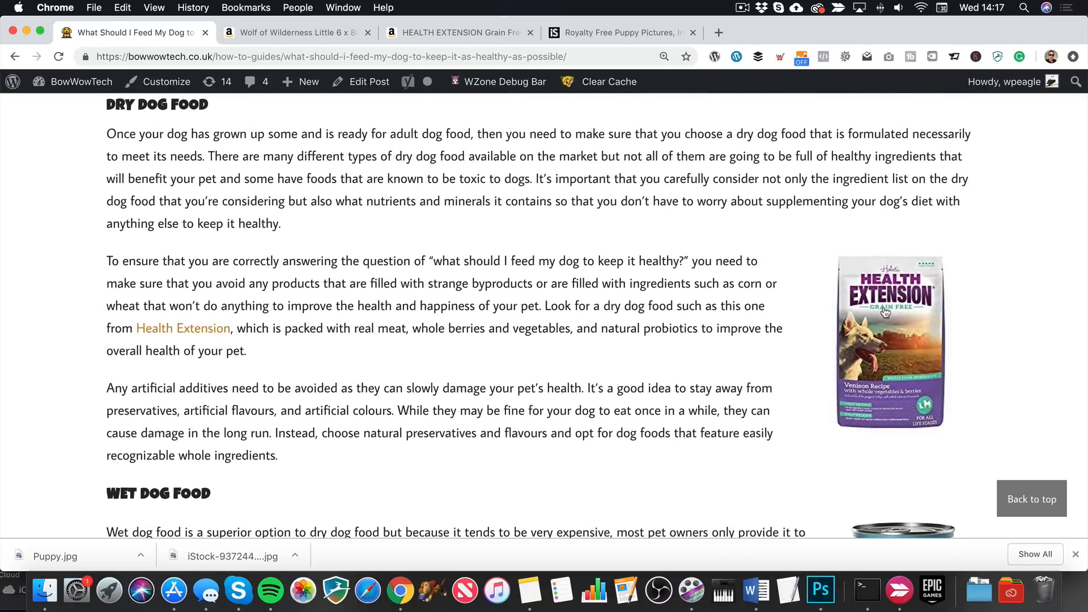
# Step: Test the Health Extension image's affiliate link, close the Amazon page and review the rest of the published post
pyautogui.click(885, 313)
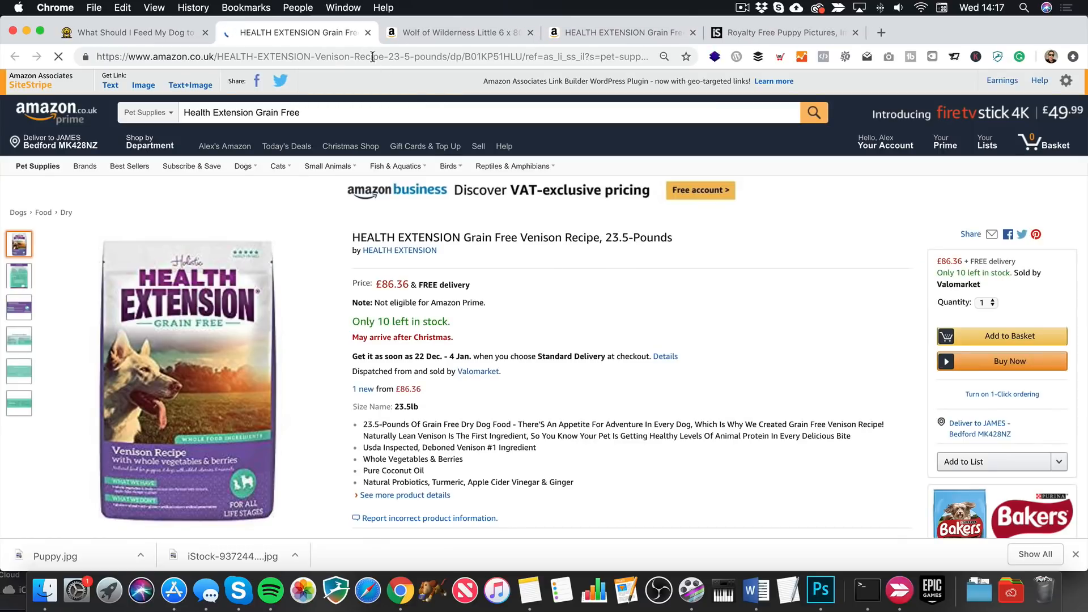
pyautogui.click(368, 33)
pyautogui.scroll(-10, 501, 403)
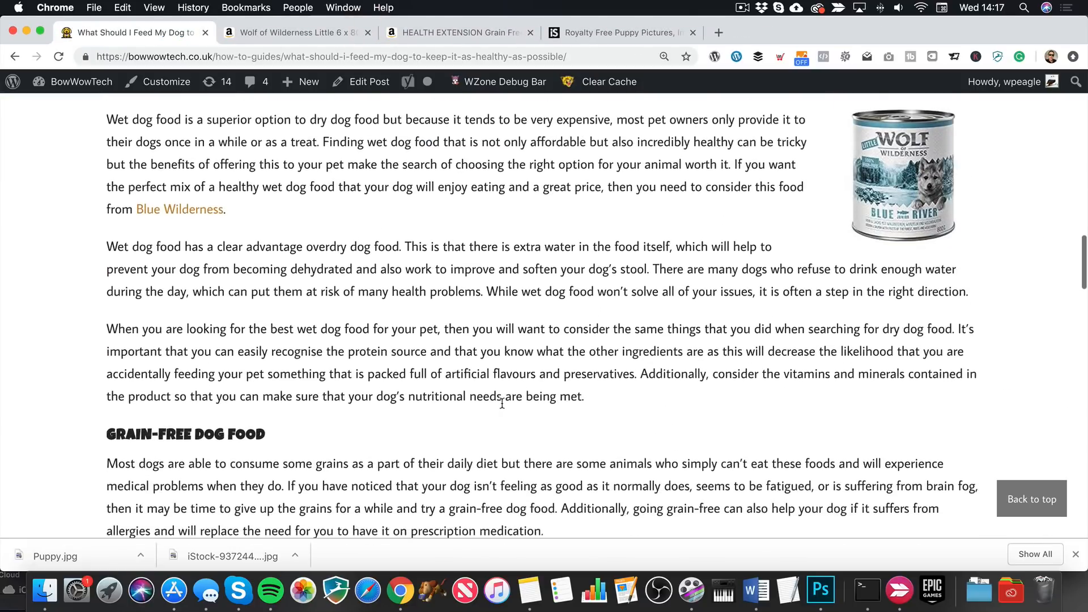
pyautogui.scroll(-20, 501, 404)
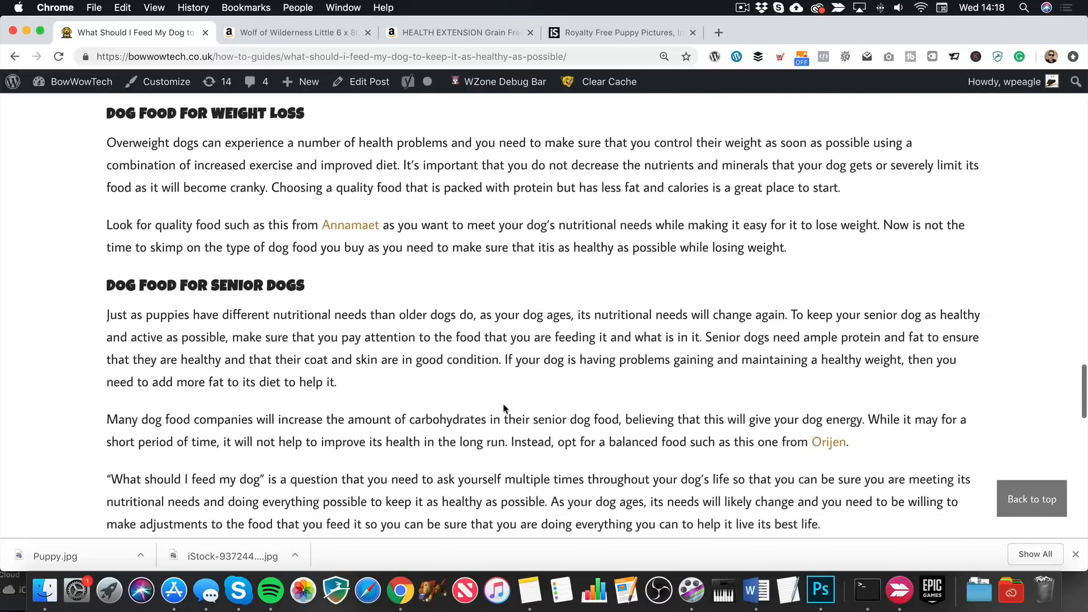
pyautogui.scroll(-5, 503, 408)
pyautogui.scroll(20, 504, 409)
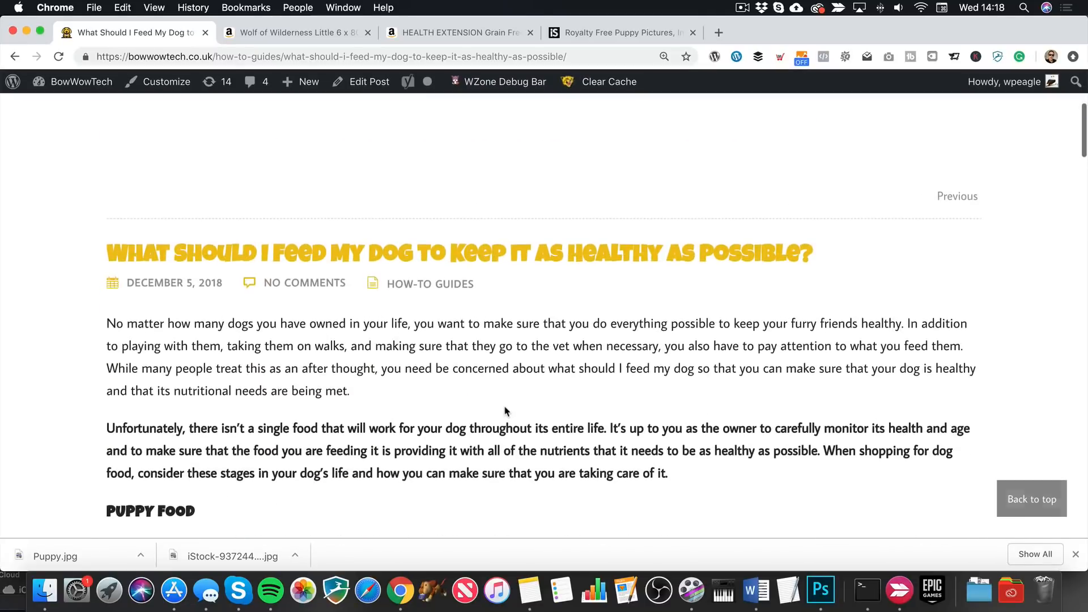
pyautogui.scroll(3, 506, 411)
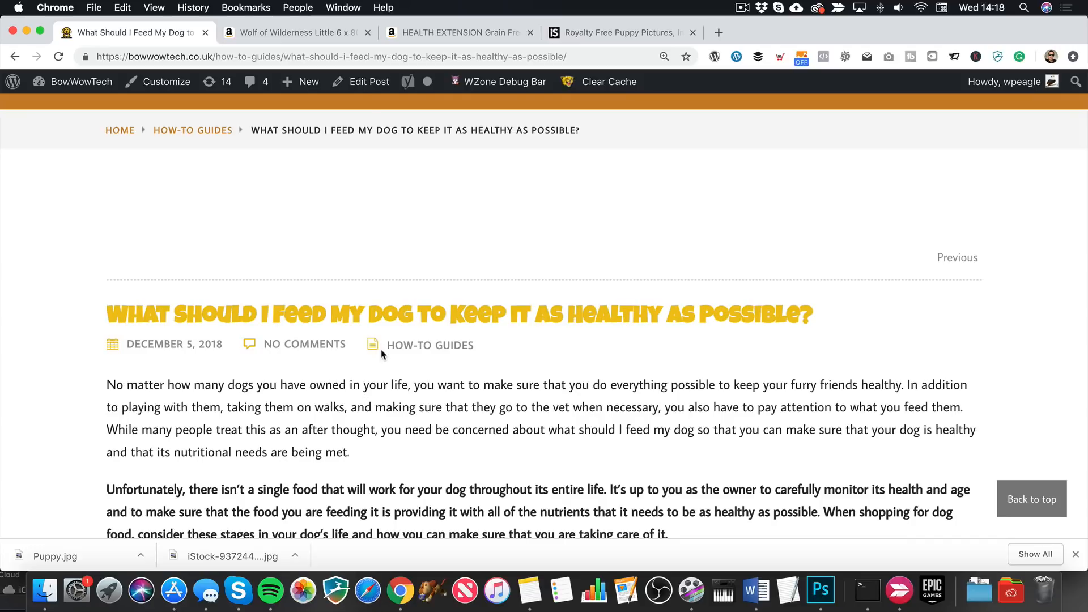
# Step: Reopen the post for editing and upload Dog Food Featured.jpg as its featured image
pyautogui.click(357, 85)
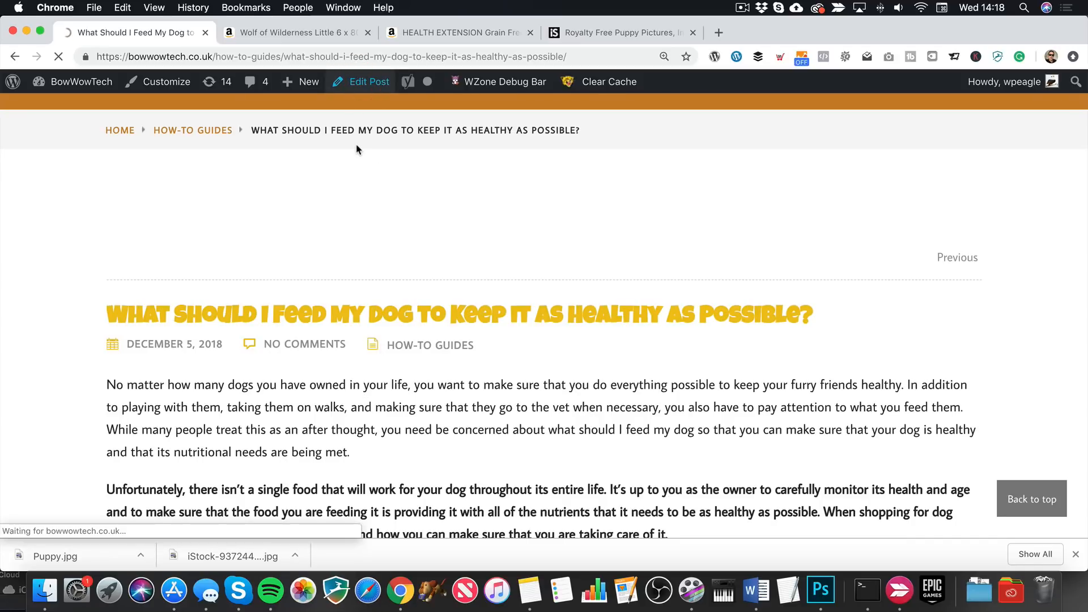
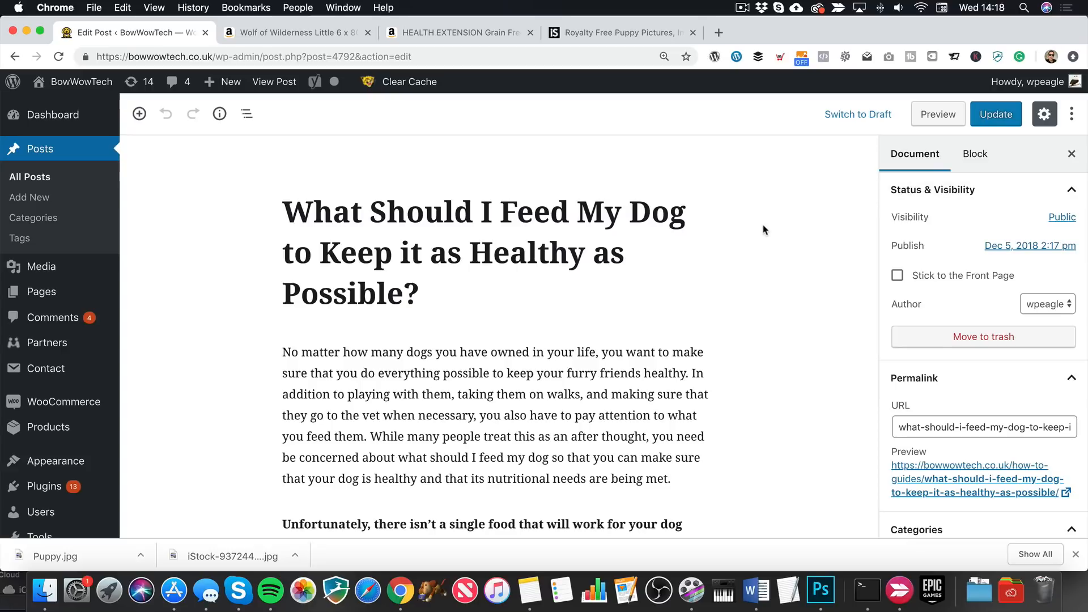
pyautogui.scroll(-5, 769, 229)
pyautogui.scroll(-10, 985, 242)
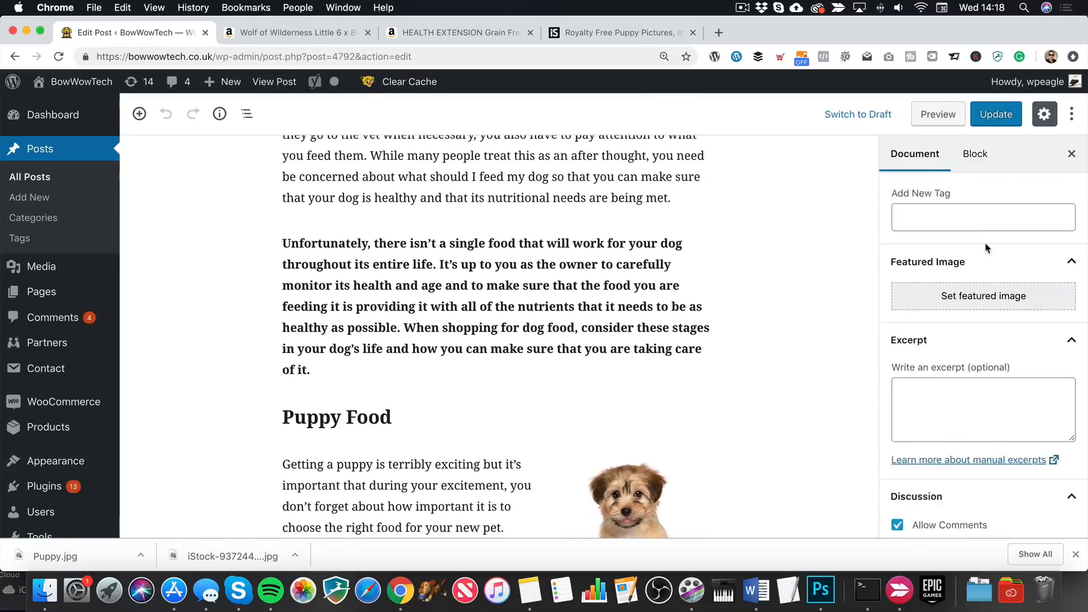
pyautogui.click(986, 257)
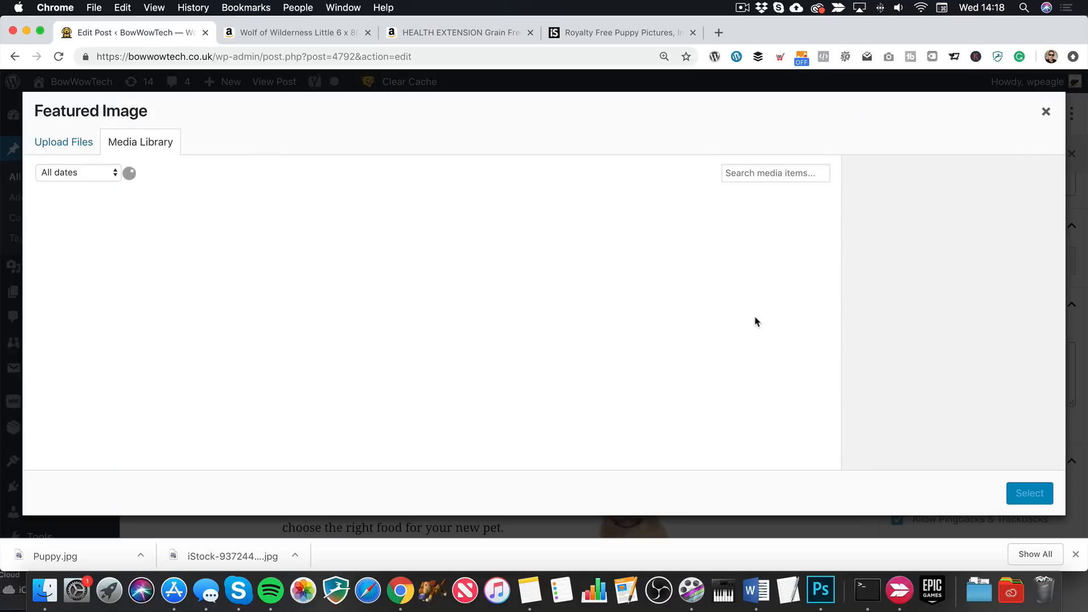
pyautogui.click(68, 144)
pyautogui.click(552, 333)
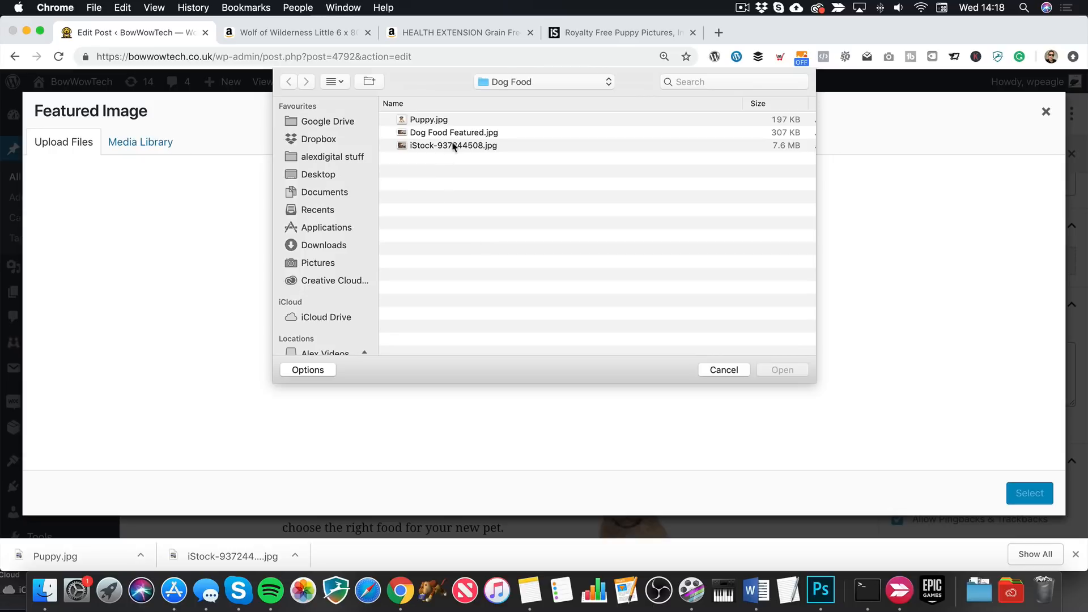
pyautogui.doubleClick(460, 135)
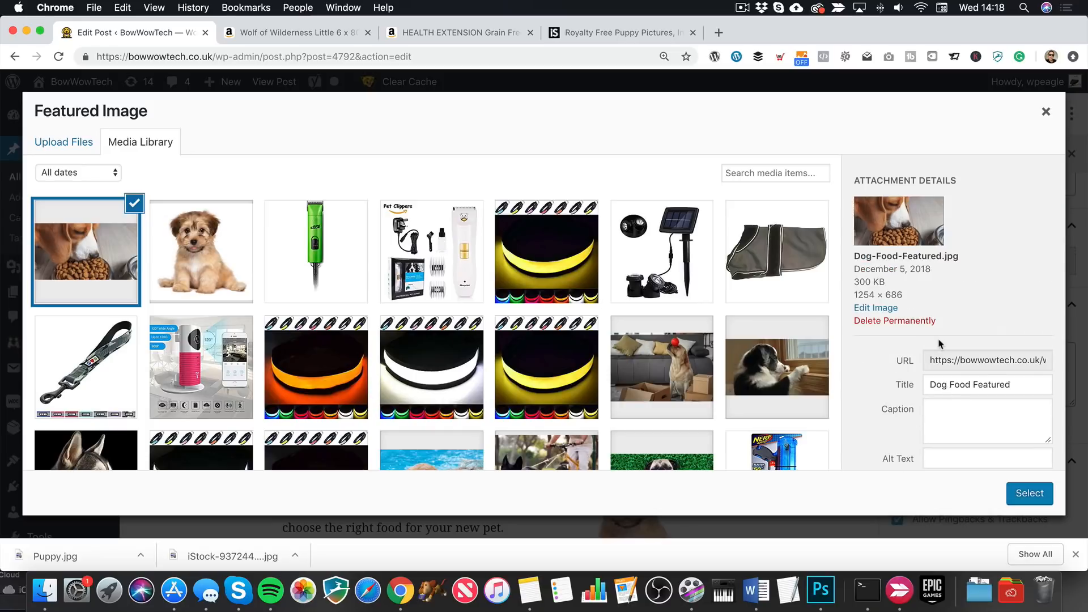
pyautogui.click(1030, 493)
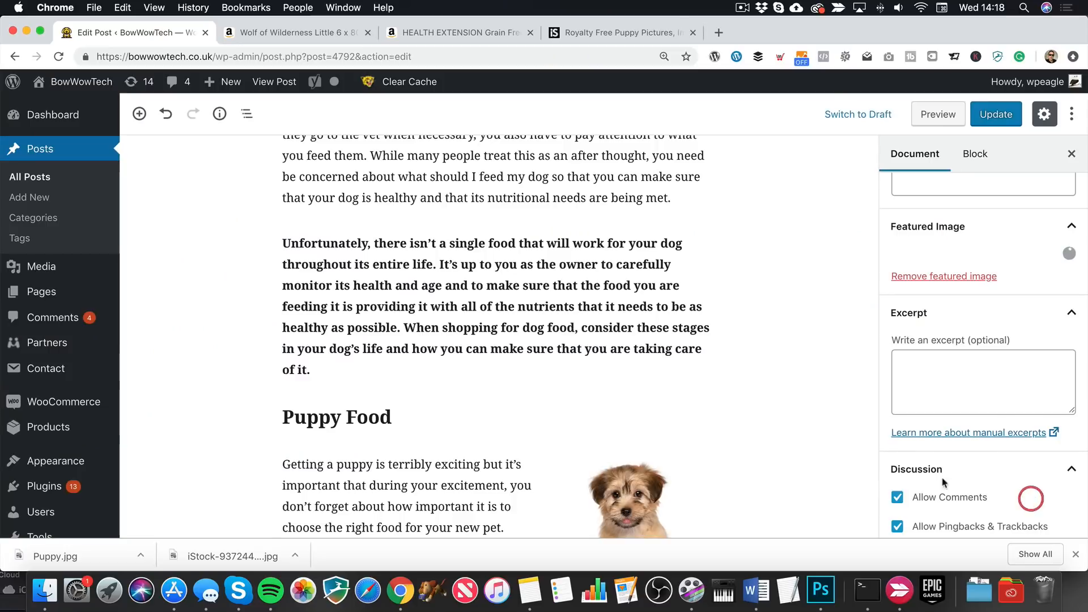
# Step: Copy the whole bold introductory paragraph beginning "Unfortunately, there isn't a single food" above the Puppy Food heading
pyautogui.scroll(5, 763, 376)
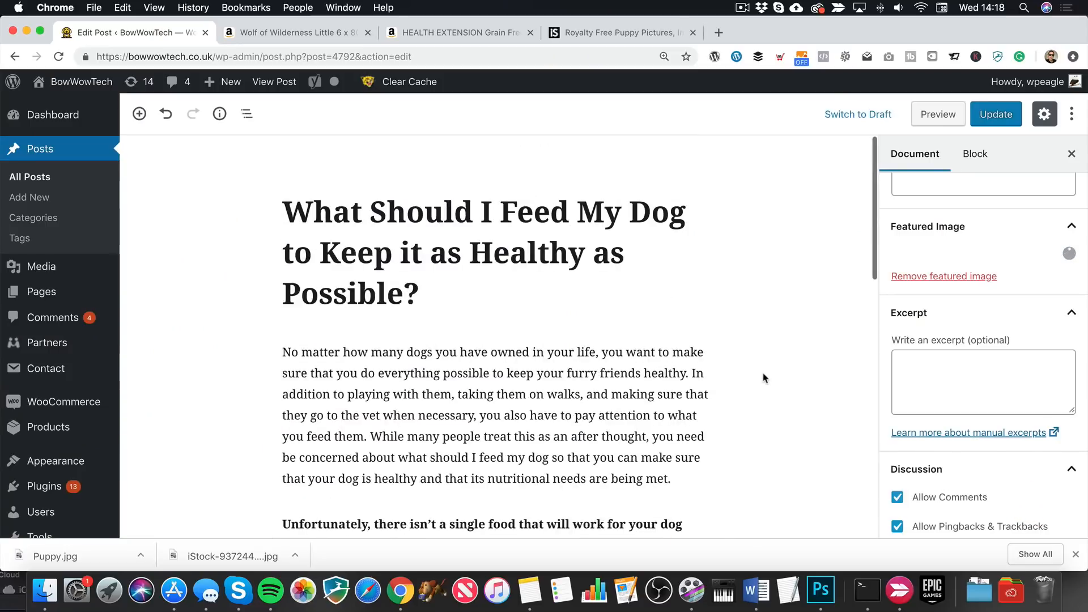
pyautogui.scroll(-3, 761, 376)
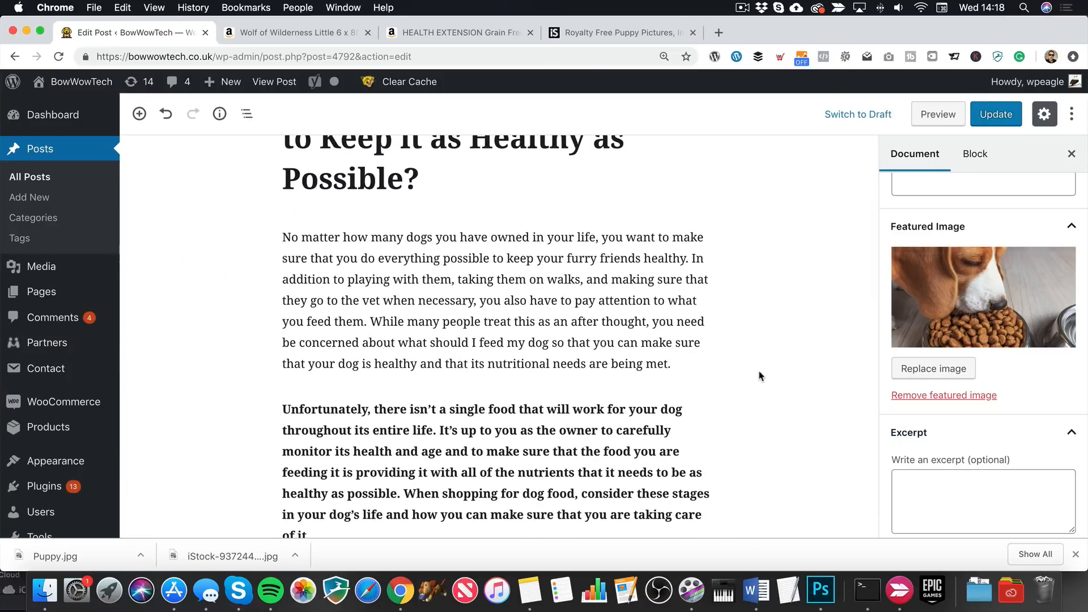
pyautogui.scroll(-5, 759, 376)
pyautogui.scroll(-3, 760, 376)
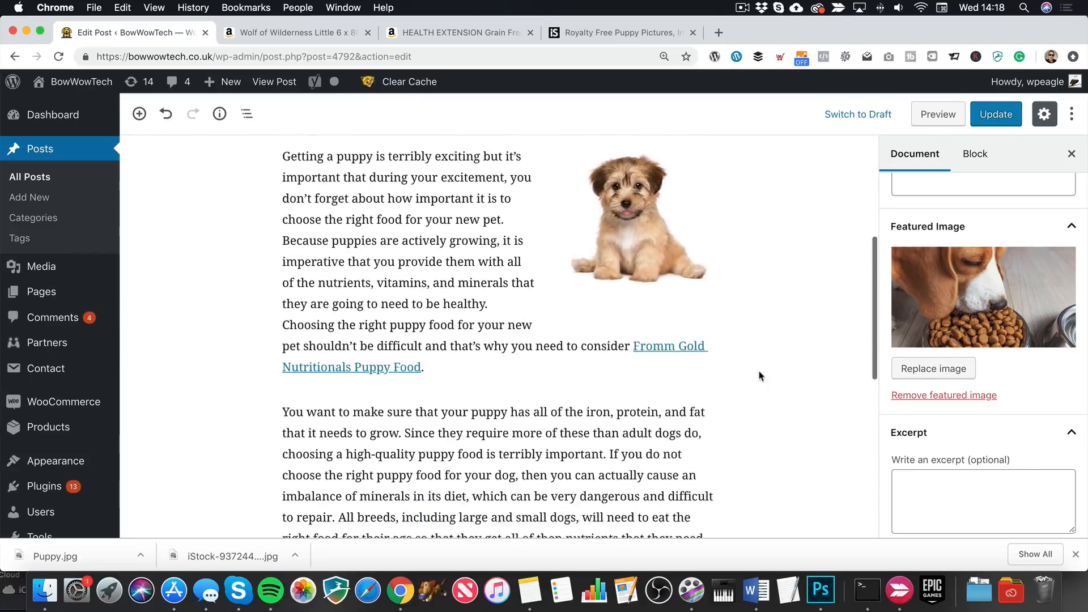
pyautogui.click(949, 480)
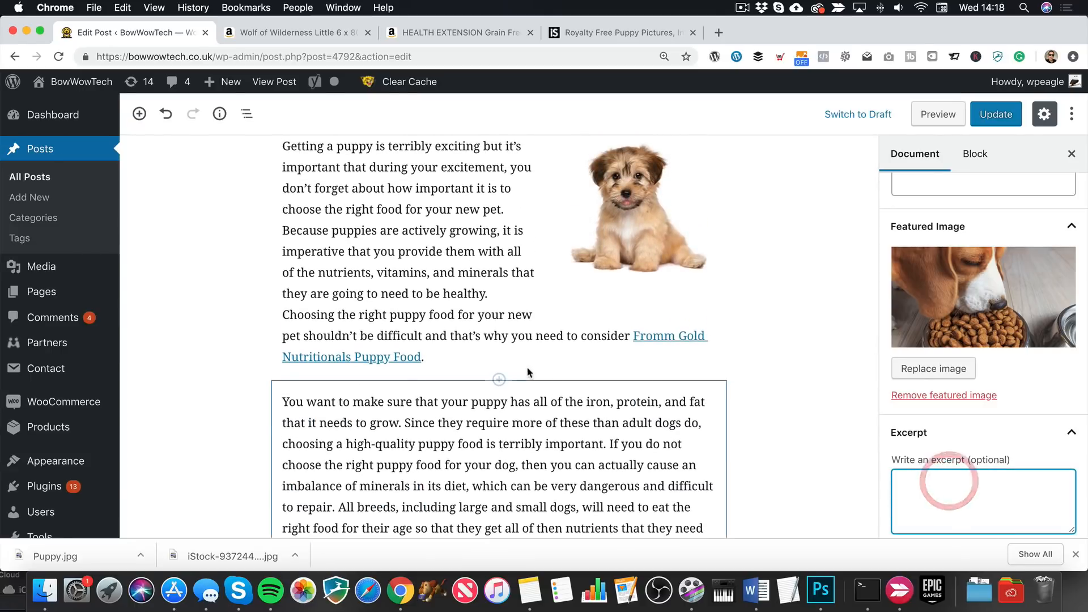
pyautogui.scroll(10, 510, 294)
pyautogui.scroll(-2, 391, 430)
pyautogui.scroll(-1, 391, 431)
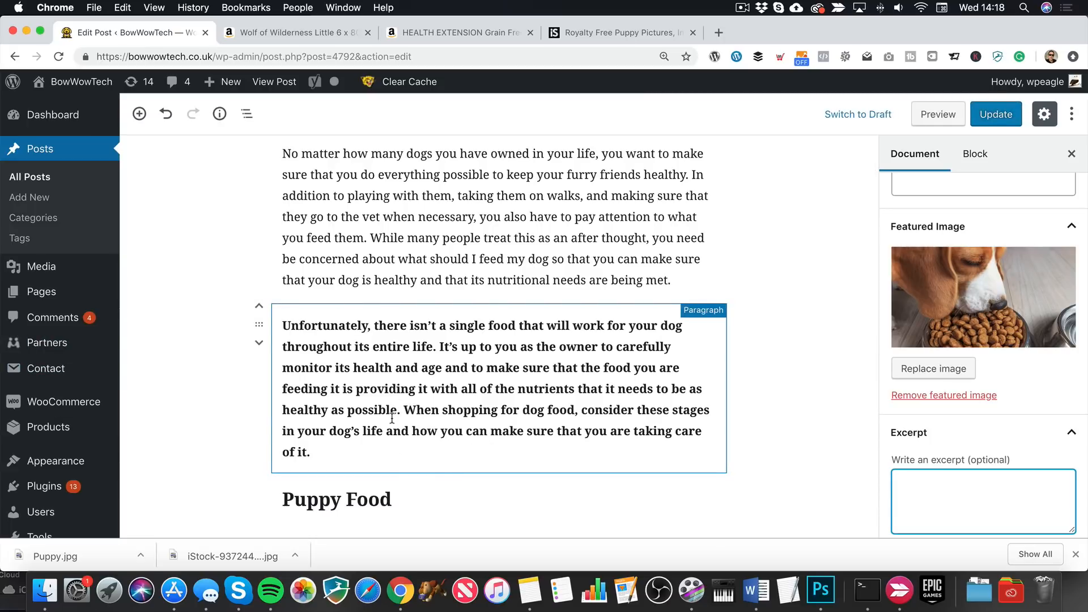
pyautogui.moveTo(327, 453); pyautogui.dragTo(264, 320)
pyautogui.press('super+c')
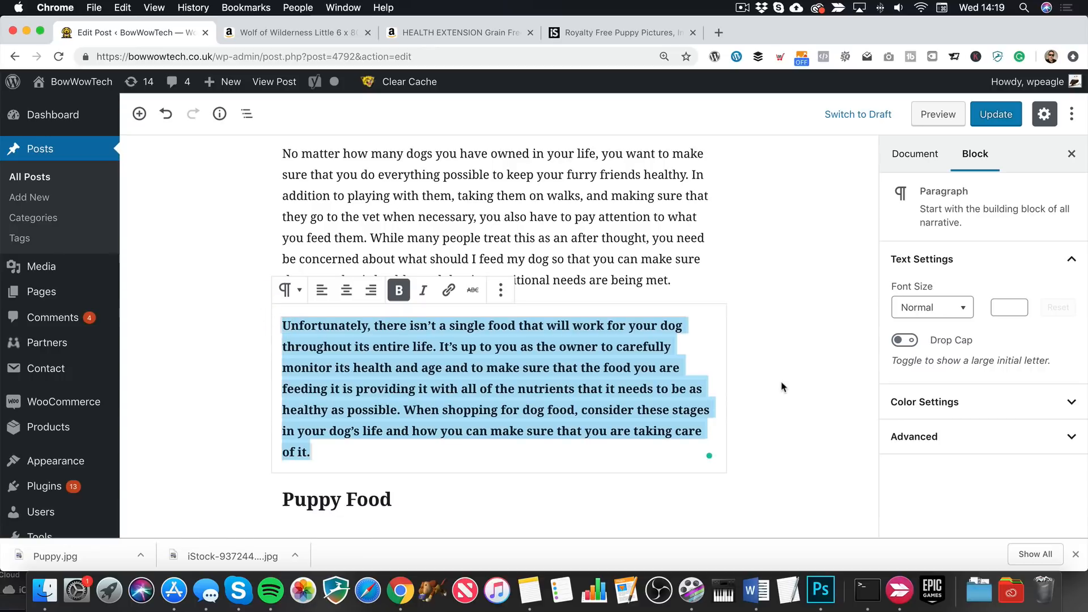
# Step: Return to the document settings and paste the copied bold paragraph as the post's excerpt
pyautogui.scroll(-3, 777, 384)
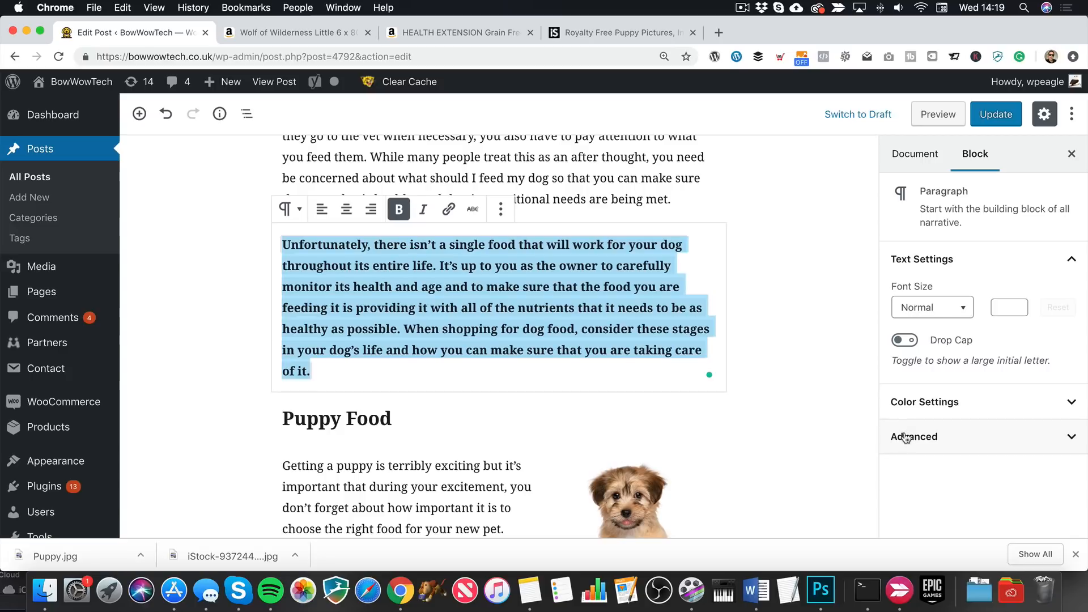
pyautogui.click(1001, 445)
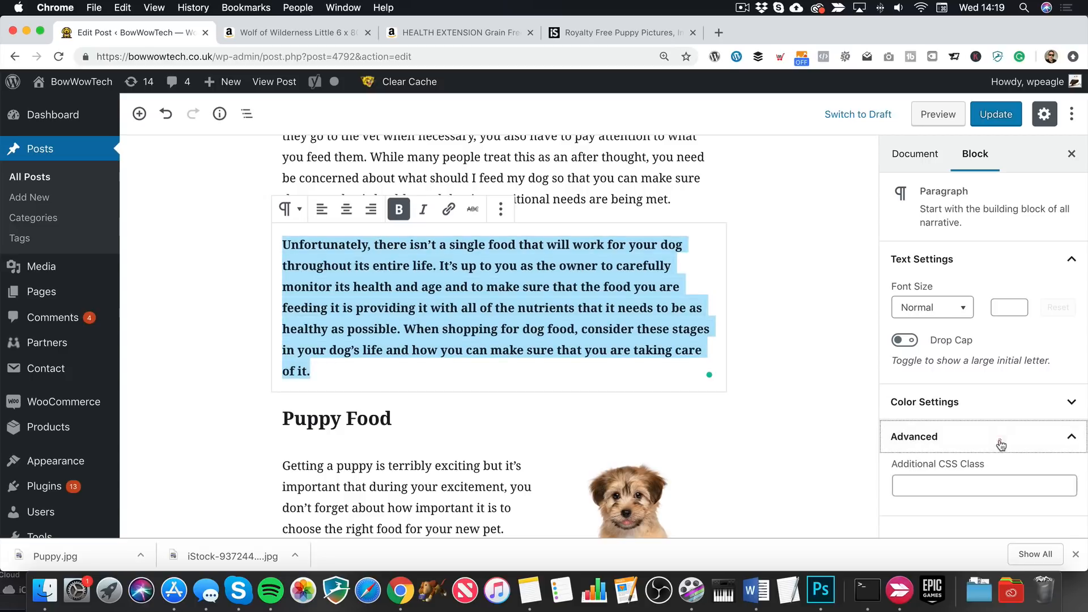
pyautogui.click(1001, 445)
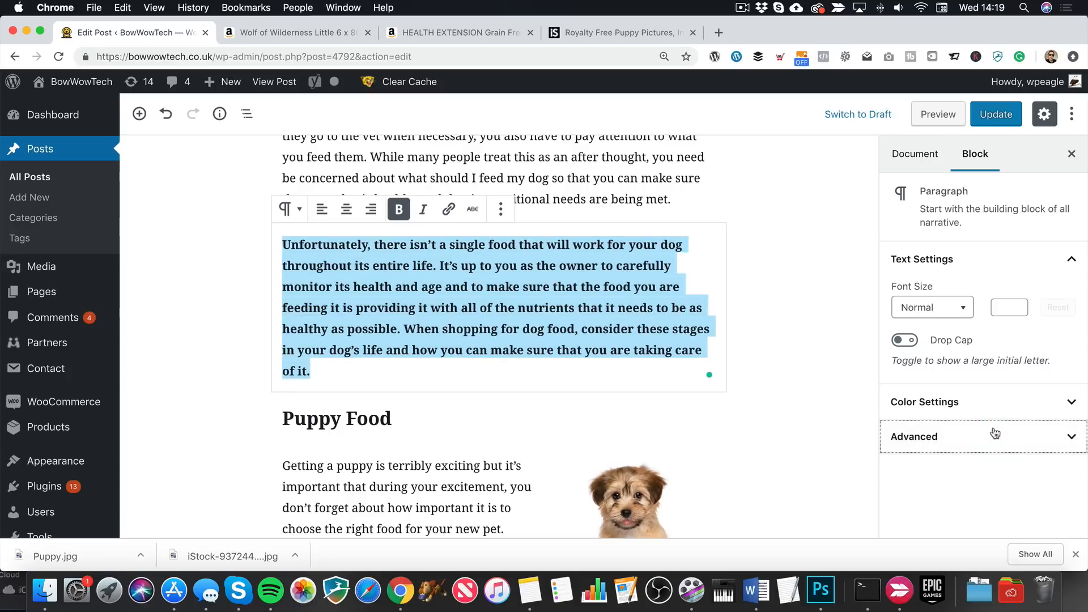
pyautogui.scroll(-2, 995, 434)
pyautogui.scroll(3, 995, 433)
pyautogui.click(931, 157)
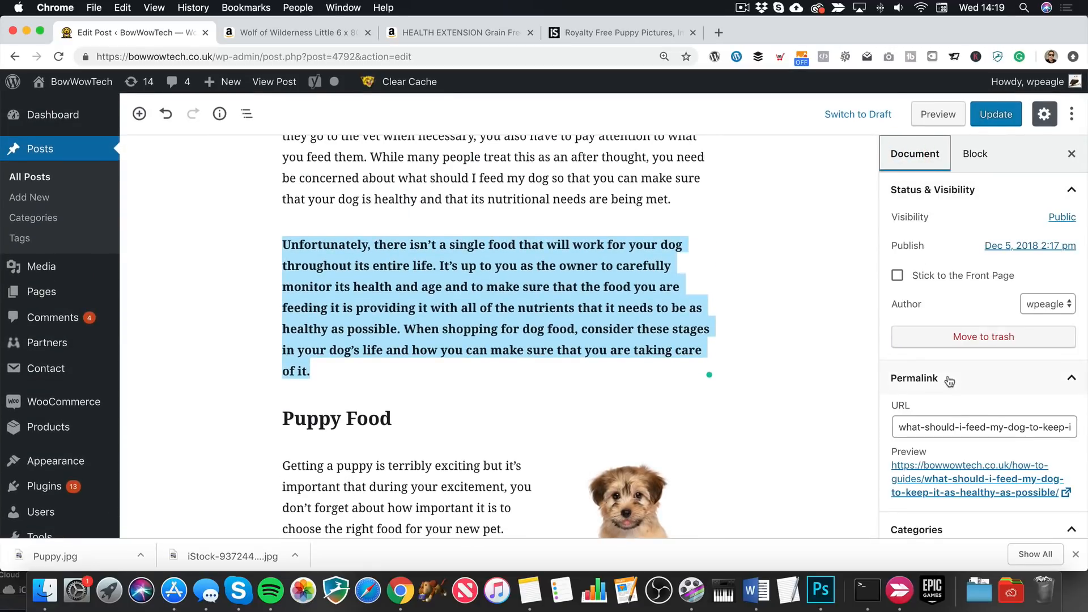
pyautogui.scroll(-10, 949, 381)
pyautogui.click(952, 451)
pyautogui.press('super+v')
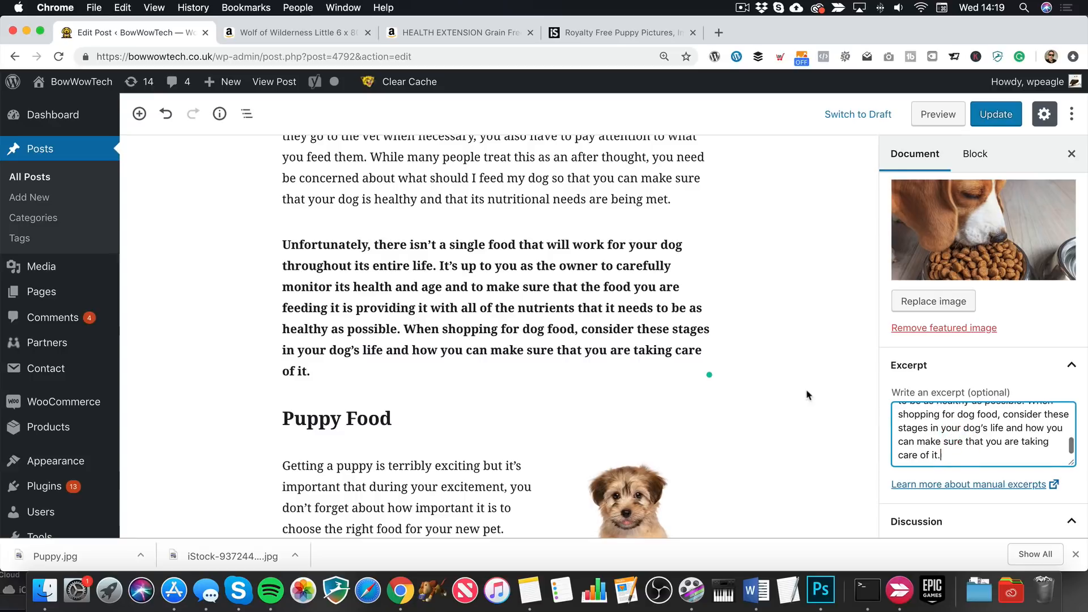
# Step: Read through the pasted excerpt and update the post with the excerpt and featured image
pyautogui.scroll(5, 925, 417)
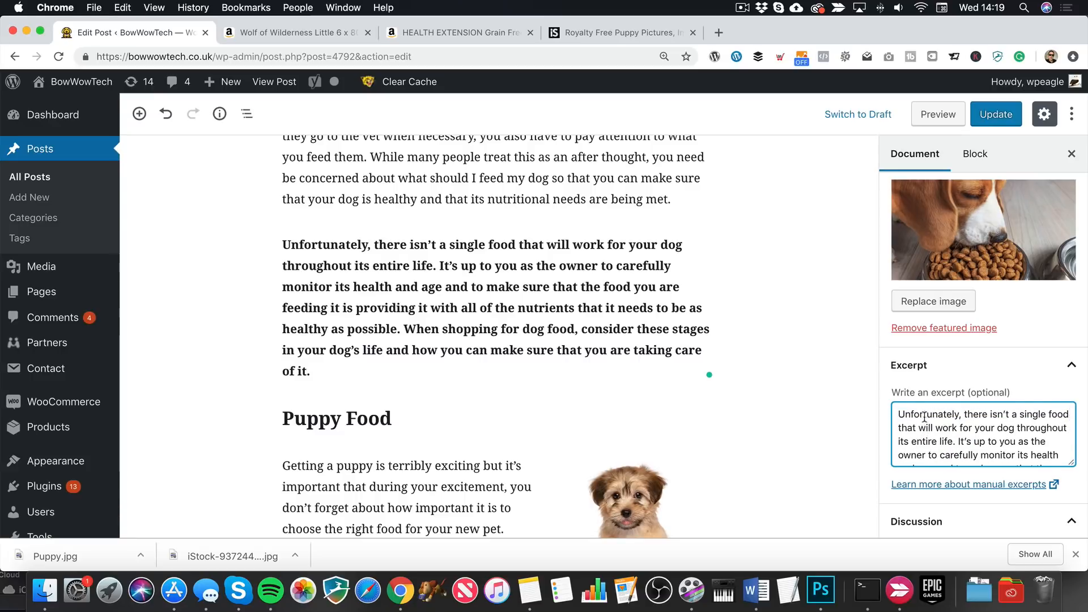
pyautogui.scroll(-3, 924, 417)
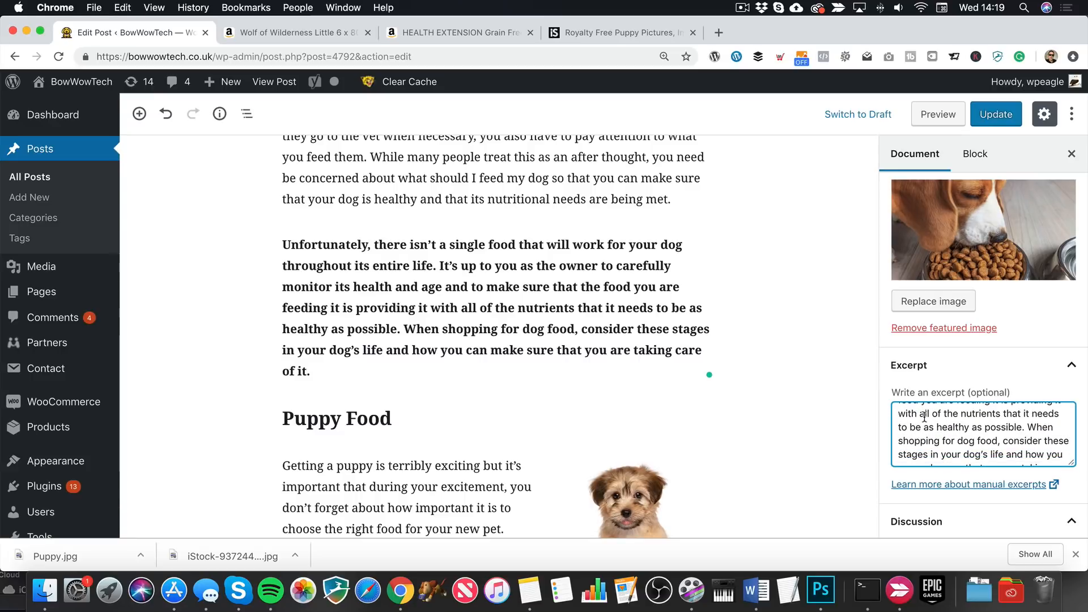
pyautogui.scroll(-3, 1009, 427)
pyautogui.scroll(4, 1009, 426)
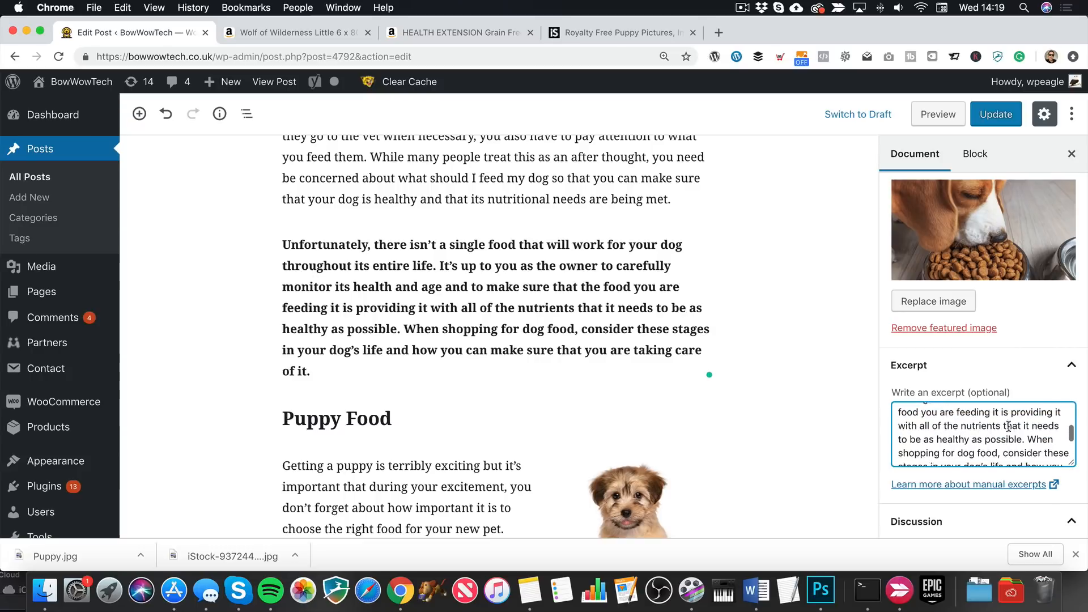
pyautogui.scroll(2, 1022, 452)
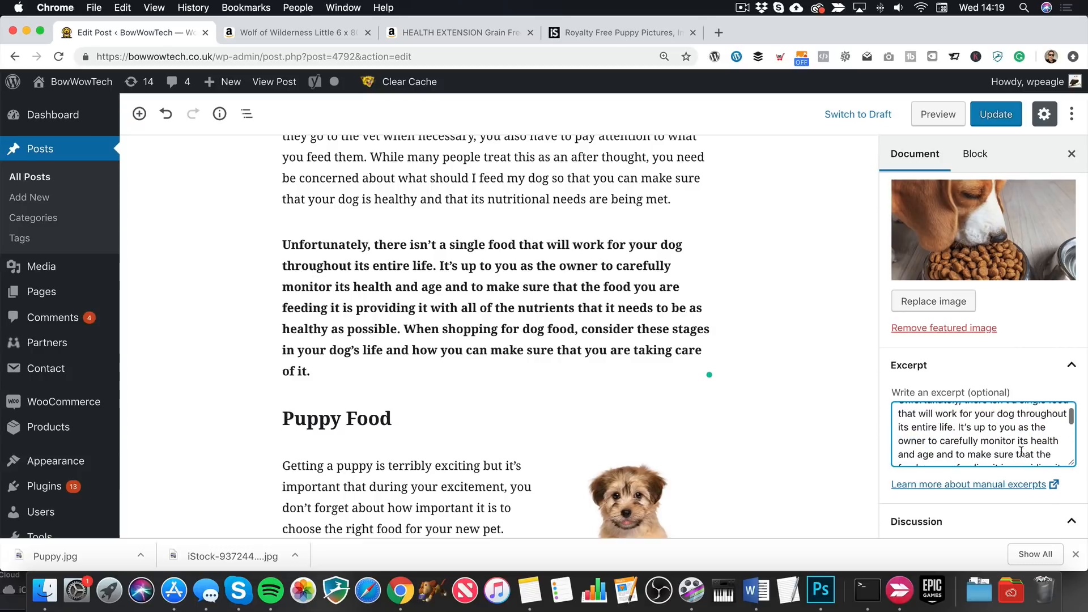
pyautogui.scroll(1, 986, 406)
pyautogui.moveTo(1004, 99)
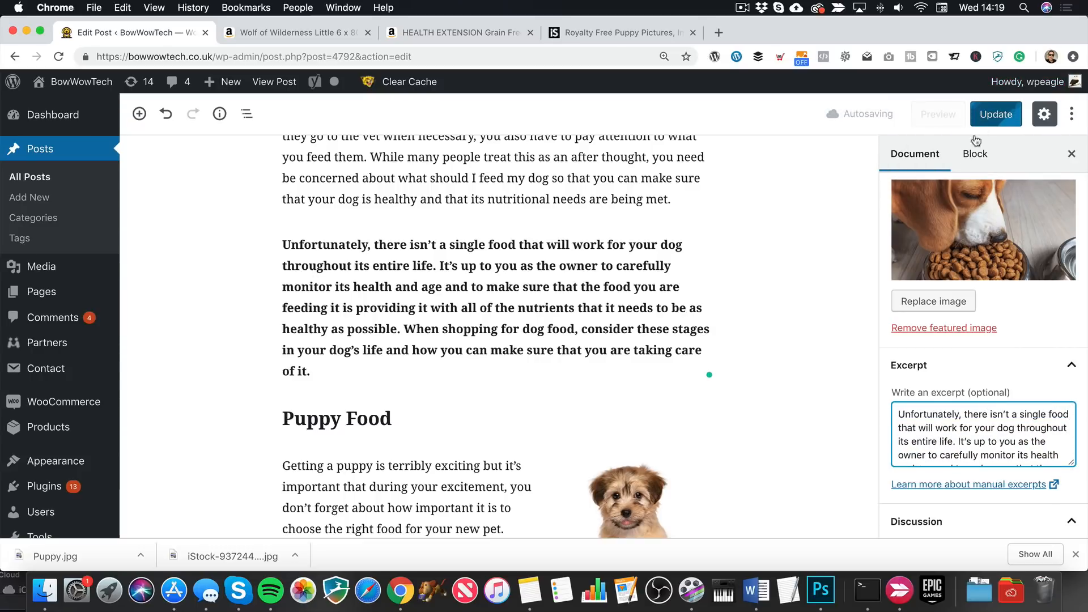
pyautogui.click(995, 116)
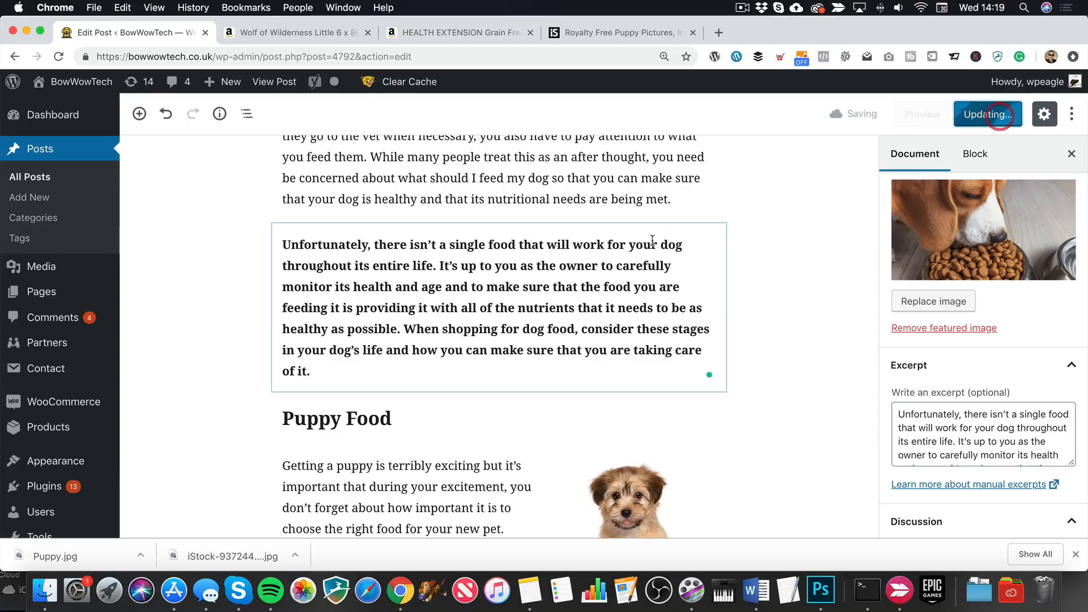
# Step: View the updated post on the site and check its featured image, title and intro text
pyautogui.scroll(5, 739, 226)
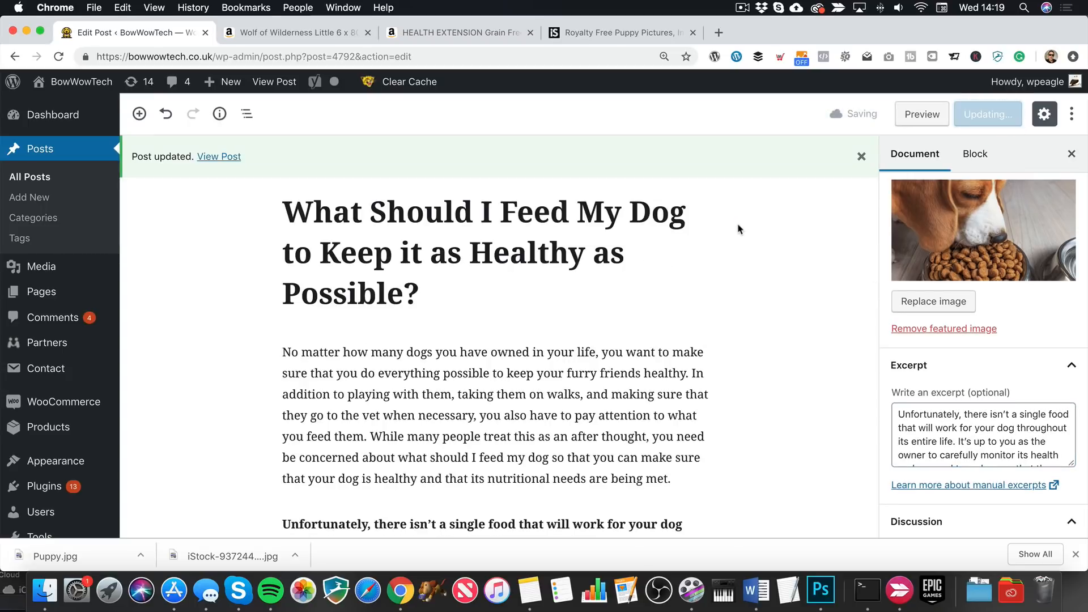
pyautogui.click(218, 156)
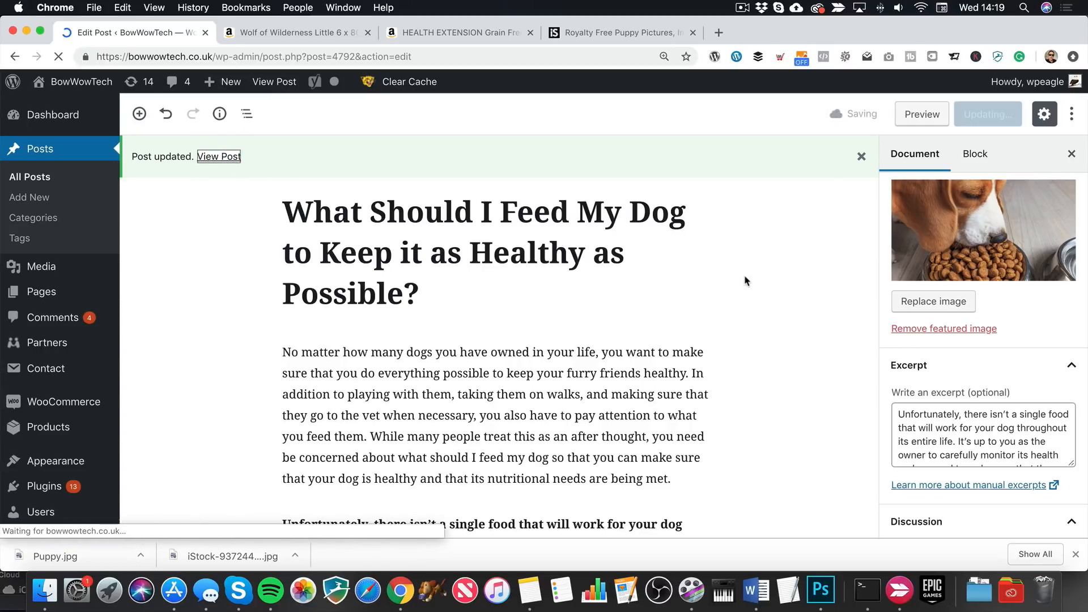
pyautogui.scroll(-5, 744, 281)
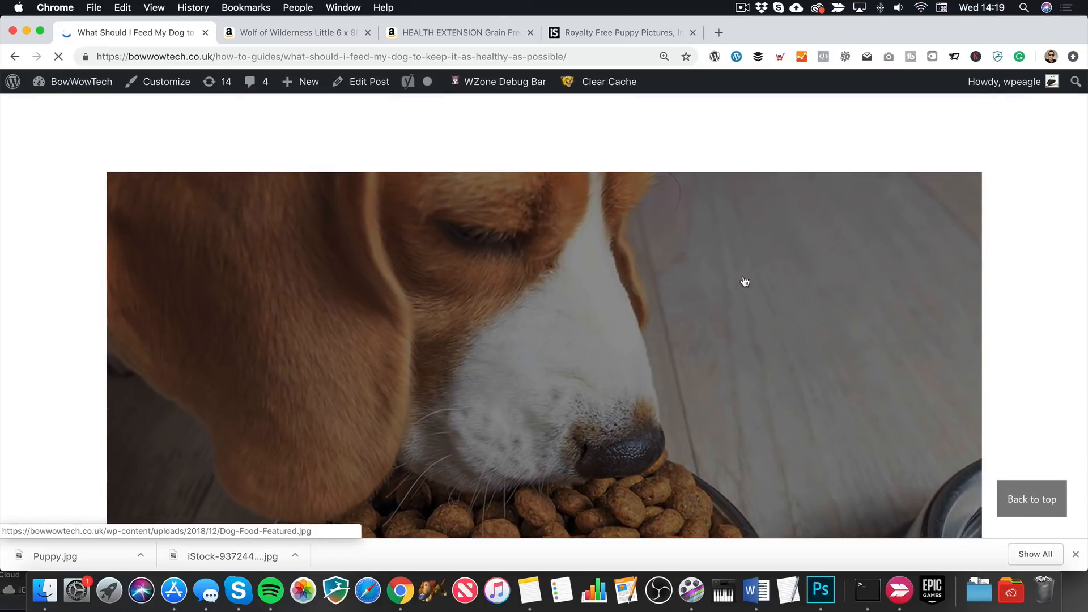
pyautogui.scroll(-10, 745, 281)
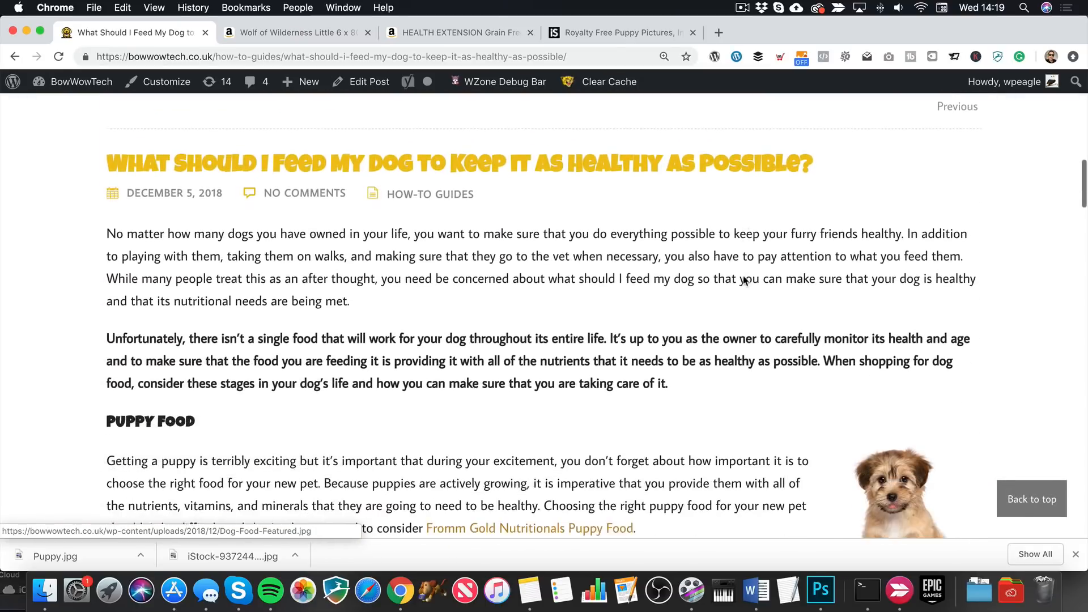
pyautogui.scroll(-5, 744, 281)
pyautogui.scroll(15, 742, 282)
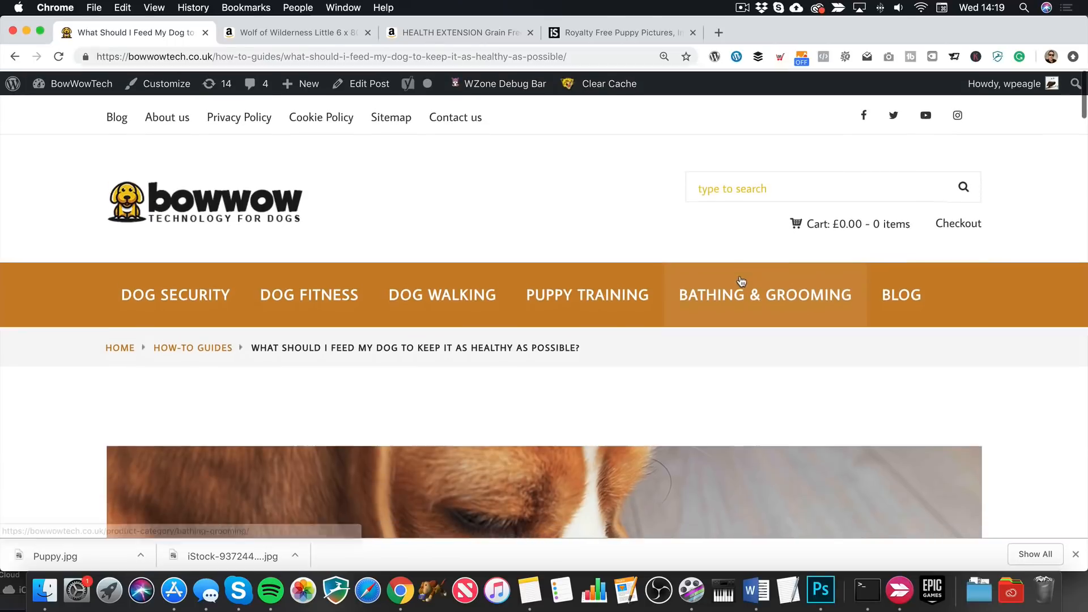
pyautogui.scroll(-6, 741, 280)
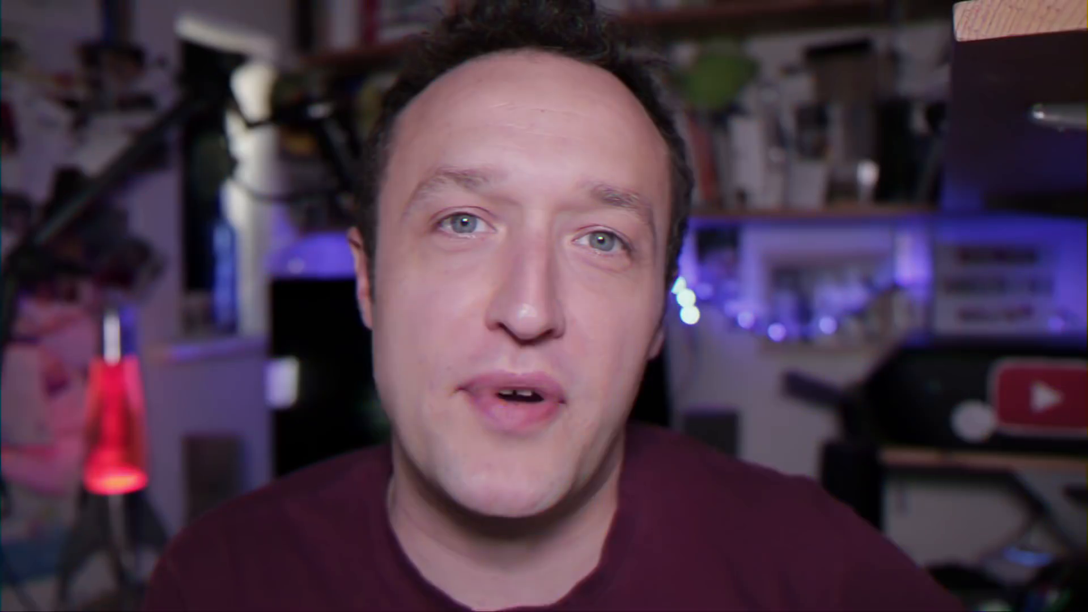